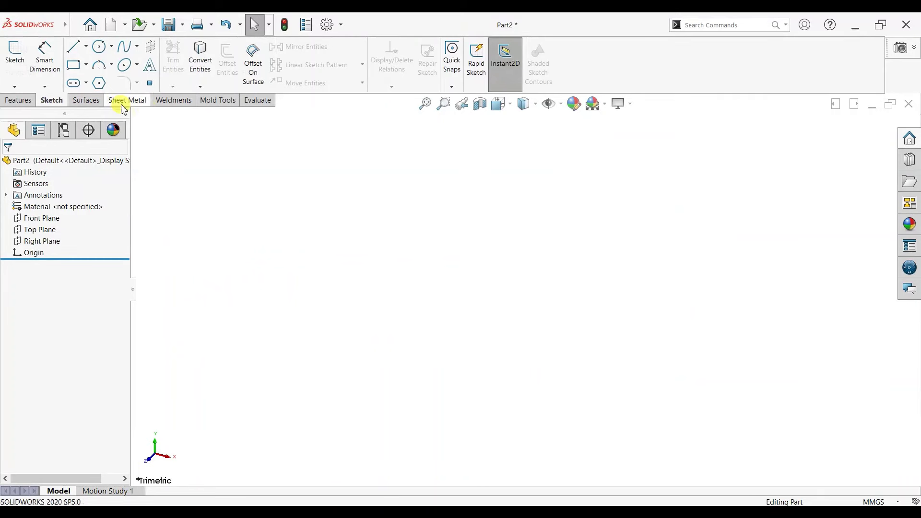
Step: Start a Base Flange sketch on the Top Plane and draw a circle centred on the origin
left_click(126, 100)
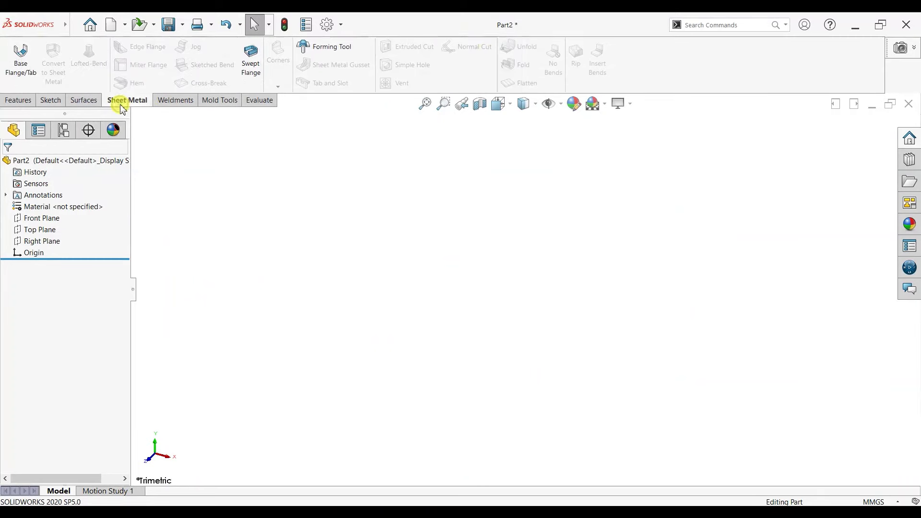
left_click(11, 77)
left_click(317, 295)
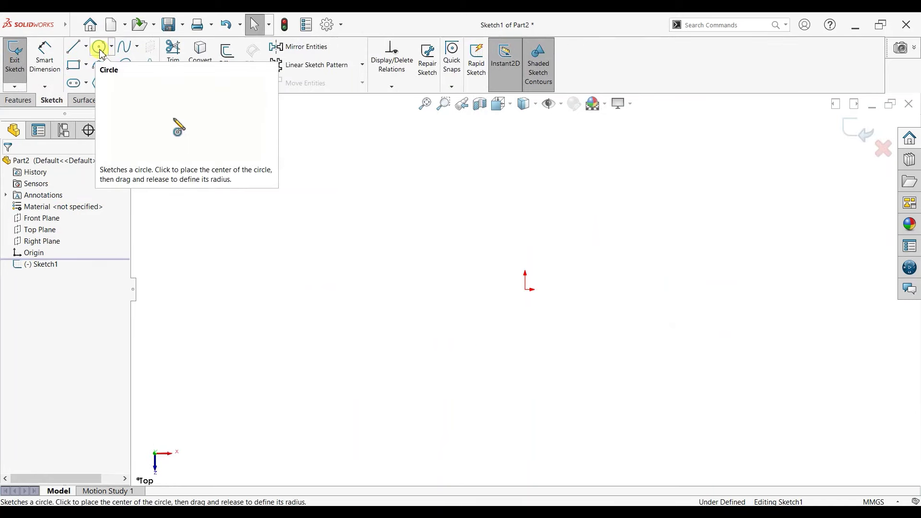
left_click(100, 46)
left_click_drag(525, 289, 526, 355)
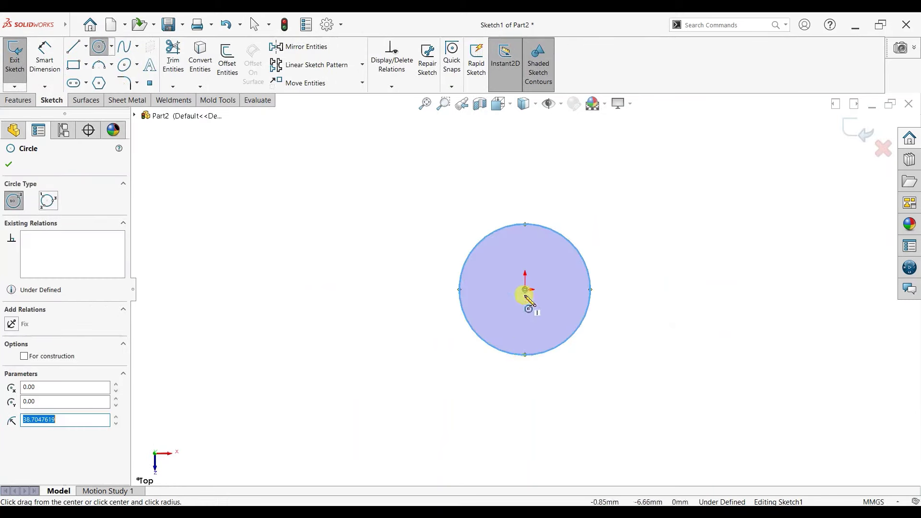
key("Escape")
Step: Dimension the circle to Ø18 mm and move the dimension below it
left_click(45, 55)
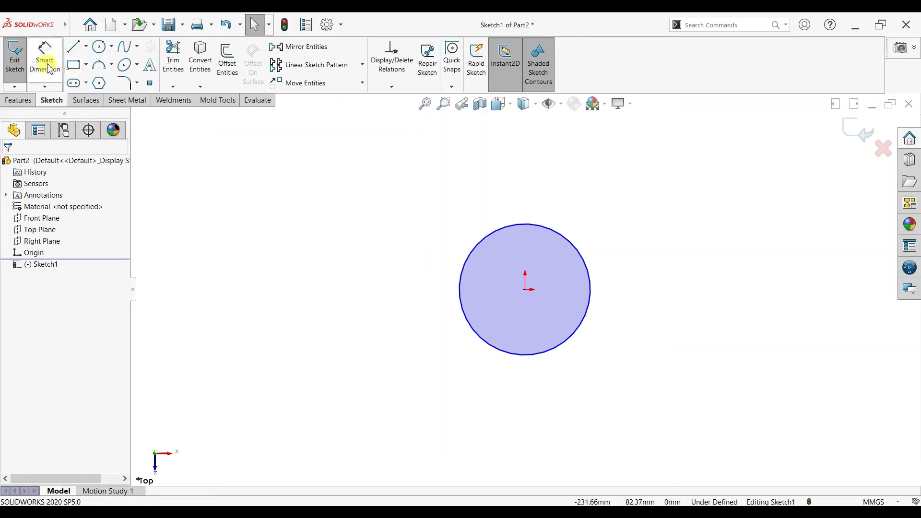
left_click(510, 229)
left_click(510, 211)
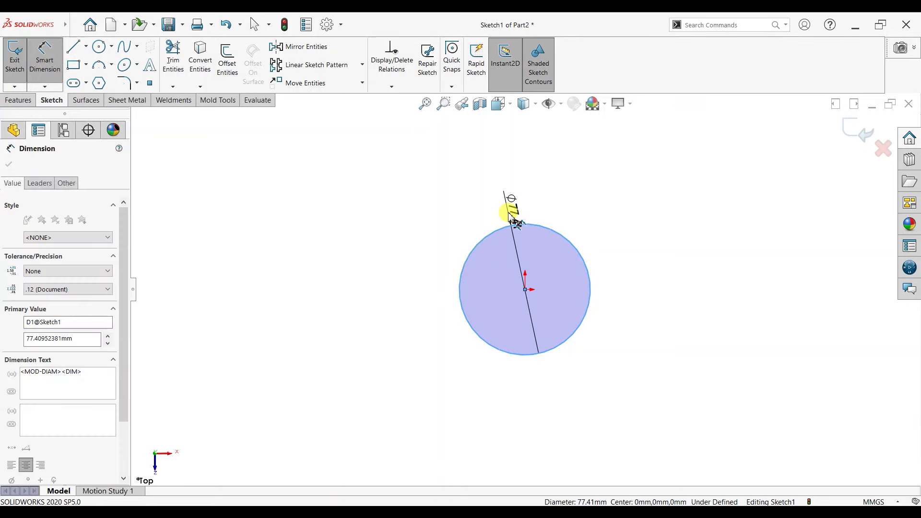
type("18")
key("Return")
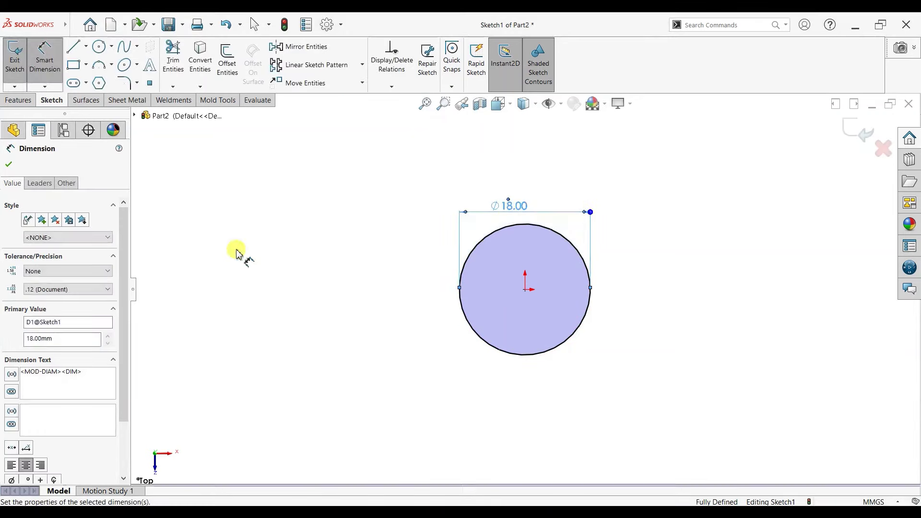
left_click(10, 165)
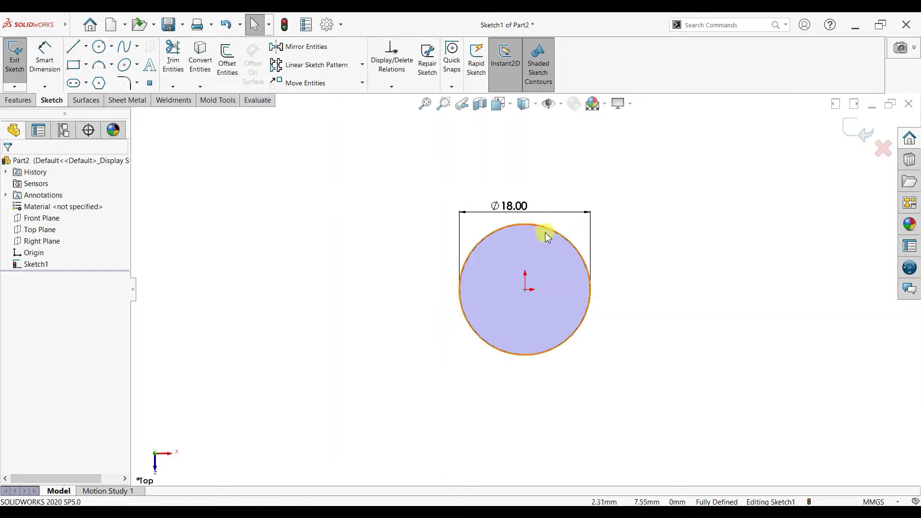
left_click_drag(512, 206, 517, 411)
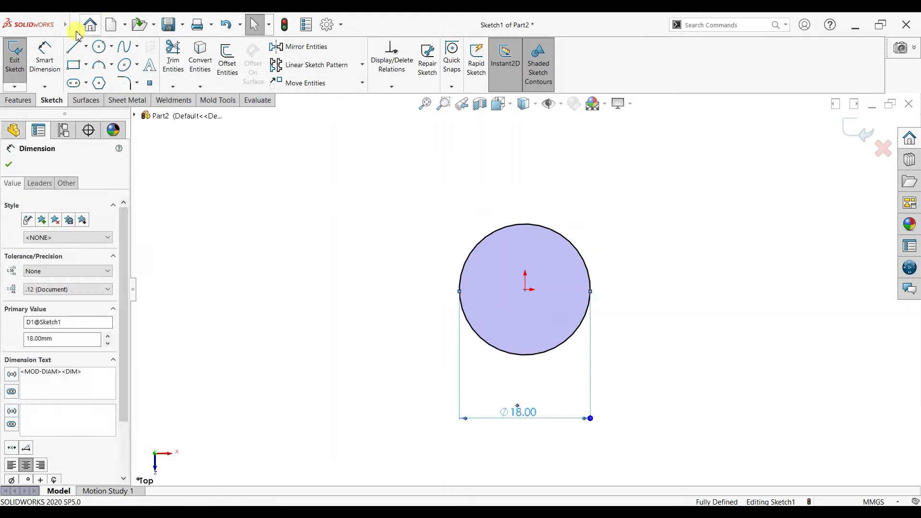
Step: Draw an open three-line profile above the circle: top line, vertical right side, bottom line
left_click(74, 48)
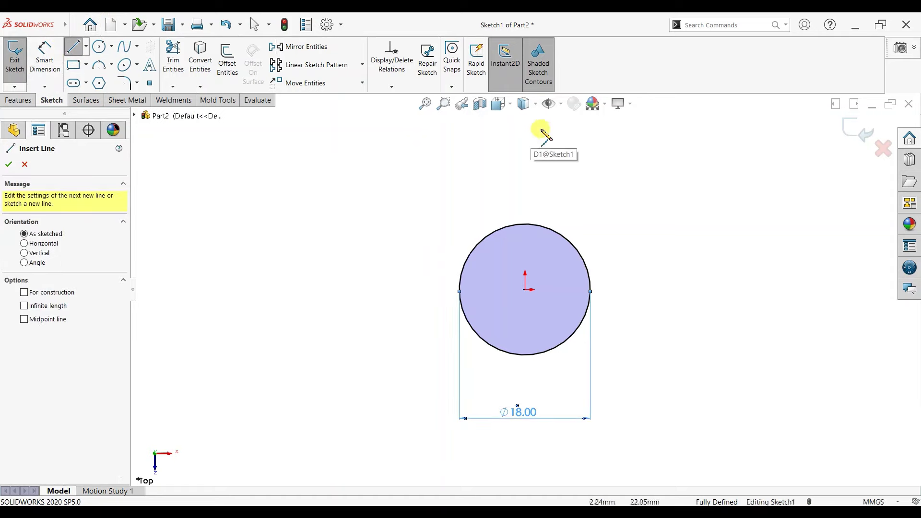
left_click(539, 129)
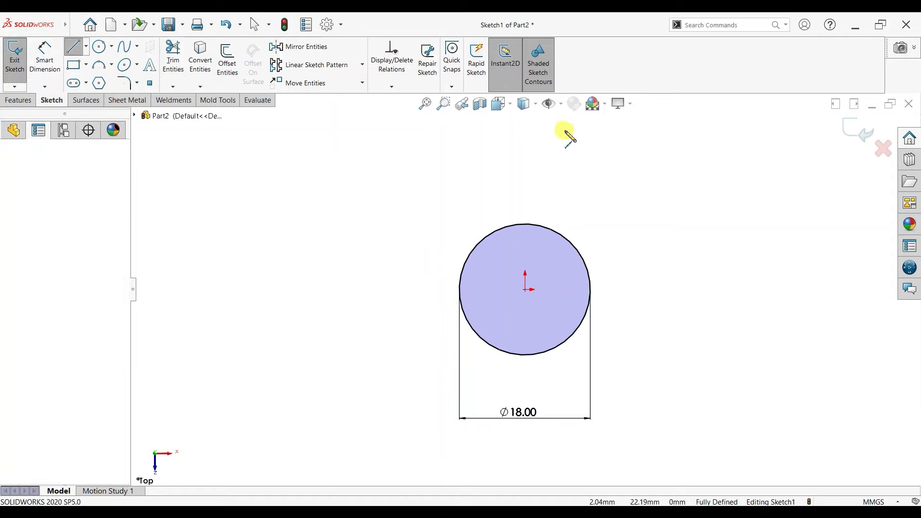
left_click(611, 128)
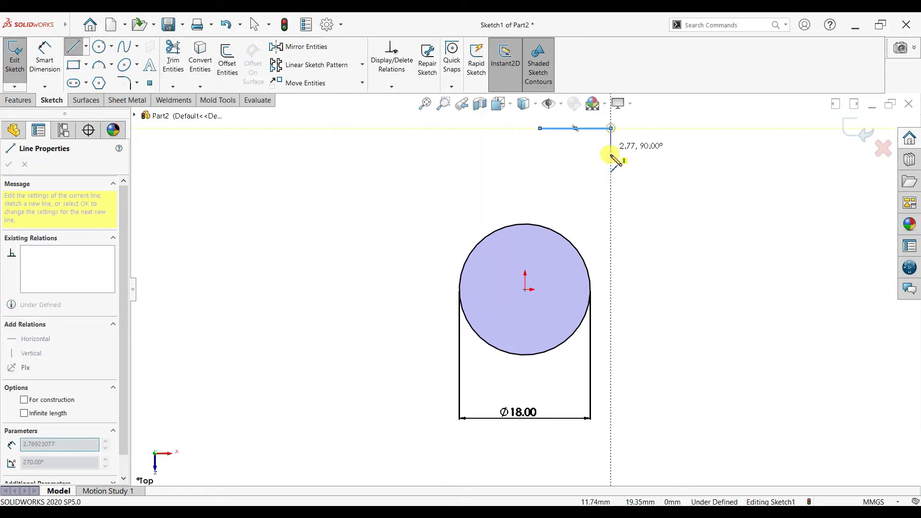
left_click(562, 164)
key("Escape")
scroll(664, 152, "down", 2)
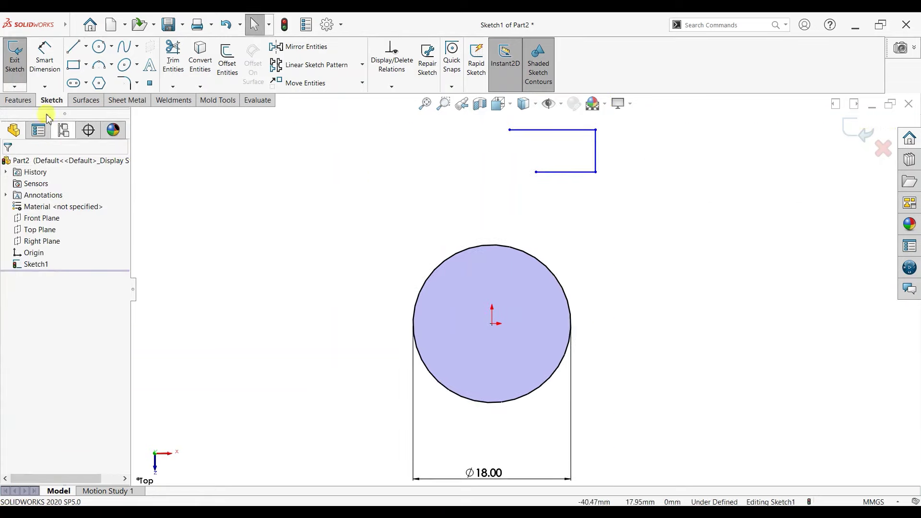
left_click(123, 83)
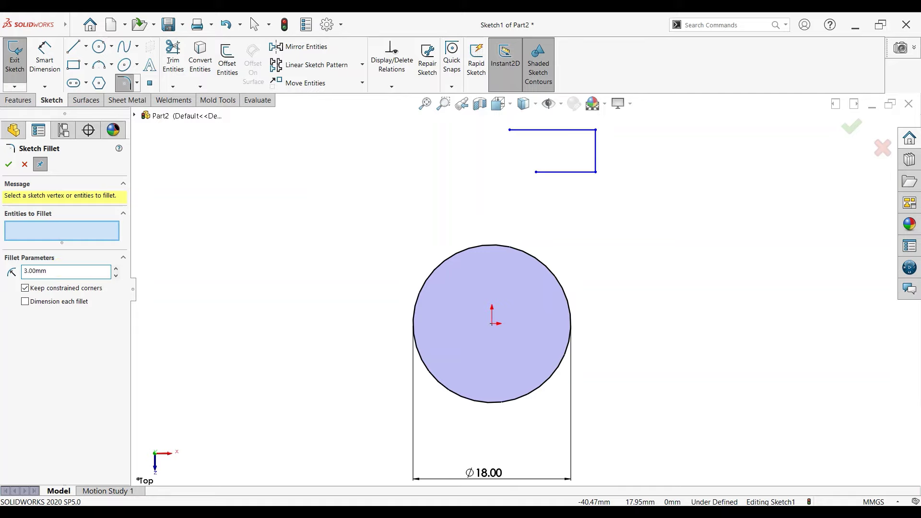
left_click(596, 134)
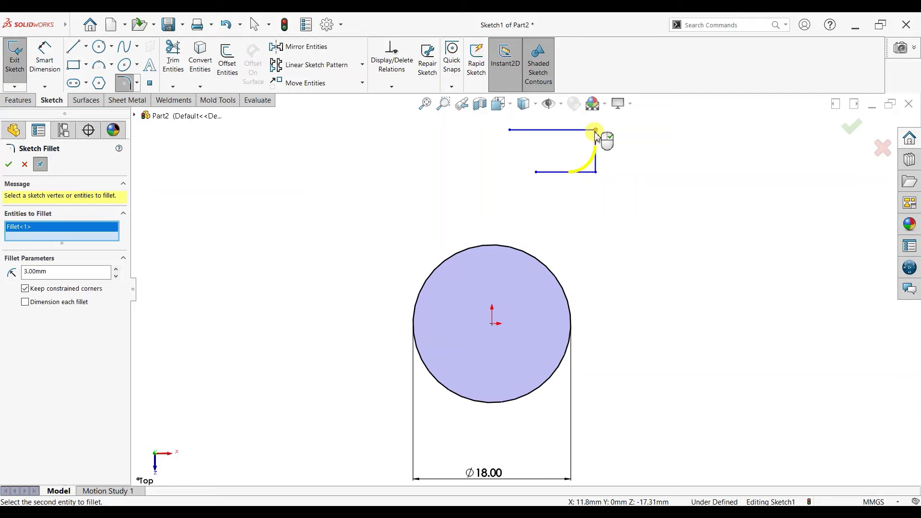
left_click(27, 164)
Step: Dimension the gap between the two horizontal lines to 7 mm
left_click(44, 55)
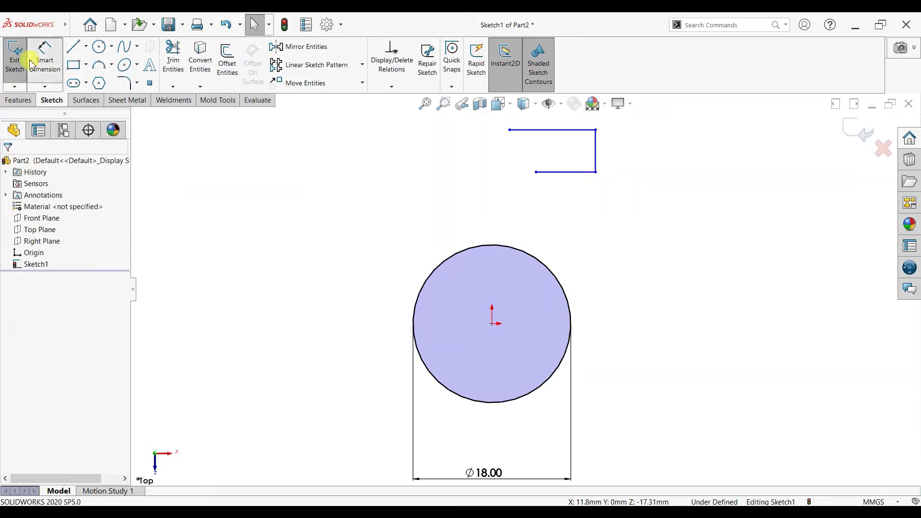
left_click(566, 173)
left_click(585, 130)
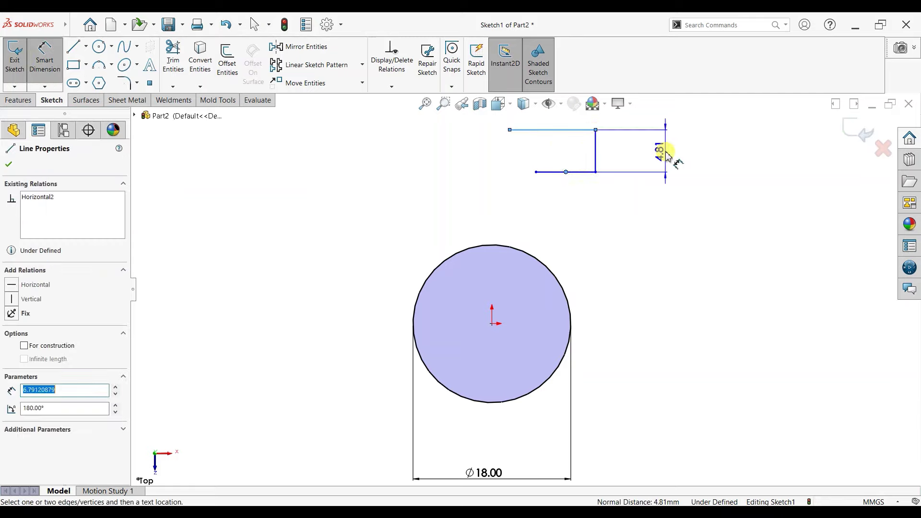
left_click(666, 154)
type("1")
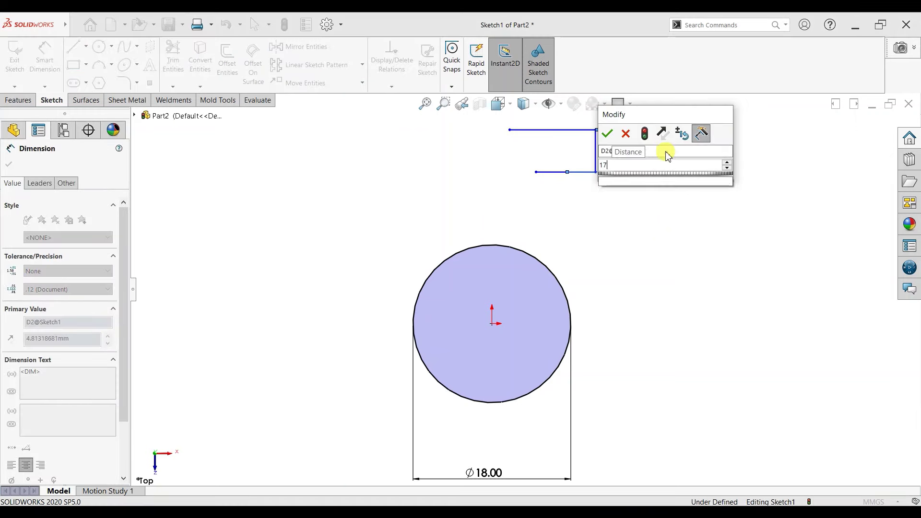
type("7")
key("Return")
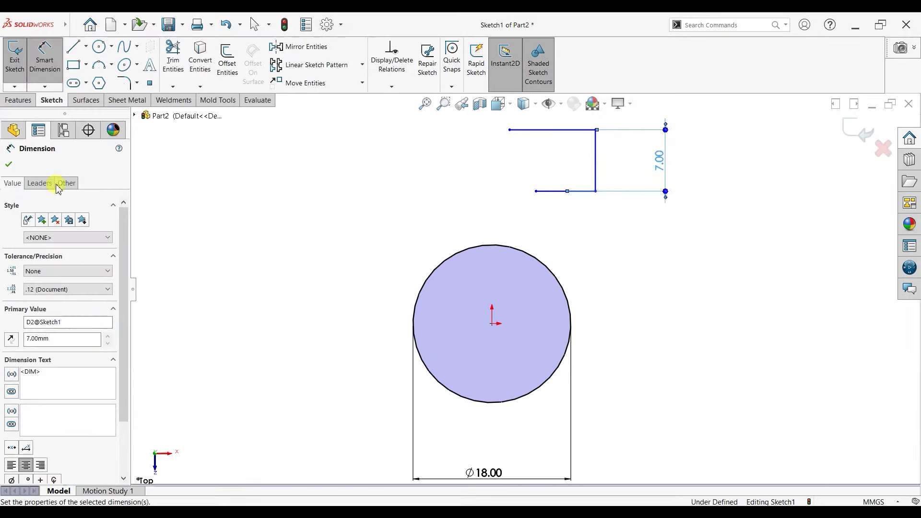
left_click(8, 164)
Step: Round both right corners of the profile with 3 mm sketch fillets
left_click(126, 88)
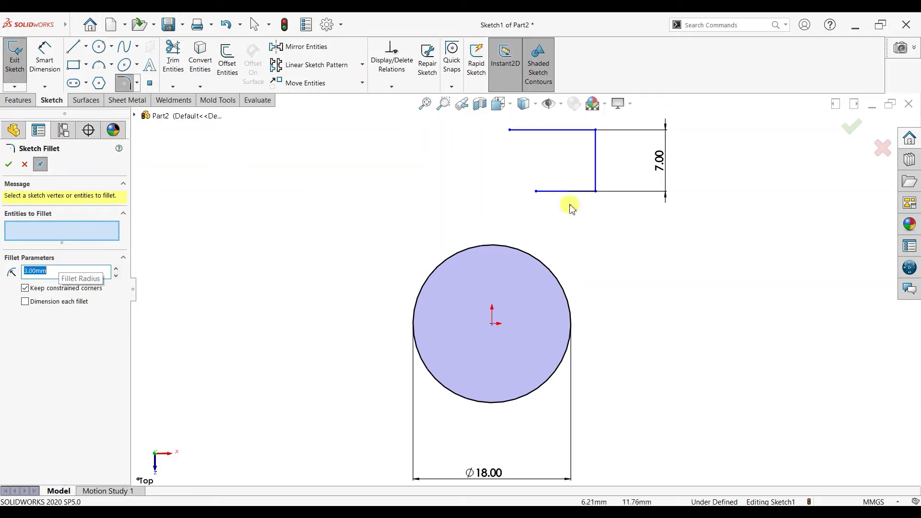
left_click(587, 190)
left_click(597, 130)
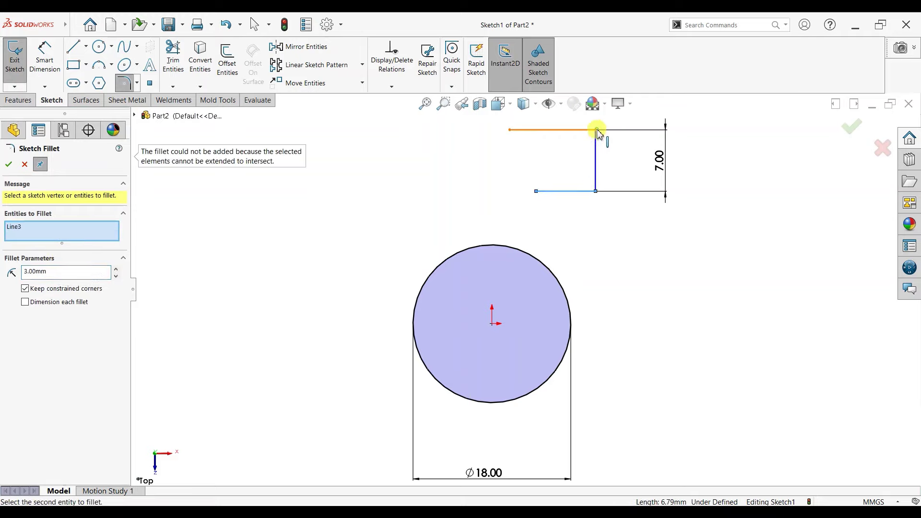
right_click(87, 230)
left_click(120, 232)
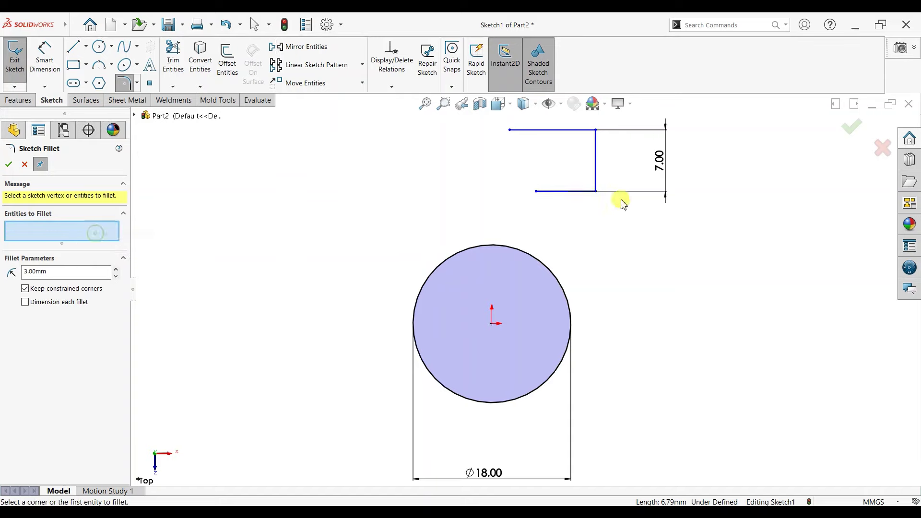
left_click(595, 130)
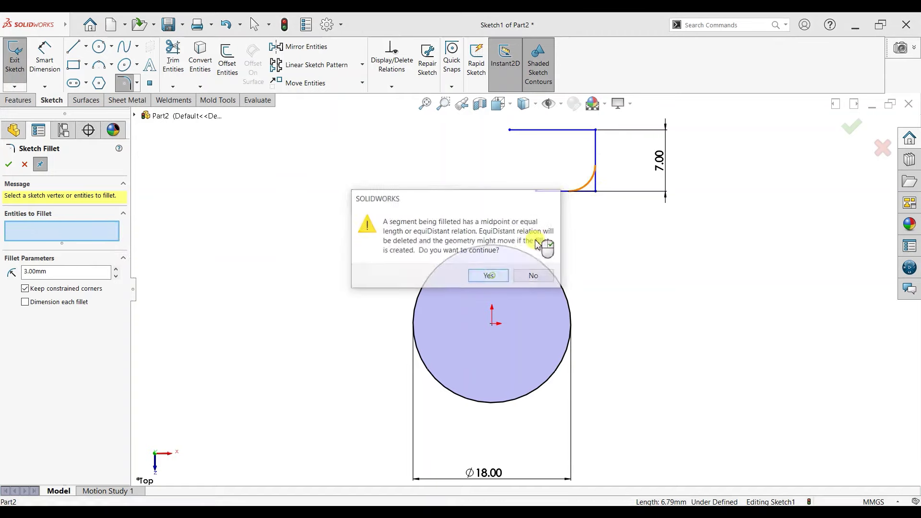
left_click(487, 274)
left_click(596, 132)
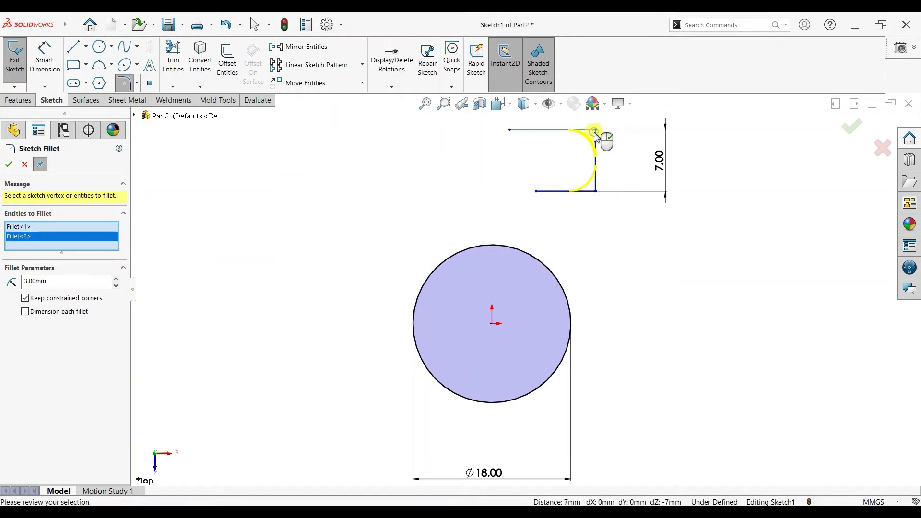
left_click(12, 166)
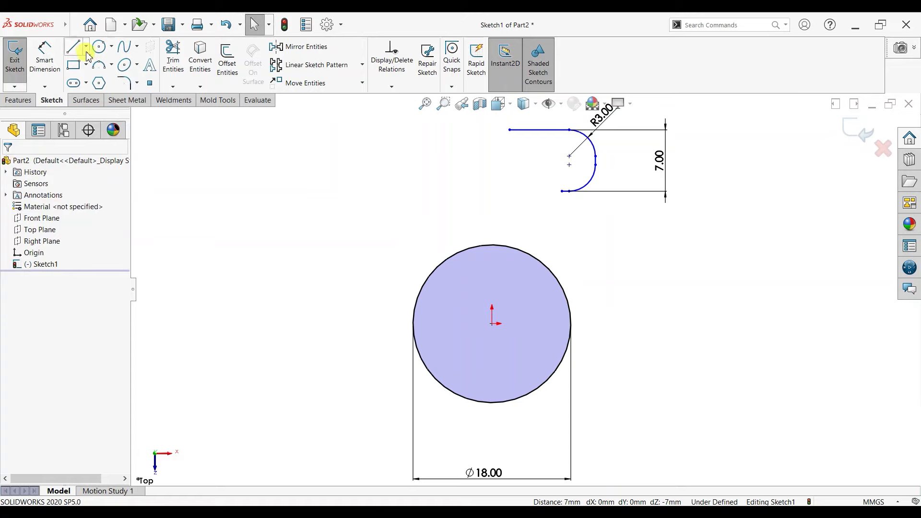
Step: Add a vertical centerline spanning from the profile's top line to its bottom line
left_click(87, 51)
left_click(99, 74)
left_click(569, 130)
left_click(569, 191)
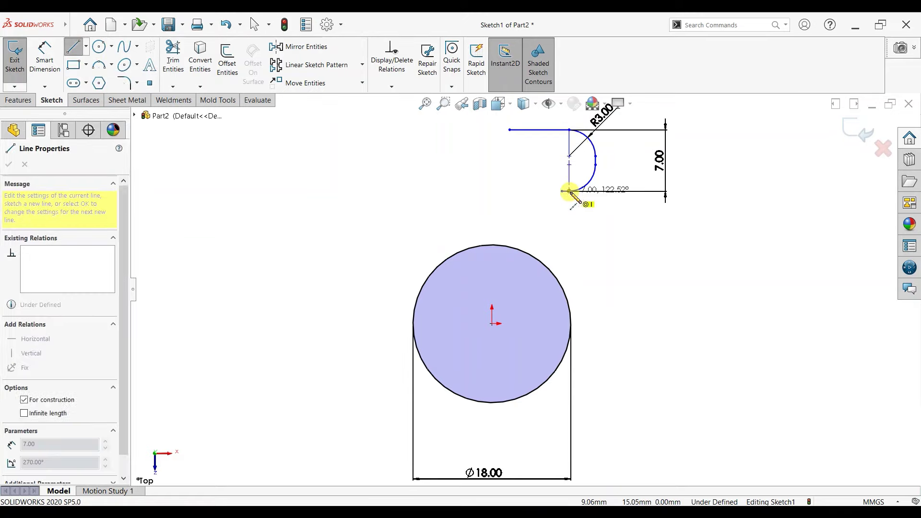
right_click(617, 144)
left_click(650, 163)
scroll(609, 179, "down", 1)
scroll(568, 165, "down", 1)
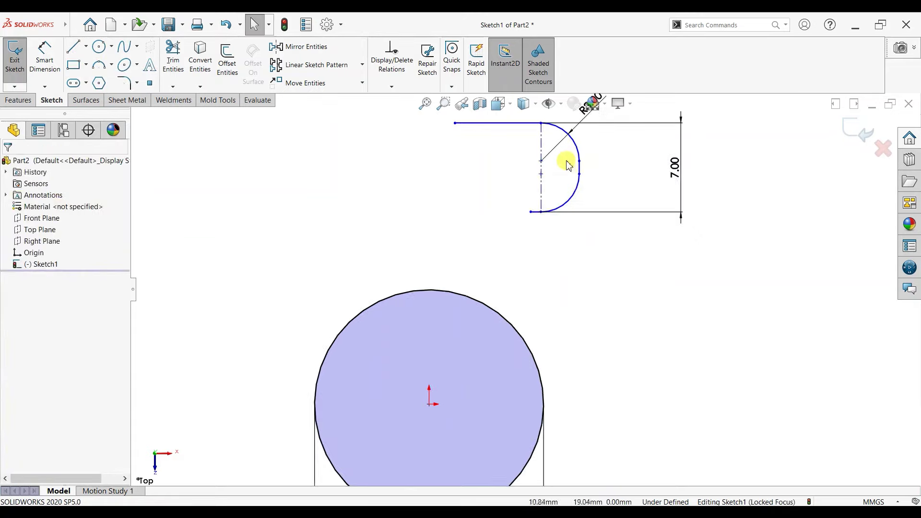
Step: Draw a small circle on the centerline and dimension it to Ø3 mm
left_click(99, 47)
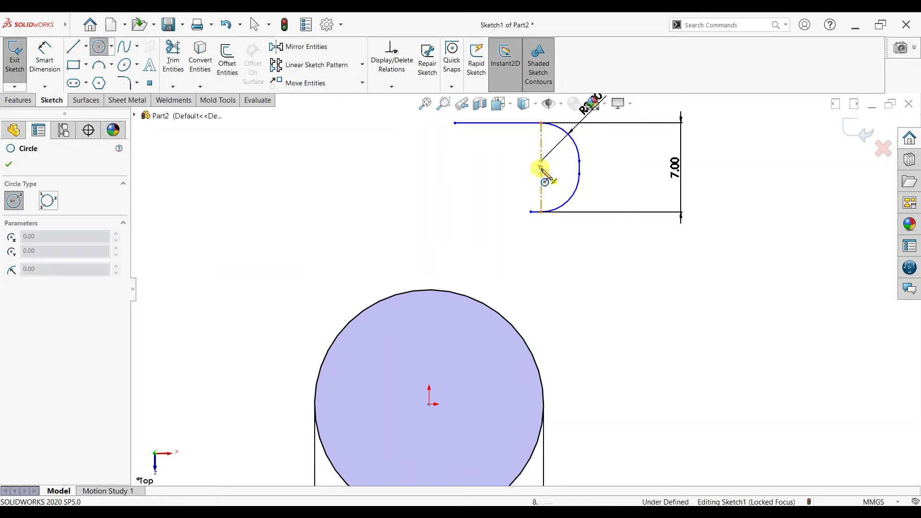
left_click(541, 168)
left_click(550, 184)
left_click(44, 55)
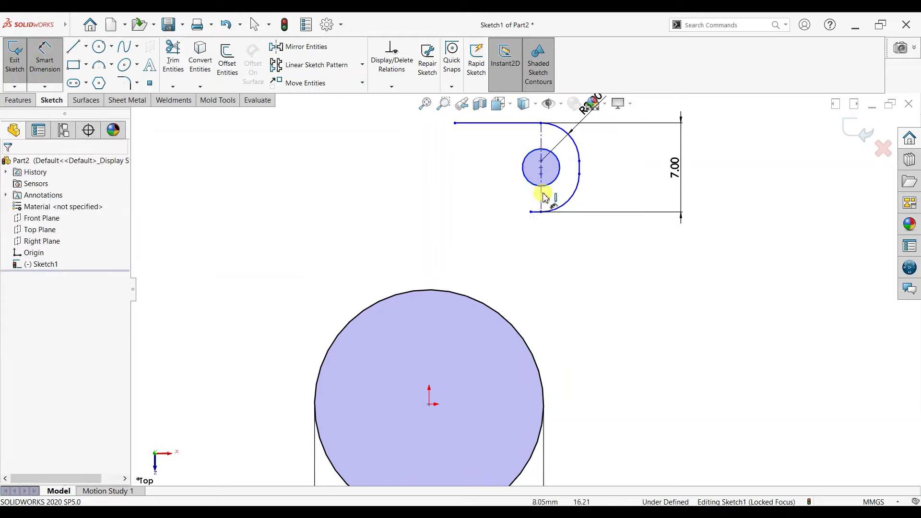
left_click(555, 182)
left_click(596, 241)
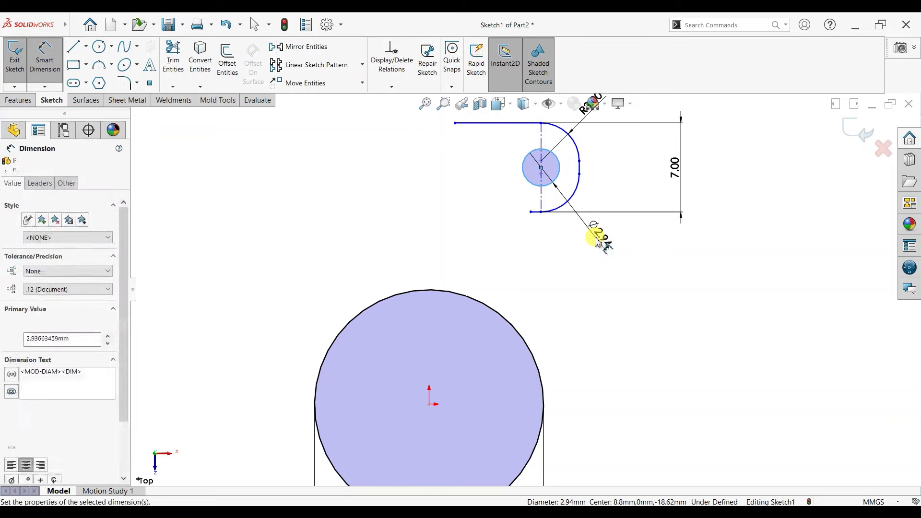
type("3")
key("Return")
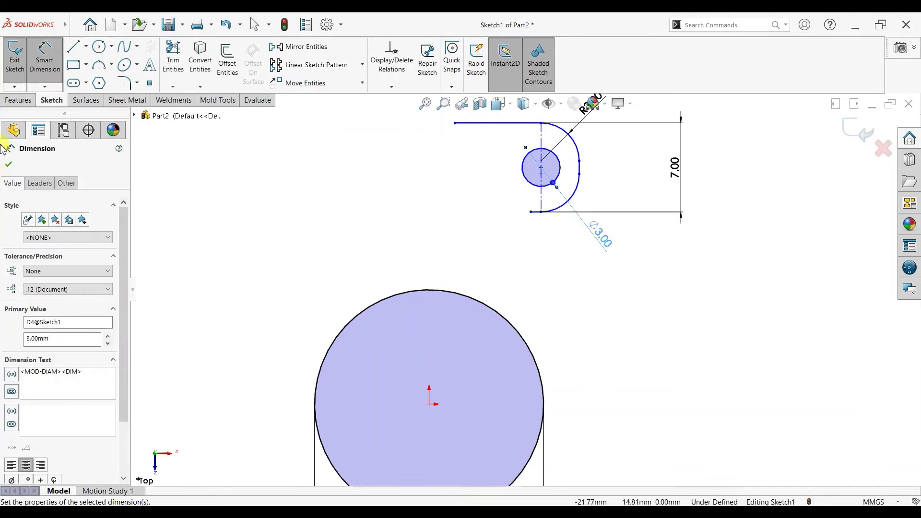
left_click(9, 164)
Step: Locate the small circle's centre 23 mm above the origin and 12.5 mm across
key("f")
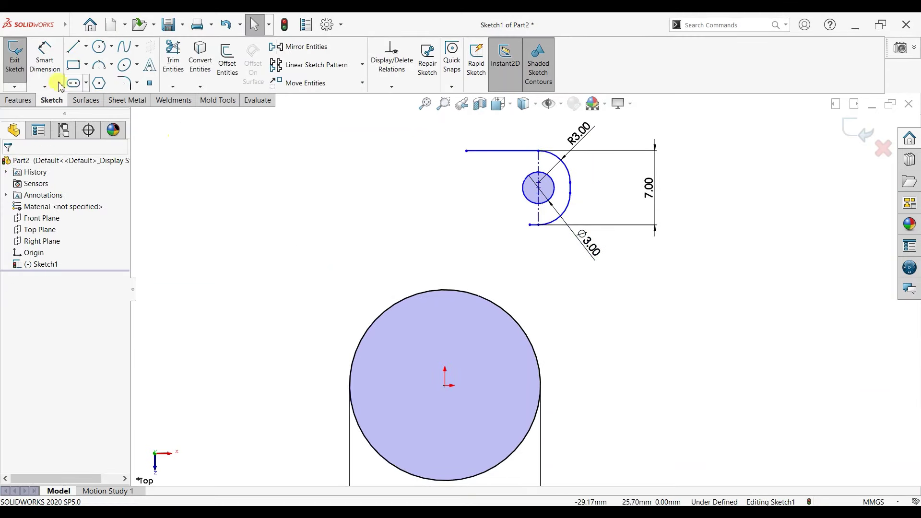
left_click(45, 58)
left_click(539, 188)
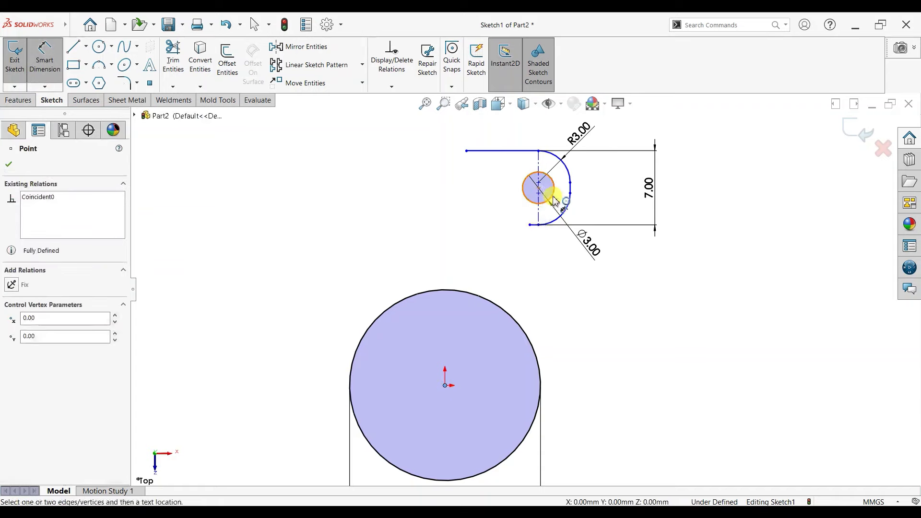
left_click(630, 277)
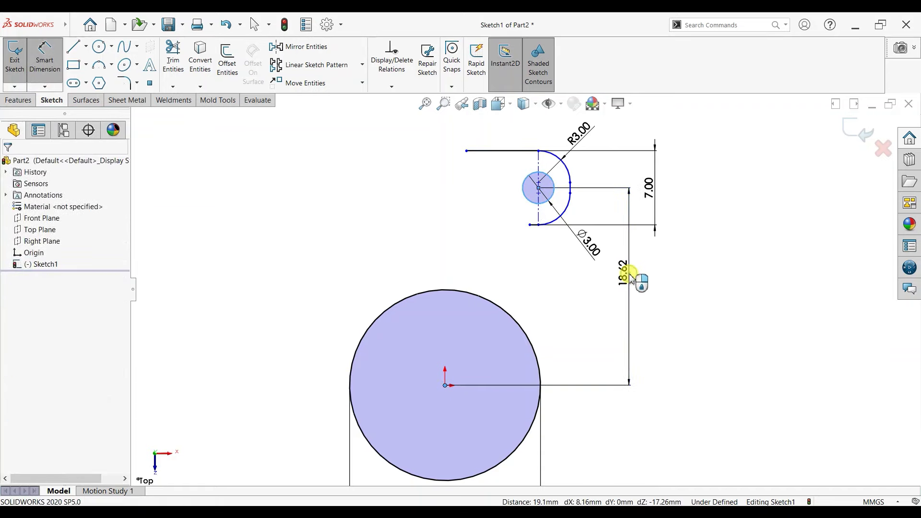
type("23")
key("Return")
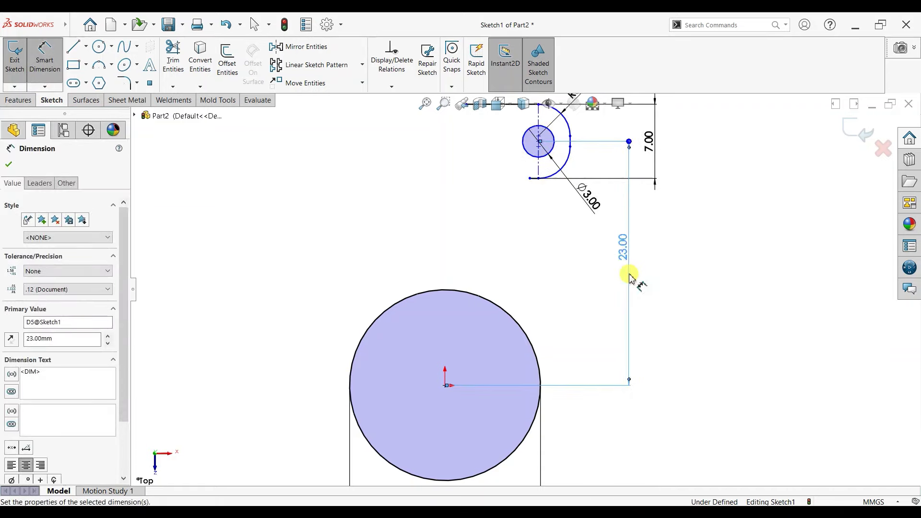
scroll(520, 289, "up", 1)
left_click(533, 187)
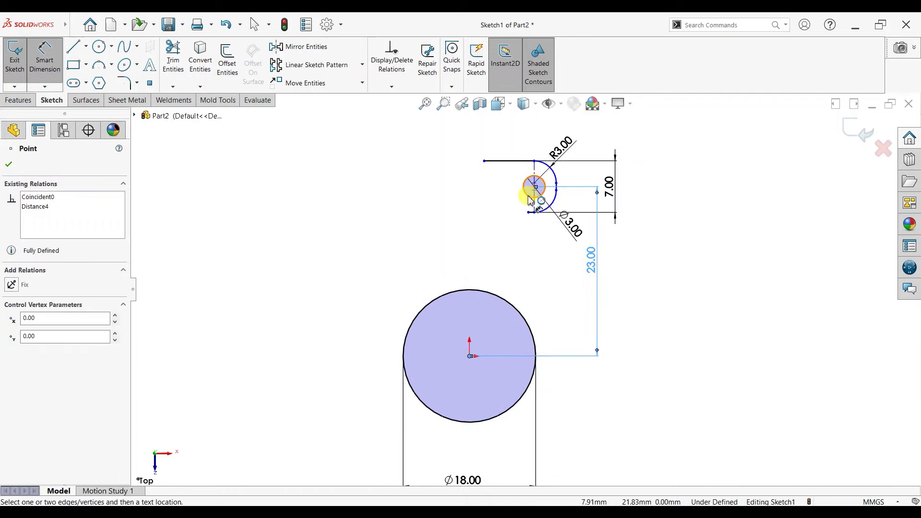
left_click(496, 140)
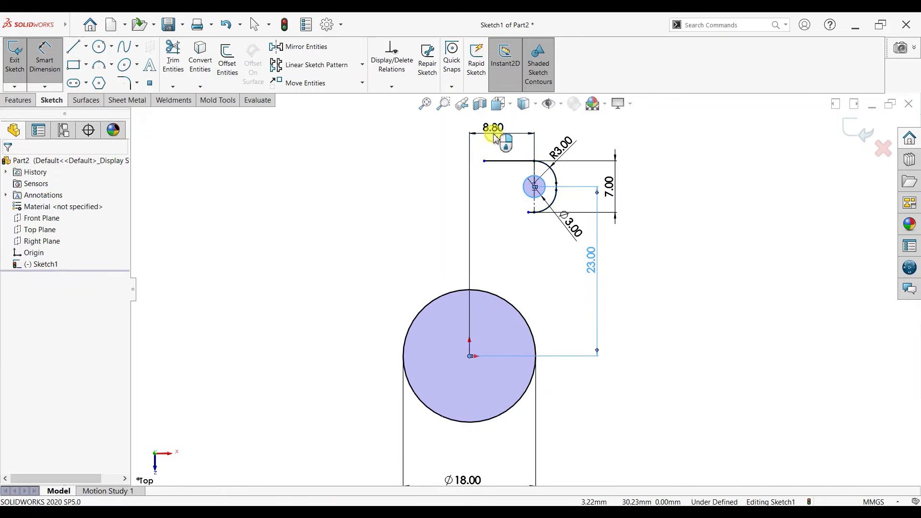
type("12.5")
key("Return")
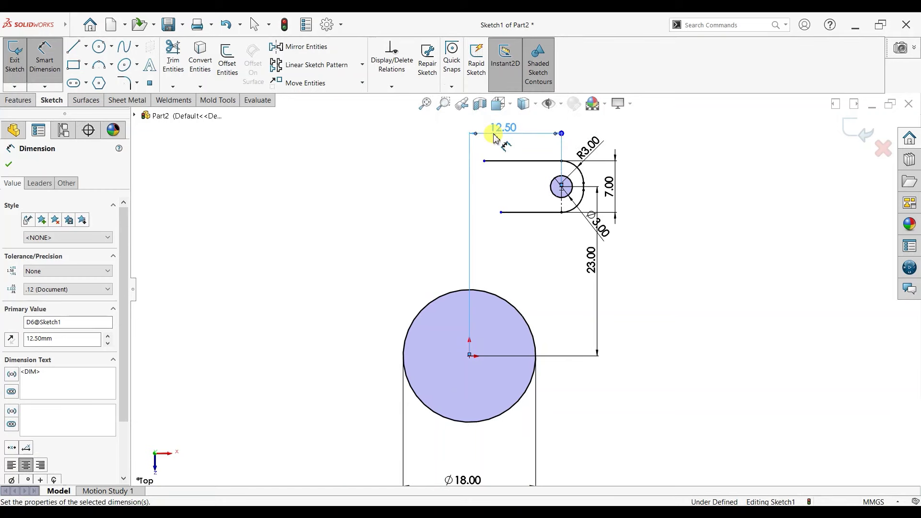
left_click(15, 166)
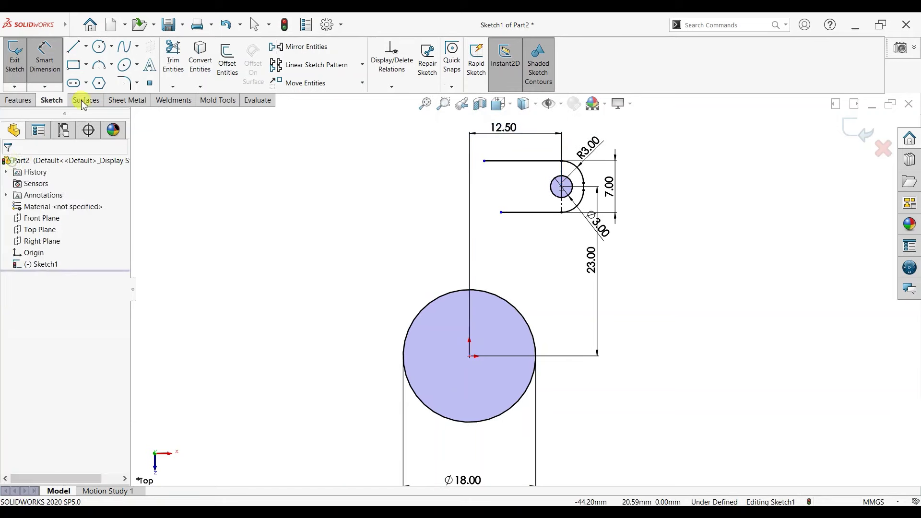
Step: Draw a small three-point arc at the lower line's end, with its endpoint vertical to its centre
left_click(98, 64)
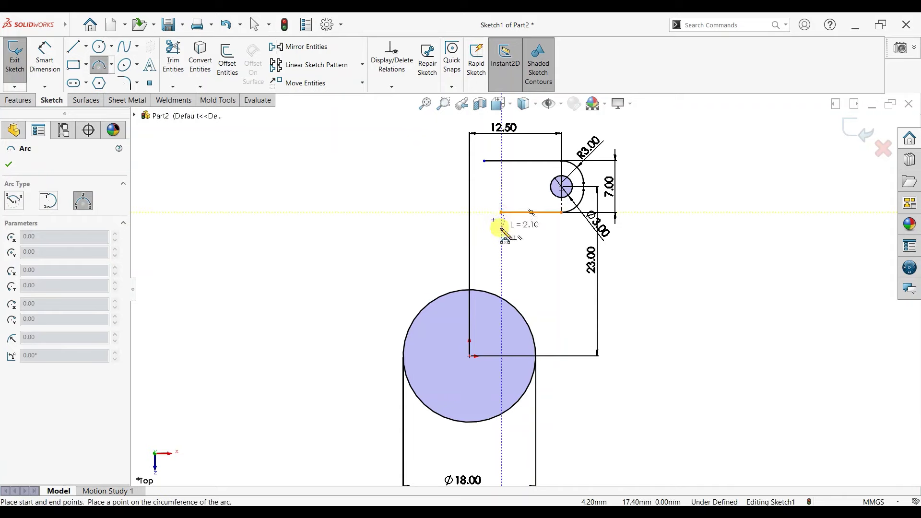
left_click_drag(501, 212, 500, 228)
left_click(494, 224)
key("Escape")
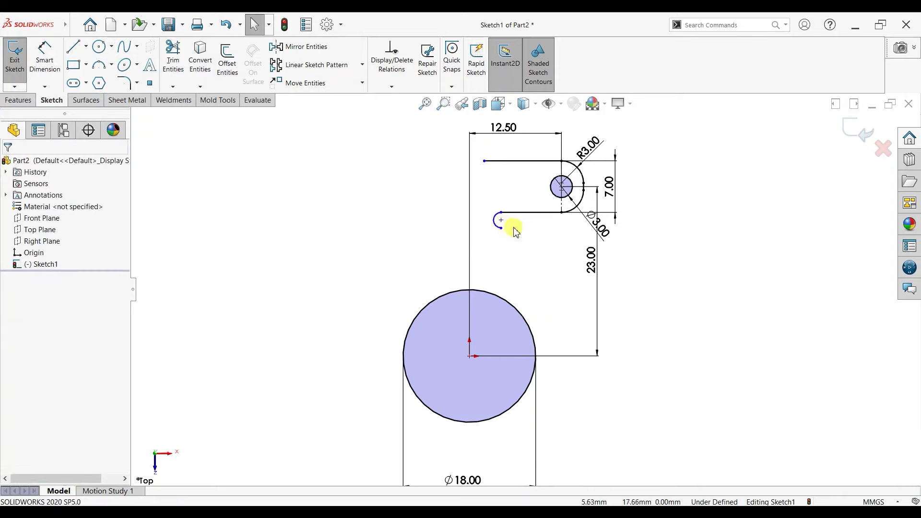
scroll(511, 213, "down", 3)
left_click(491, 214)
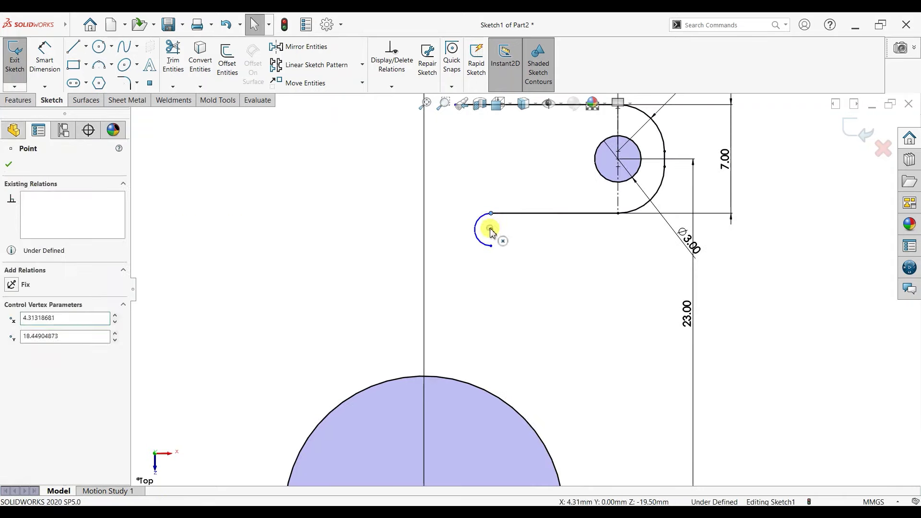
left_click(490, 230, "ctrl")
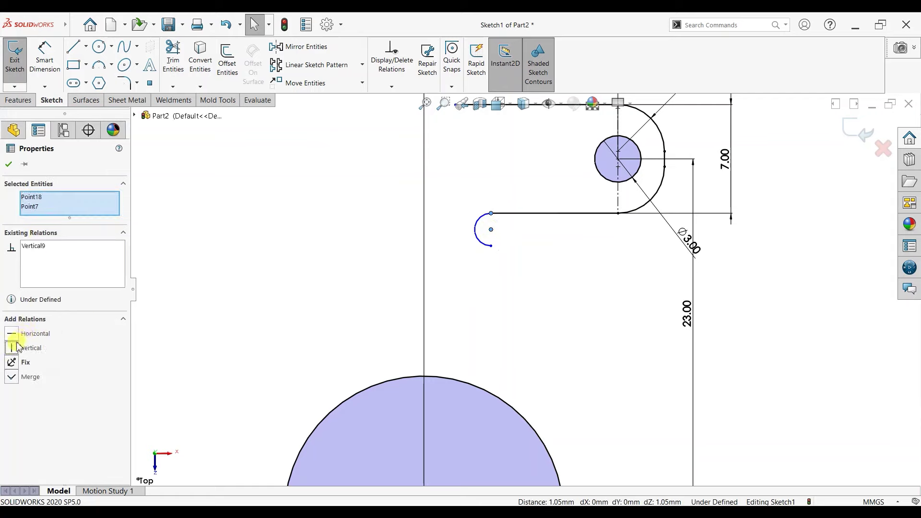
left_click(10, 165)
Step: Dimension the small hook arc's radius to 1 mm
left_click(45, 57)
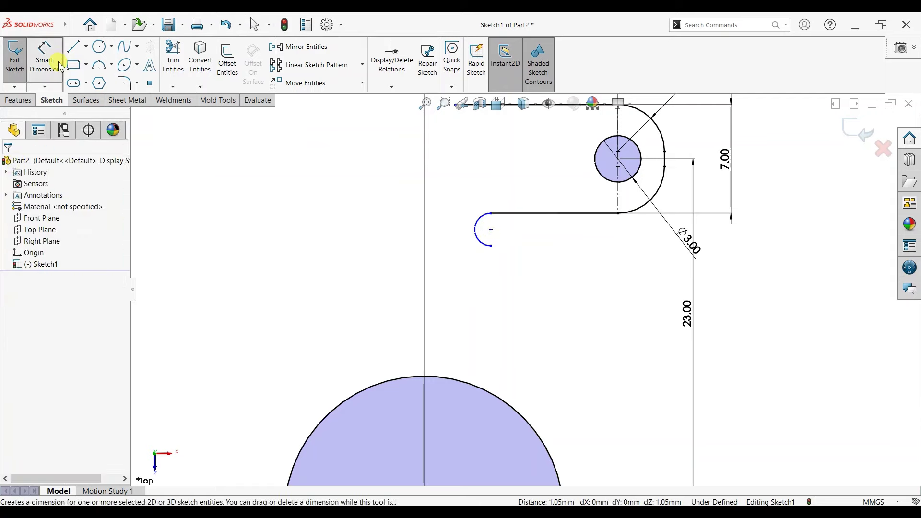
left_click(447, 220)
left_click(401, 206)
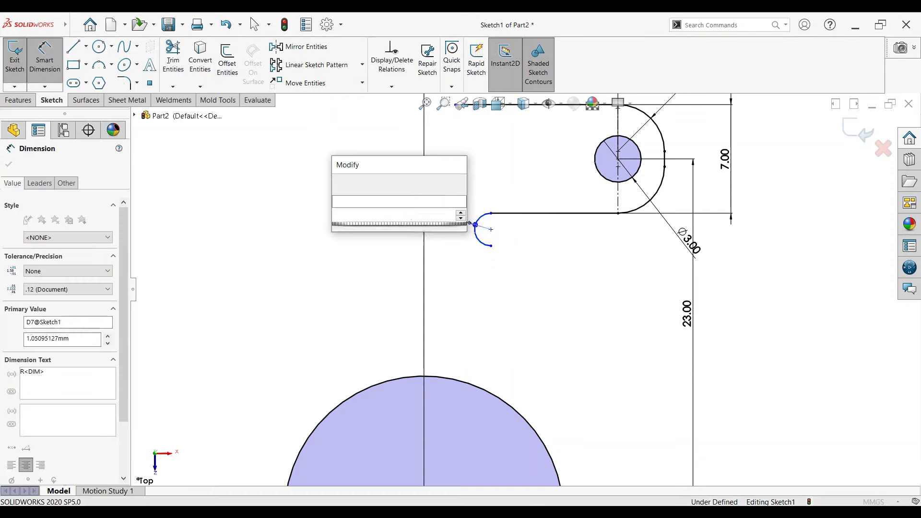
key("Return")
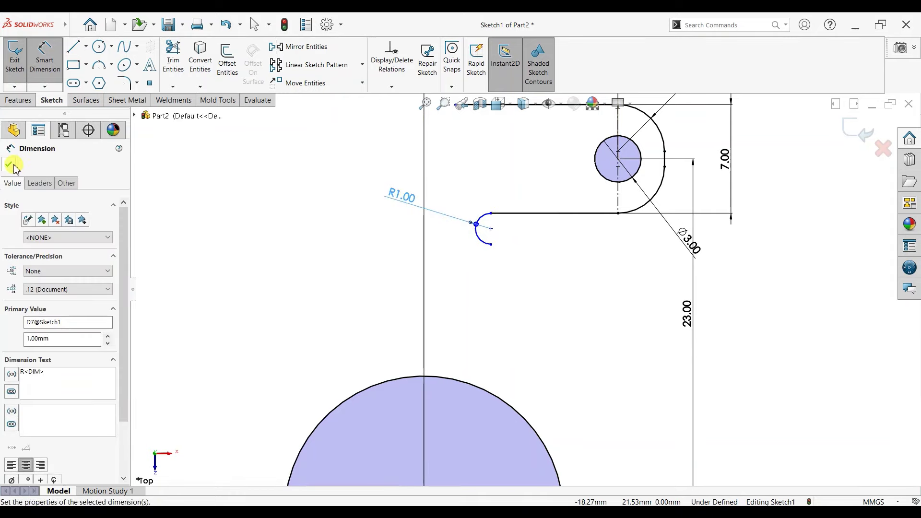
left_click(10, 165)
scroll(456, 255, "up", 2)
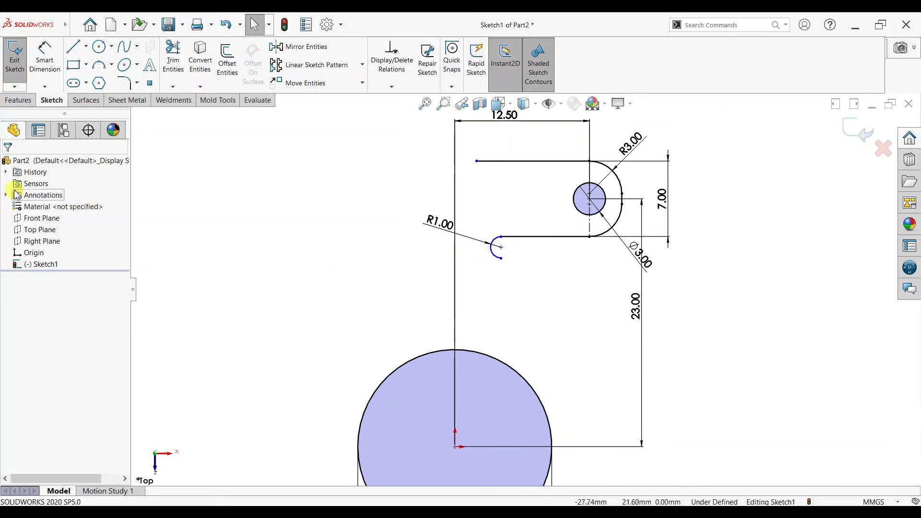
Step: Trim away the slot's upper line
left_click(172, 56)
left_click_drag(541, 140, 532, 182)
left_click(9, 164)
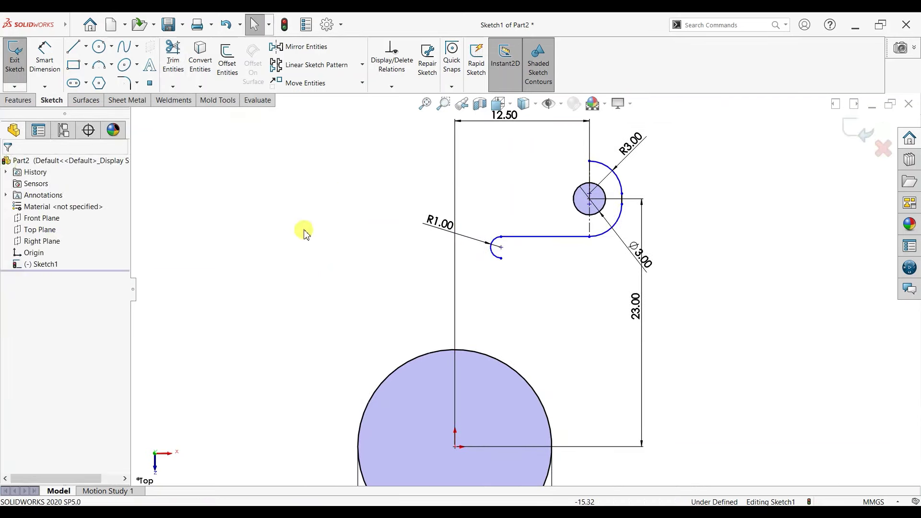
Step: Circularly pattern the hook arc and slot geometry around the origin with 8 instances
left_click(363, 65)
left_click(344, 92)
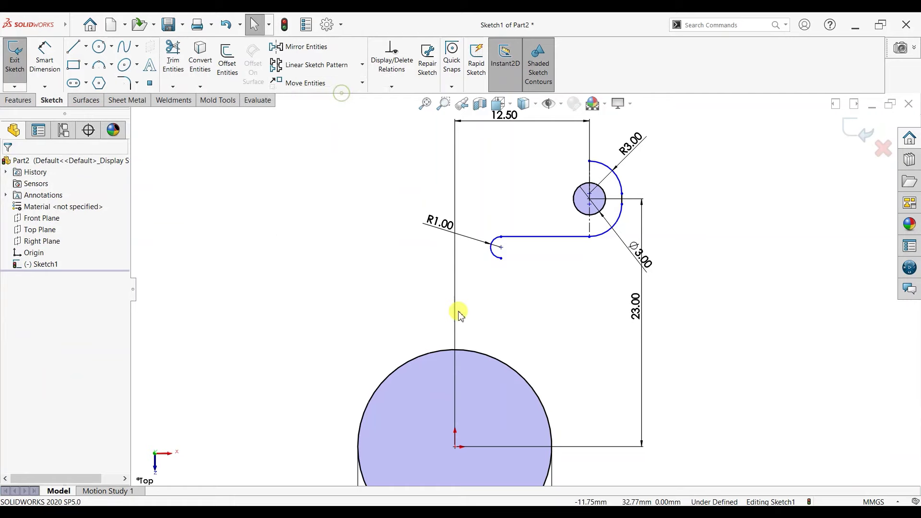
scroll(525, 283, "up", 2)
left_click(582, 211)
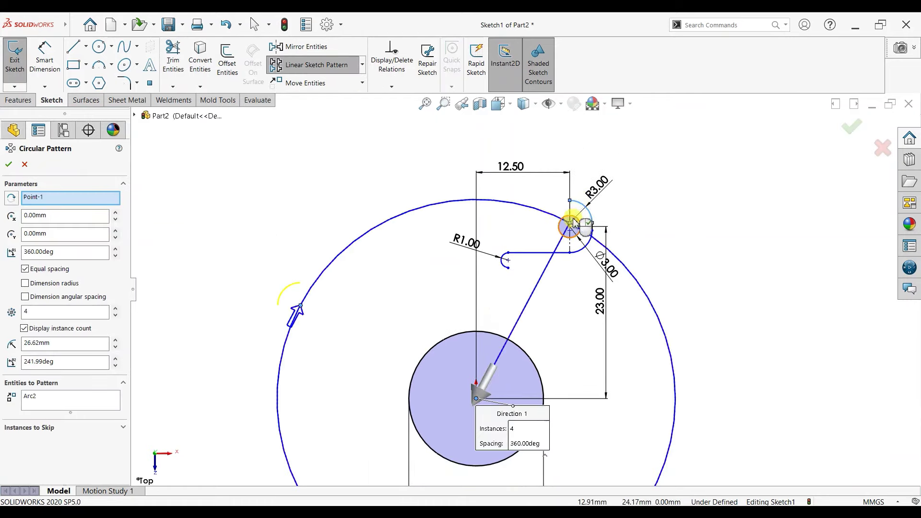
left_click(586, 235)
left_click(547, 263)
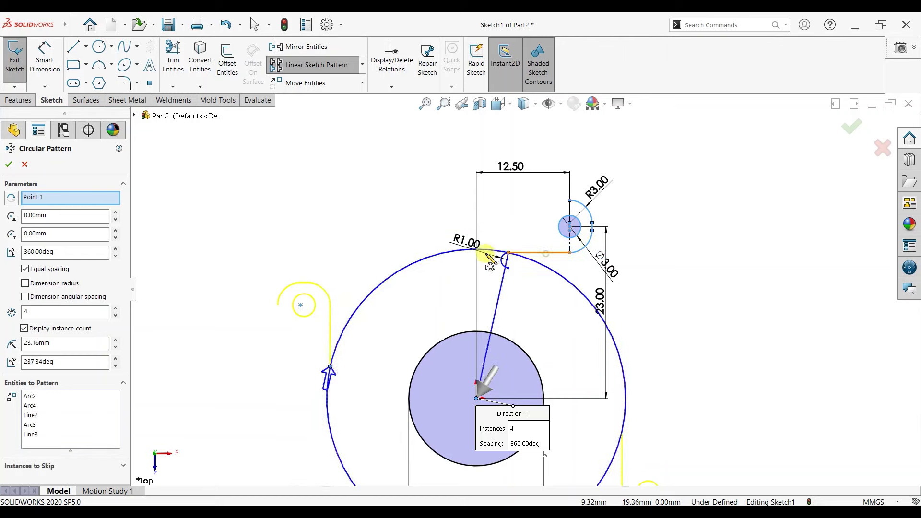
left_click(502, 255)
double_click(55, 312)
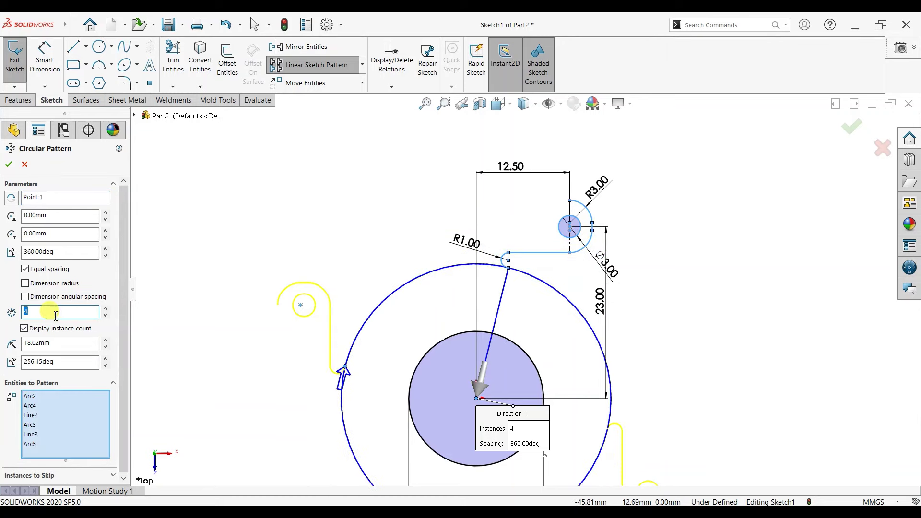
type("8")
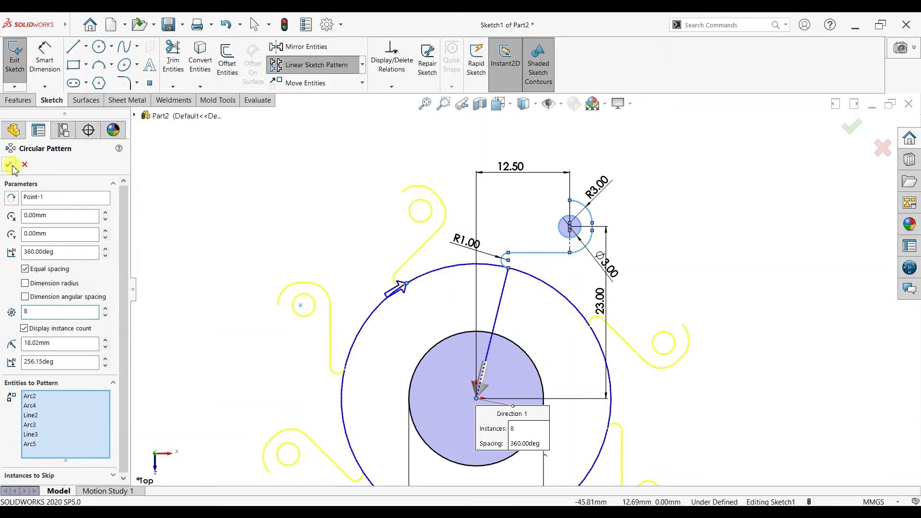
left_click(9, 165)
Step: Draw an angled line from the adjacent hook copy and a horizontal edge to the arc end
scroll(586, 355, "up", 2)
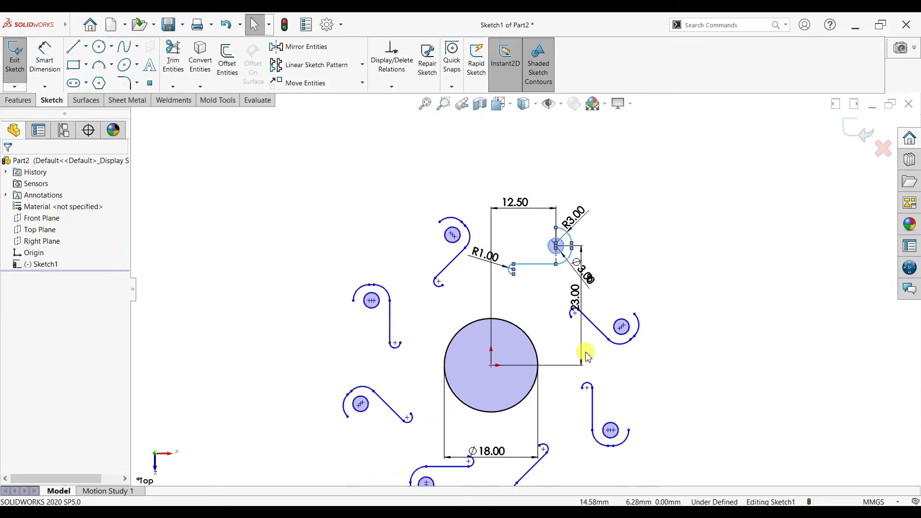
scroll(644, 416, "down", 1)
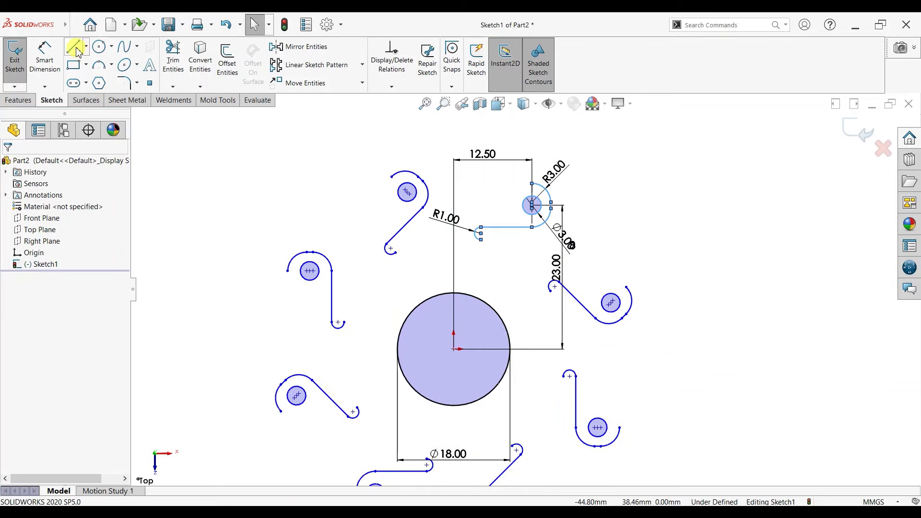
key("l")
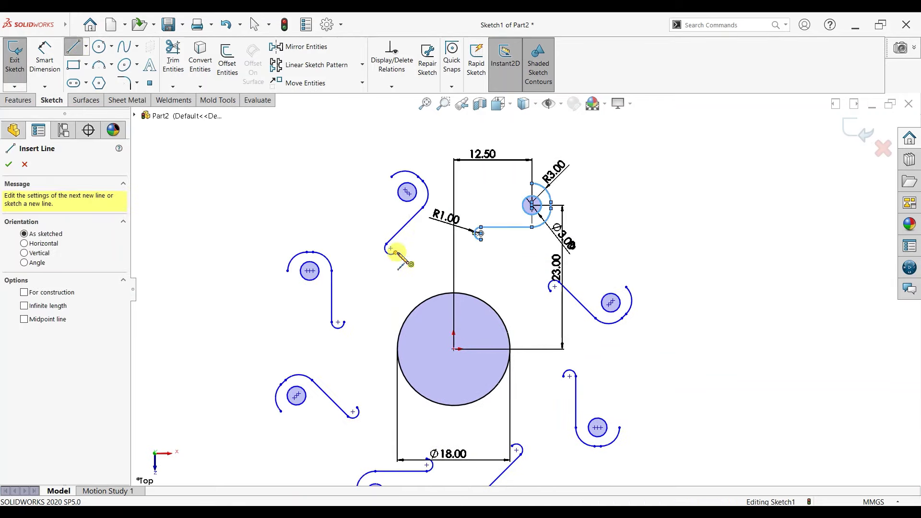
left_click(393, 250)
scroll(448, 200, "down", 2)
scroll(478, 206, "down", 1)
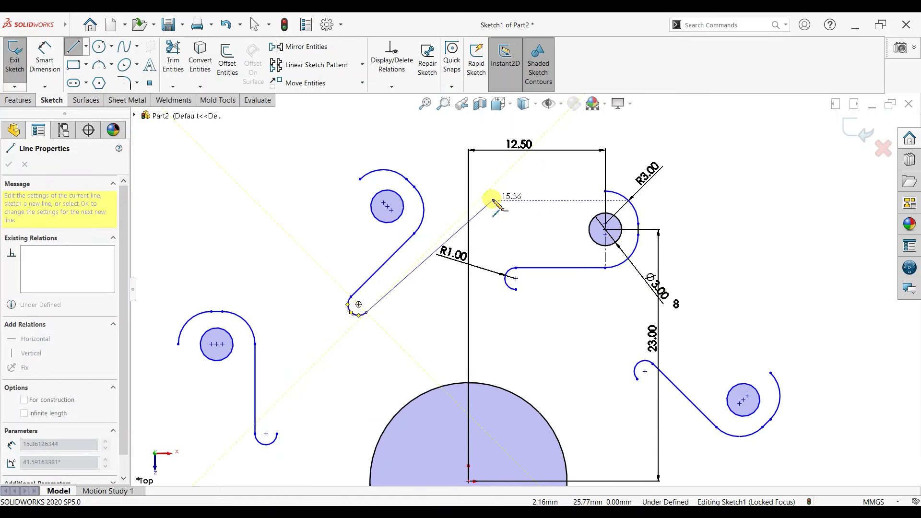
left_click(492, 191)
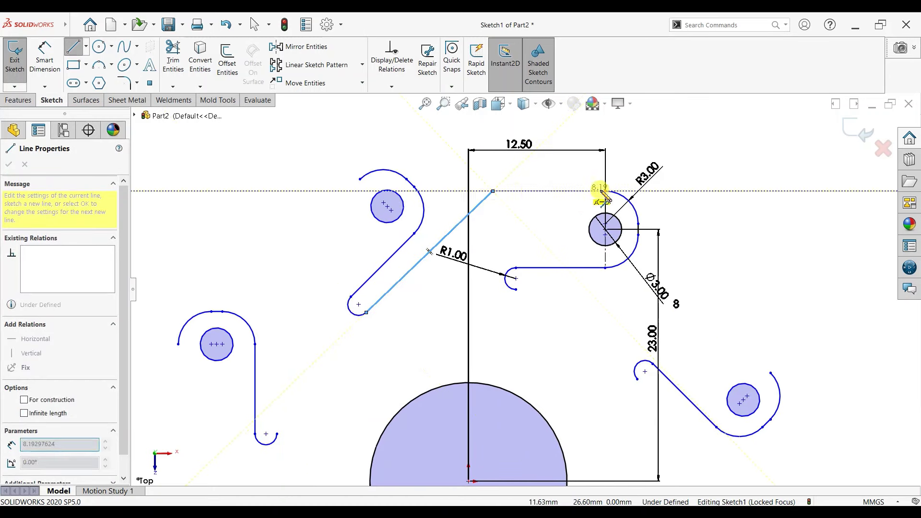
left_click(606, 192)
key("Escape")
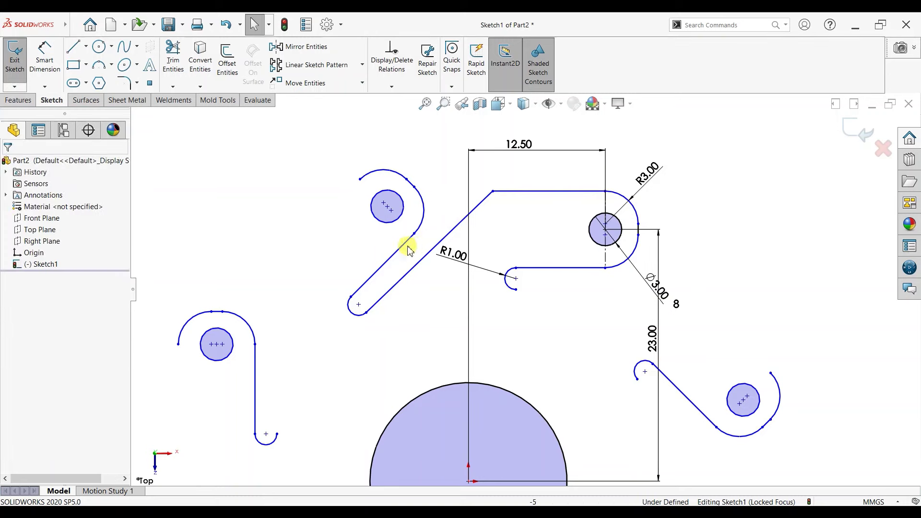
Step: Make the arm's two slanted edges parallel
left_click(405, 272)
left_click(392, 279, "ctrl")
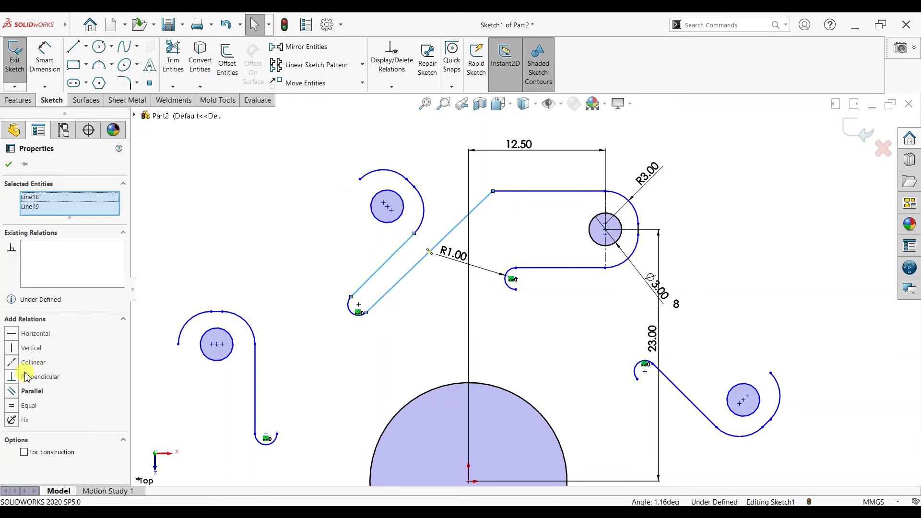
left_click(13, 392)
left_click(9, 166)
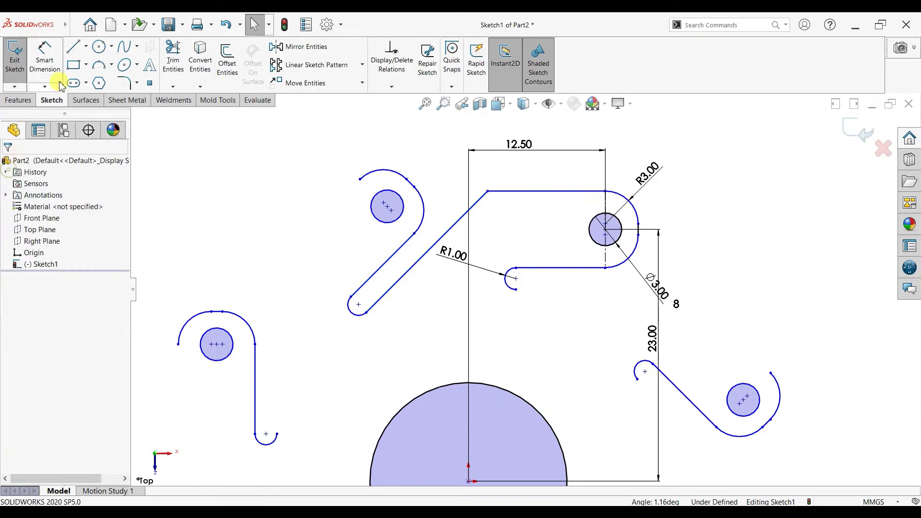
Step: Dimension the horizontal distance from the inner arc's end to the small circle centre as 8 mm
left_click(48, 92)
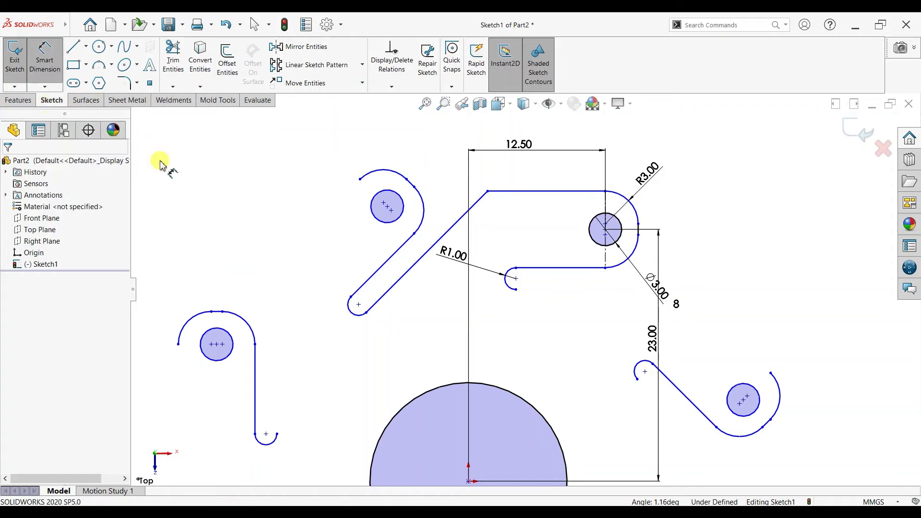
left_click(516, 280)
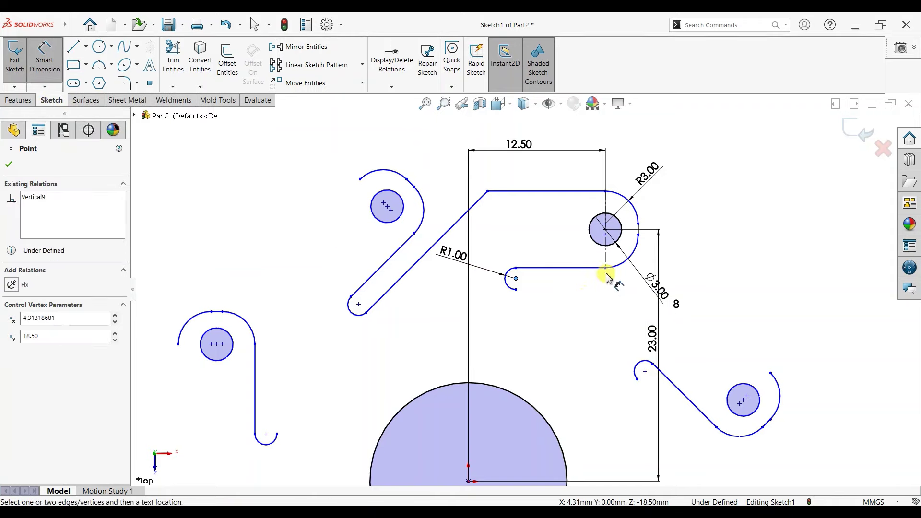
left_click(598, 241)
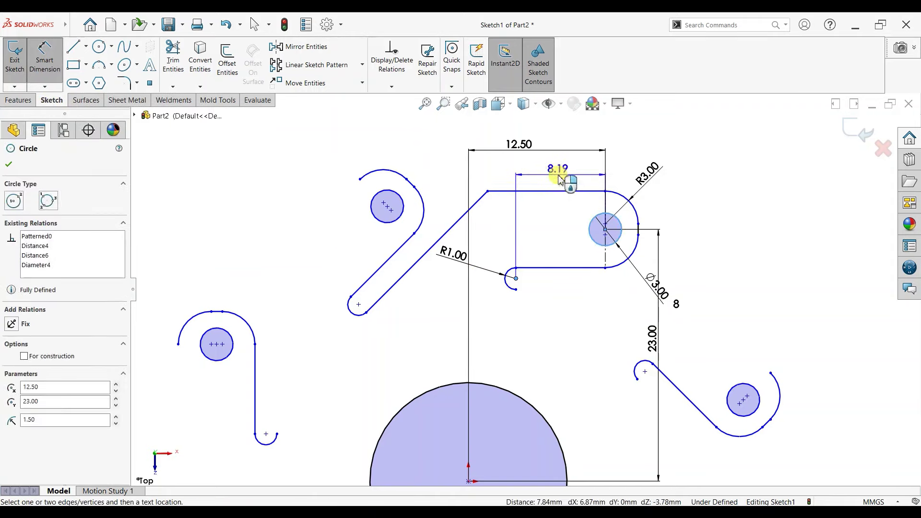
left_click(559, 179)
type("5.95")
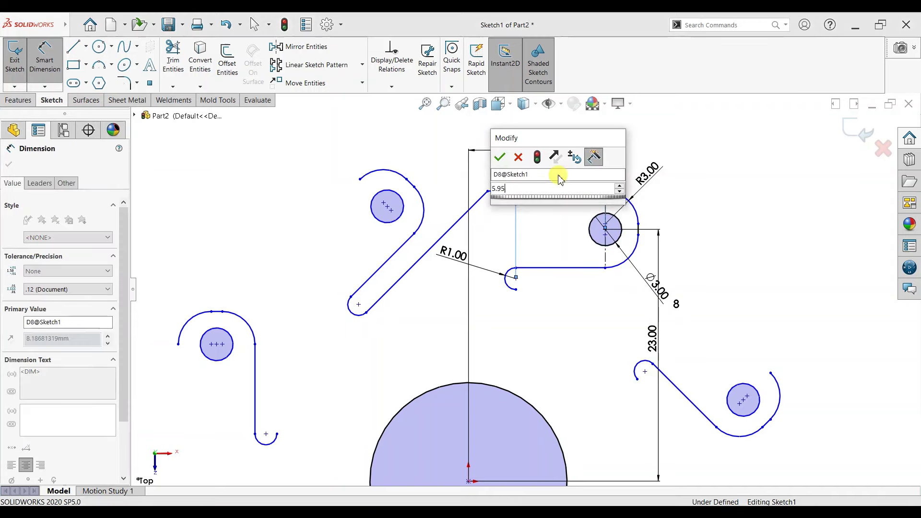
key("Return")
double_click(570, 174)
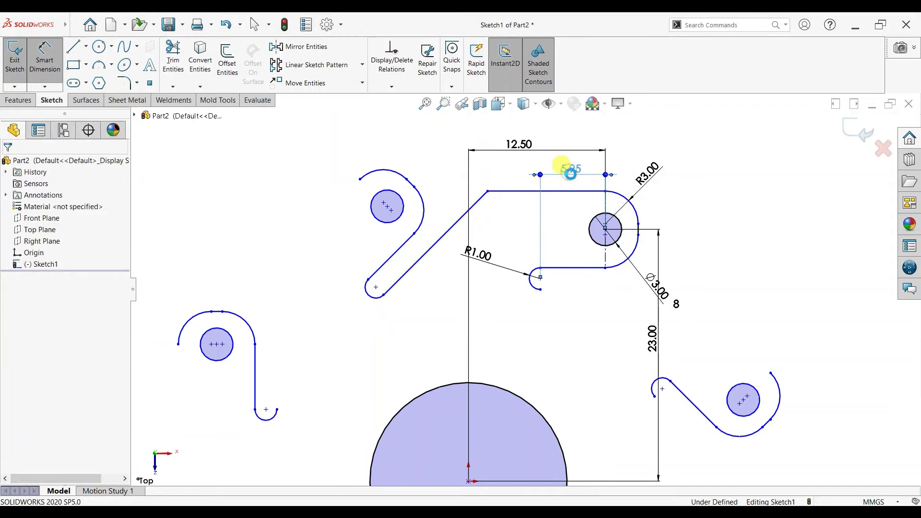
type("8")
key("Return")
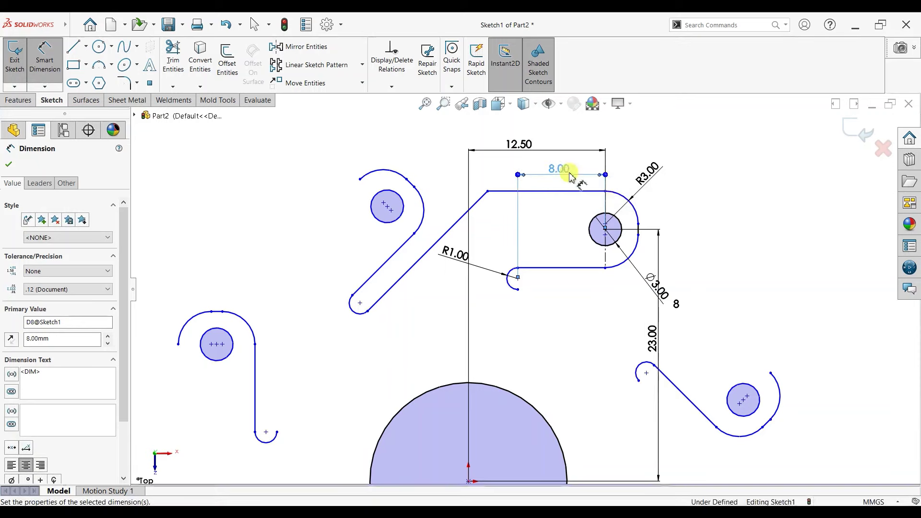
left_click(8, 164)
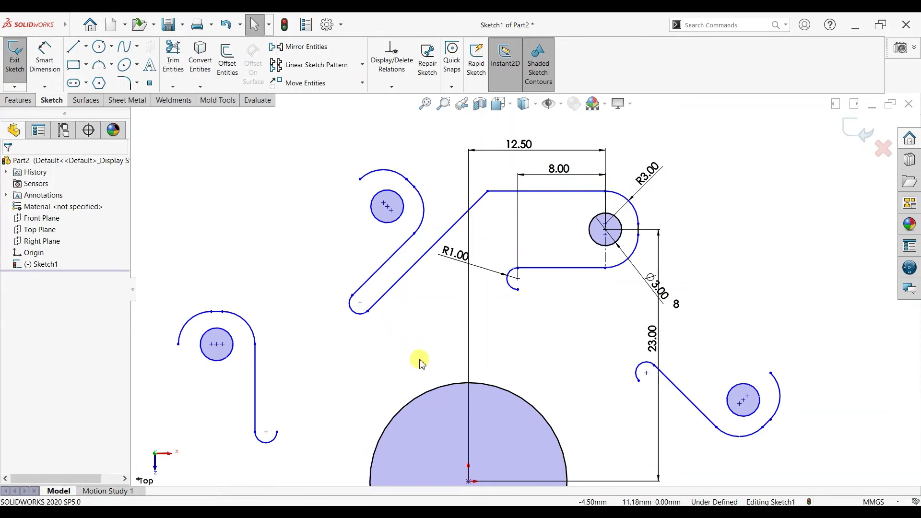
Step: Round the arm's upper corner with a 7 mm sketch fillet
left_click(123, 85)
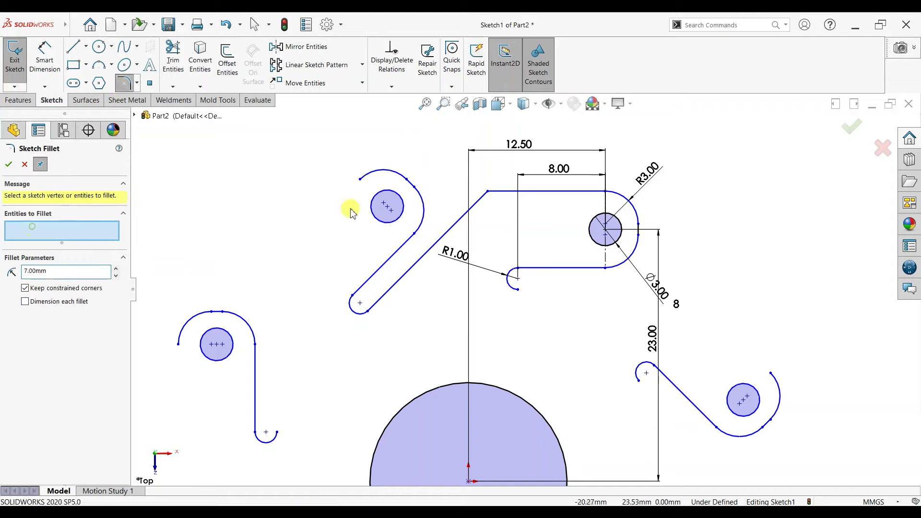
left_click(488, 193)
left_click(8, 164)
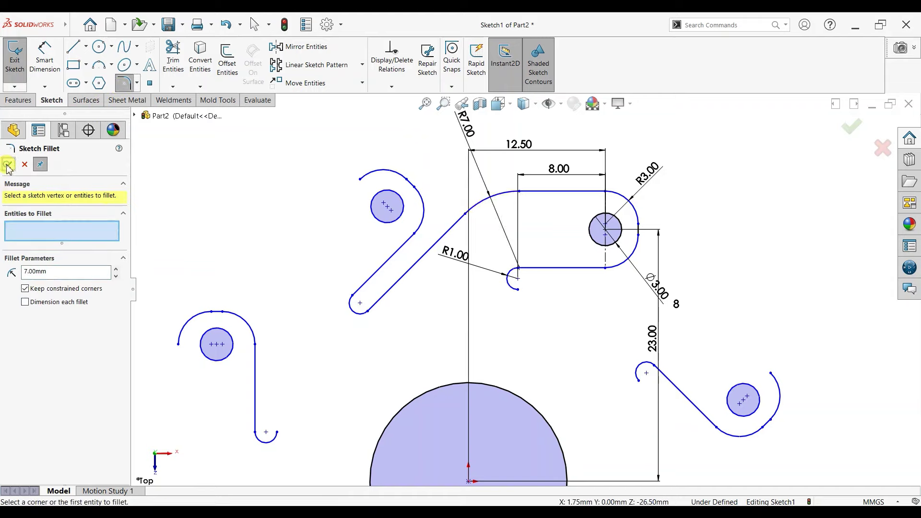
left_click(9, 165)
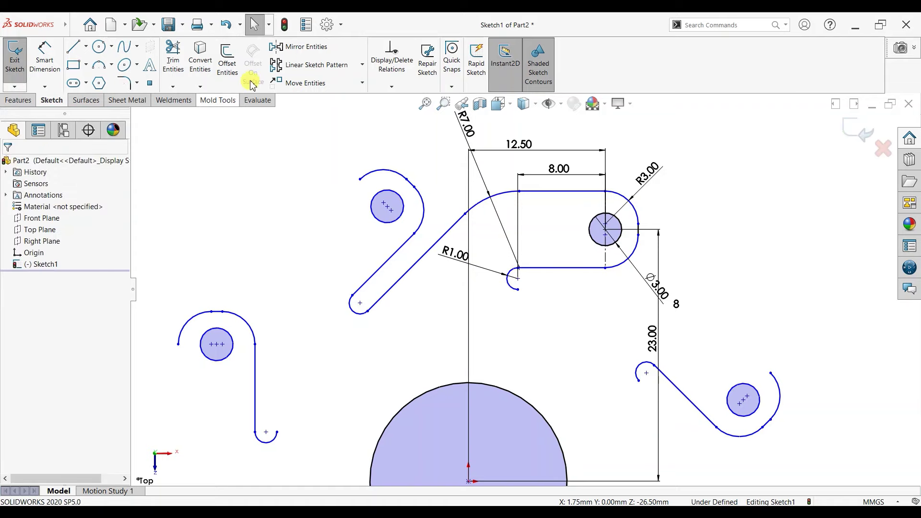
Step: Circularly pattern the arm's slanted edge, fillet arc and top edge with 8 instances
left_click(362, 65)
left_click(311, 90)
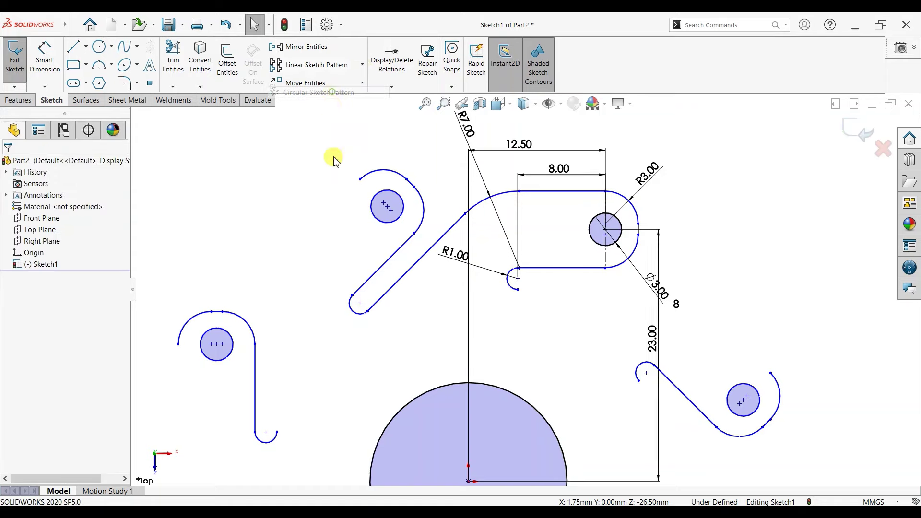
left_click(402, 280)
left_click(474, 206)
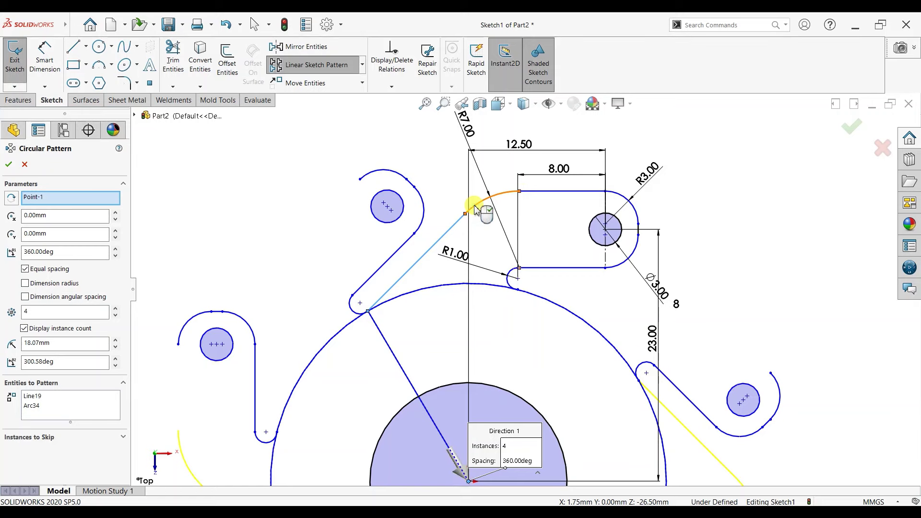
left_click(528, 191)
scroll(511, 264, "up", 3)
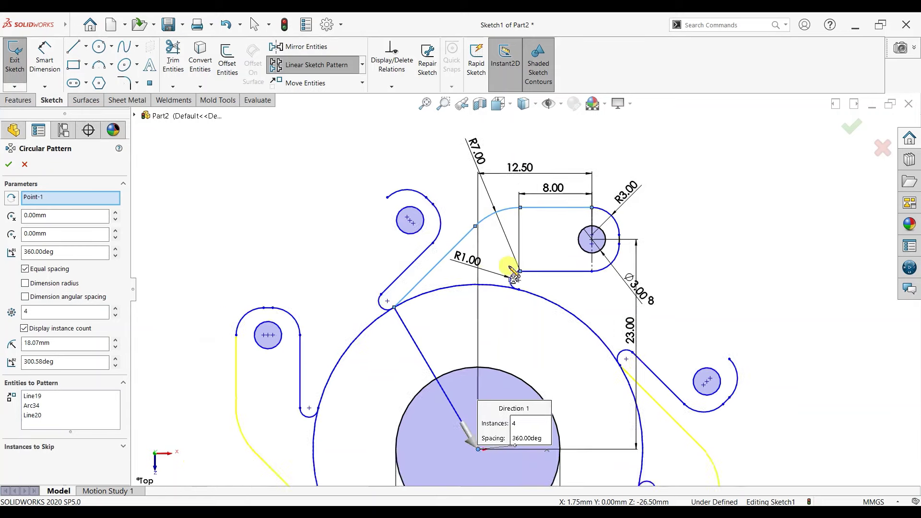
left_click(116, 309)
left_click(116, 308)
left_click(116, 309)
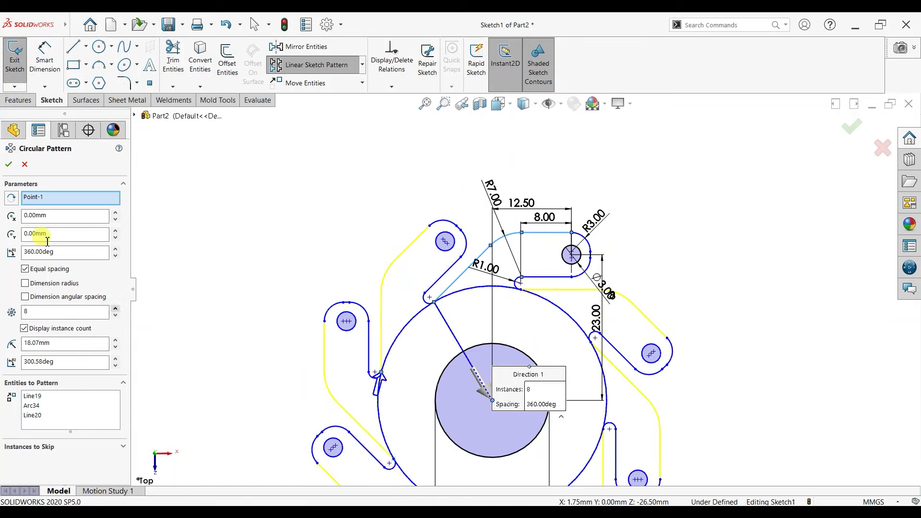
left_click(9, 166)
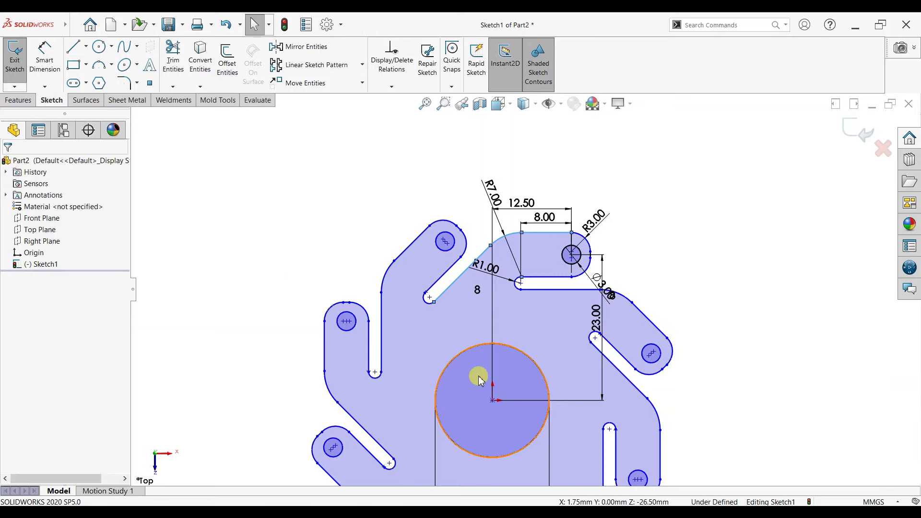
Step: Move the 23.00 dimension to the right and the Ø3.00 label clear of the arm
scroll(477, 376, "up", 3)
key("Escape")
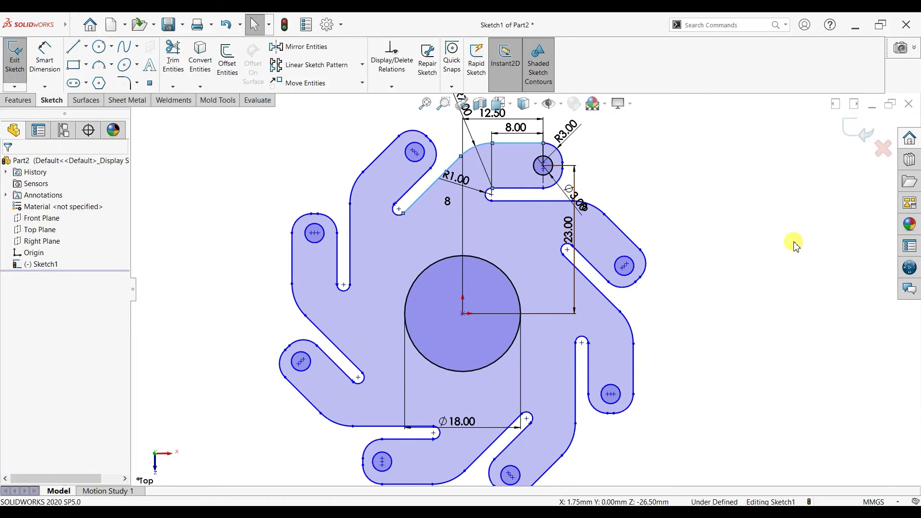
left_click(697, 233)
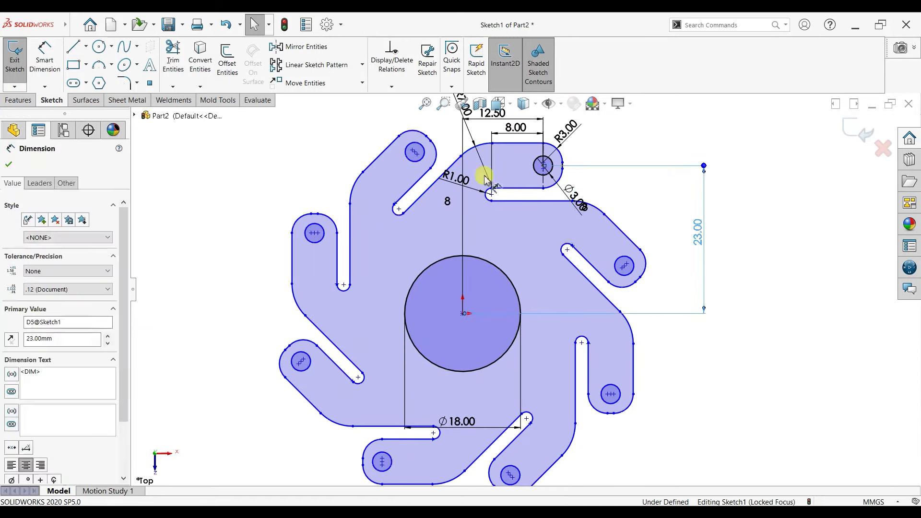
left_click_drag(570, 197, 611, 153)
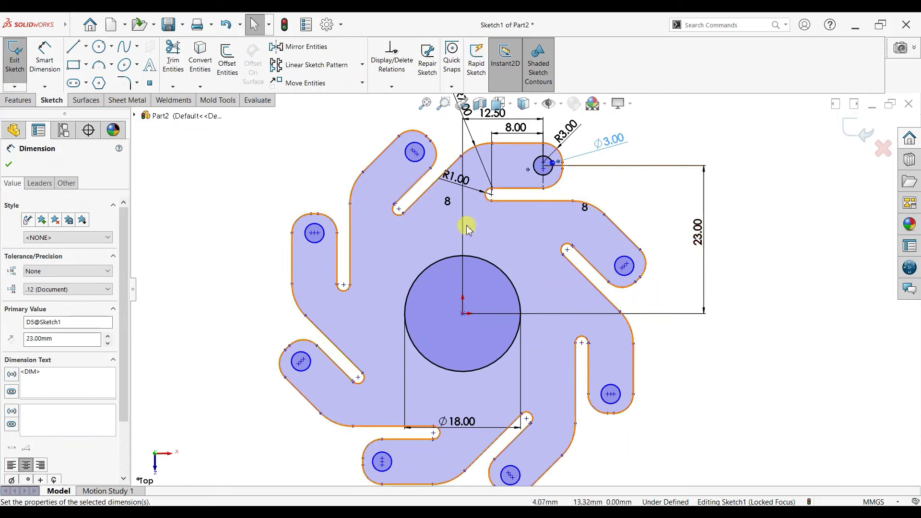
left_click(8, 165)
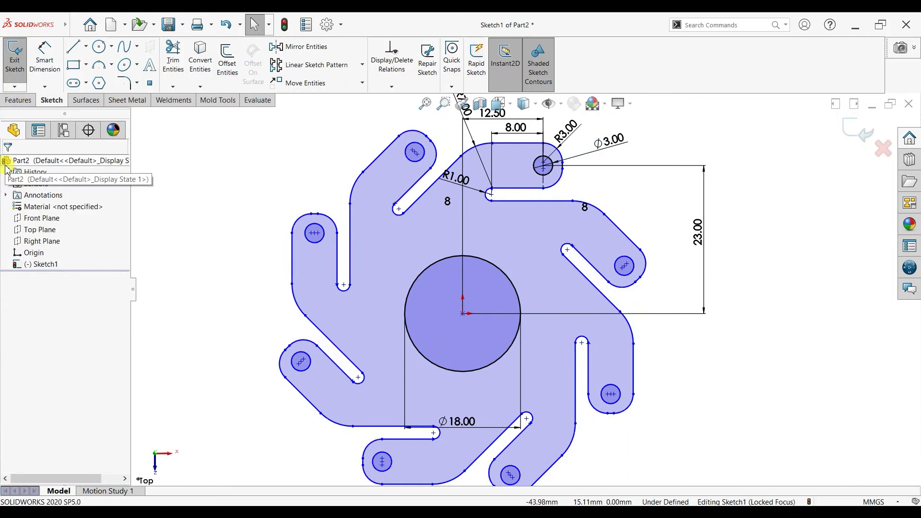
Step: Draw a construction circle centred on the origin around the central circle
left_click(98, 47)
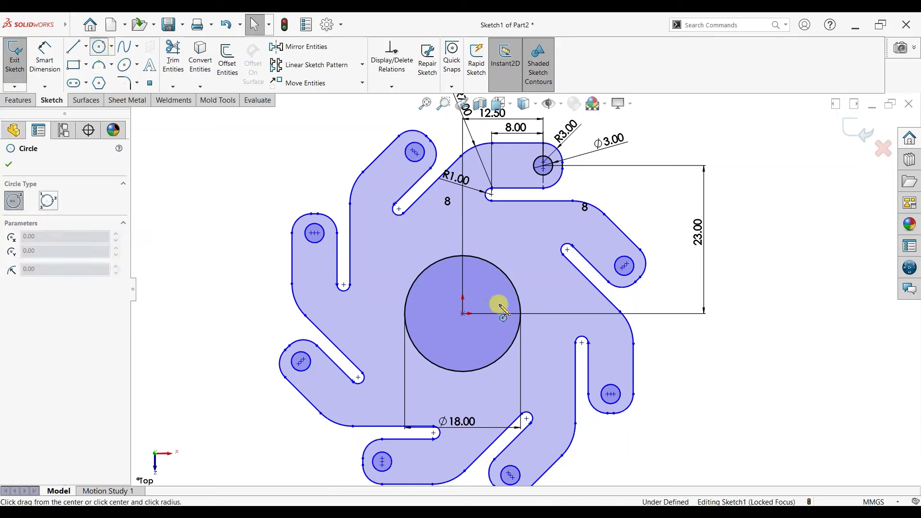
scroll(480, 297, "down", 2)
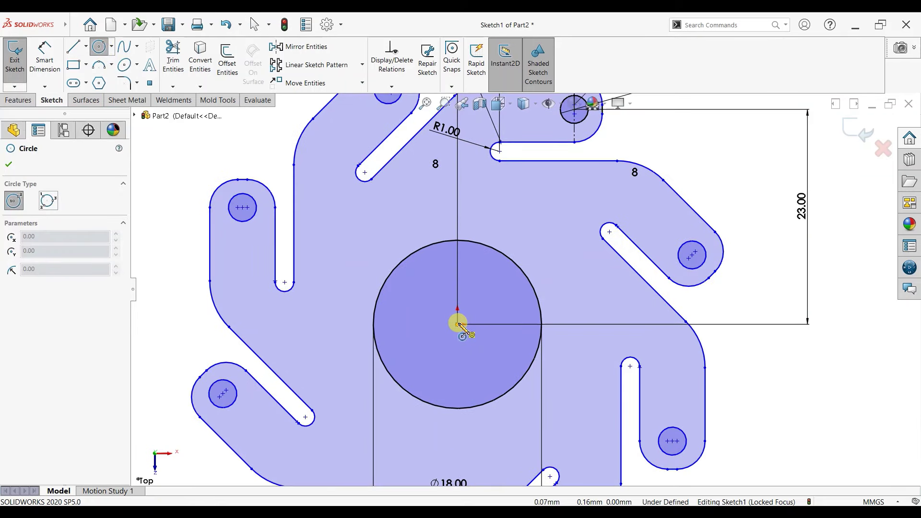
left_click(458, 325)
left_click(531, 423)
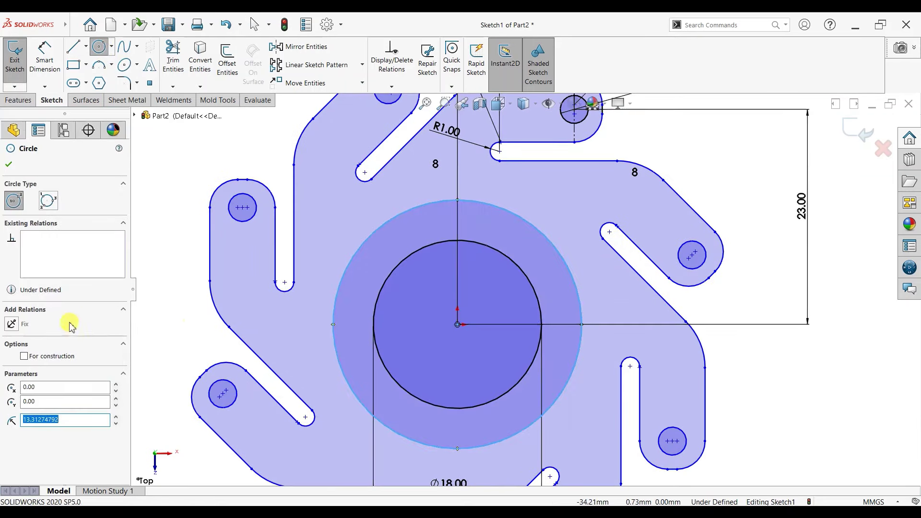
left_click(37, 357)
left_click(9, 164)
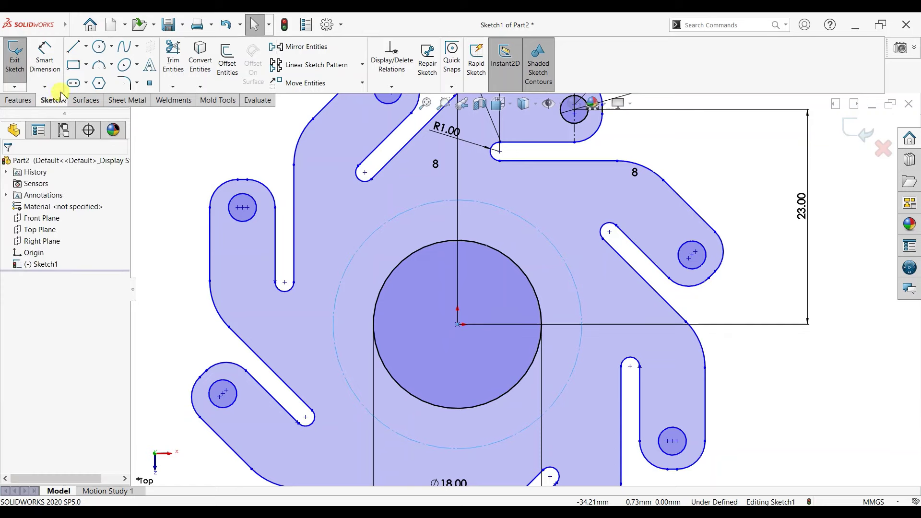
Step: Dimension the construction circle Ø24.00 and move the Ø18.00 dimension below the part
left_click(54, 75)
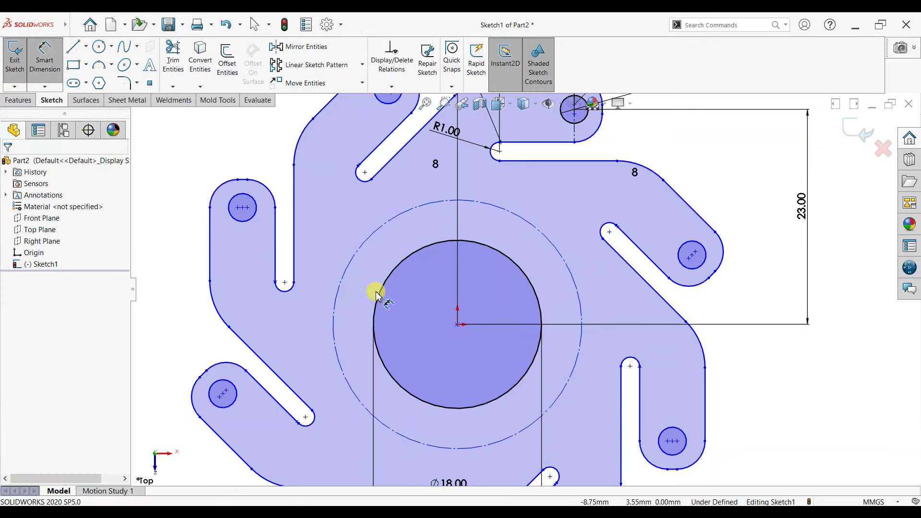
left_click(582, 312)
scroll(524, 290, "up", 2)
left_click(202, 302)
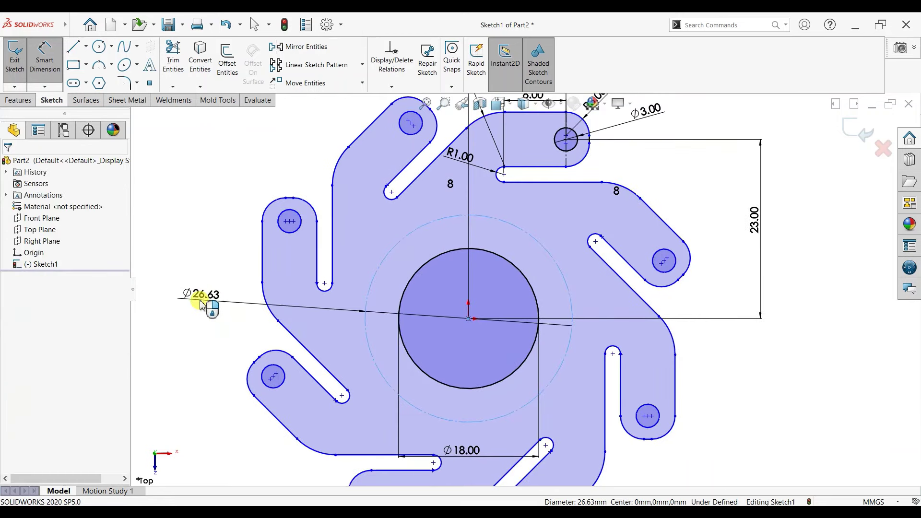
type("24")
key("Return")
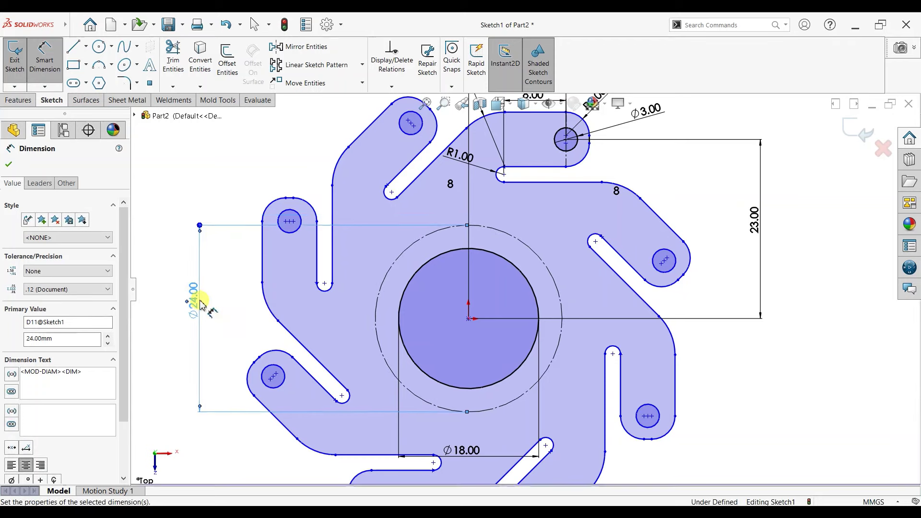
left_click_drag(442, 455, 280, 325)
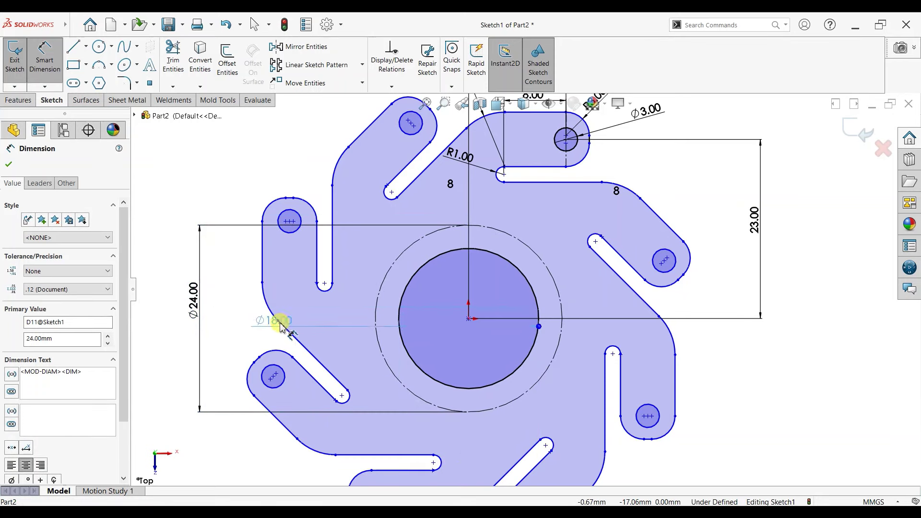
left_click(442, 431)
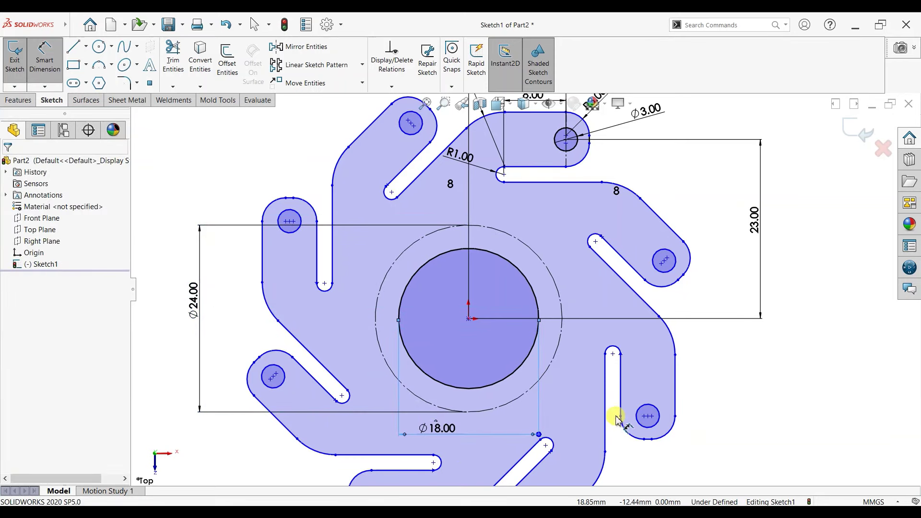
key("Escape")
left_click(86, 47)
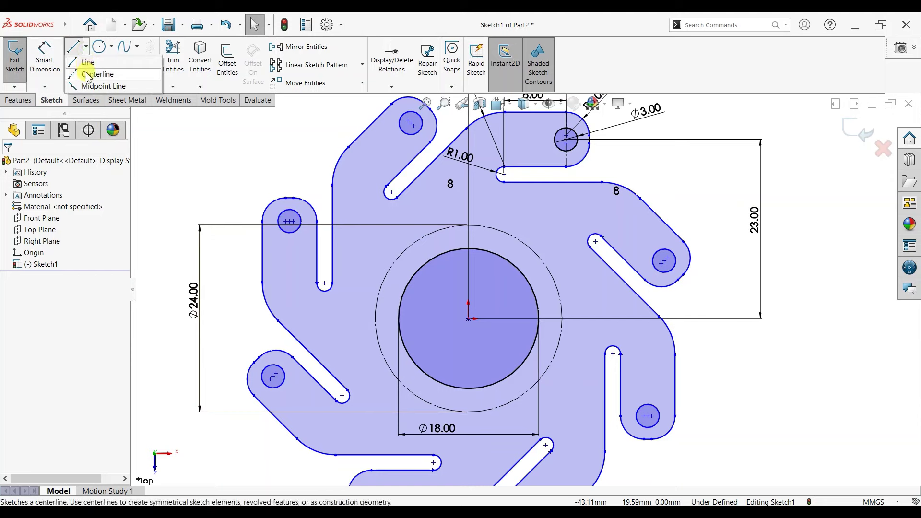
Step: Draw centerlines from the circle's top quadrant to the centre and on to the left quadrant
left_click(89, 75)
left_click(468, 225)
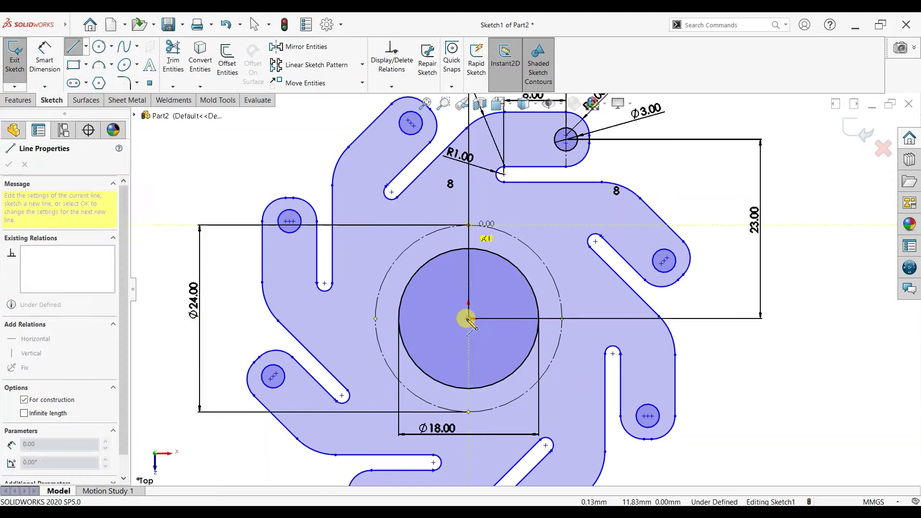
left_click(468, 318)
left_click(375, 319)
right_click(220, 258)
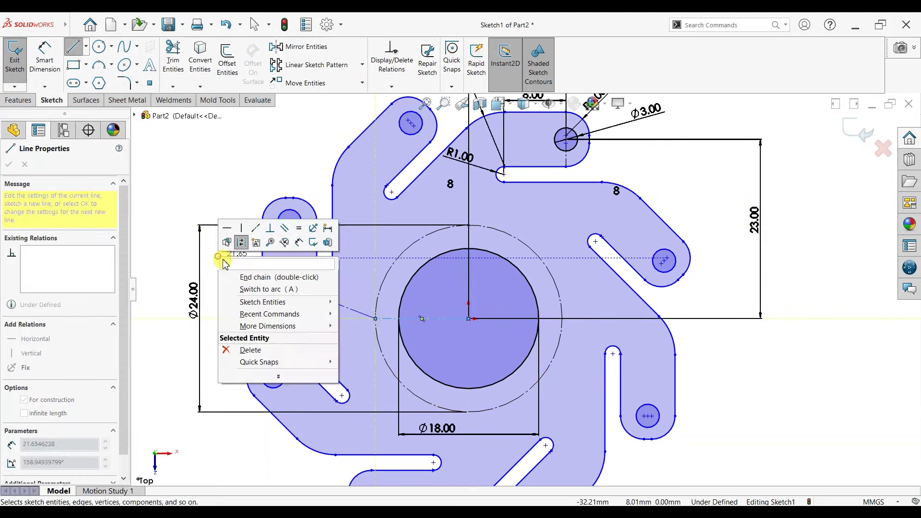
key("Escape")
key("Escape")
Step: Draw a diagonal construction line from the origin to the dashed circle
left_click(86, 47)
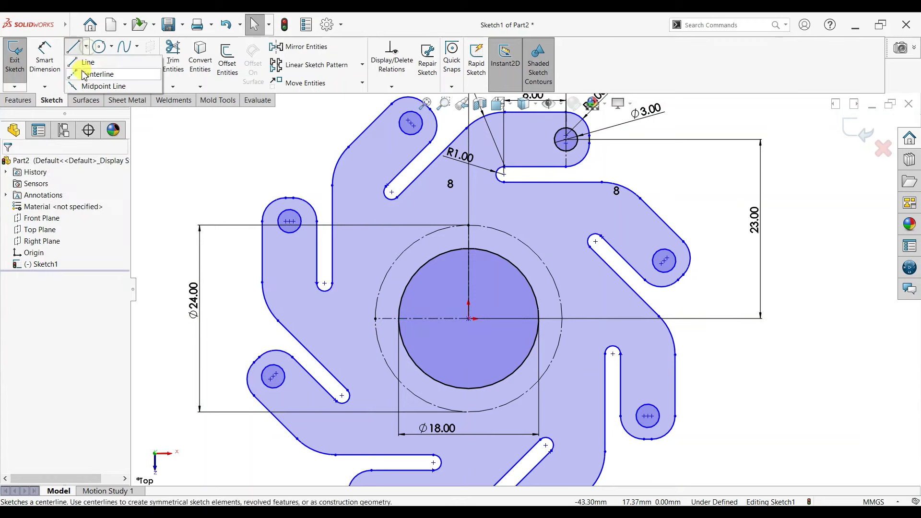
left_click(469, 318)
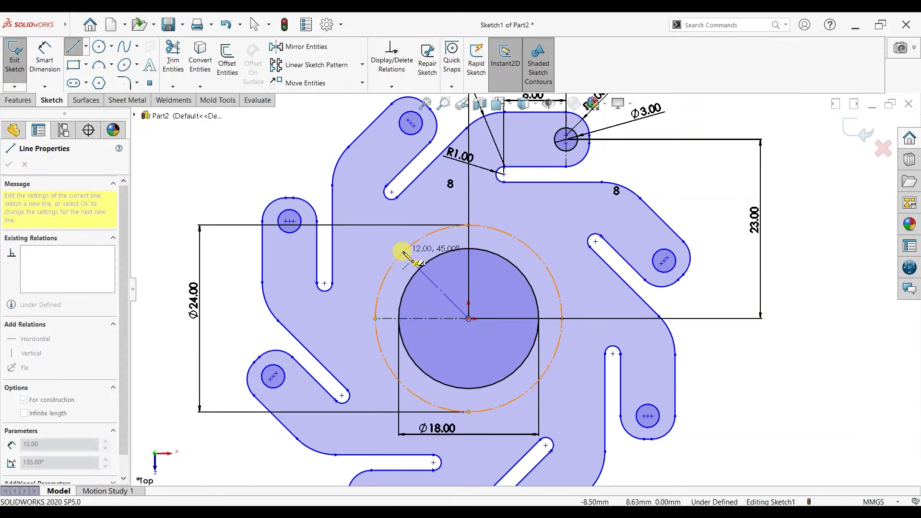
left_click(403, 253)
key("Escape")
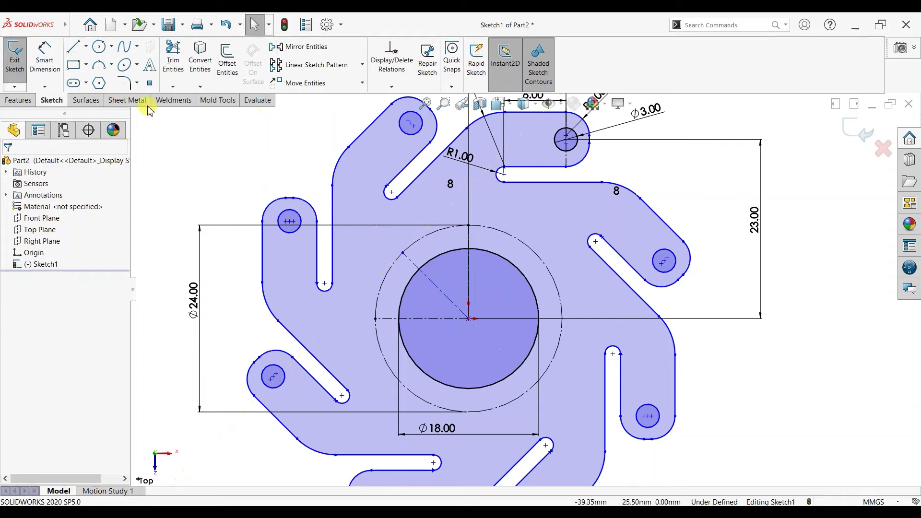
Step: Dimension the diagonal line at 45° from the horizontal centerline
left_click(44, 60)
left_click(425, 277)
left_click(423, 318)
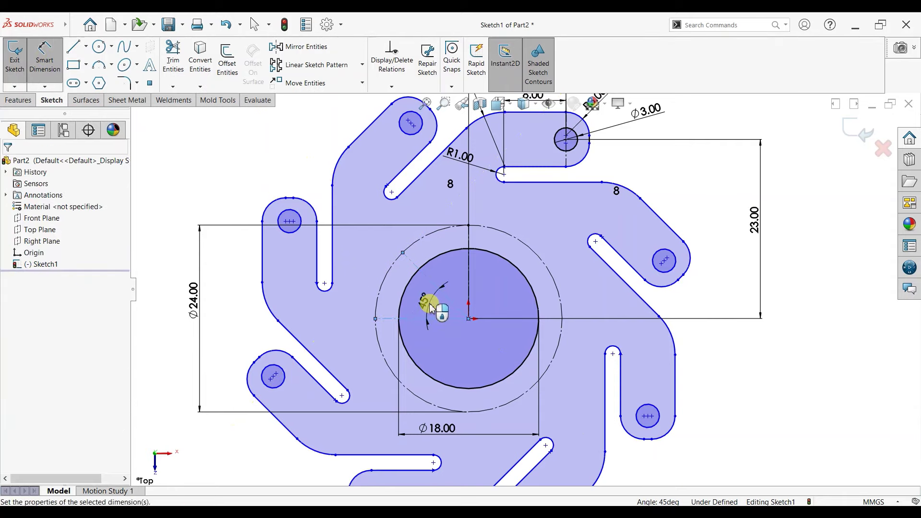
left_click(430, 308)
type("453")
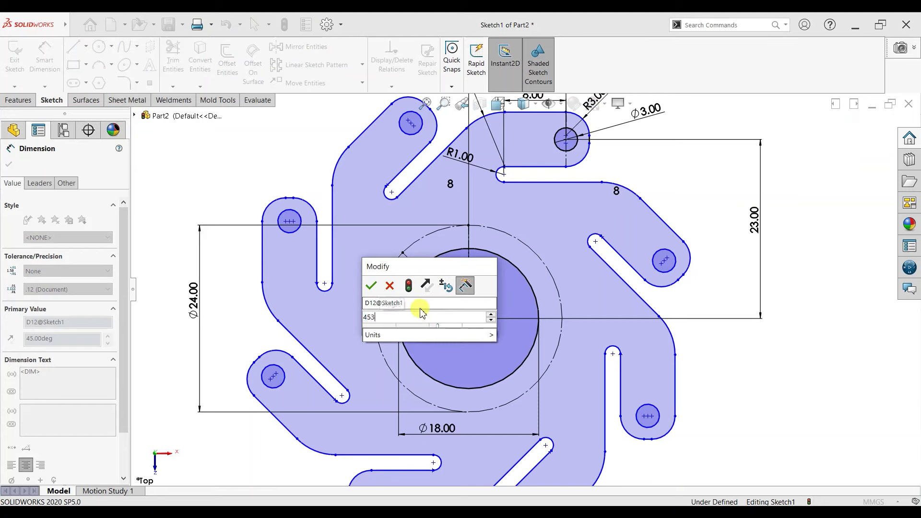
key("Return")
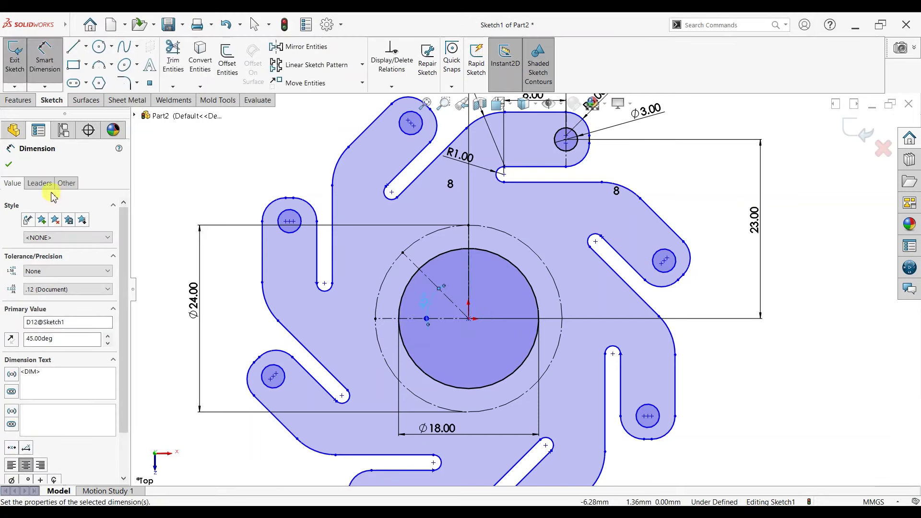
left_click(99, 46)
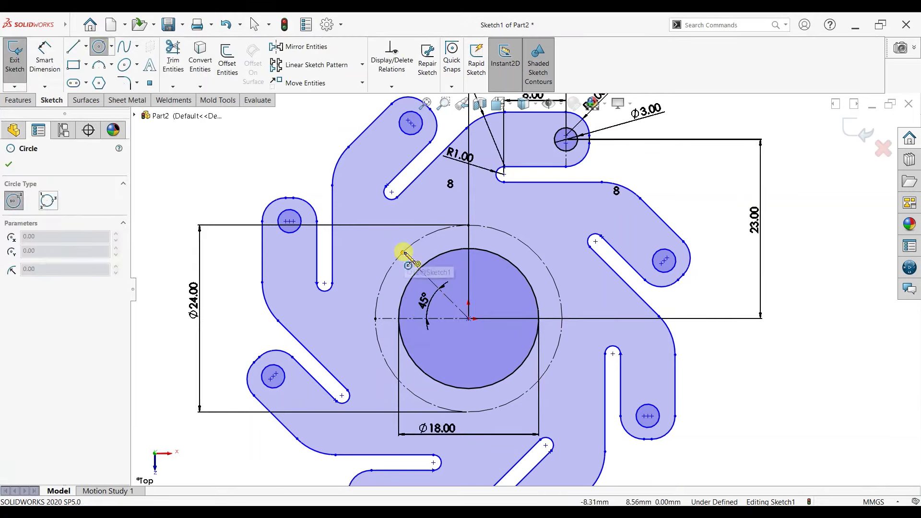
Step: Draw a Ø3.00 circle where the 45° line meets the construction circle
left_click(403, 253)
key("d")
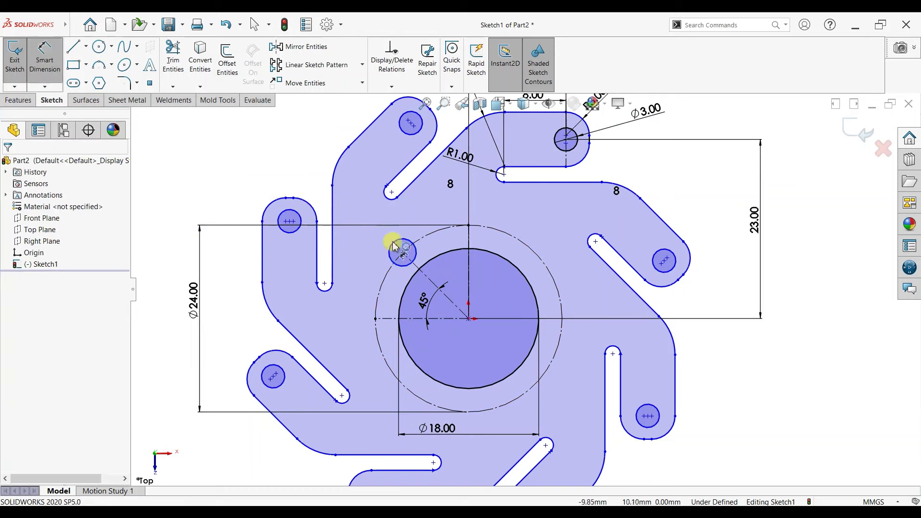
left_click(393, 242)
left_click(303, 154)
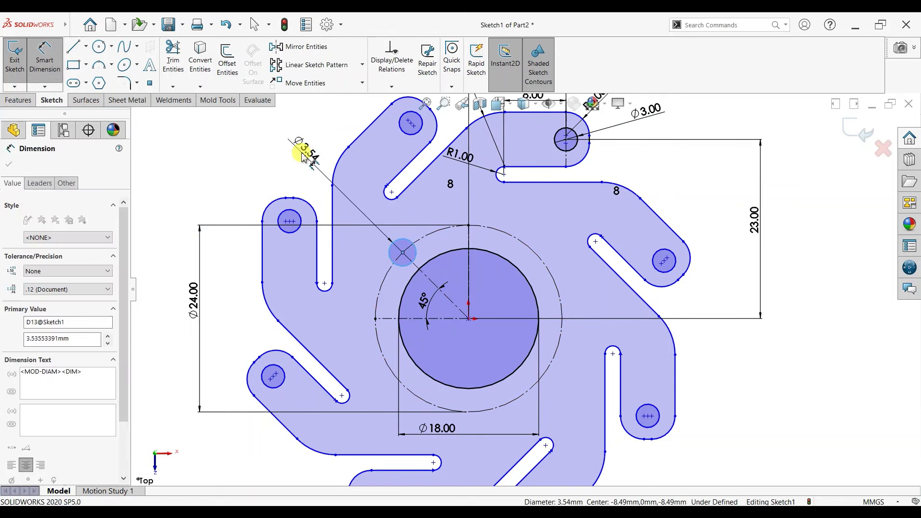
type("3")
key("Return")
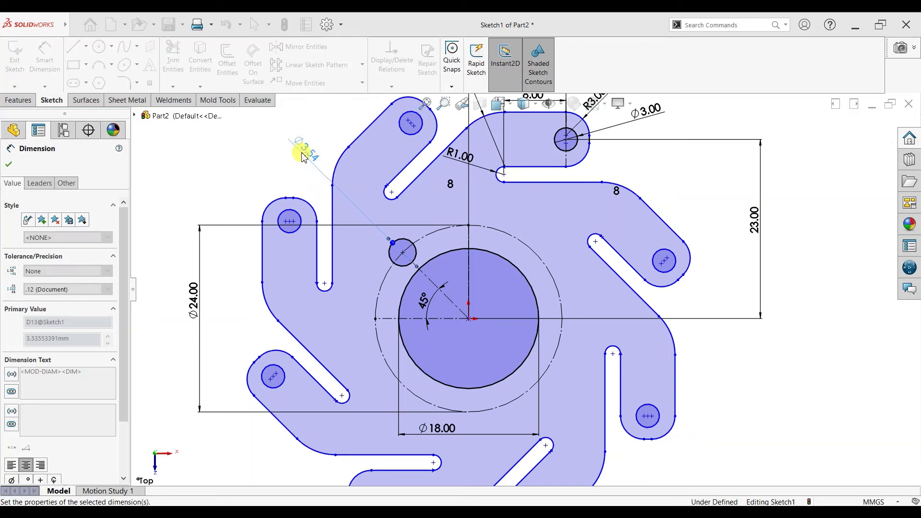
left_click(8, 166)
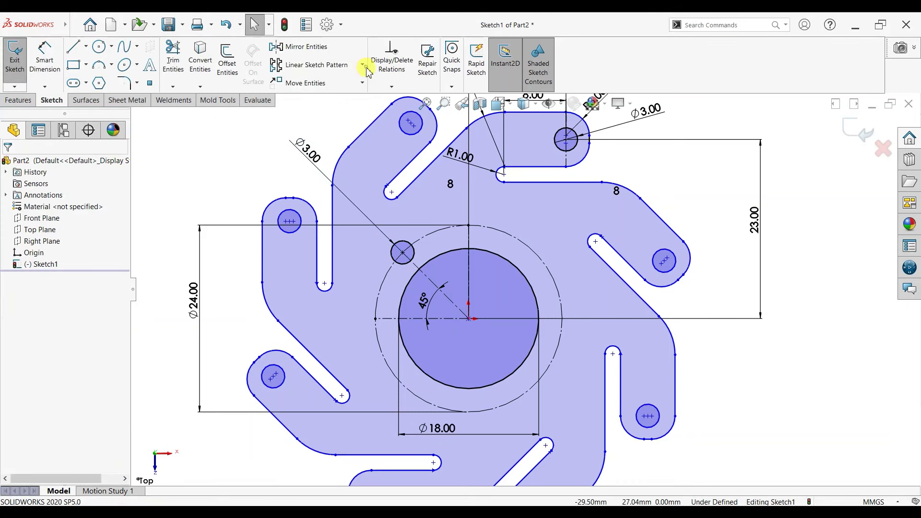
Step: Circularly pattern the Ø3.00 circle into four instances around the centre
left_click(363, 65)
left_click(312, 89)
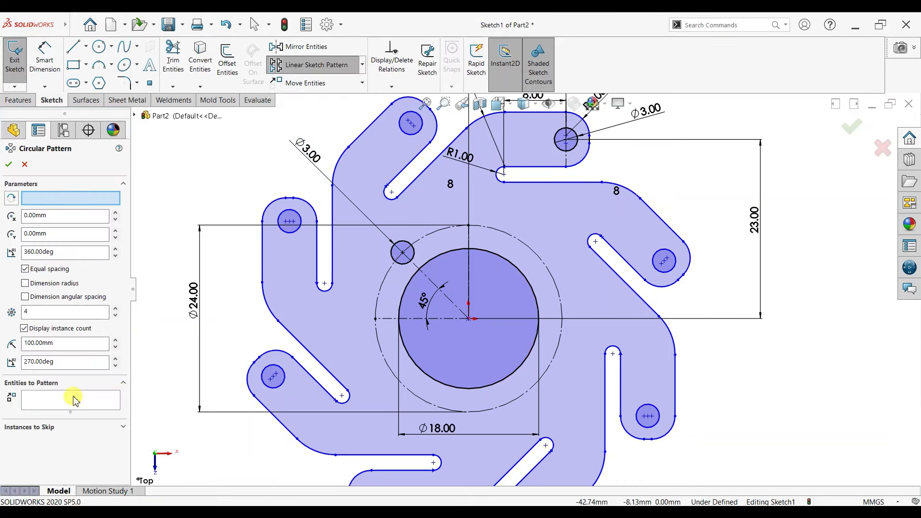
left_click(75, 400)
left_click(409, 258)
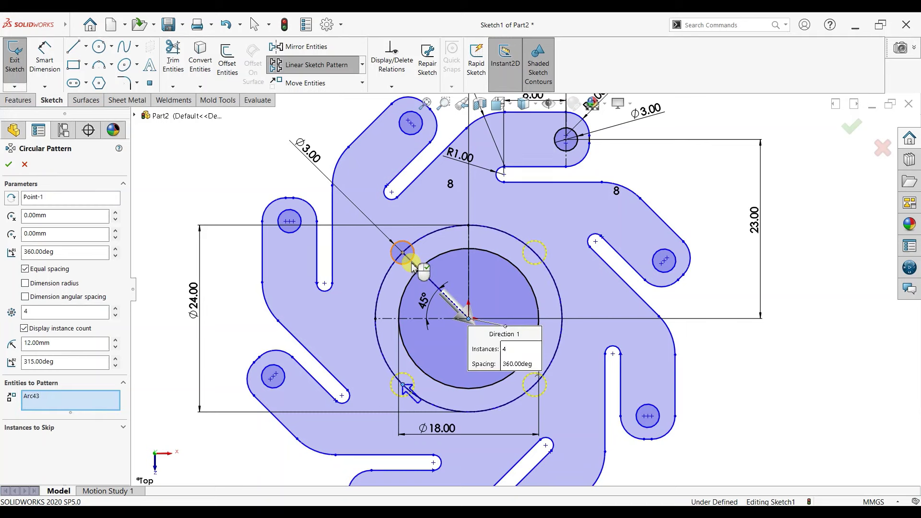
left_click(9, 163)
left_click(18, 100)
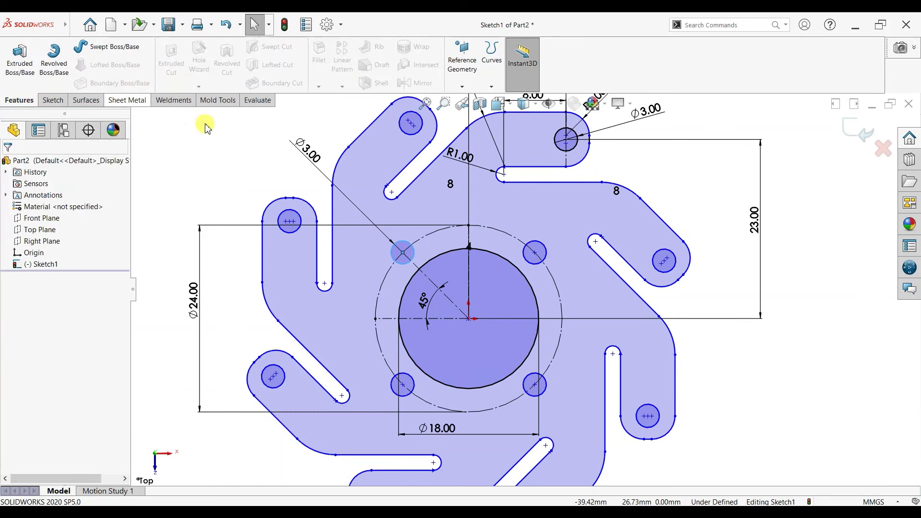
Step: Fit the sketch in view and dimension the upper arm's width 7.00 between its edges
left_click(712, 184)
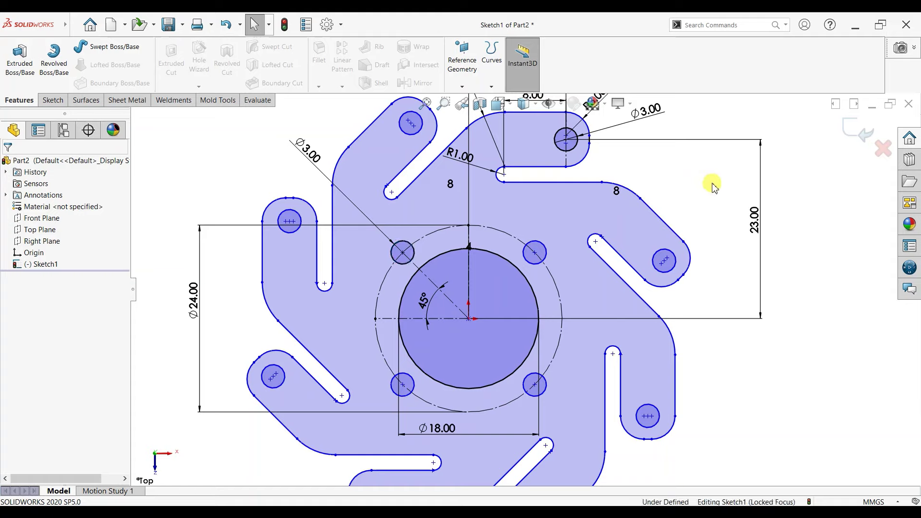
key("f")
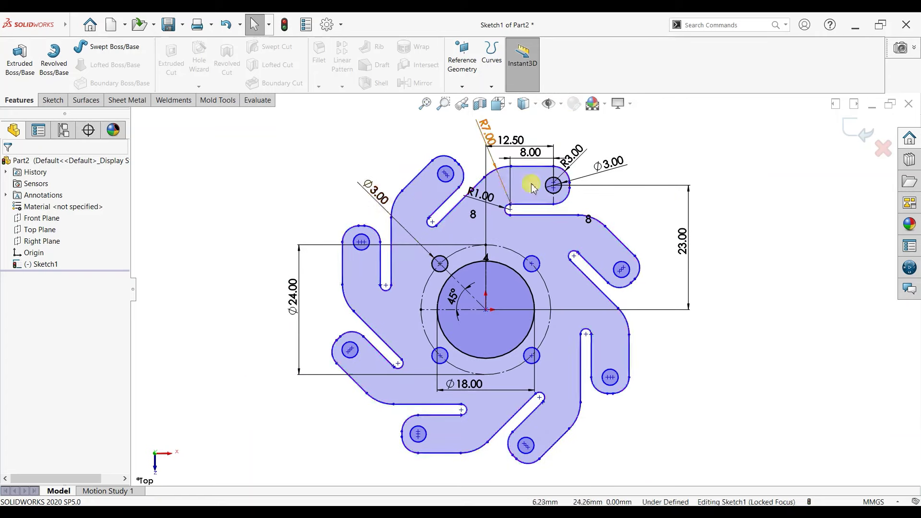
scroll(578, 206, "down", 1)
left_click(35, 68)
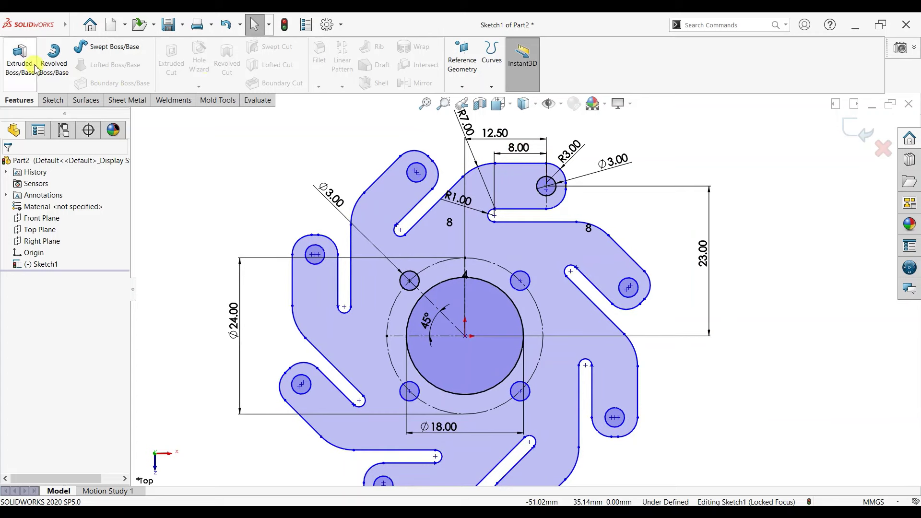
left_click(52, 100)
left_click(44, 55)
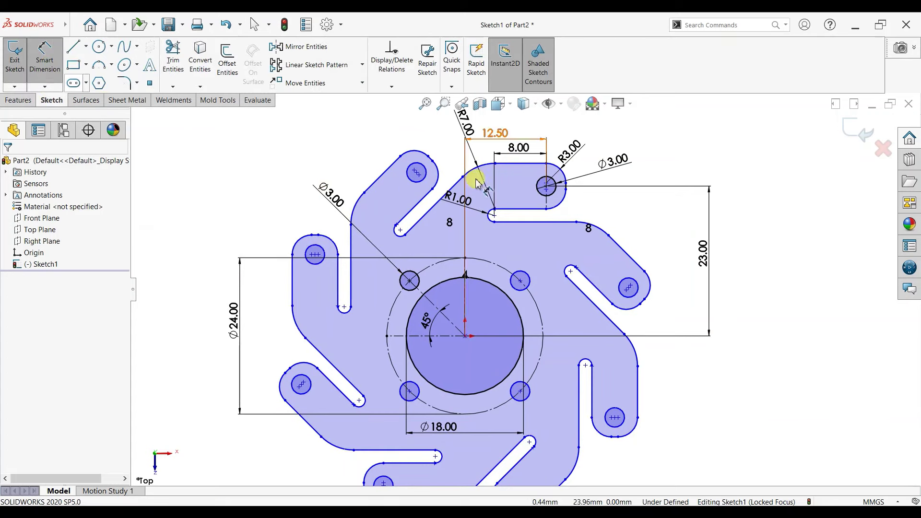
left_click(510, 164)
left_click(527, 209)
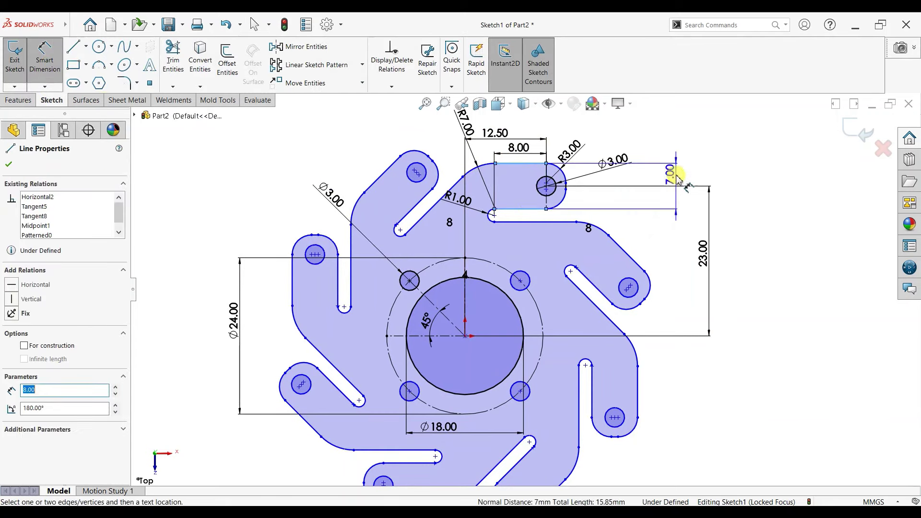
left_click(677, 184)
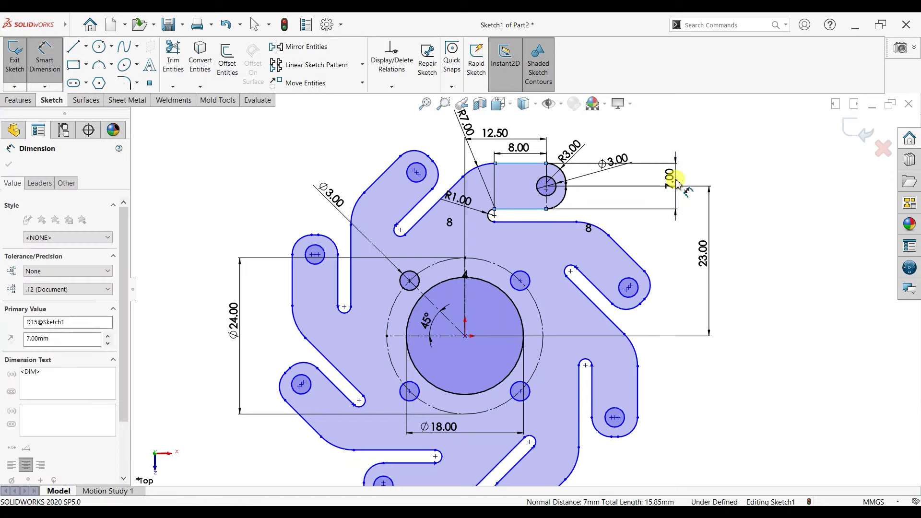
left_click(615, 162)
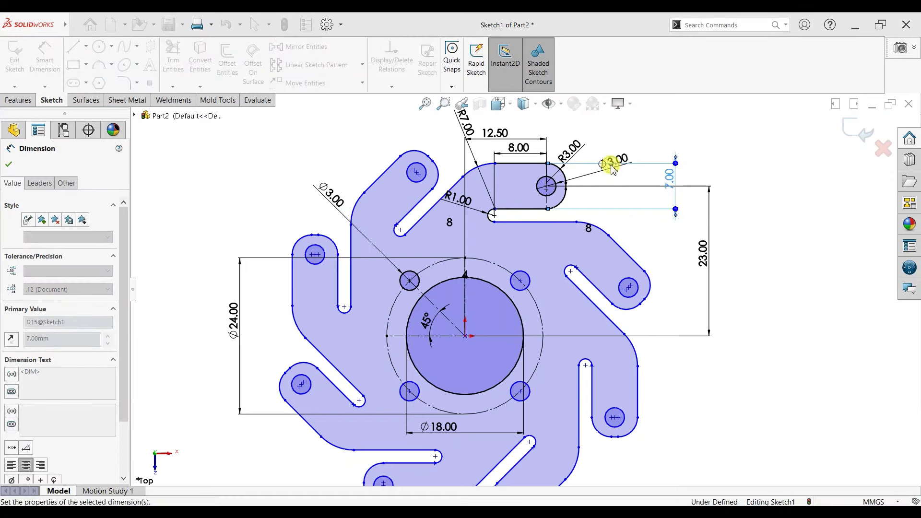
left_click(6, 165)
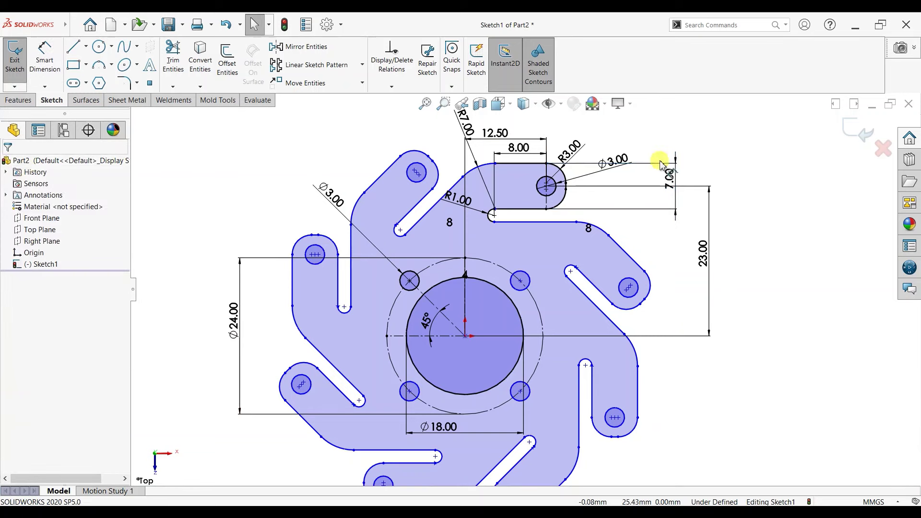
Step: Turn the sketch into sheet-metal Base-Flange1 with thickness flipped upward, then orbit to inspect
left_click(854, 130)
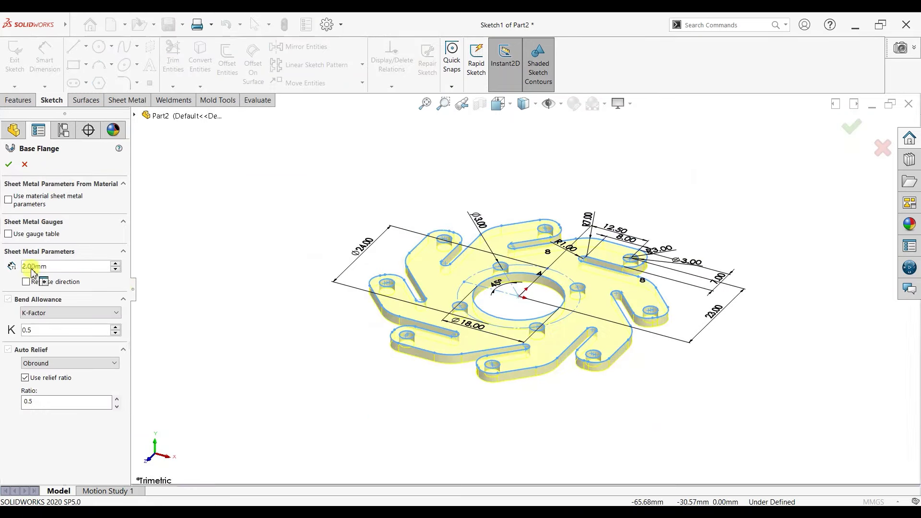
left_click(26, 282)
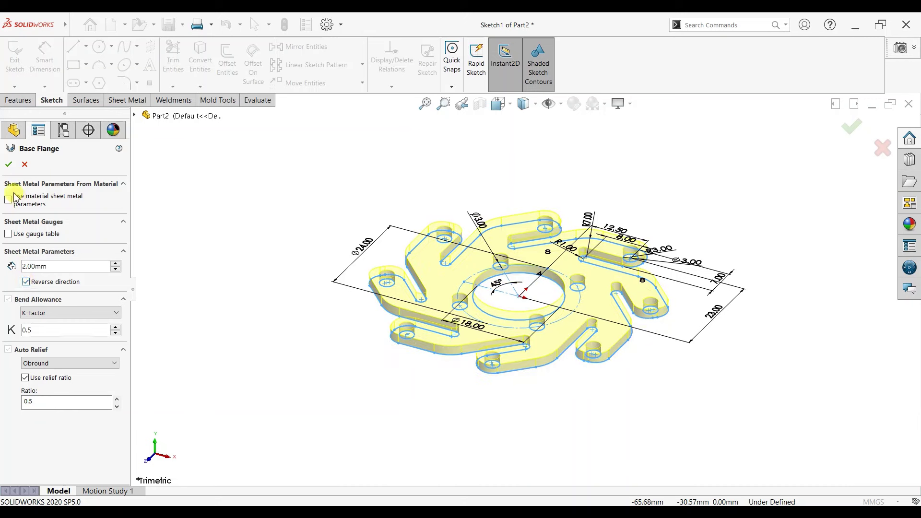
left_click(8, 165)
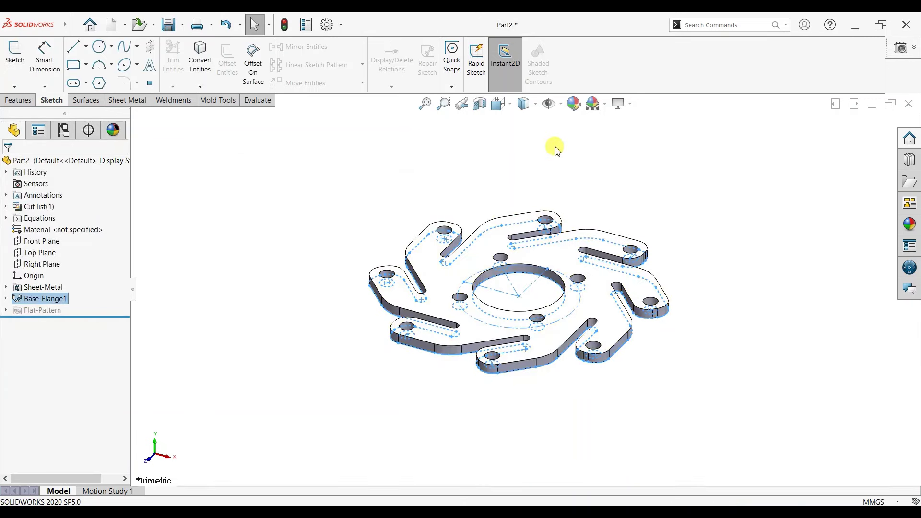
left_click(800, 250)
mouse_move(800, 261)
middle_mouse_down()
mouse_move(715, 312)
mouse_move(736, 242)
mouse_move(800, 283)
mouse_move(719, 360)
mouse_move(761, 267)
mouse_move(707, 335)
mouse_move(717, 340)
middle_mouse_up()
Step: Assign Plain Carbon Steel as the part's material through Edit Material
right_click(94, 230)
left_click(108, 238)
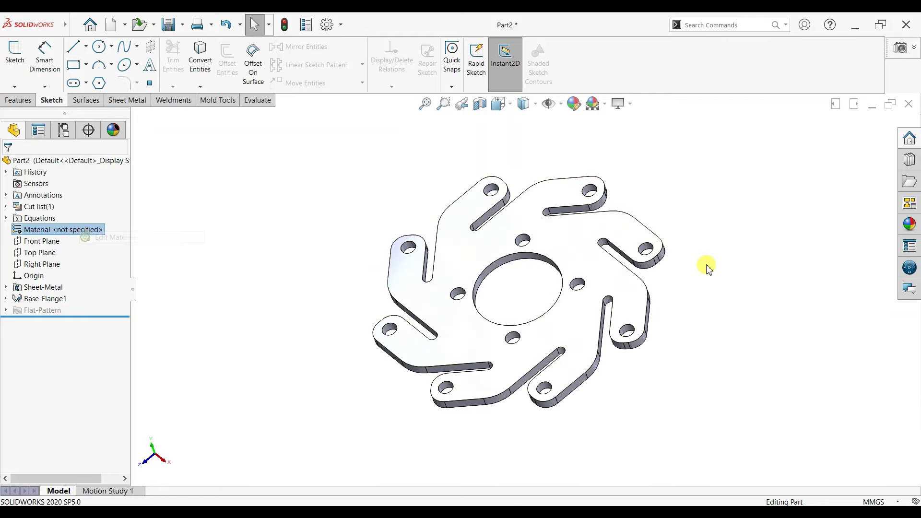
scroll(314, 353, "down", 1)
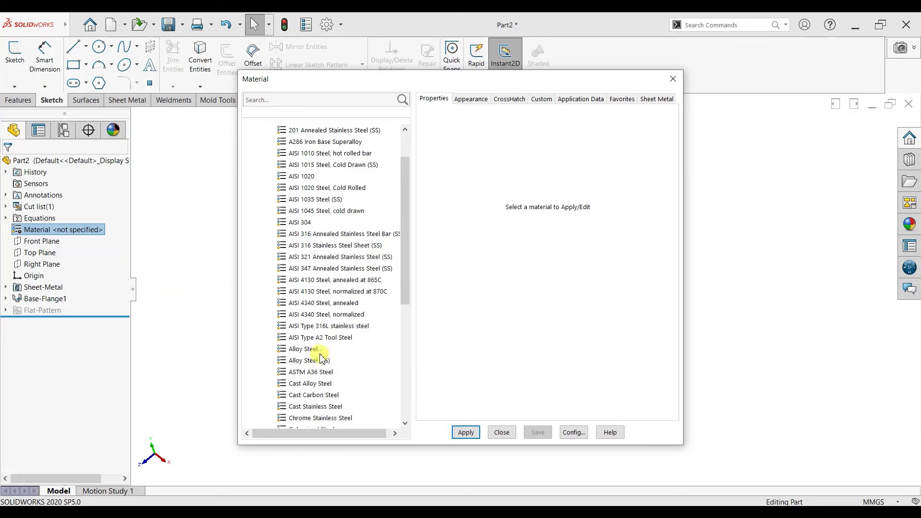
scroll(316, 363, "down", 1)
left_click(309, 372)
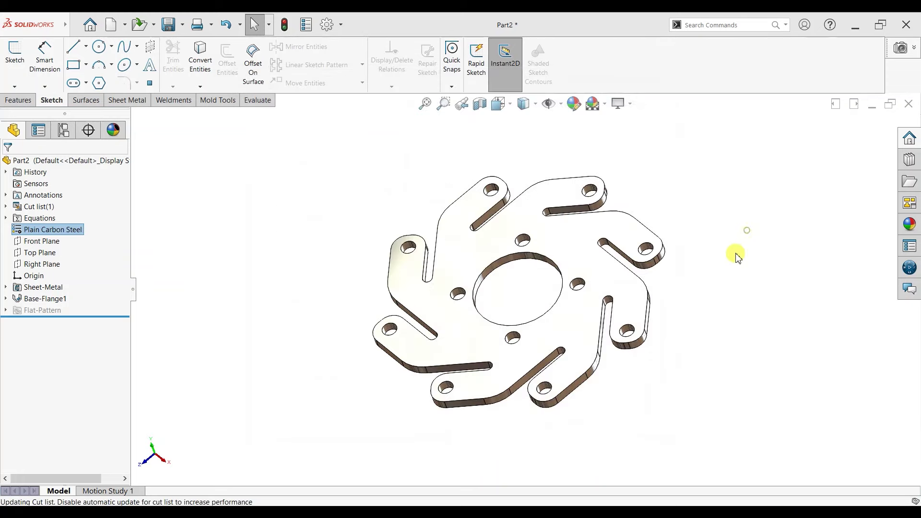
mouse_move(737, 254)
middle_mouse_down()
mouse_move(730, 216)
mouse_move(734, 270)
mouse_move(655, 312)
mouse_move(511, 280)
mouse_move(604, 238)
mouse_move(713, 251)
mouse_move(714, 158)
mouse_move(738, 162)
middle_mouse_up()
Step: Sketch a vertical line across one arm on the plate's top face, viewed normal
key("Escape")
left_click(545, 234)
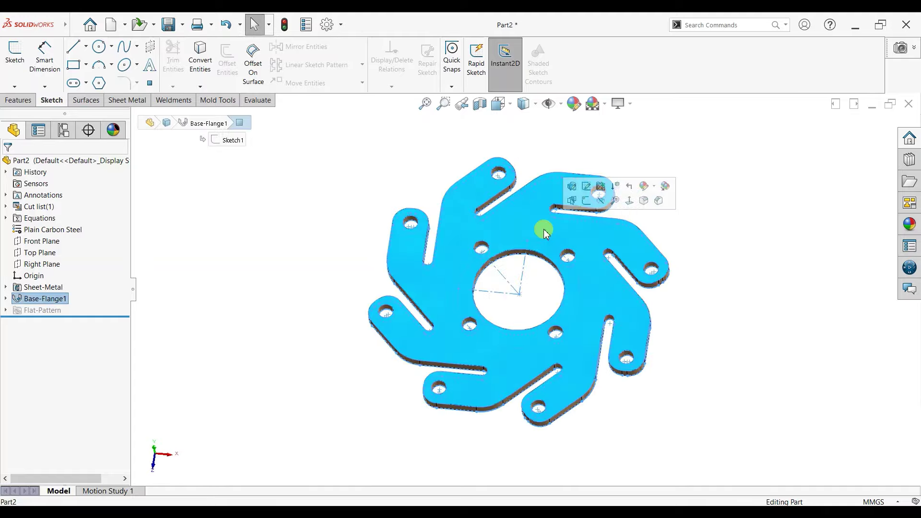
key("ctrl+8")
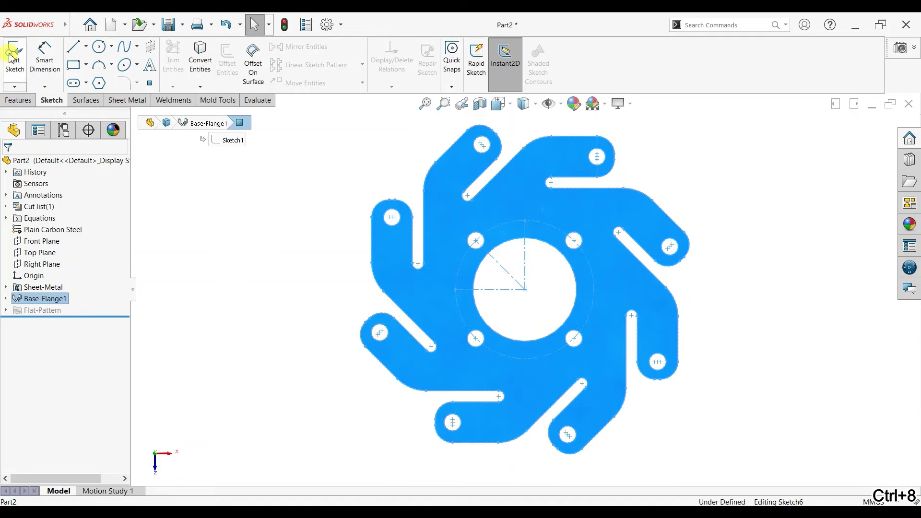
left_click(73, 46)
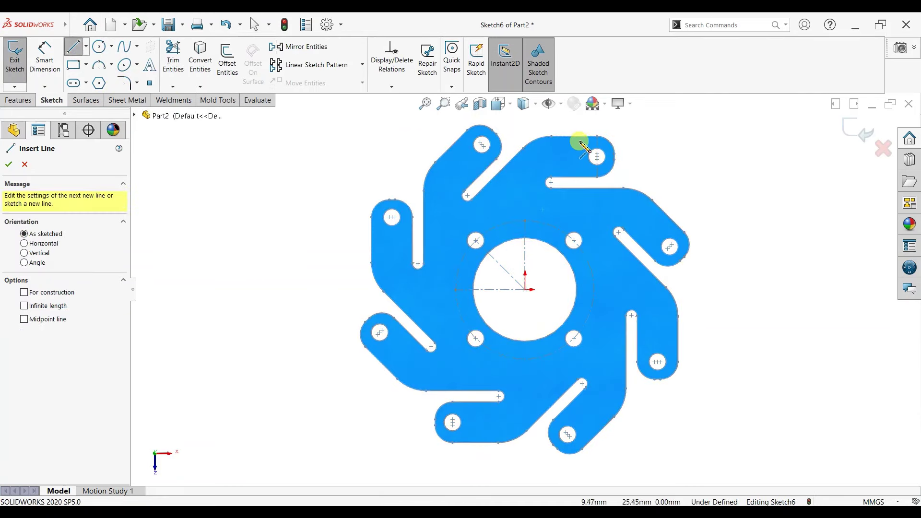
left_click(566, 136)
left_click(566, 177)
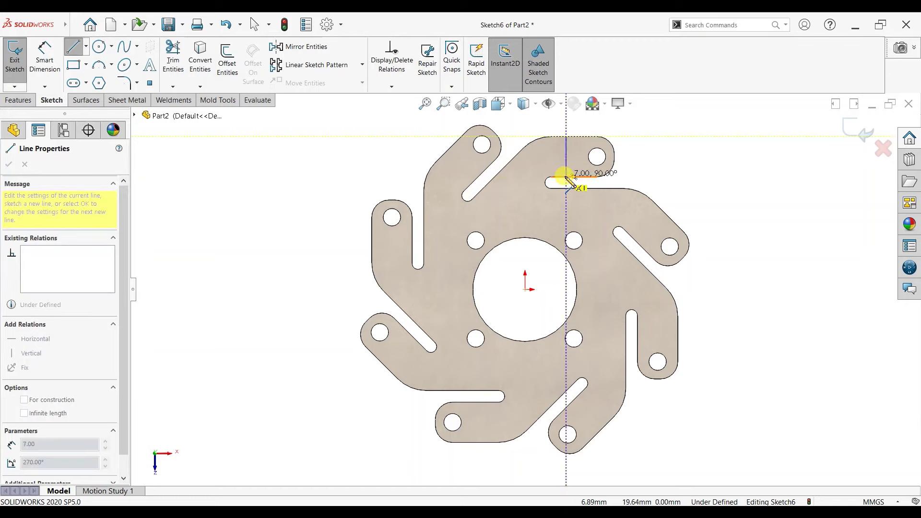
key("Escape")
Step: Dimension the line 5.95 from the arm's hole to fully define the sketch
left_click(46, 56)
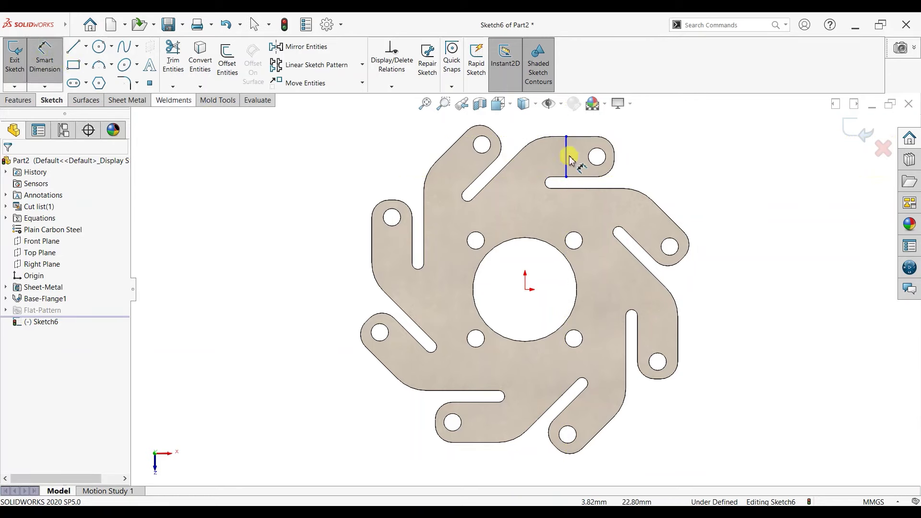
left_click(566, 154)
left_click(596, 158)
left_click(585, 124)
type("5.95")
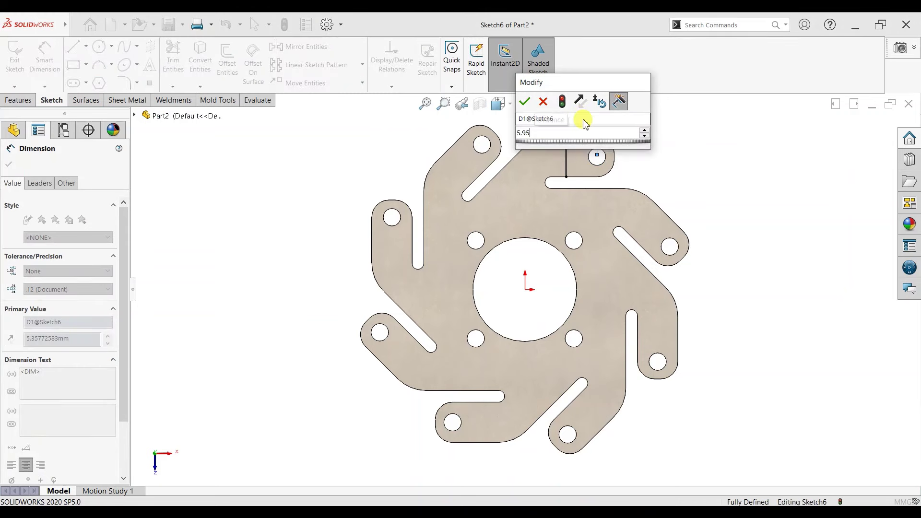
key("Return")
left_click(138, 154)
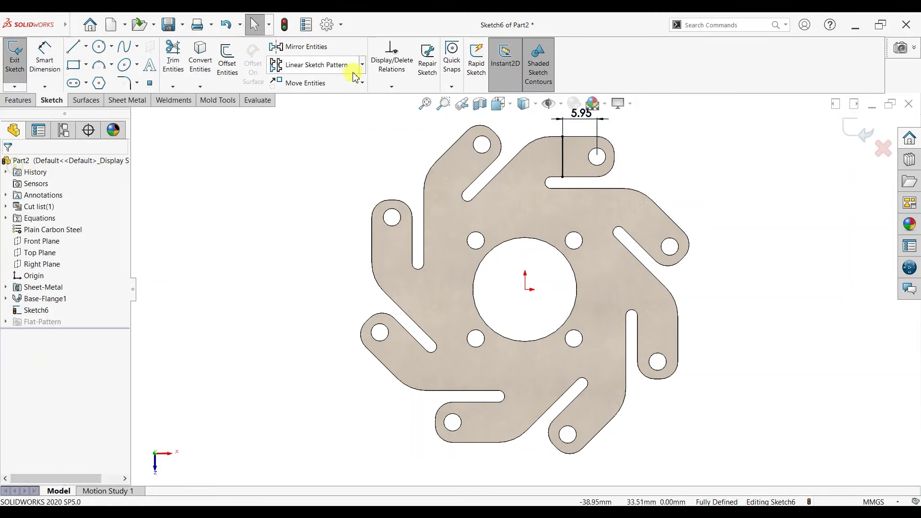
left_click(362, 65)
left_click(333, 94)
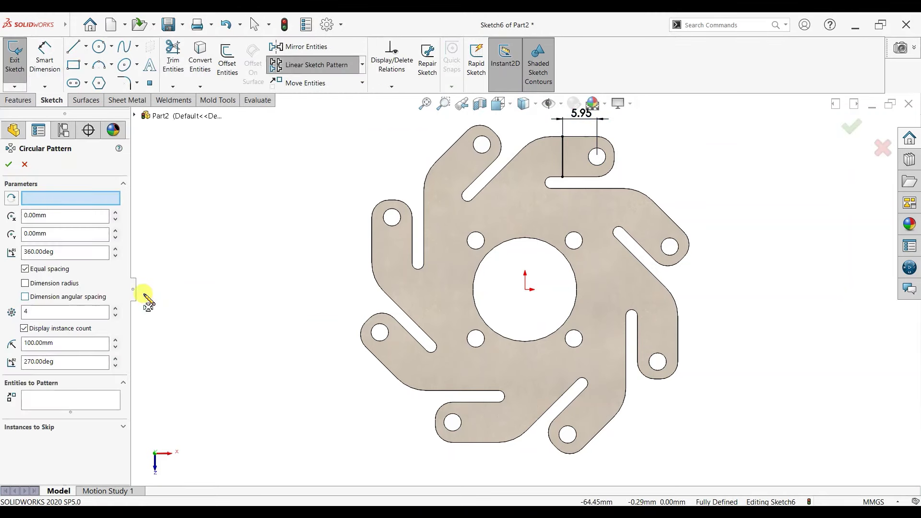
Step: Circularly pattern the line into 8 instances around the centre and exit the sketch
left_click(116, 307)
left_click(562, 160)
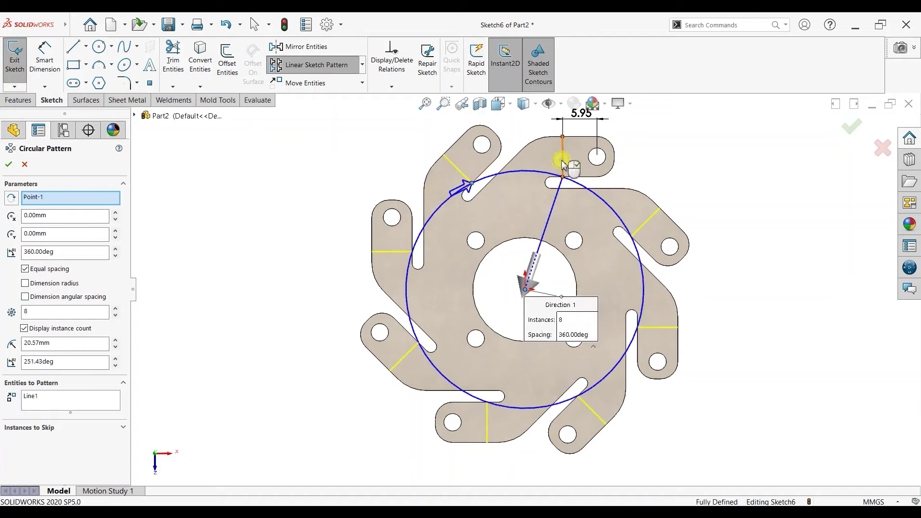
left_click(8, 164)
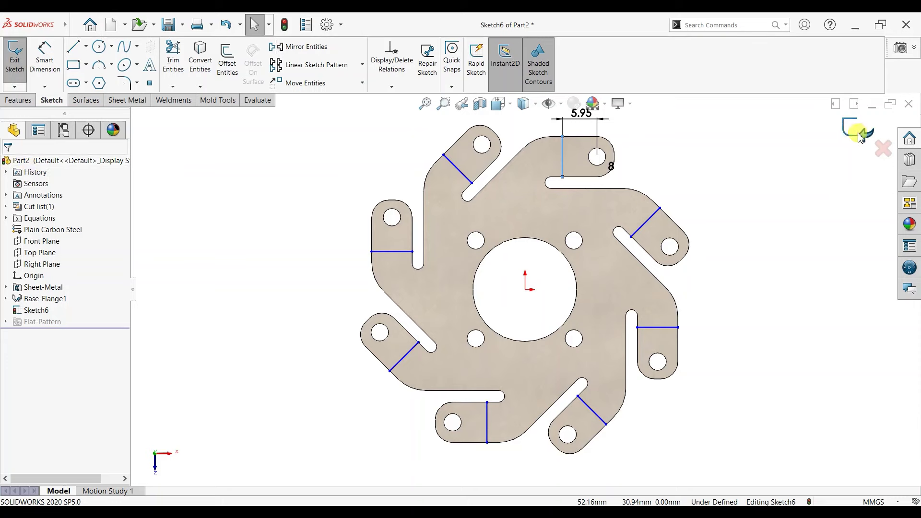
left_click(846, 136)
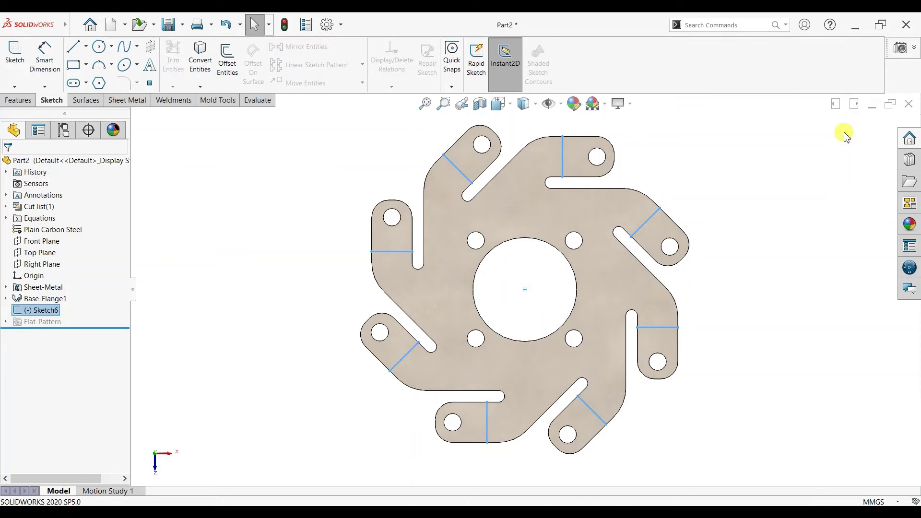
left_click(132, 102)
Step: Bend all eight arms 45° along the sketched lines with the plate face fixed
left_click(205, 75)
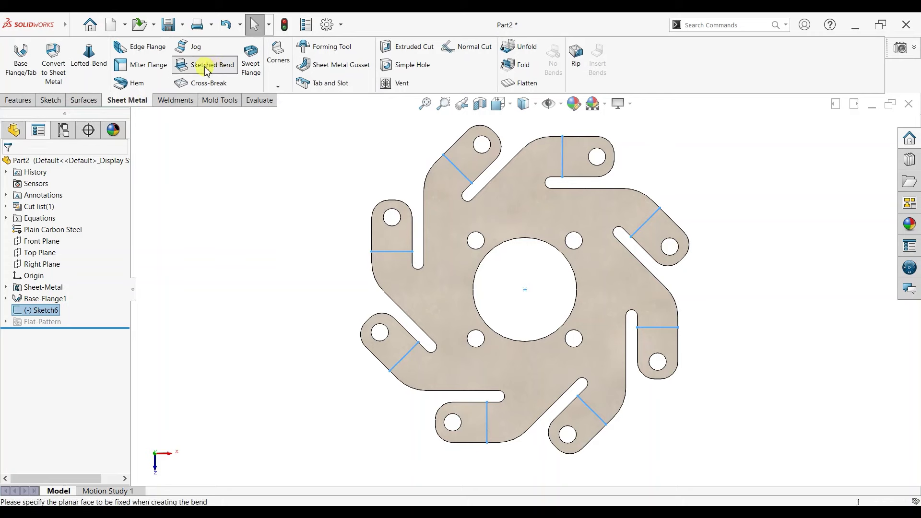
left_click(502, 203)
mouse_move(605, 231)
middle_mouse_down()
mouse_move(705, 202)
mouse_move(705, 253)
middle_mouse_up()
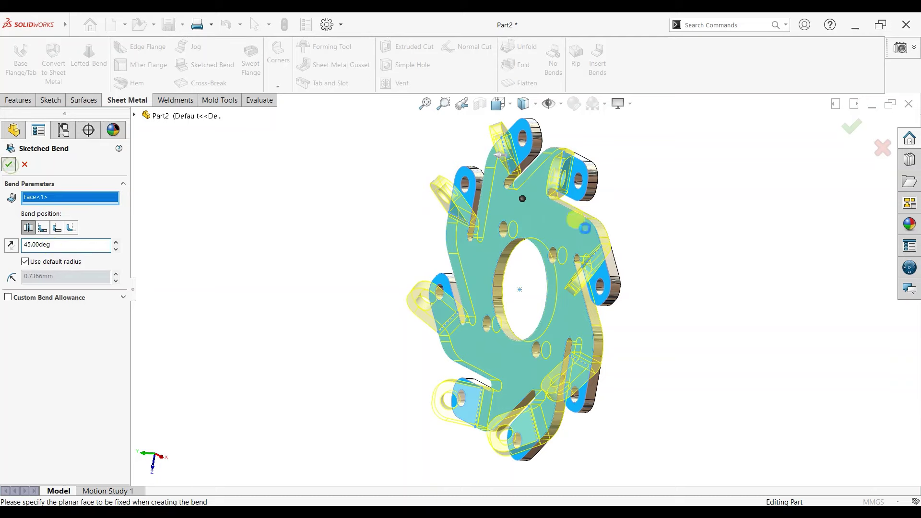
right_click(587, 227)
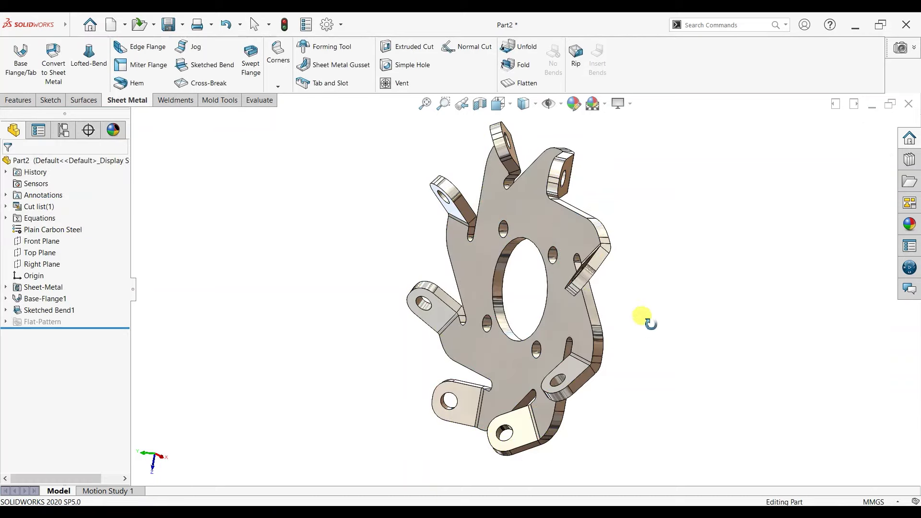
mouse_move(645, 321)
middle_mouse_down()
mouse_move(699, 335)
mouse_move(713, 401)
mouse_move(646, 419)
mouse_move(425, 429)
mouse_move(594, 397)
mouse_move(561, 432)
mouse_move(670, 383)
mouse_move(735, 338)
mouse_move(742, 317)
mouse_move(709, 220)
mouse_move(696, 236)
mouse_move(700, 245)
middle_mouse_up()
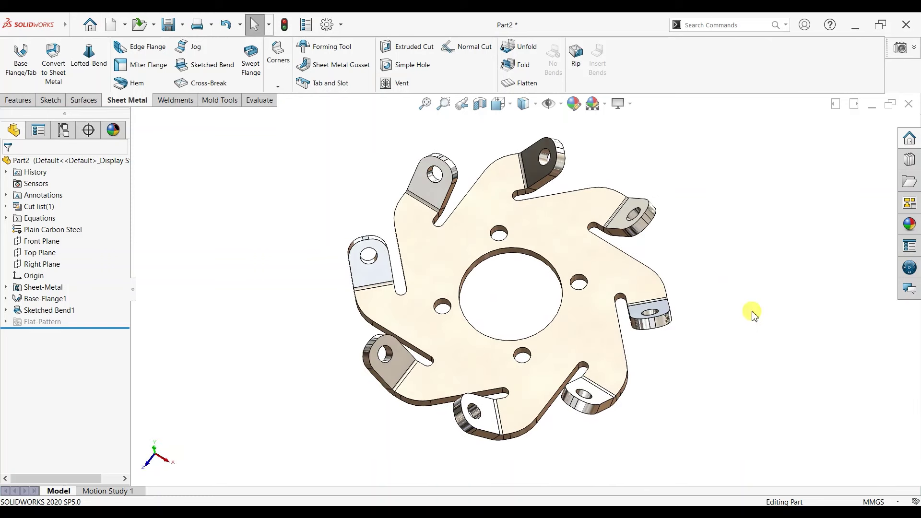
Step: Save the bent part as 'Part 1' in a new Mecanum Wheel folder under Practice
left_click(184, 24)
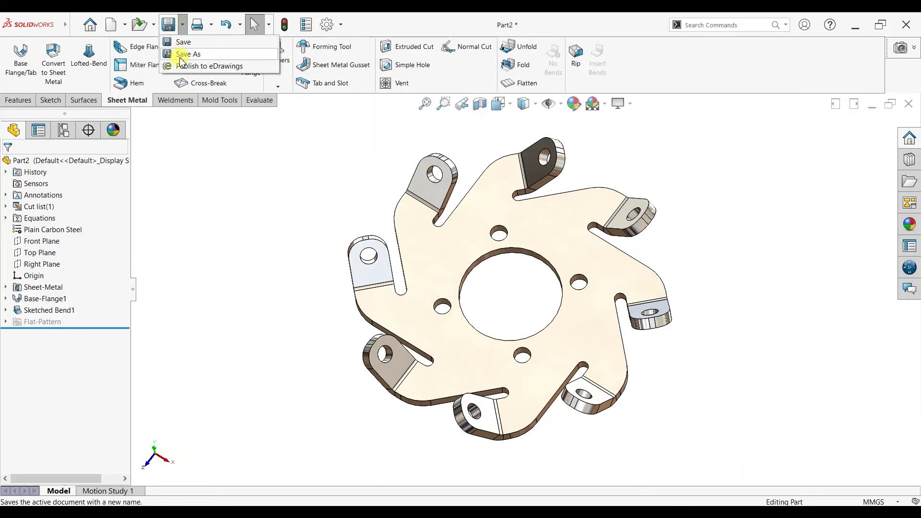
left_click(188, 55)
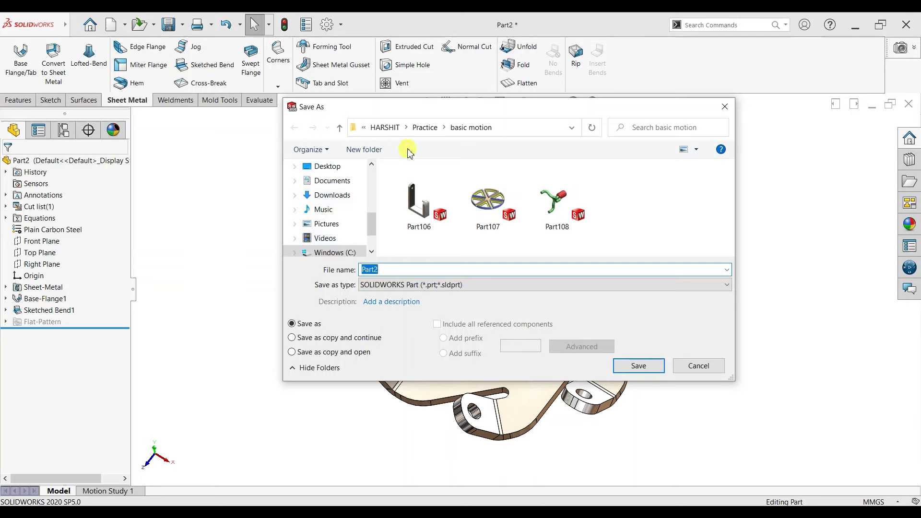
left_click(427, 128)
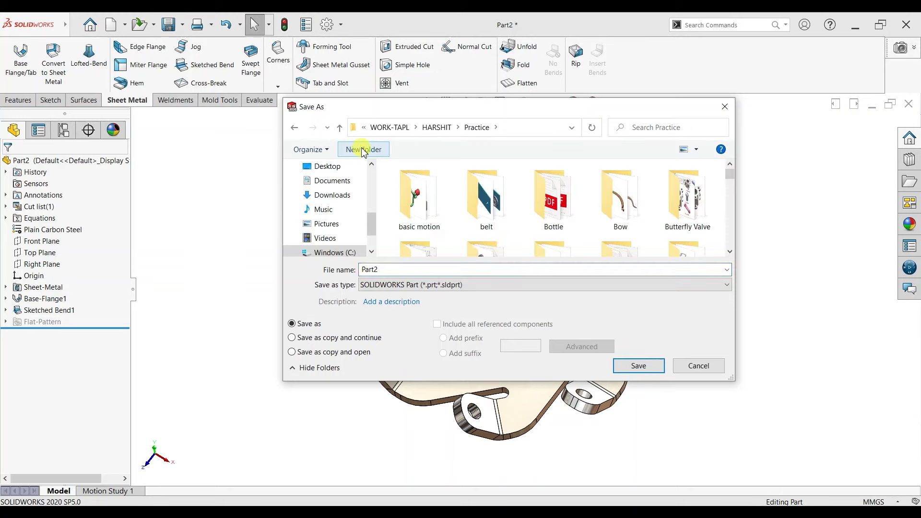
left_click(364, 150)
type("Mecanum Wheel")
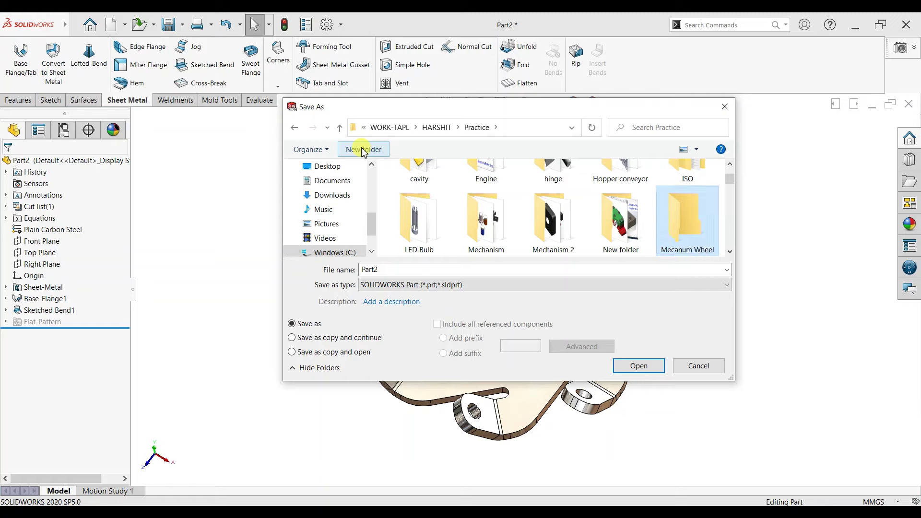
key("Return")
double_click(394, 272)
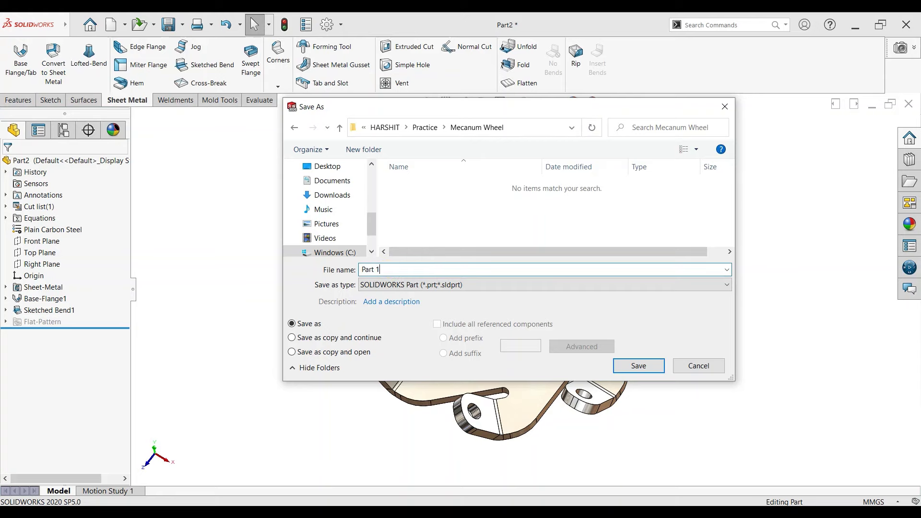
left_click(620, 364)
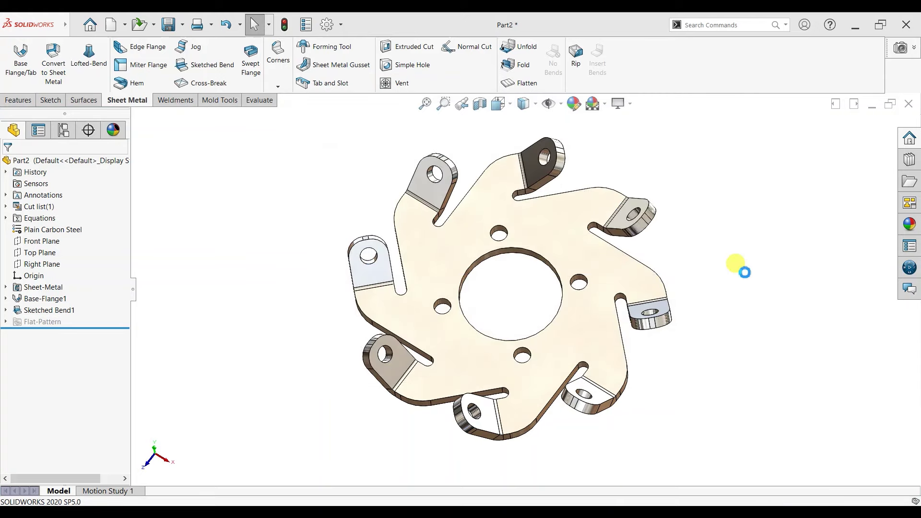
Step: Start a sketch on the Front Plane with a horizontal centerline ending at the origin
left_click(48, 100)
left_click(15, 59)
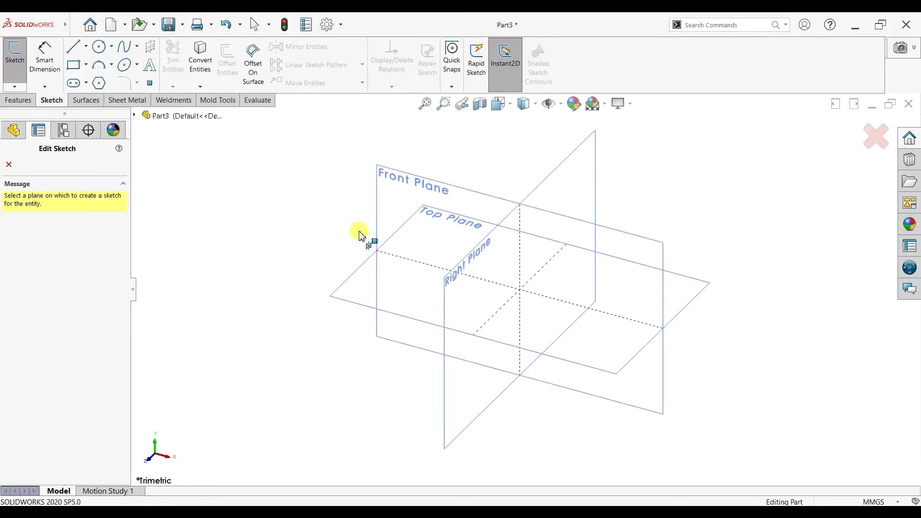
left_click(381, 181)
left_click(86, 47)
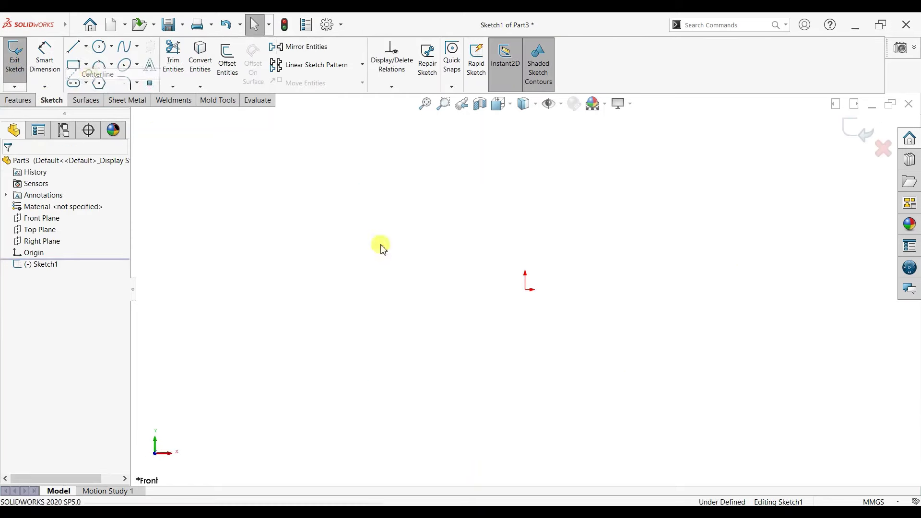
left_click(250, 289)
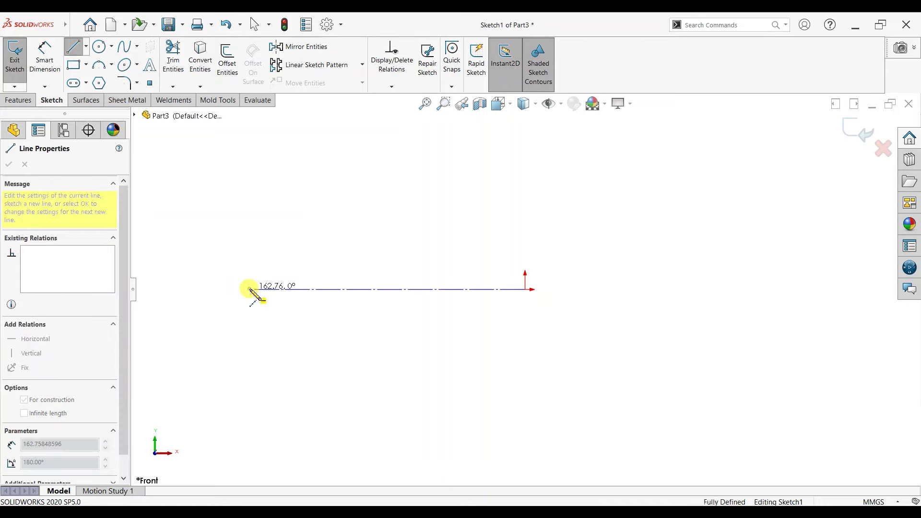
key("Escape")
scroll(296, 265, "down", 2)
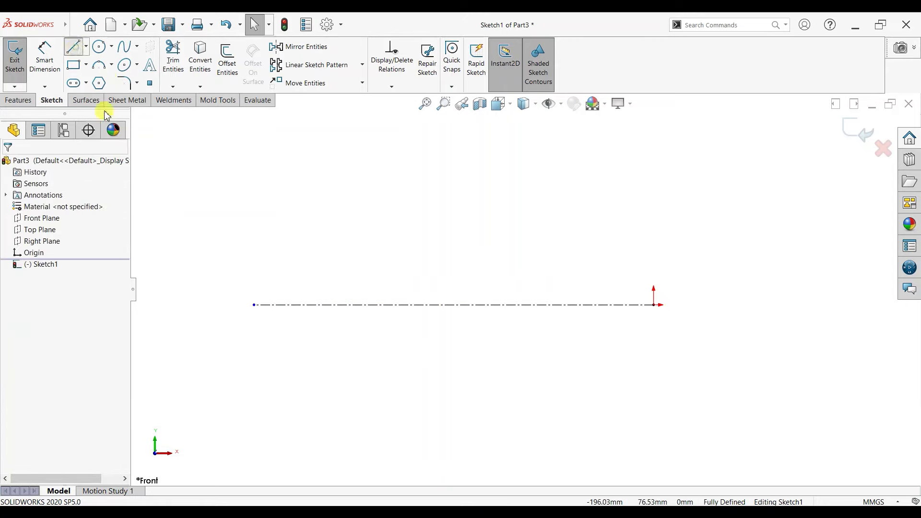
Step: Draw the profile: short vertical, tangent-arc head, step down, long shaft, back to centerline
key("l")
left_click(254, 305)
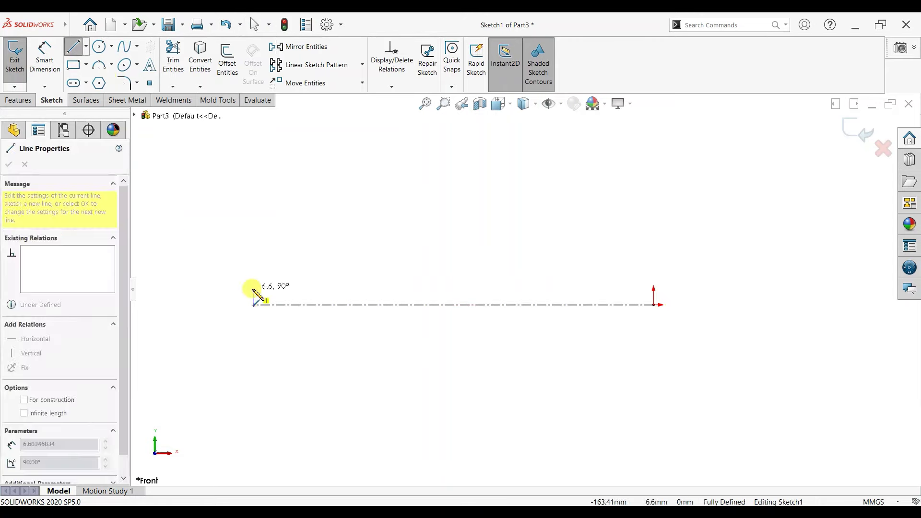
left_click(254, 288)
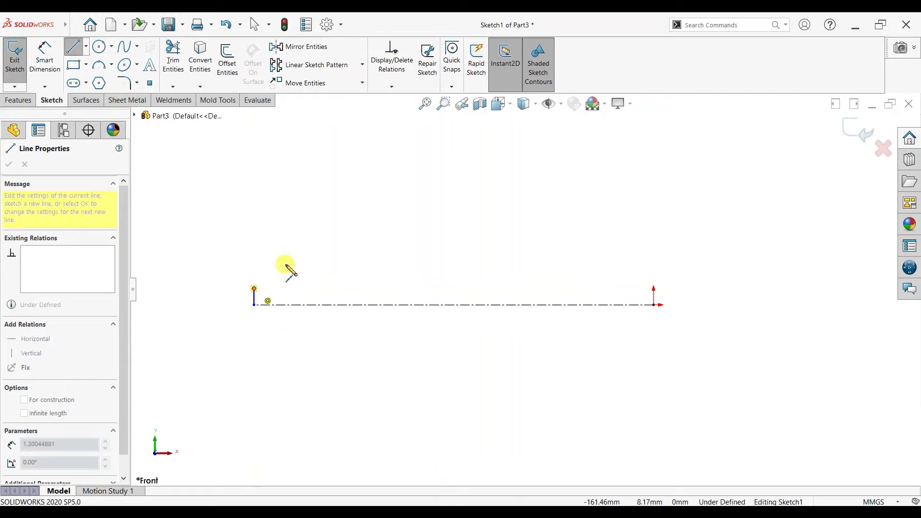
key("a")
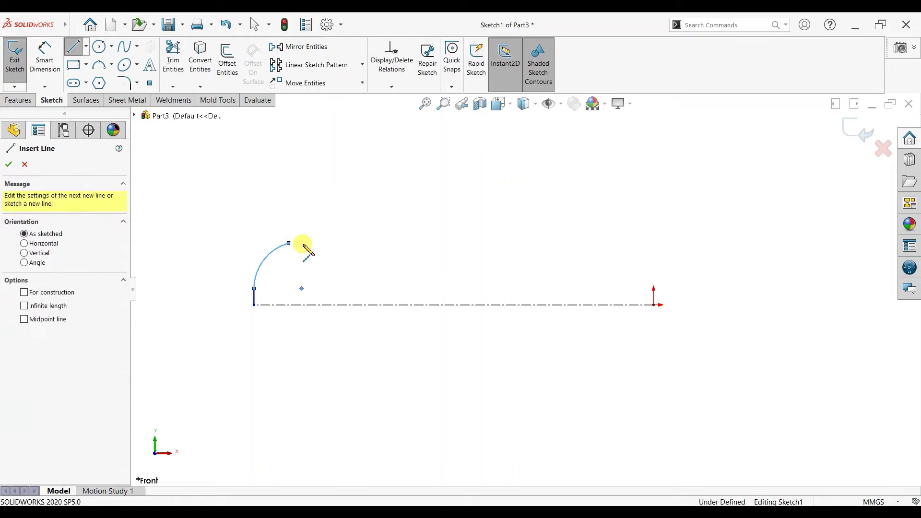
left_click(301, 242)
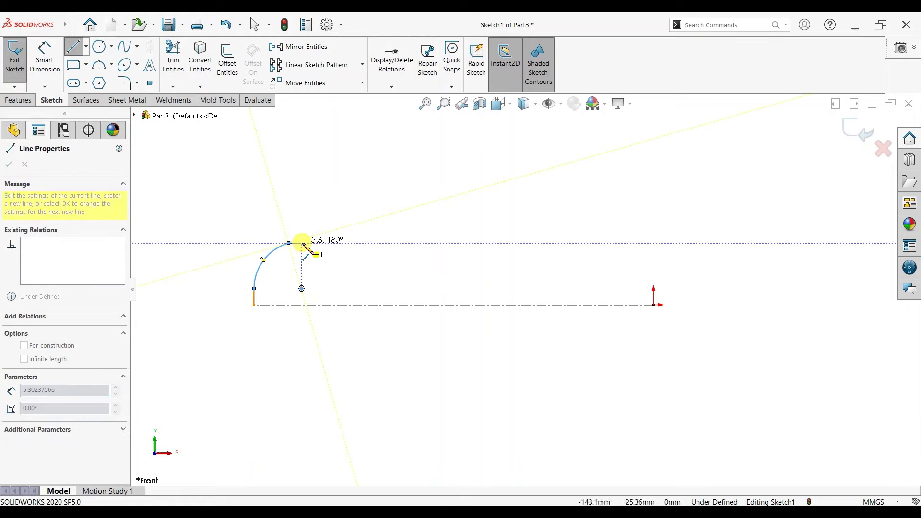
left_click(301, 276)
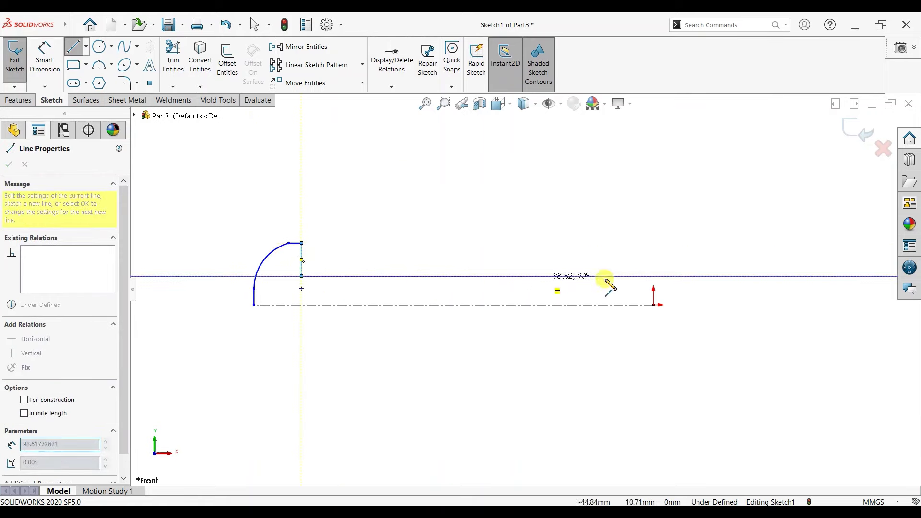
left_click(653, 277)
left_click(653, 305)
key("Escape")
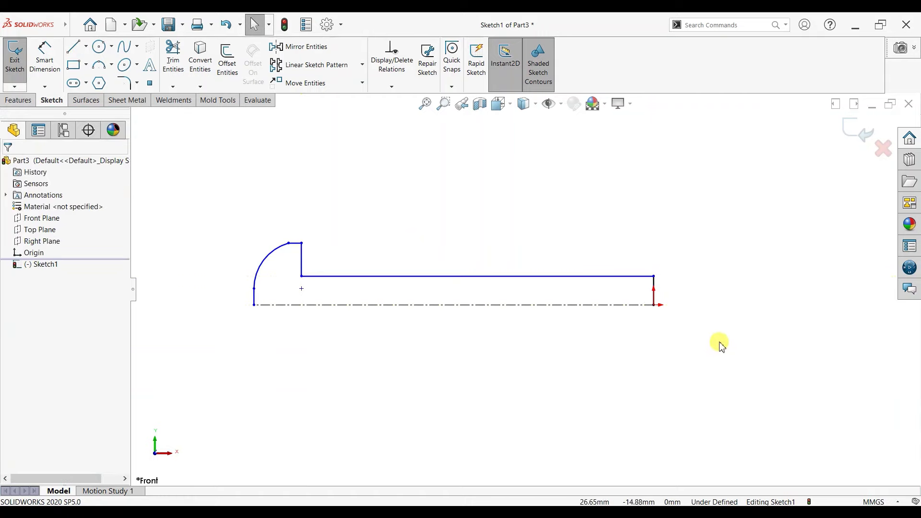
left_click(45, 57)
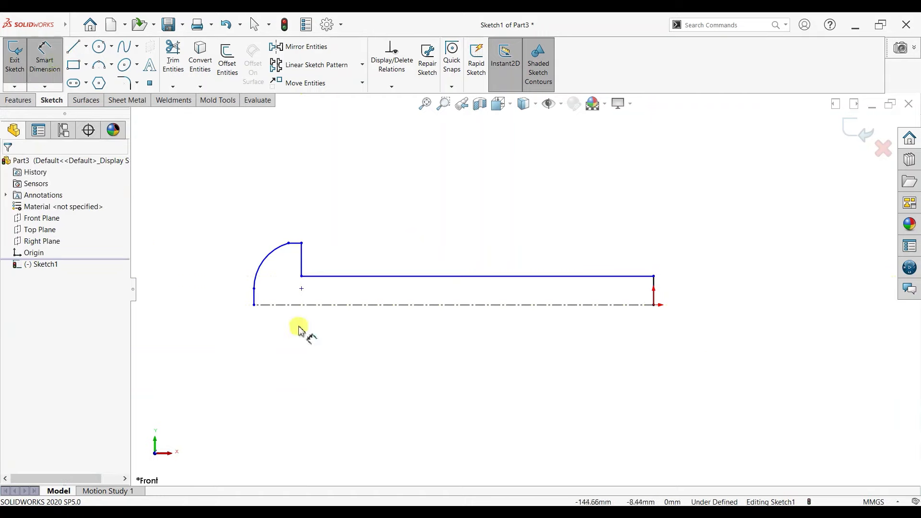
Step: Dimension the head width as 1.95 and the flat top as 0.35
left_click(255, 301)
left_click(302, 263)
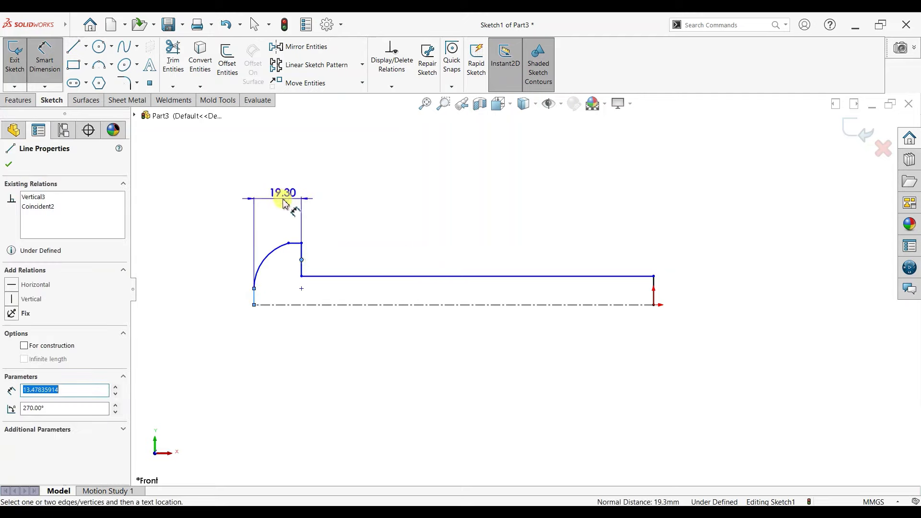
left_click(285, 199)
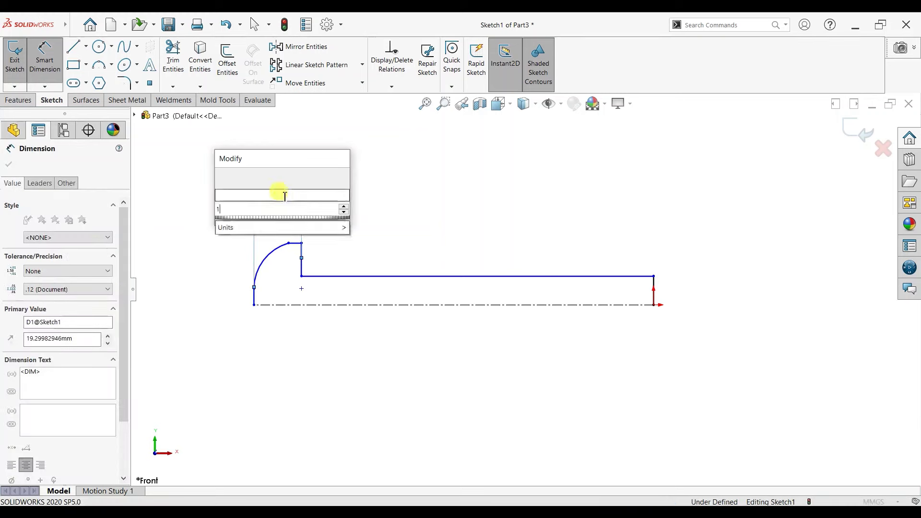
type("1.95")
key("Return")
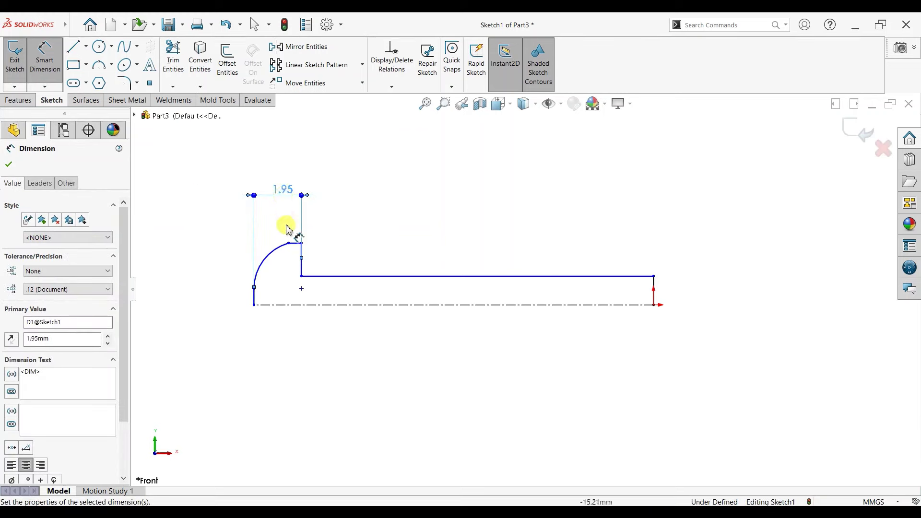
left_click(290, 244)
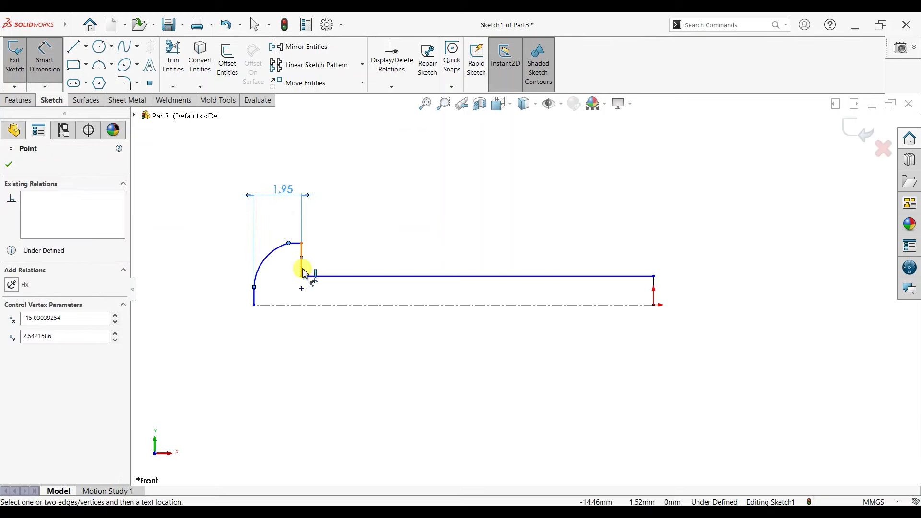
left_click(297, 229)
type("0.35")
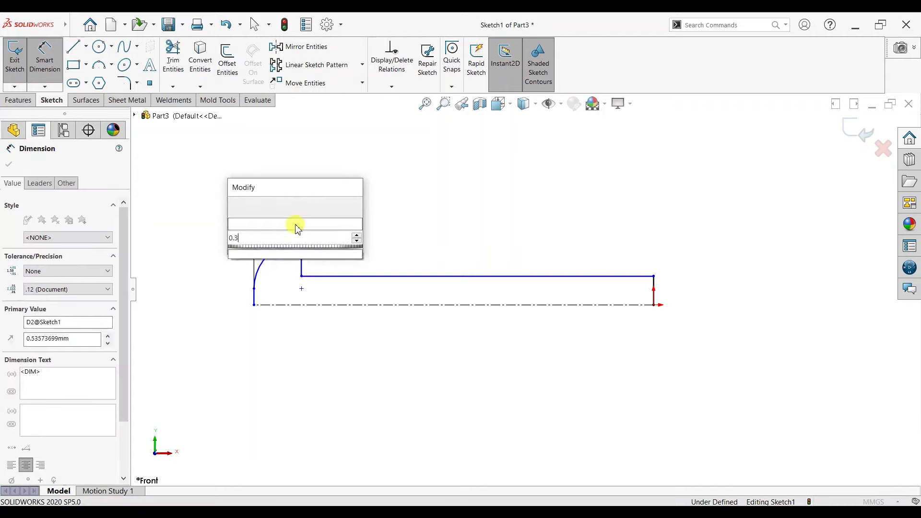
key("Return")
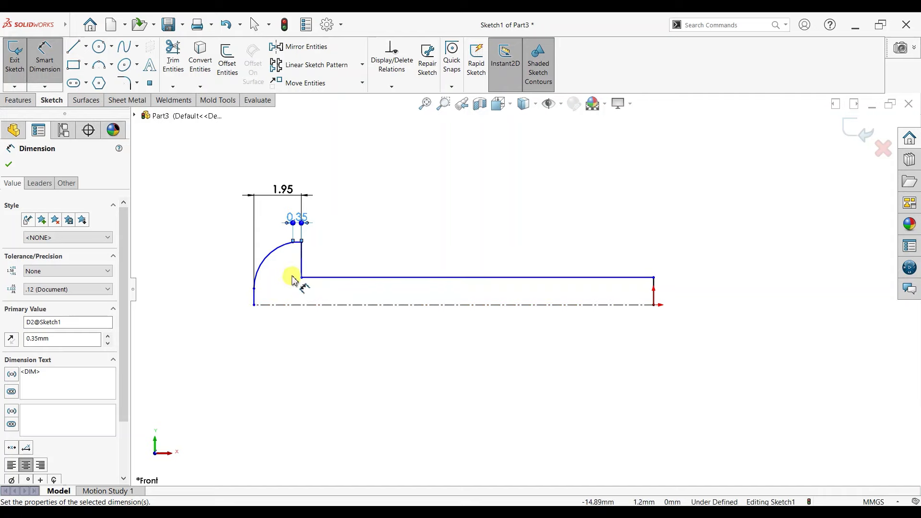
Step: Dimension the head's vertical side height as 1.43 from the centerline
left_click(255, 289)
left_click(267, 304)
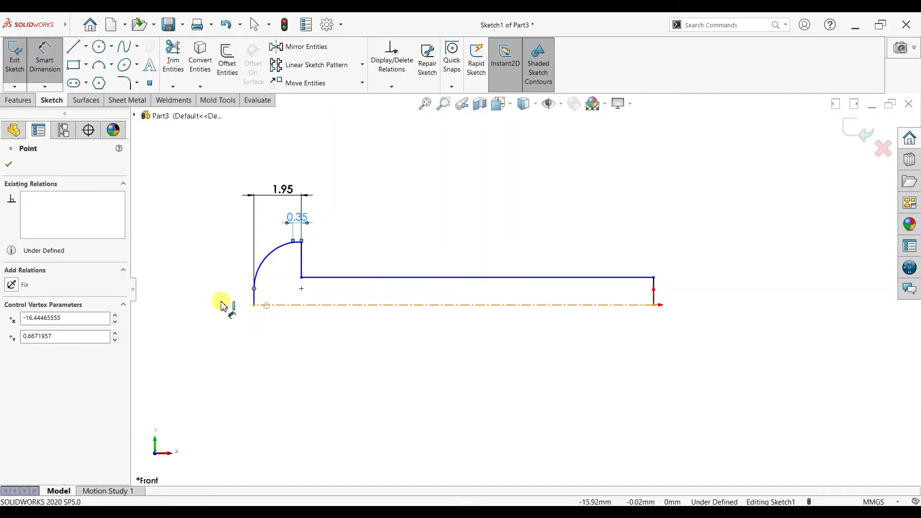
left_click(207, 304)
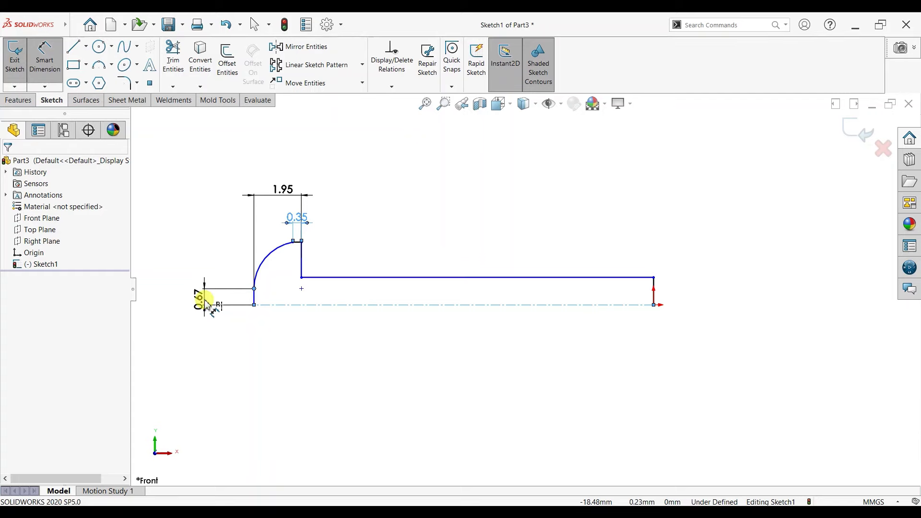
type("1.43")
key("Return")
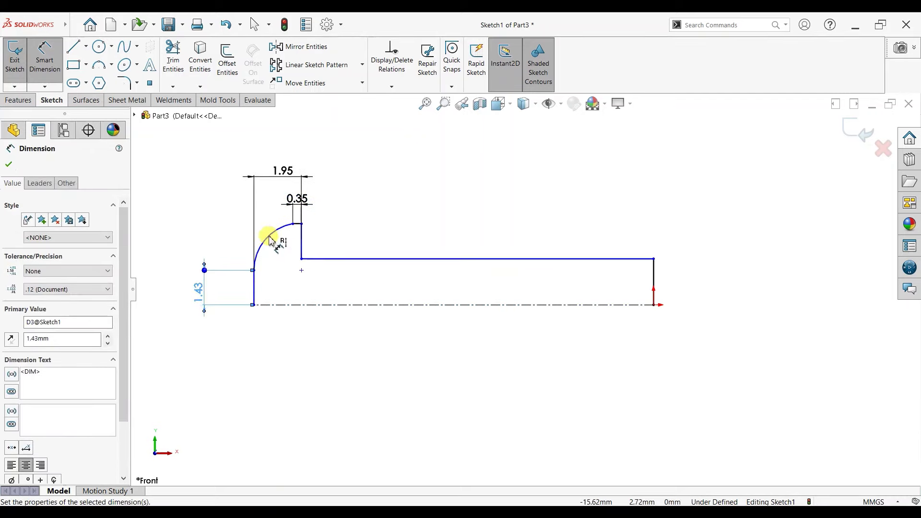
Step: Add the arc's R1.95 radius as a driven dimension
left_click(271, 240)
left_click(203, 212)
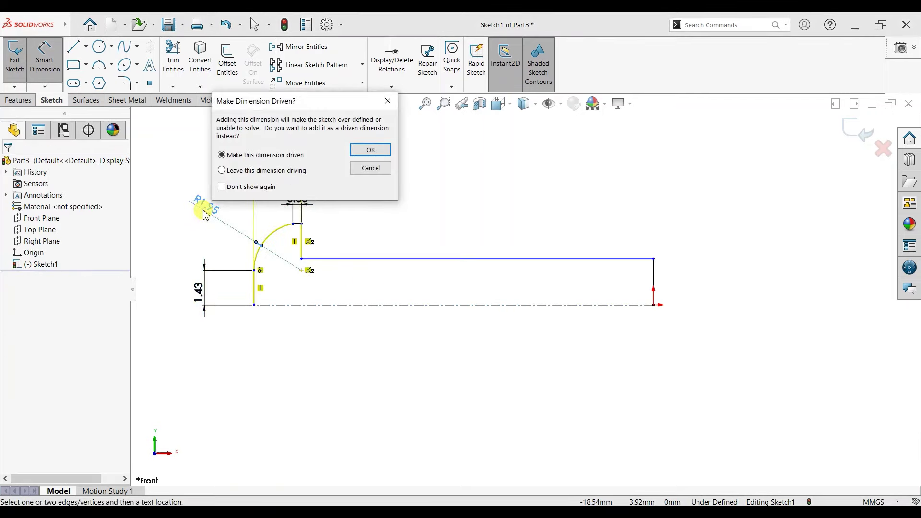
key("Return")
double_click(206, 215)
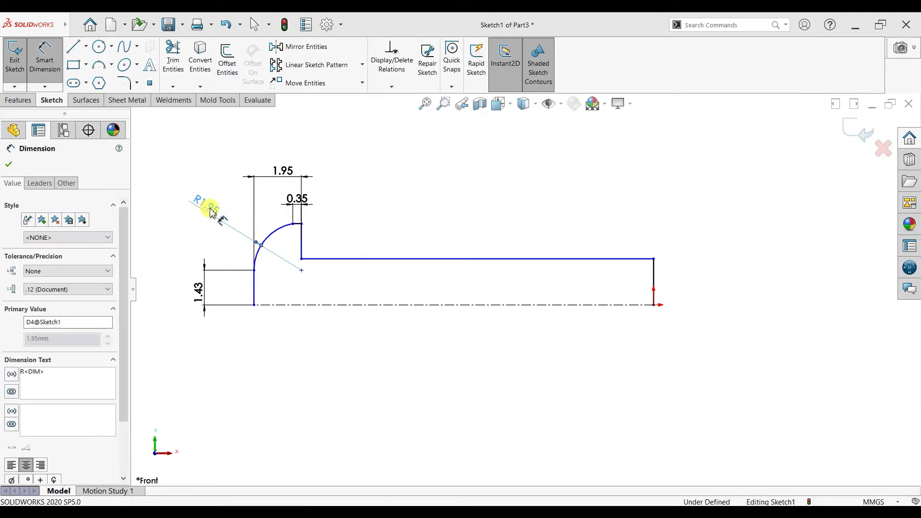
left_click(517, 267)
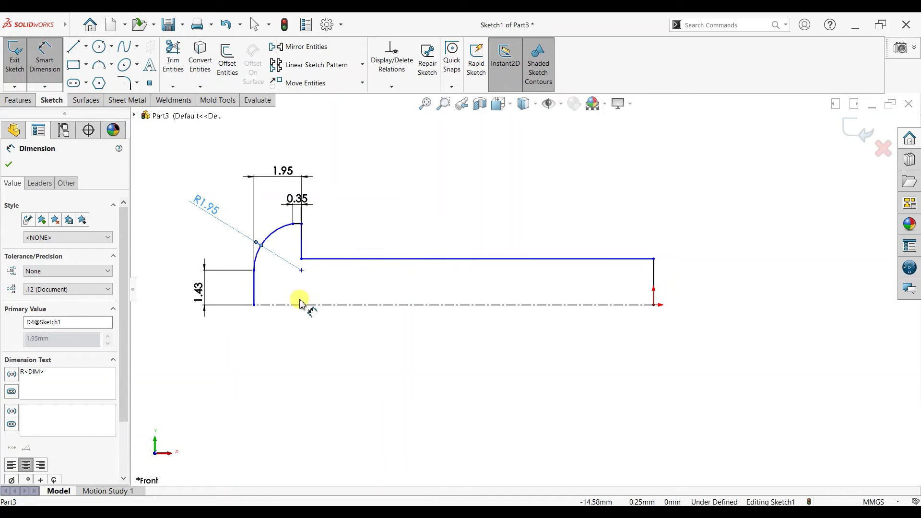
left_click(7, 166)
left_click(126, 84)
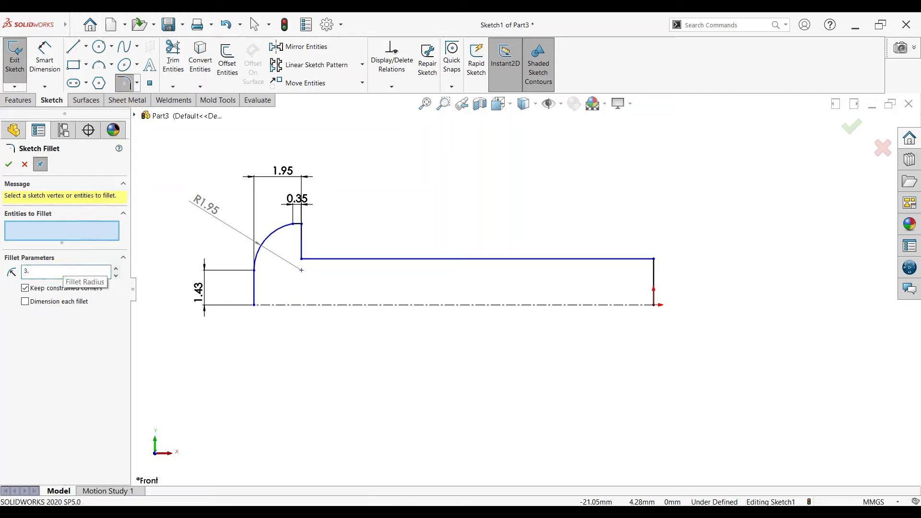
Step: Abandon a failed step-corner fillet and dimension the shaft length as 37
left_click(302, 260)
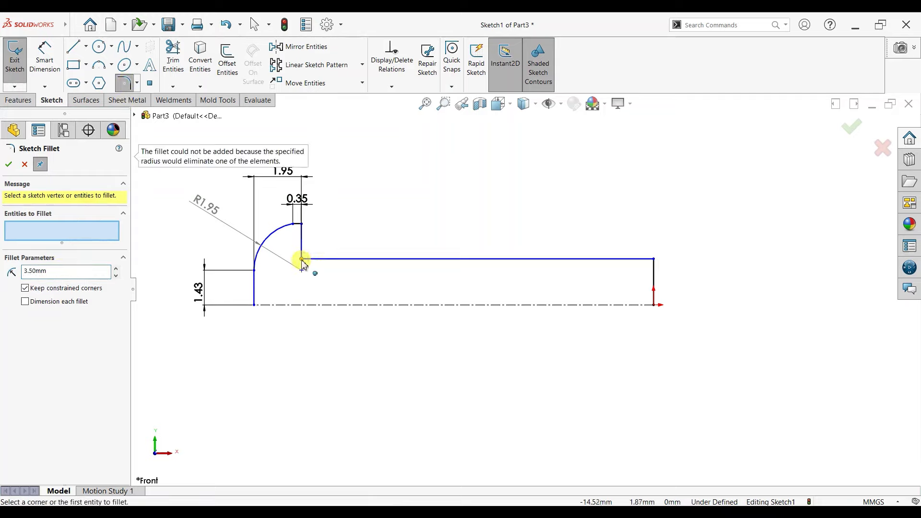
left_click(24, 165)
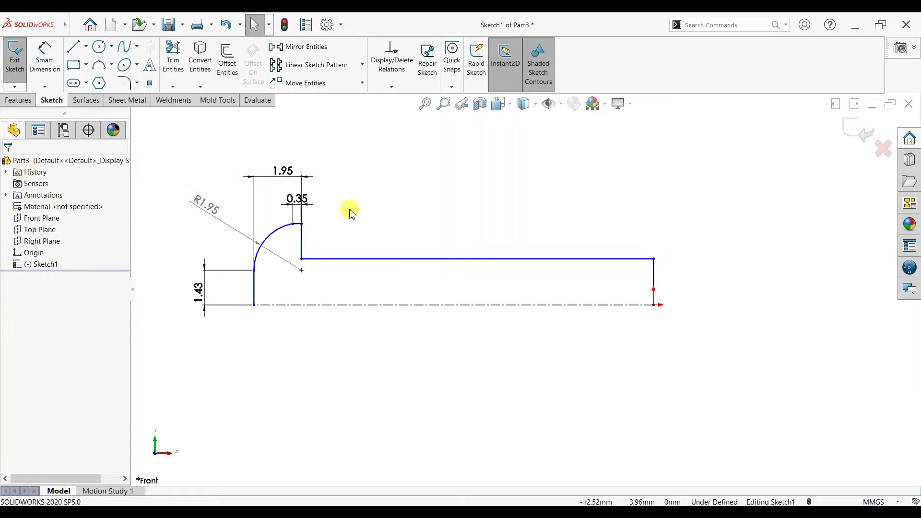
left_click(46, 67)
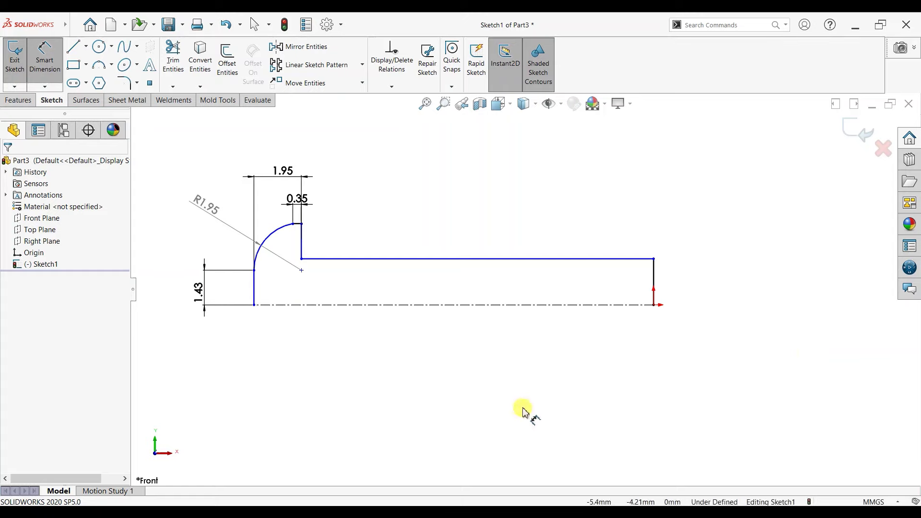
left_click(302, 247)
left_click(653, 281)
left_click(563, 246)
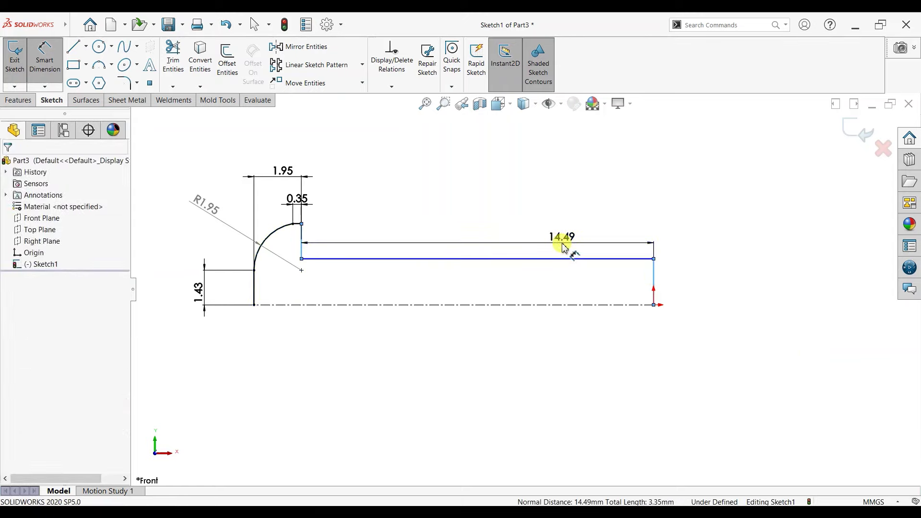
type("37")
key("Return")
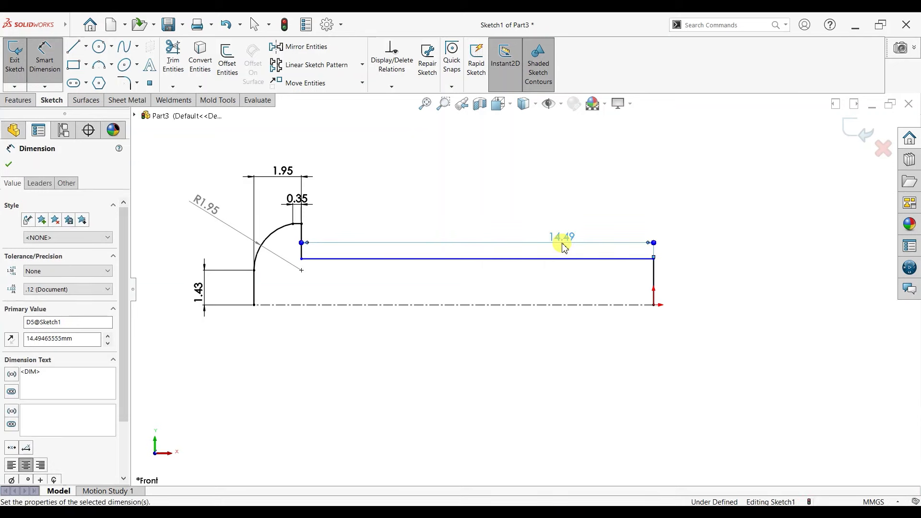
Step: Add a driven 3.35 overall head height dimension from the centerline
scroll(469, 278, "up", 3)
scroll(371, 317, "up", 2)
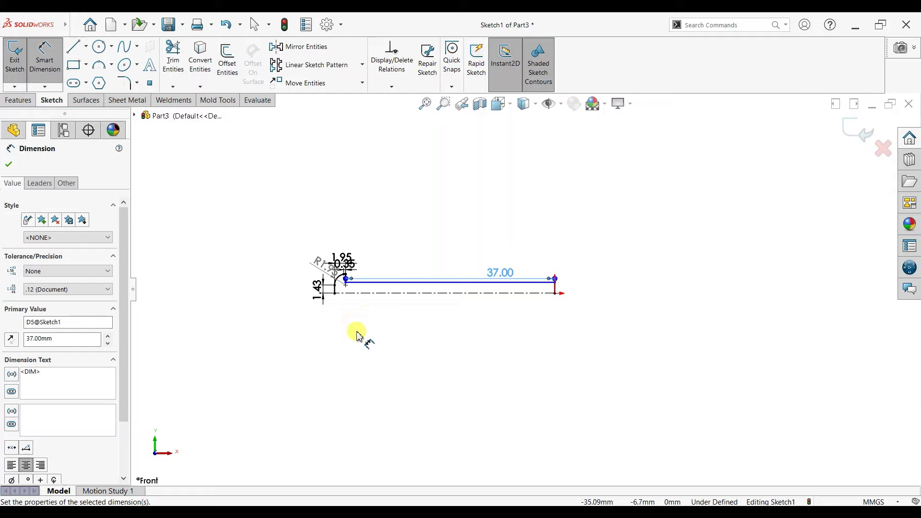
scroll(344, 265, "down", 4)
scroll(331, 265, "down", 3)
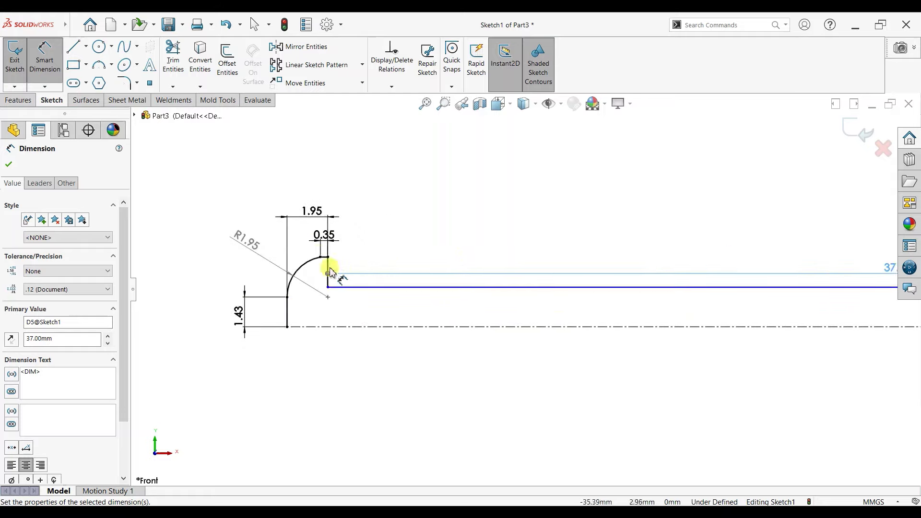
left_click(324, 328)
left_click(321, 257)
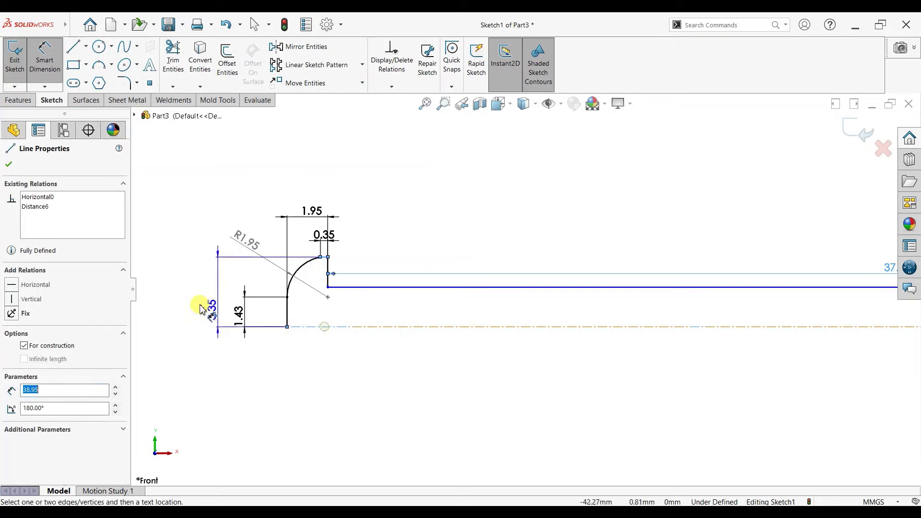
left_click(199, 305)
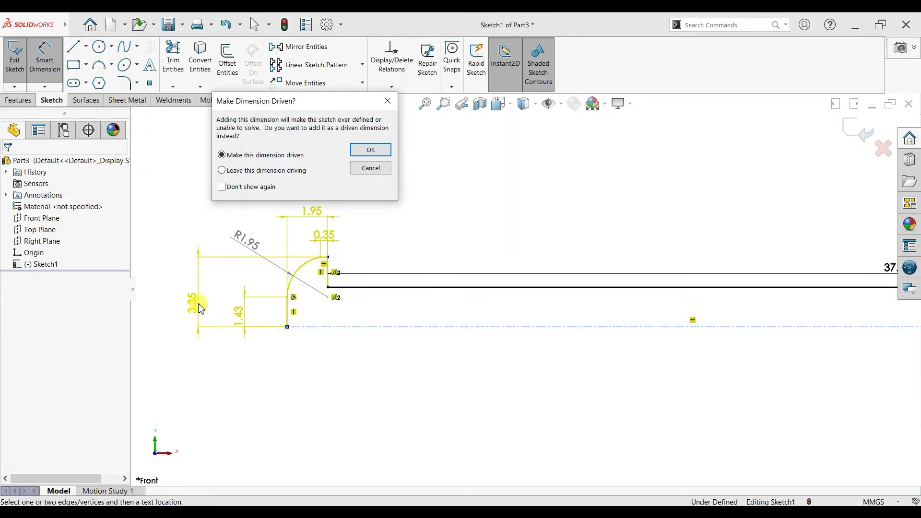
left_click(367, 150)
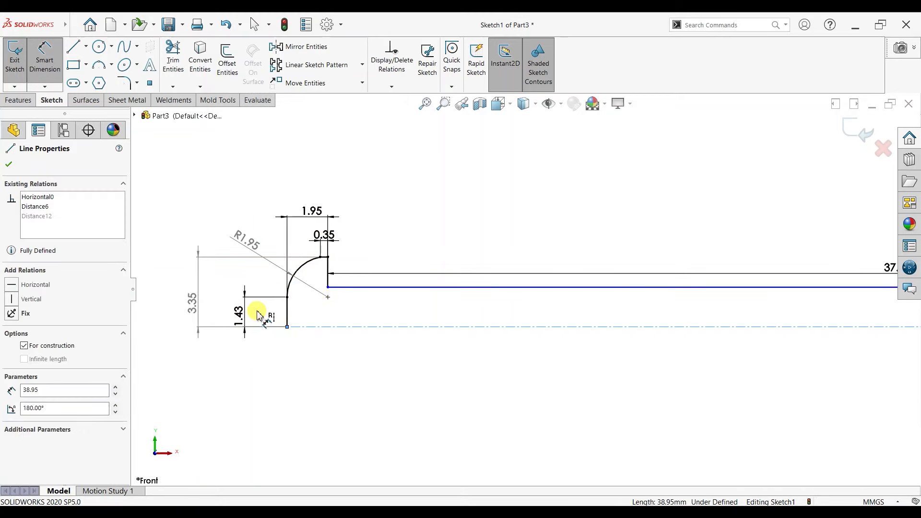
Step: Move and then delete the driven R1.95 radius dimension
double_click(253, 249)
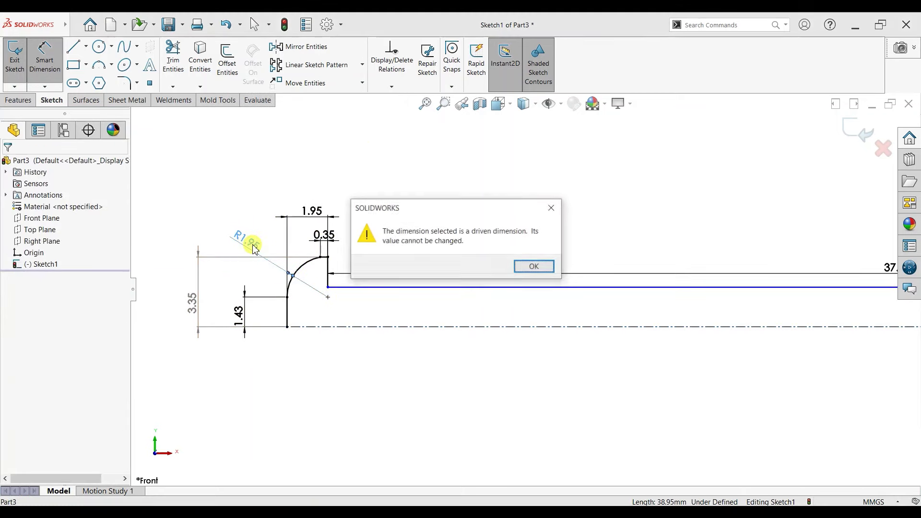
left_click(544, 268)
left_click(246, 245)
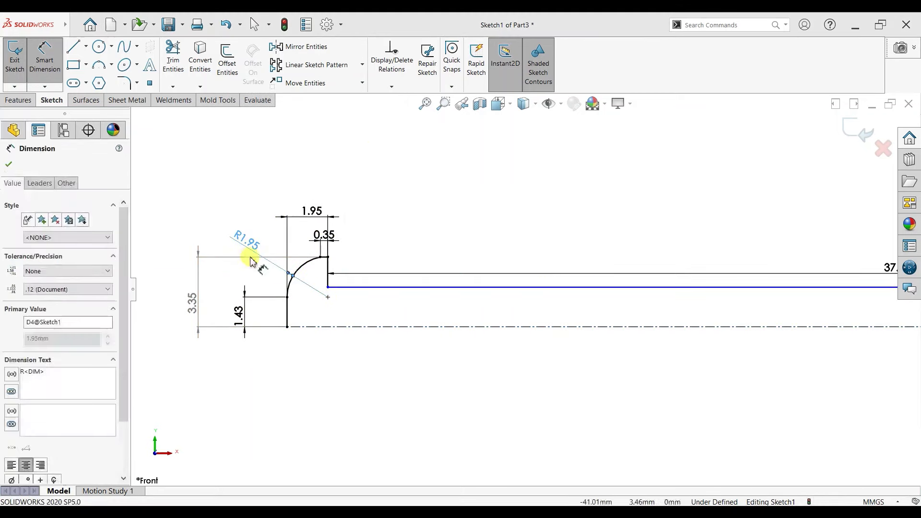
left_click_drag(246, 242, 230, 197)
left_click(230, 196)
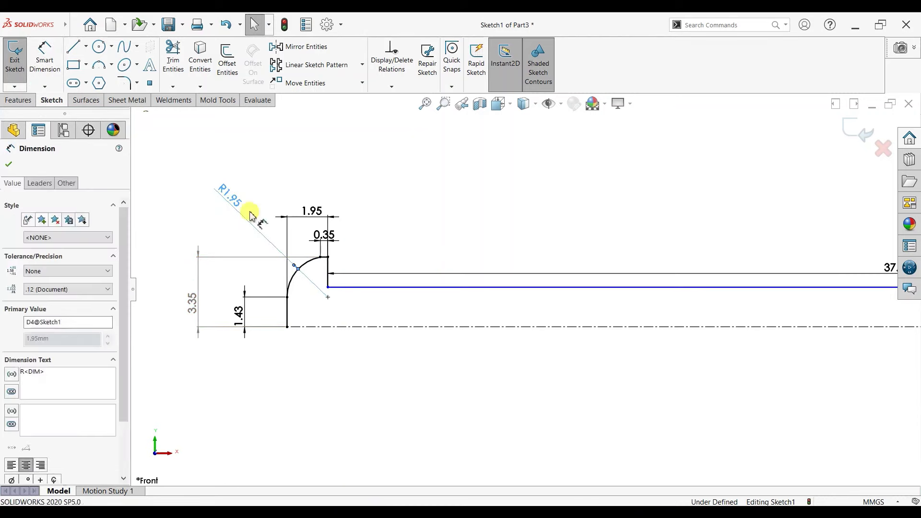
key("Delete")
Step: Reposition and then delete the driven 3.35 height dimension
double_click(192, 303)
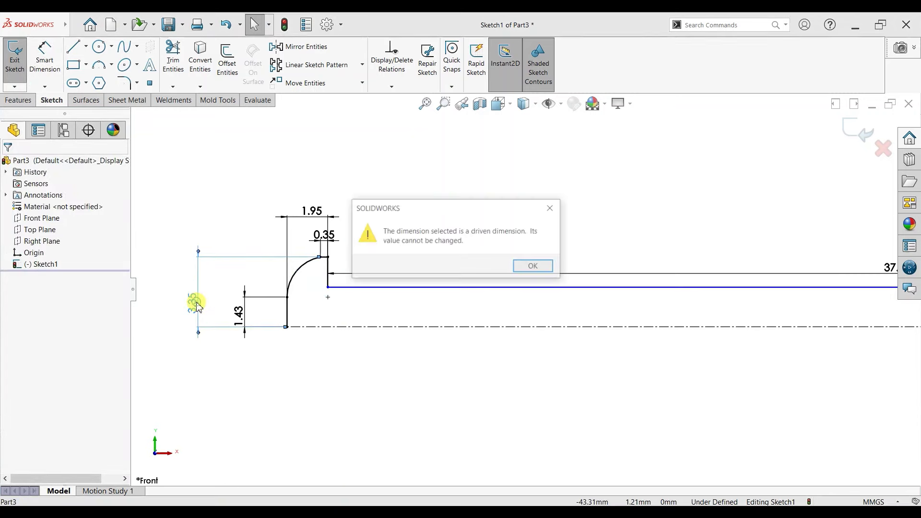
left_click(543, 266)
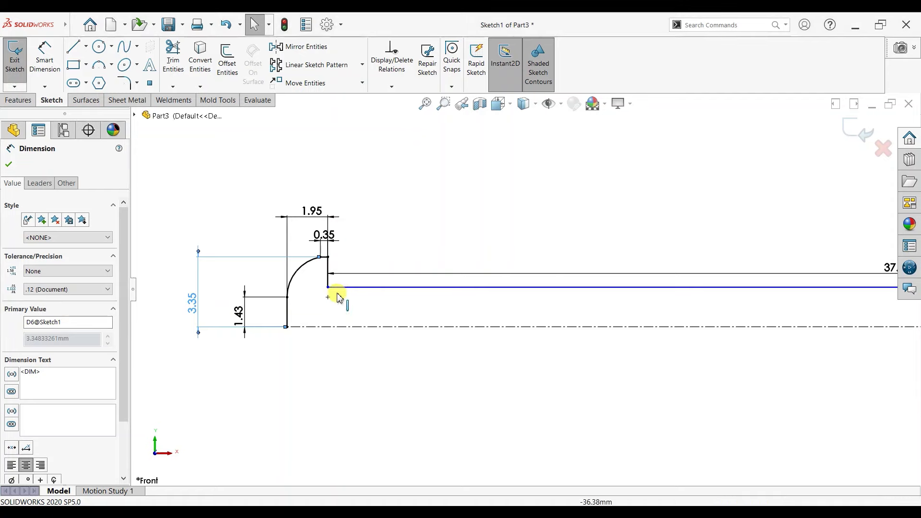
left_click(271, 291)
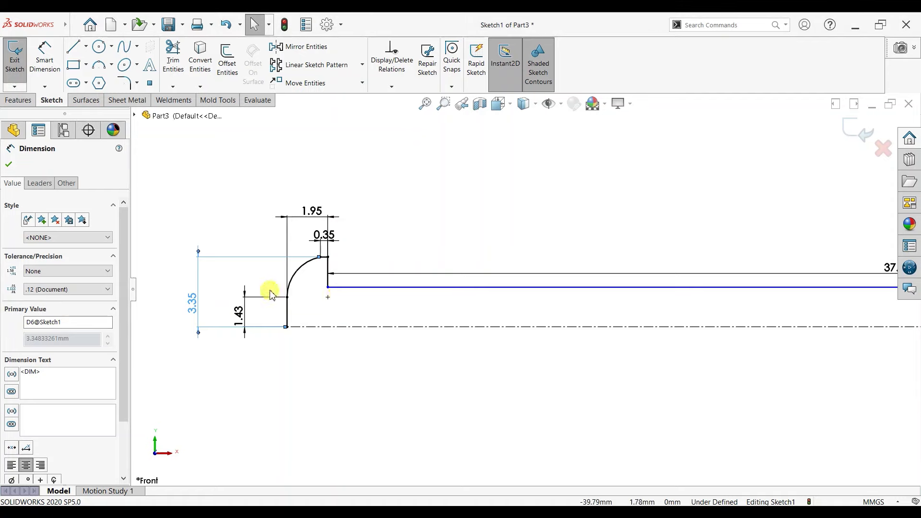
left_click(192, 303)
double_click(193, 304)
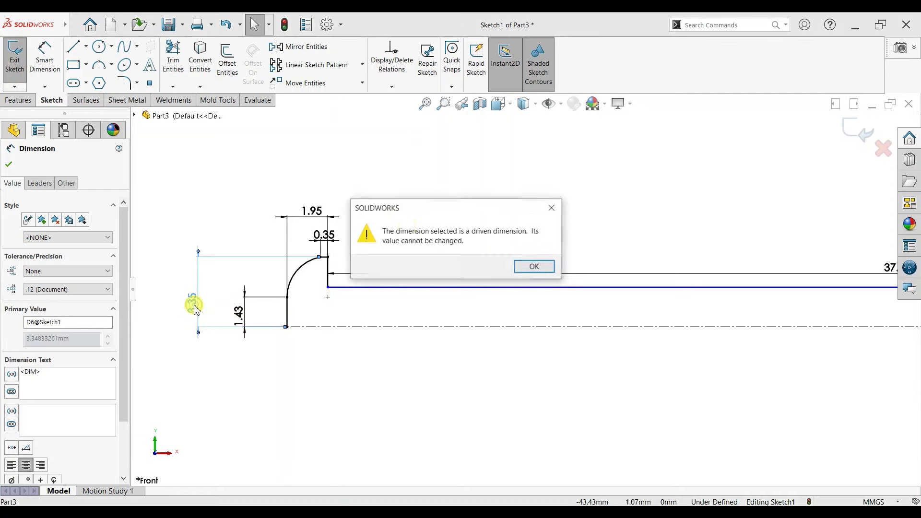
left_click(531, 268)
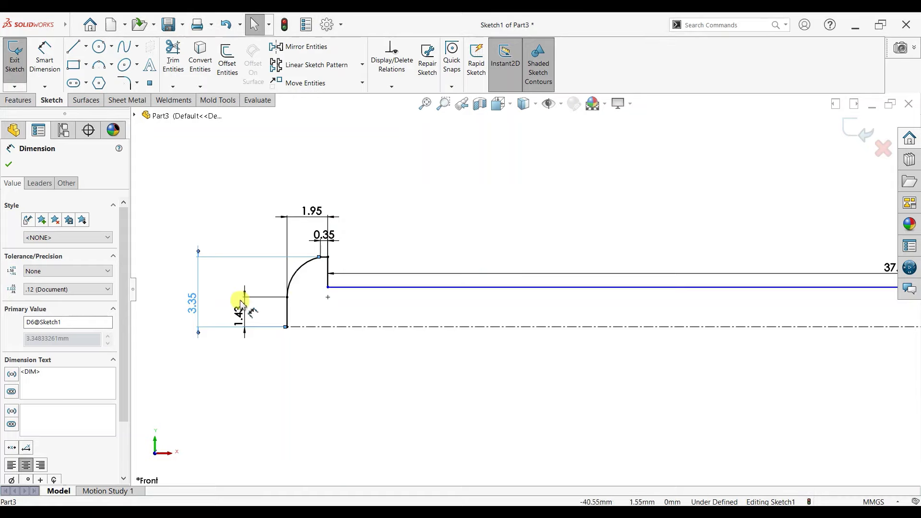
left_click(196, 303)
left_click_drag(196, 303, 202, 270)
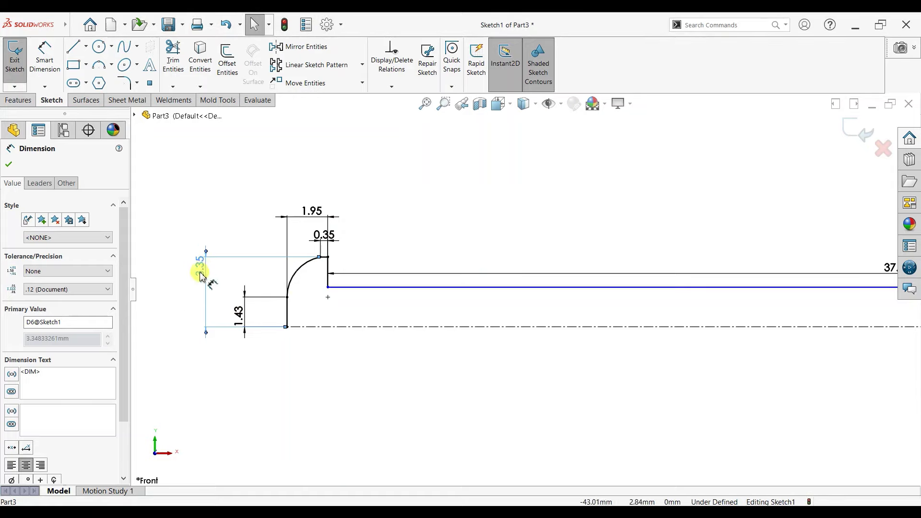
left_click(8, 167)
left_click_drag(199, 266, 200, 307)
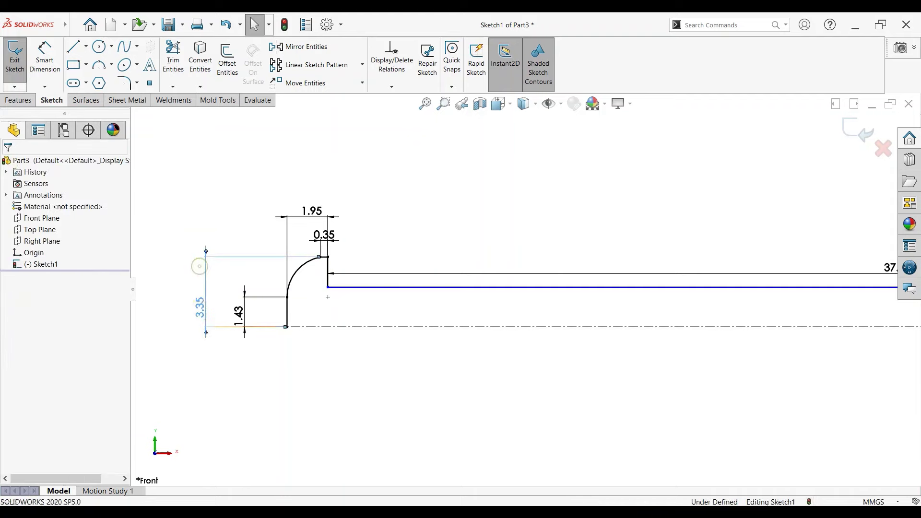
left_click(200, 307)
key("Delete")
Step: Try a 3.35 head height dimension again and discard it as redundant
scroll(331, 276, "down", 3)
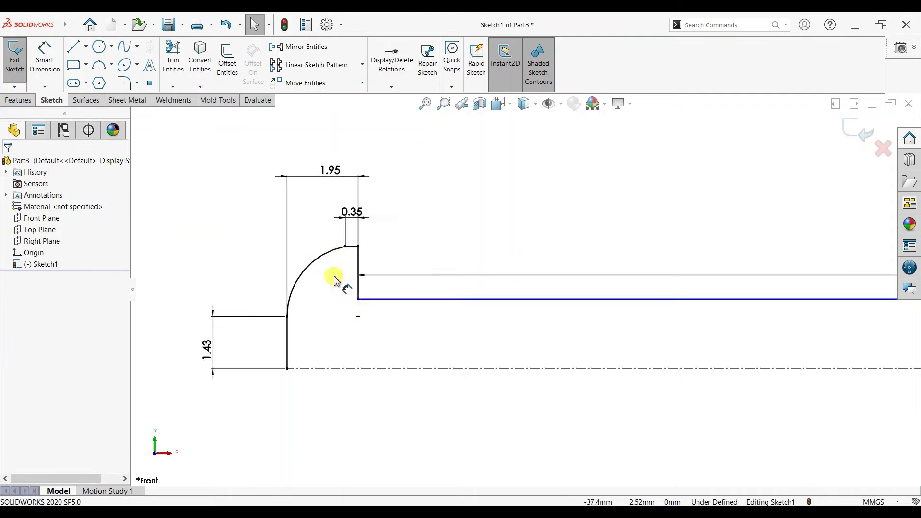
left_click(45, 56)
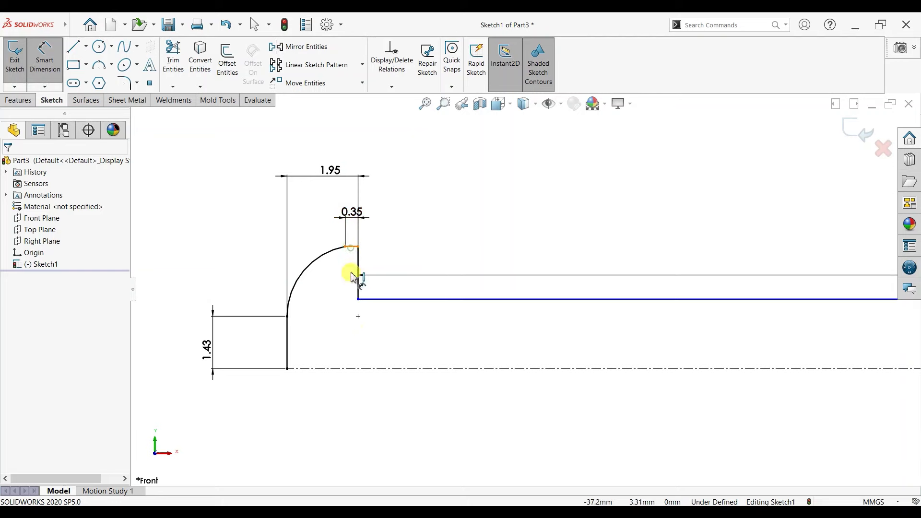
left_click(353, 247)
left_click(357, 369)
left_click(174, 304)
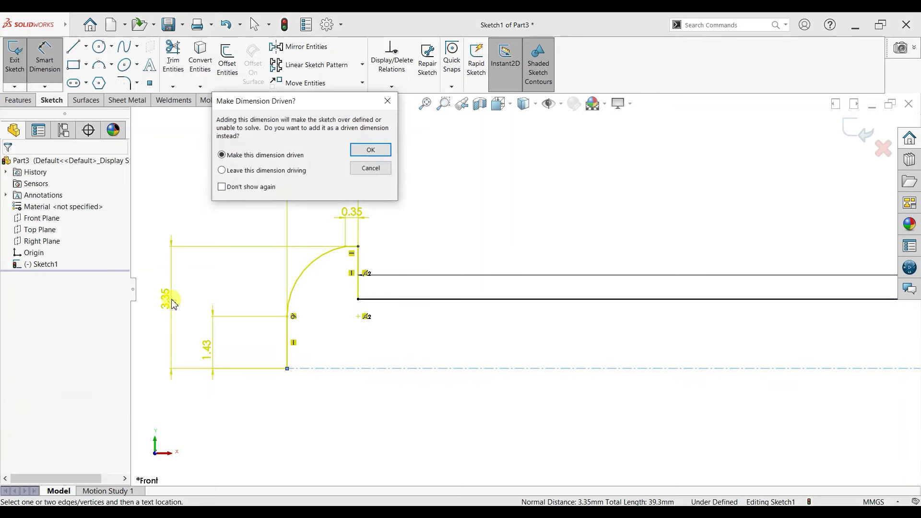
left_click(369, 150)
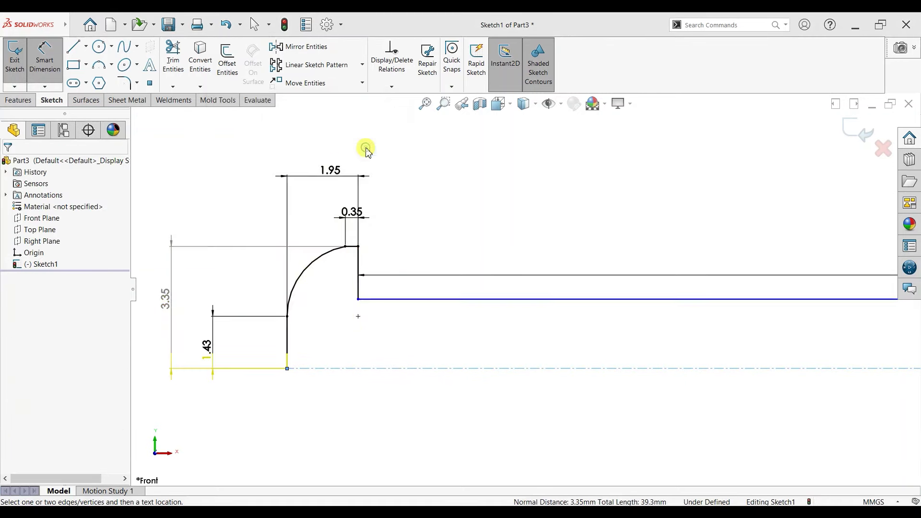
Step: Dimension the shaft's lower line 1.5 from the centerline
left_click(485, 294)
left_click(484, 328)
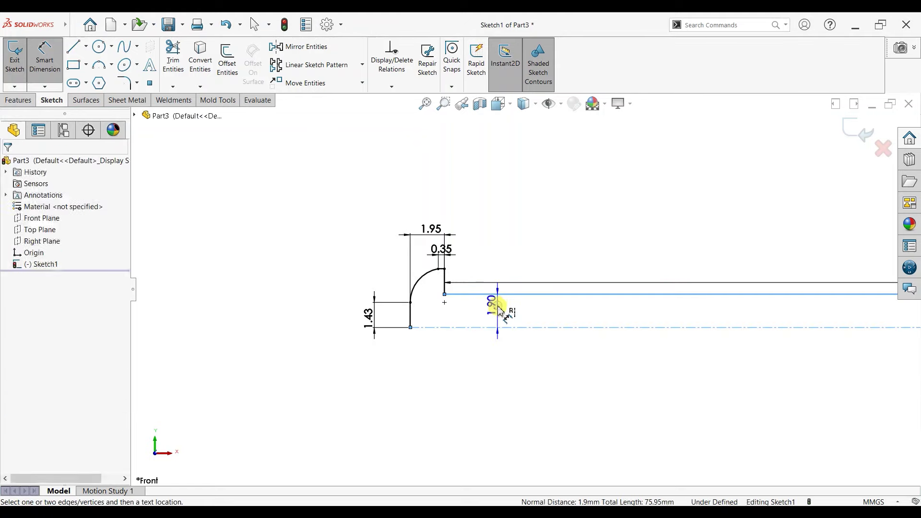
left_click(499, 312)
type("1.5")
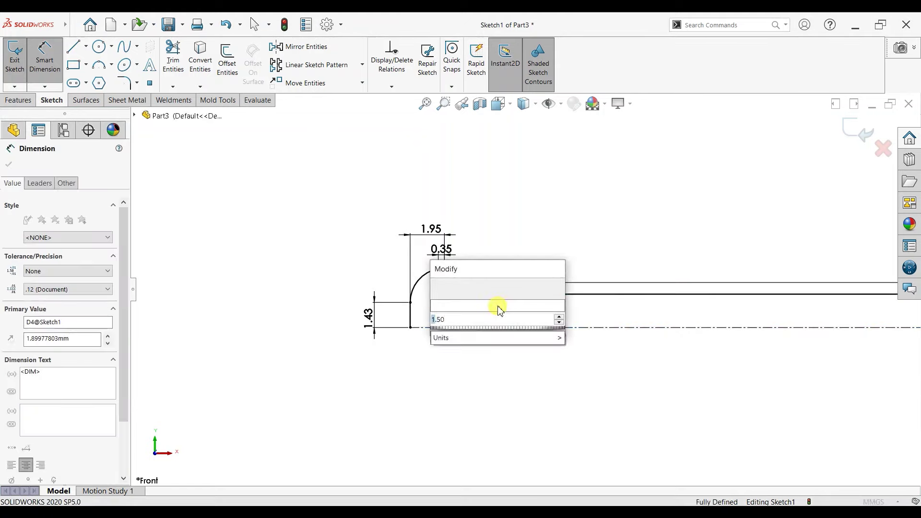
key("Return")
Step: Add the 1.85 step dimension as driven, fully defining the sketch
left_click(445, 268)
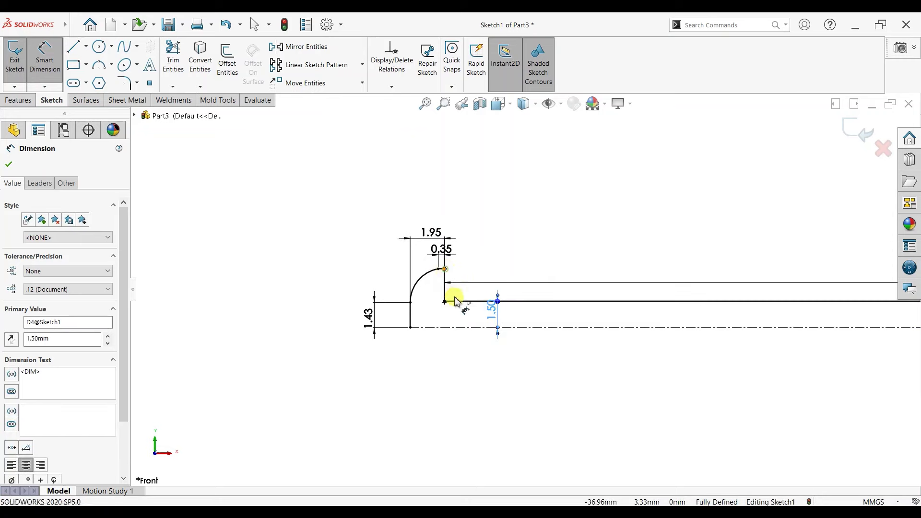
left_click(469, 288)
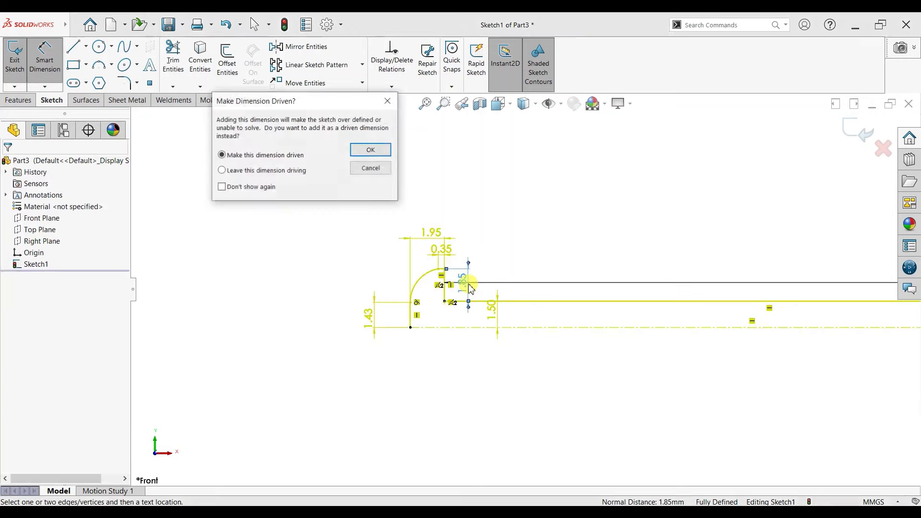
left_click(371, 150)
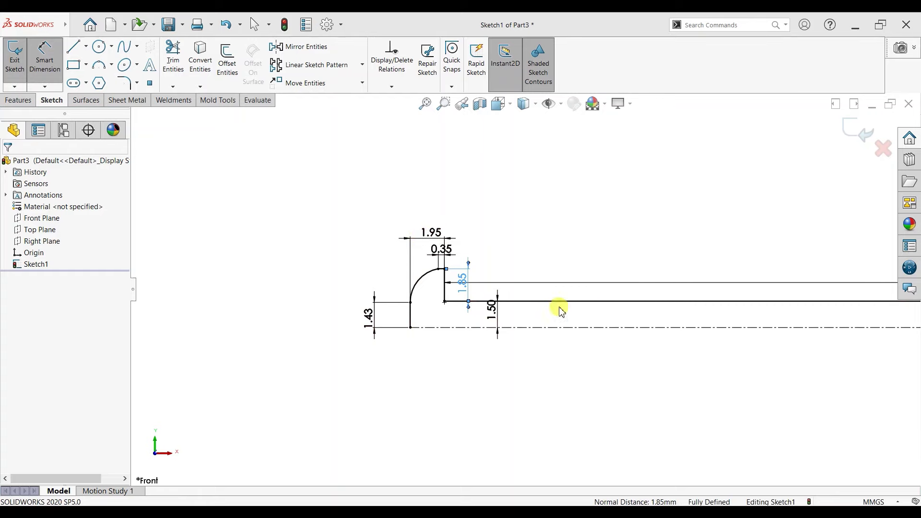
scroll(590, 302, "up", 3)
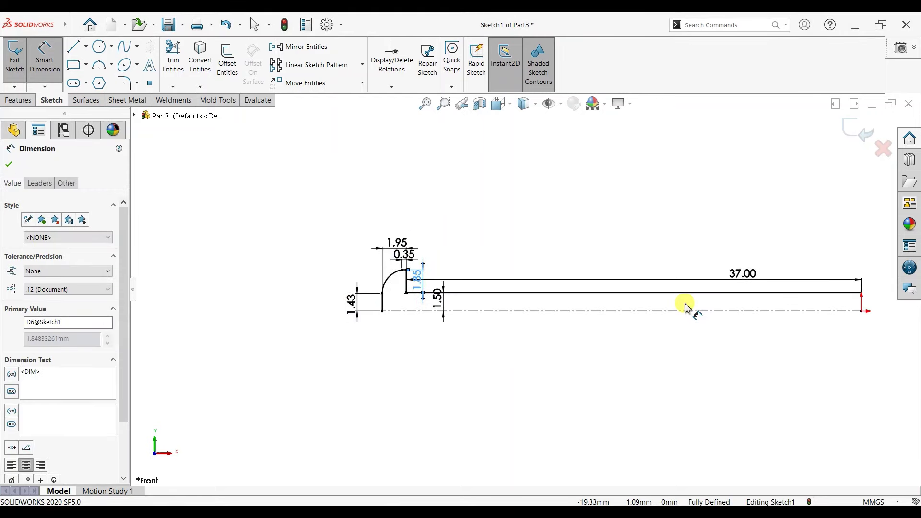
left_click(24, 169)
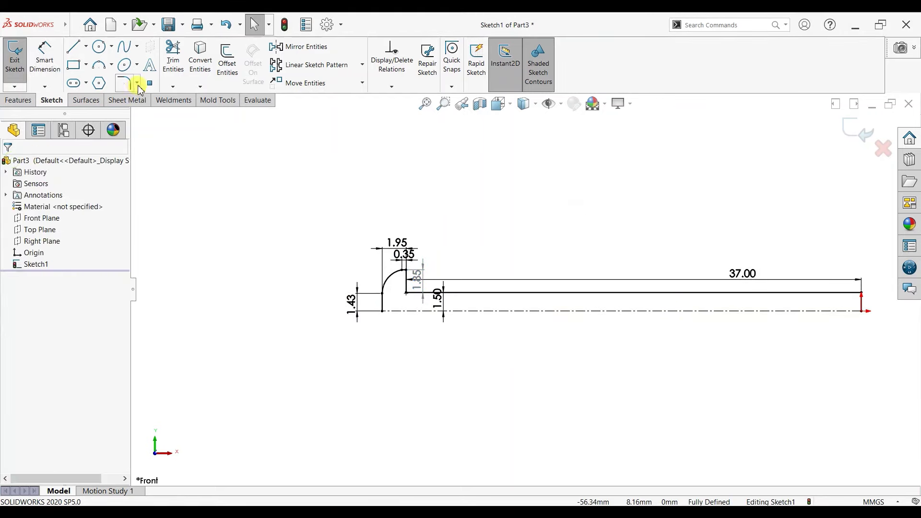
left_click(137, 83)
Step: Chamfer the shaft's right-hand end corner by 0.20 mm
left_click(146, 114)
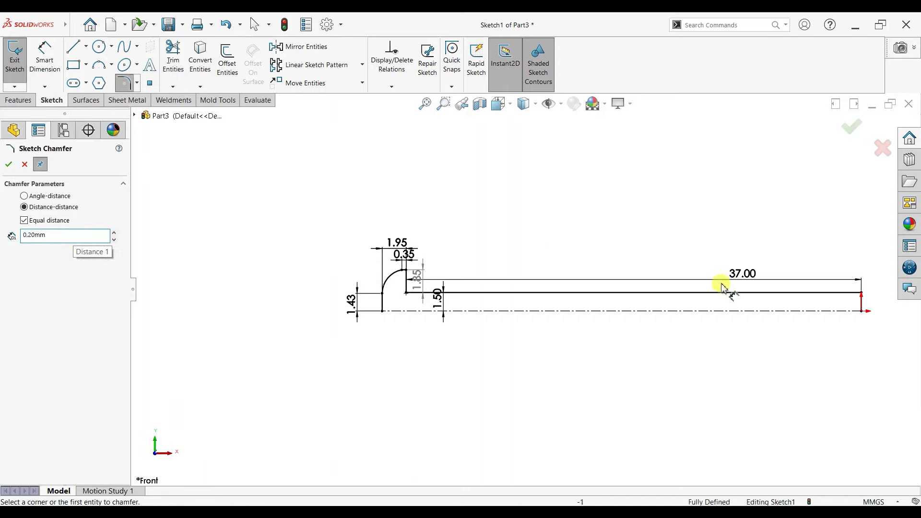
left_click(861, 293)
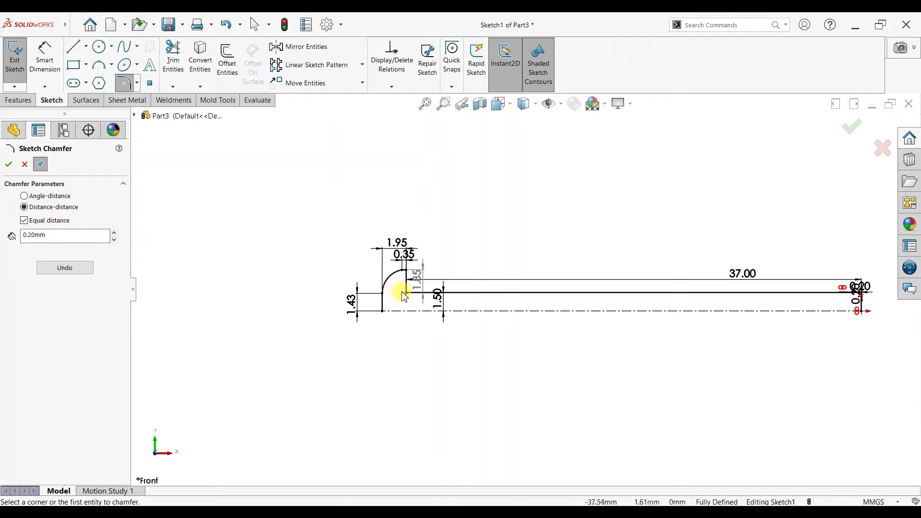
left_click(8, 164)
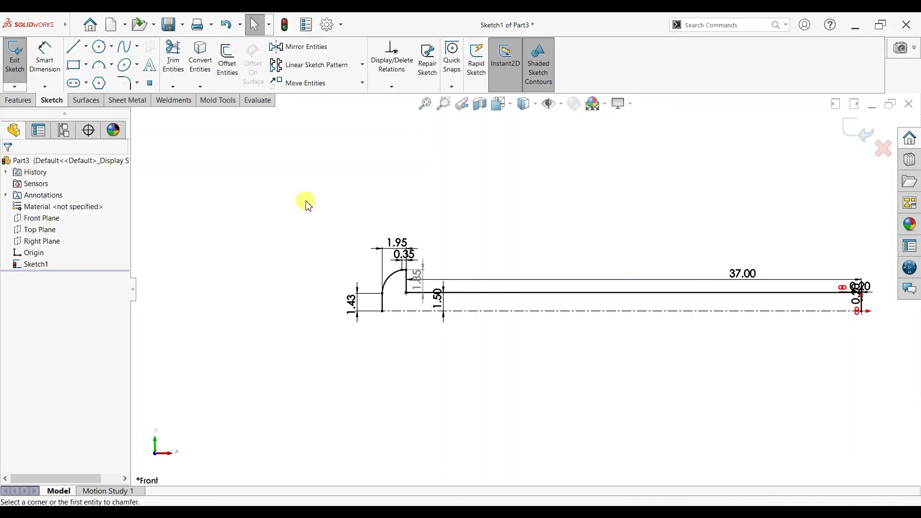
left_click(14, 102)
Step: Revolve the auto-closed profile 360° into a solid pin
left_click(52, 60)
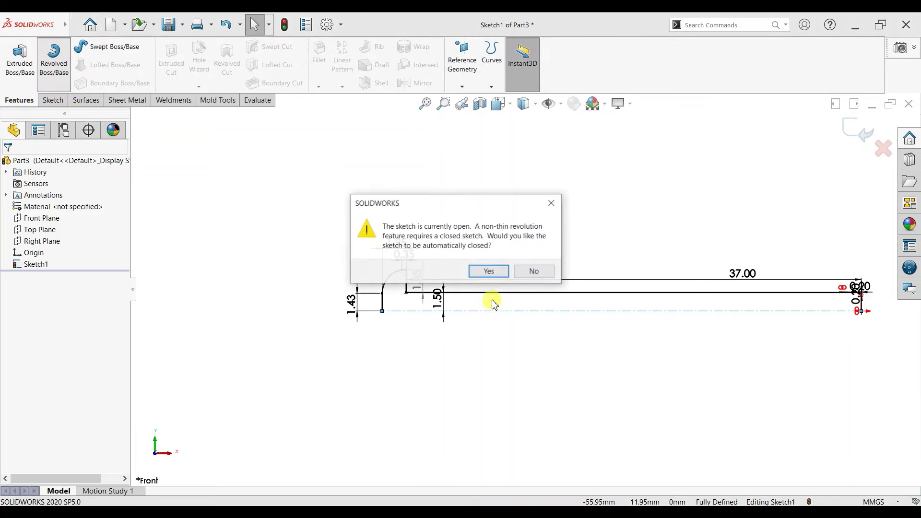
left_click(486, 272)
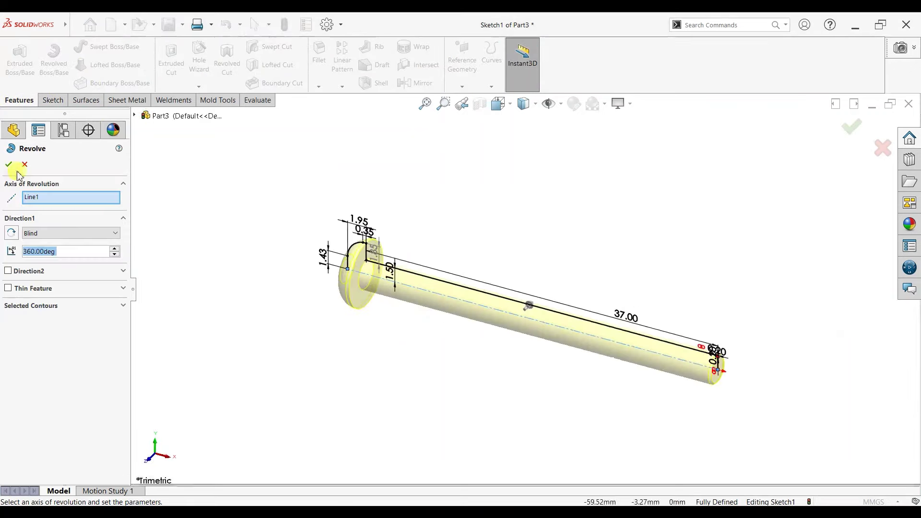
key("Return")
mouse_move(703, 364)
middle_mouse_down()
mouse_move(662, 314)
mouse_move(699, 360)
mouse_move(638, 372)
middle_mouse_up()
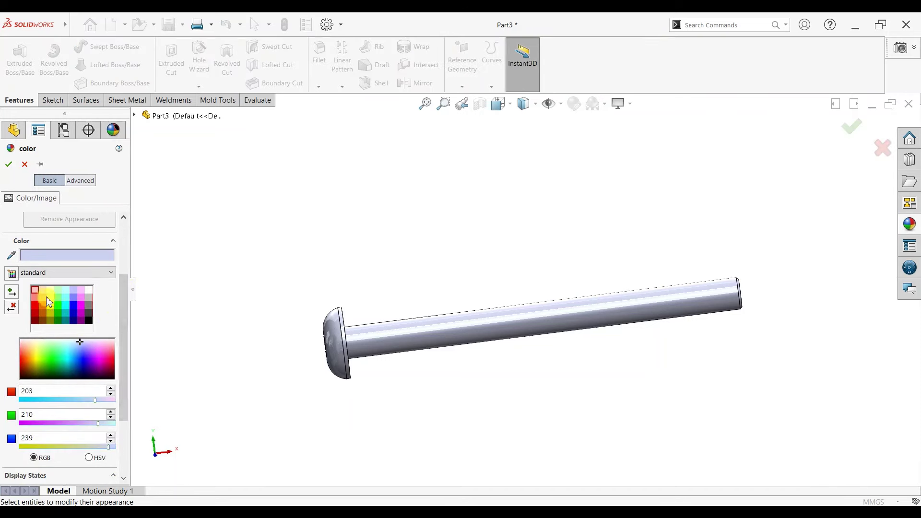
Step: Colour the pin yellow (255, 255, 0) and turn to its head end face
left_click(36, 298)
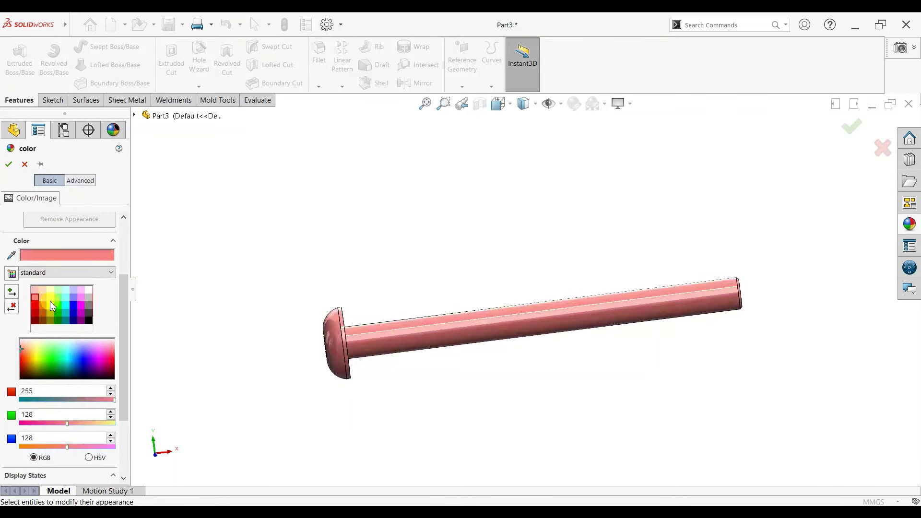
left_click(51, 301)
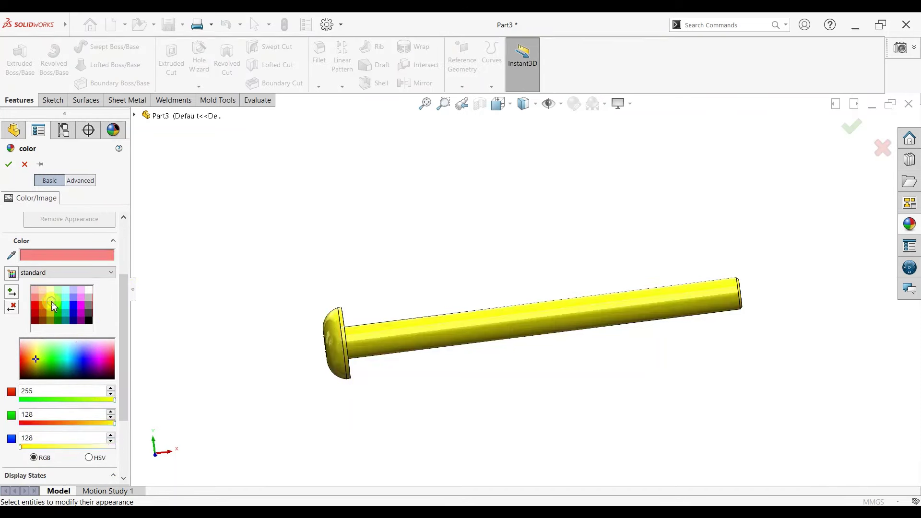
left_click(9, 164)
middle_click_drag(387, 417, 447, 408)
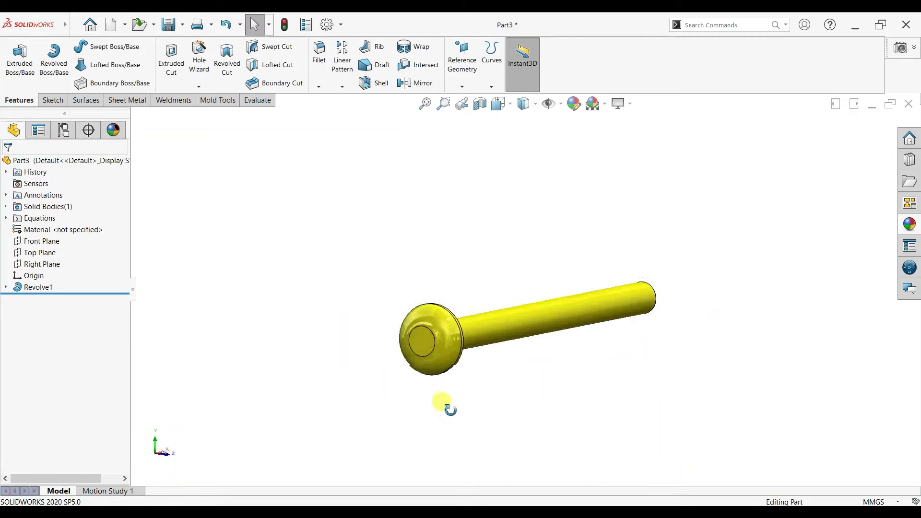
left_click(431, 340)
Step: Sketch a hexagon centred on the origin of the head's end face
key("ctrl+8")
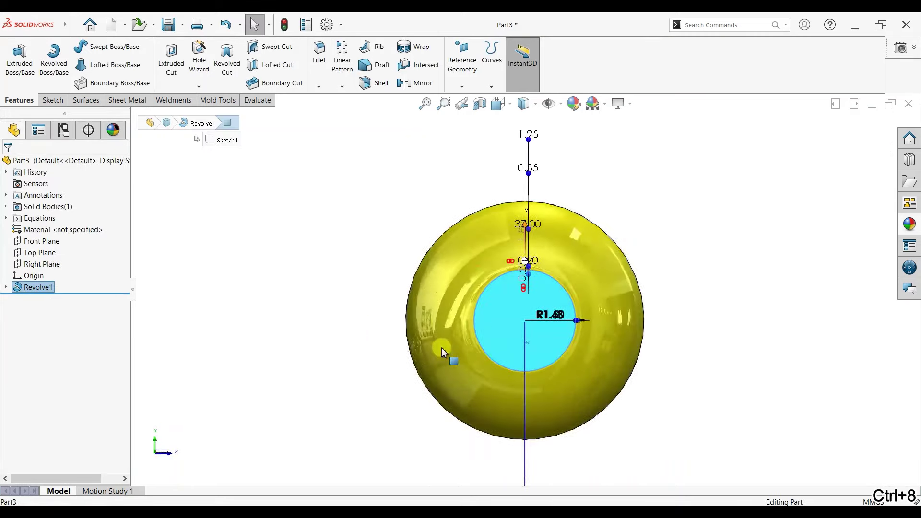
left_click(52, 99)
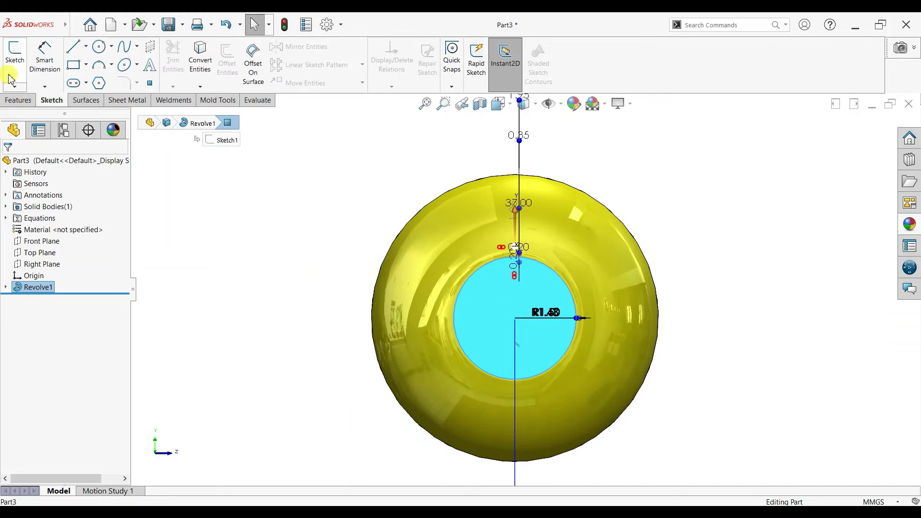
left_click(15, 53)
left_click(98, 84)
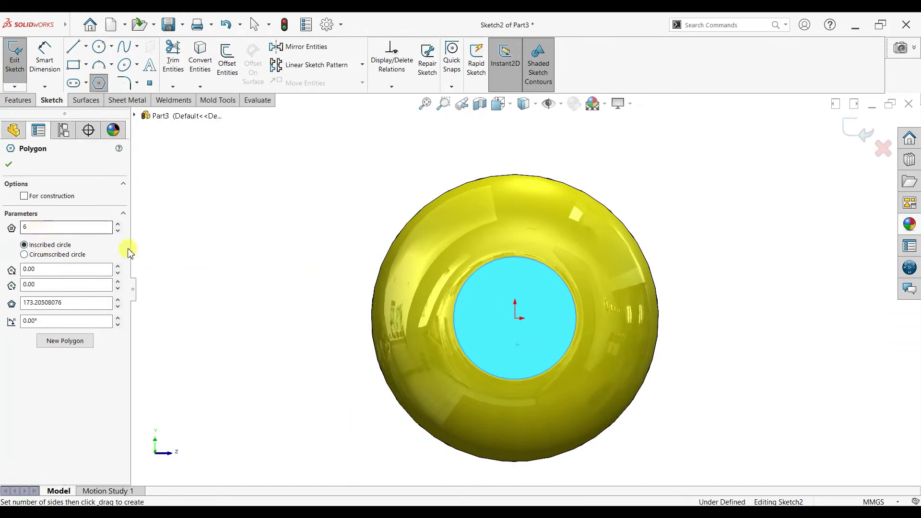
left_click(514, 317)
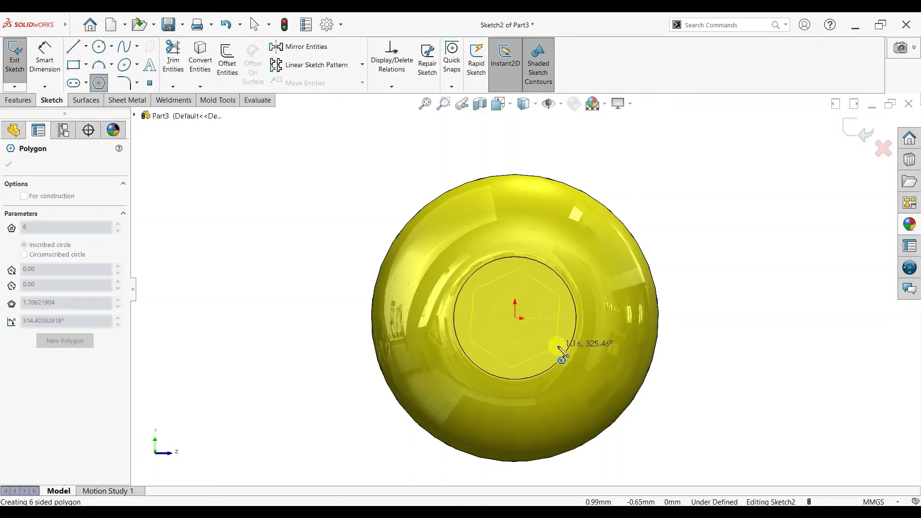
left_click(562, 353)
right_click(654, 212)
left_click(661, 210)
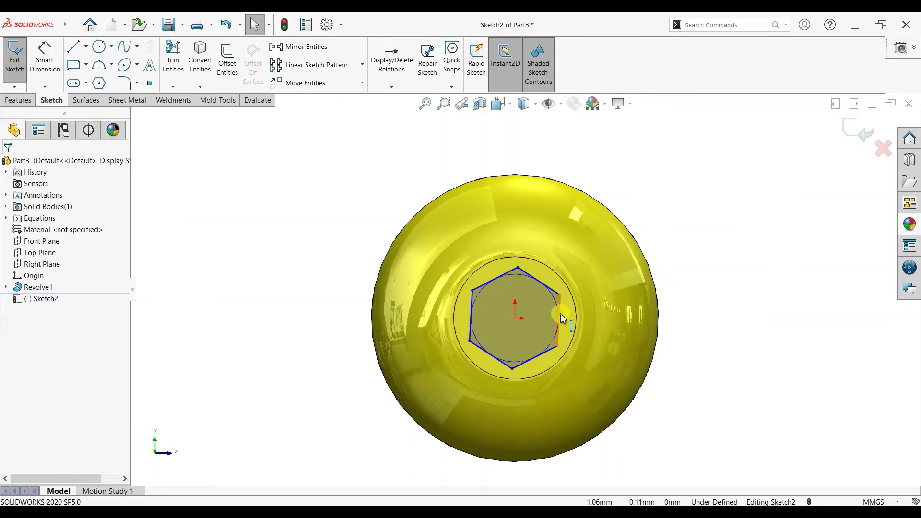
Step: Make a hexagon edge vertical and dimension it 2 across flats
left_click(563, 318)
left_click(594, 269)
left_click(46, 62)
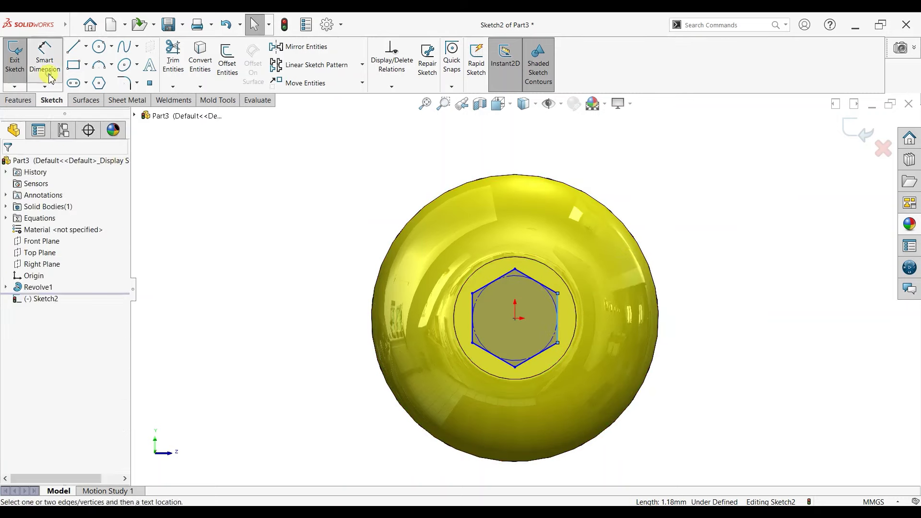
left_click(558, 319)
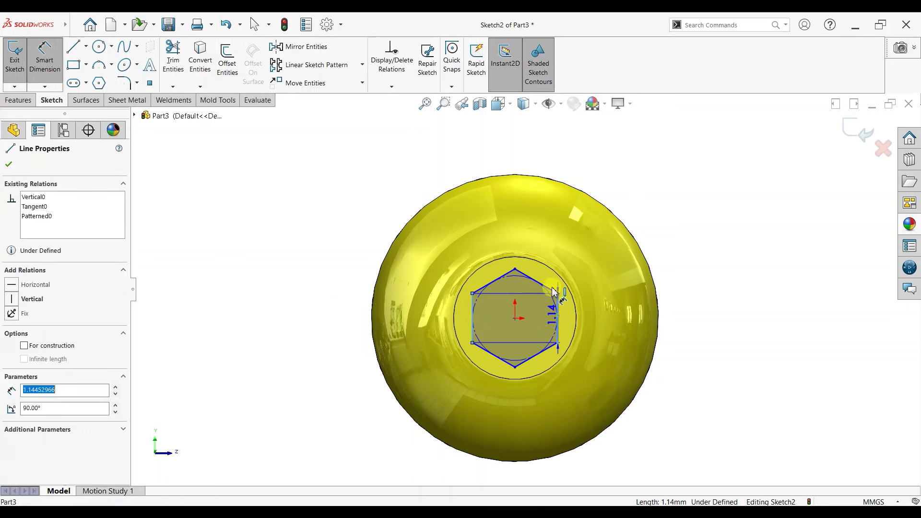
left_click(472, 311)
left_click(520, 155)
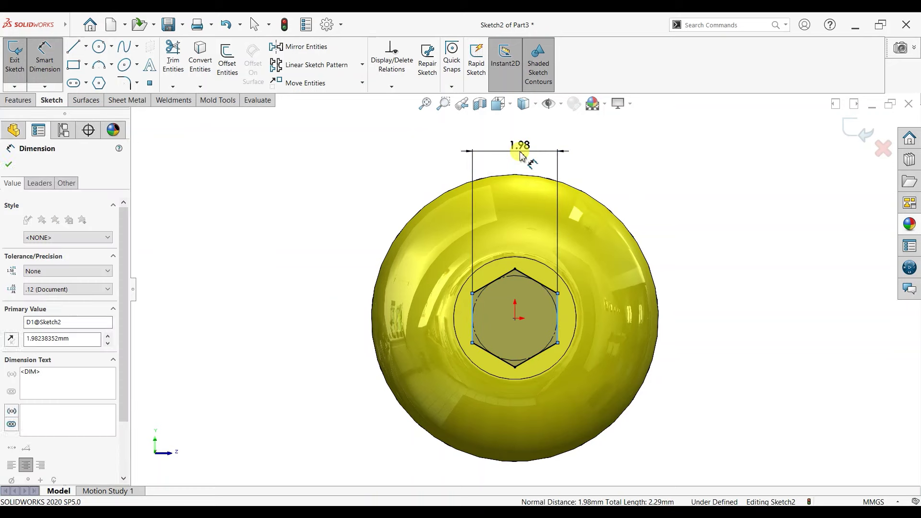
type("2")
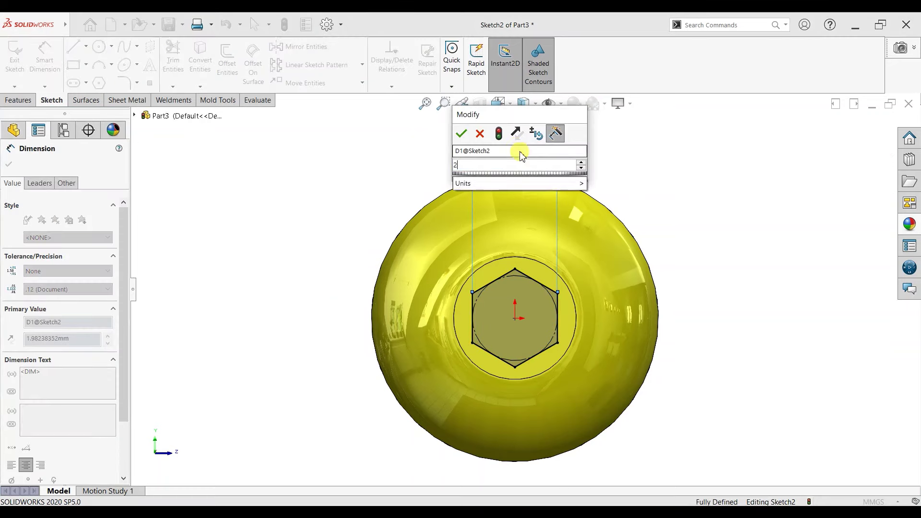
key("Return")
left_click(9, 164)
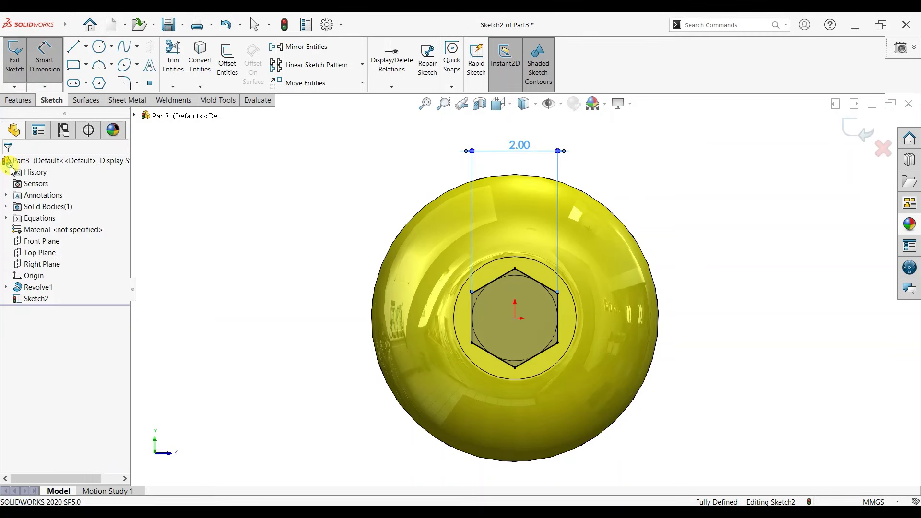
left_click(18, 100)
left_click(164, 74)
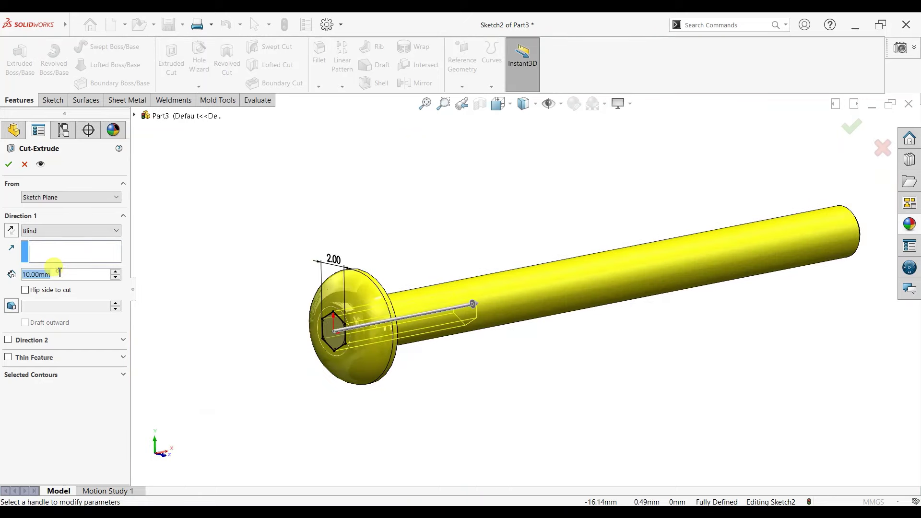
Step: Cut the hexagon 1 mm deep (Blind) into the head and orbit to inspect the socket
type("1")
key("Return")
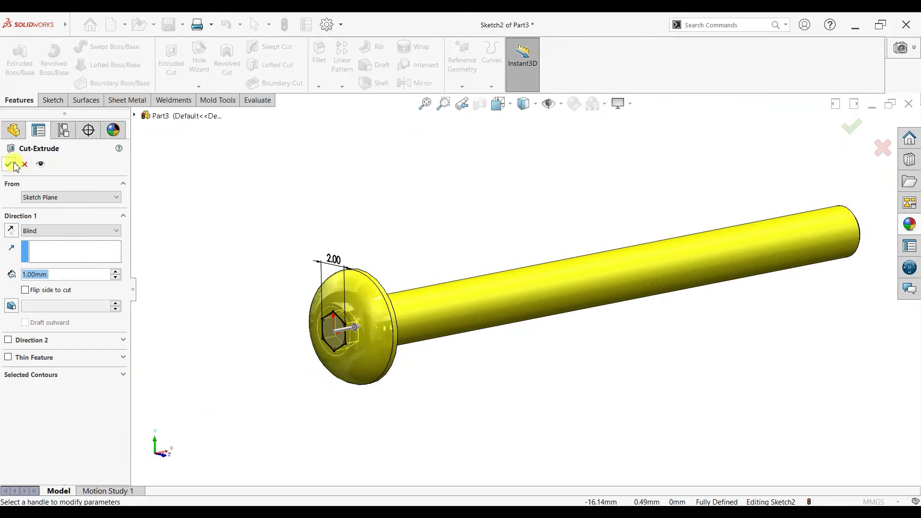
left_click(13, 164)
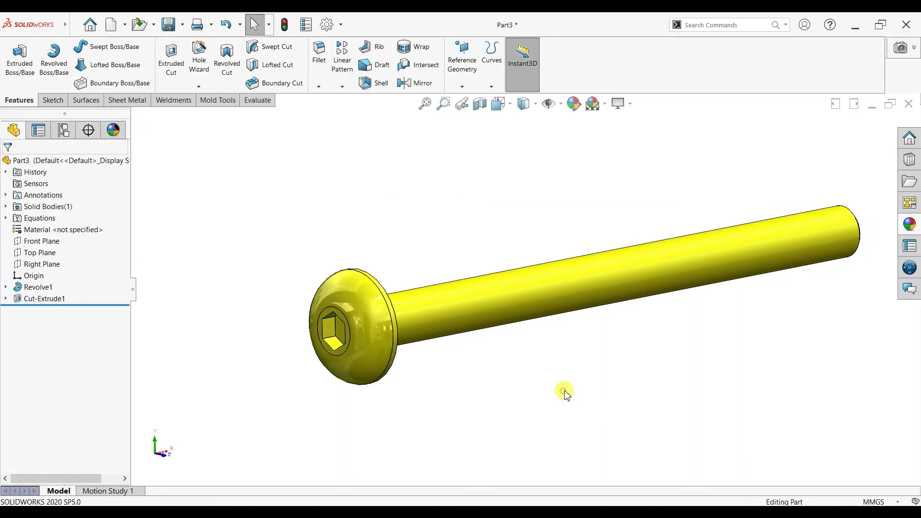
scroll(564, 393, "up", 5)
middle_click_drag(806, 281, 674, 317)
mouse_move(691, 288)
middle_mouse_down()
mouse_move(789, 284)
mouse_move(781, 324)
mouse_move(753, 265)
middle_mouse_up()
middle_click_drag(658, 337, 594, 353)
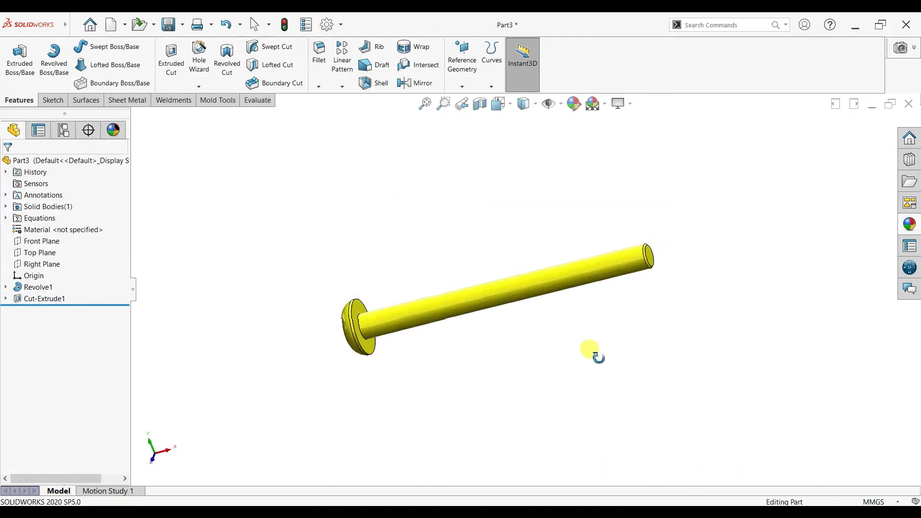
Step: Save the pin as Part2, then create a new empty part
left_click(184, 25)
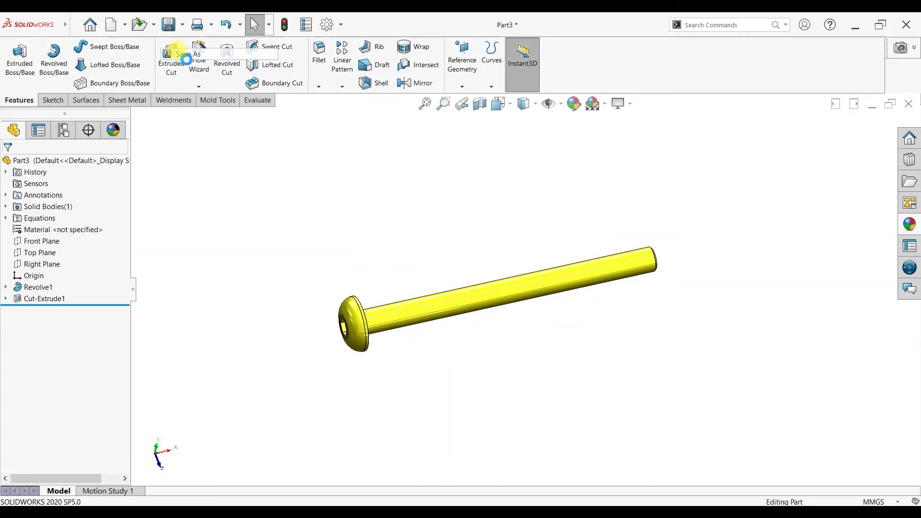
left_click(181, 56)
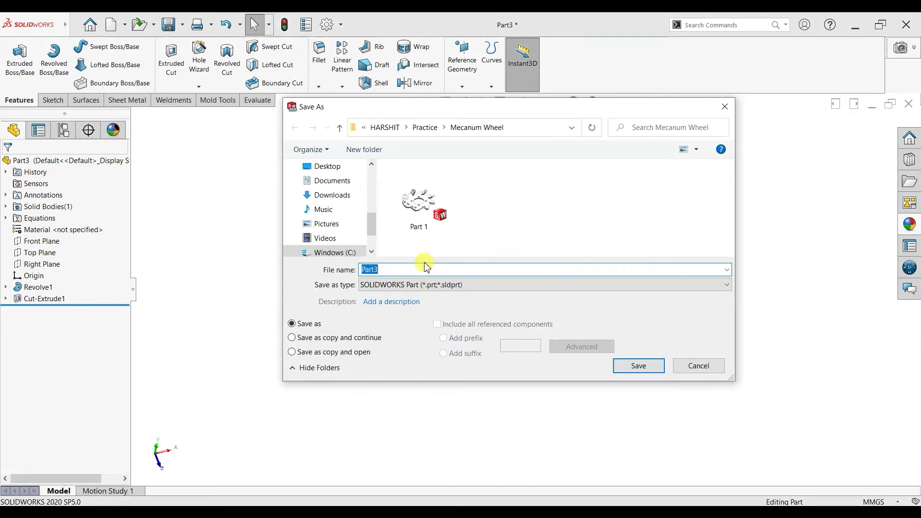
key("BackSpace")
type("2")
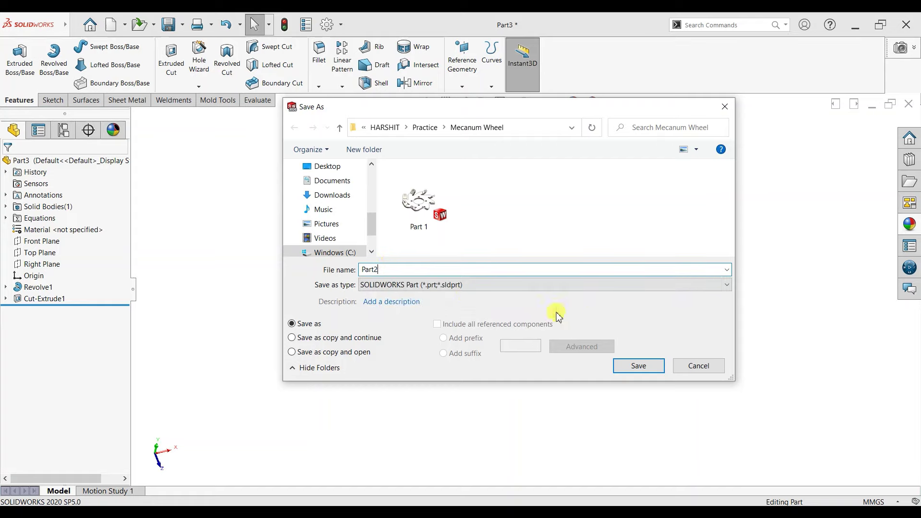
left_click(630, 365)
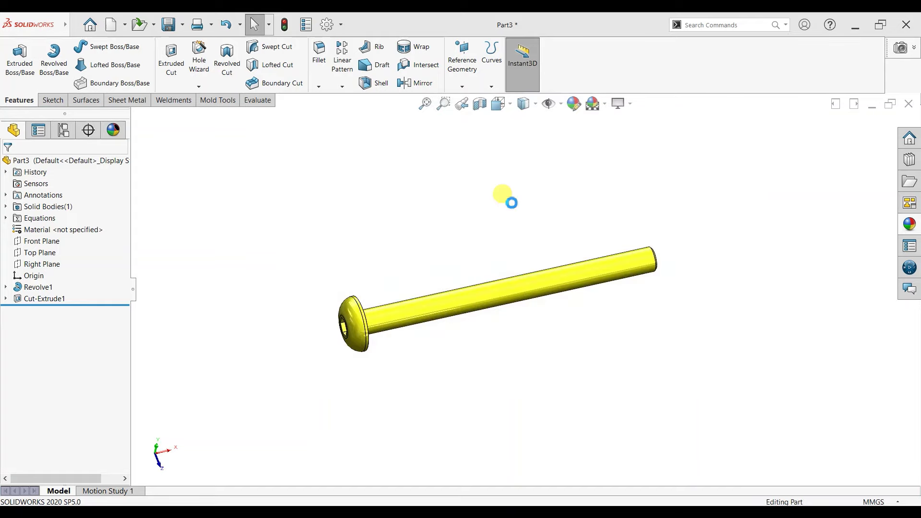
key("ctrl+n")
Step: Start a sketch on the Front Plane and draw a vertical centerline up from the origin
left_click(60, 101)
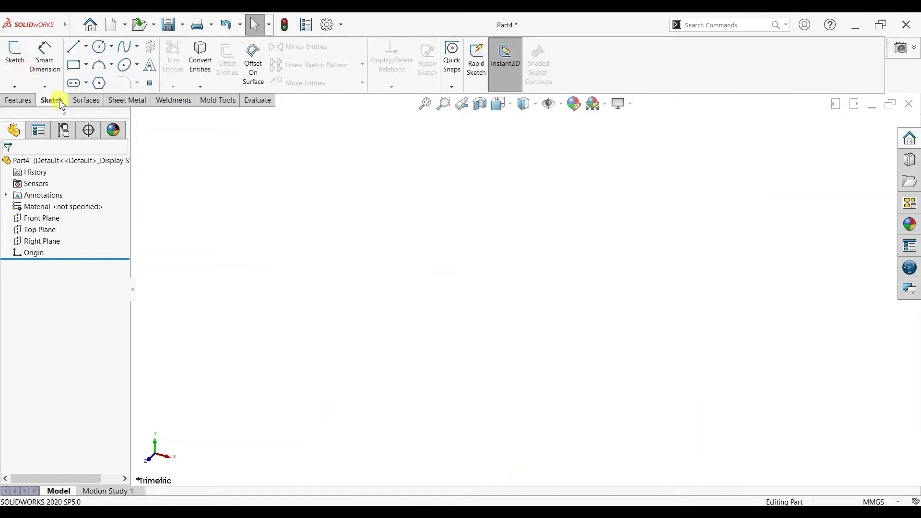
left_click(15, 53)
left_click(398, 182)
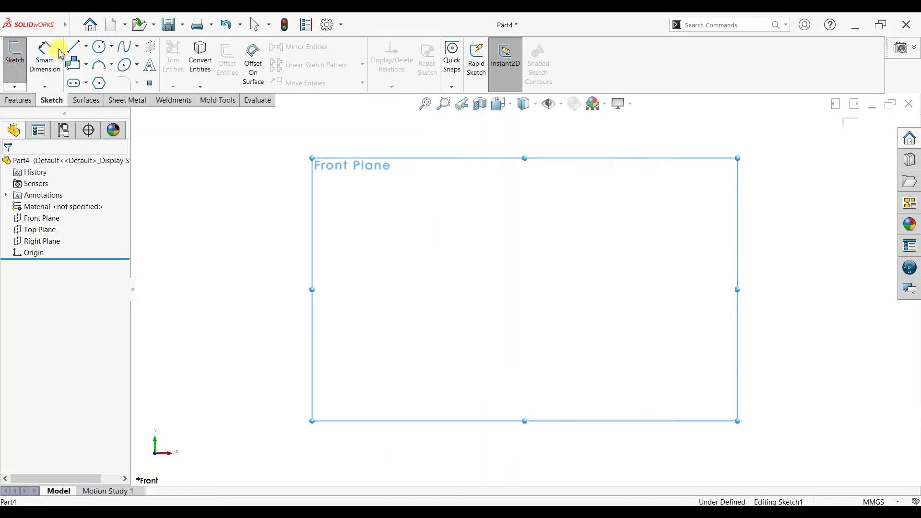
left_click(73, 47)
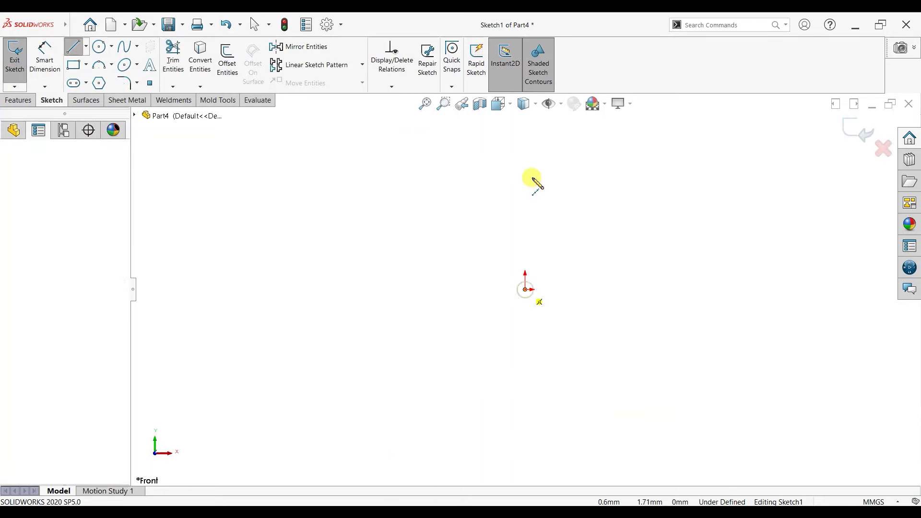
left_click(525, 289)
left_click(552, 154)
key("Escape")
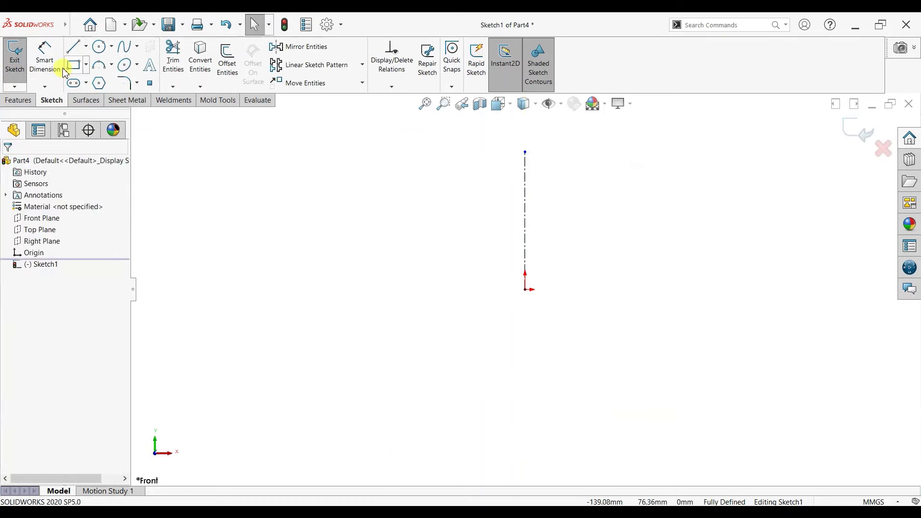
Step: Draw a closed stepped line profile left of the centerline, from its top back to the origin
key("l")
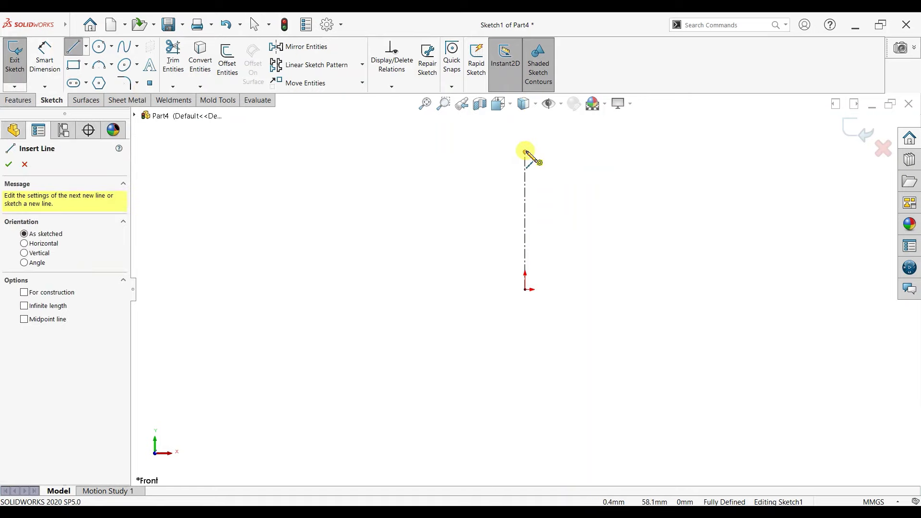
left_click(524, 152)
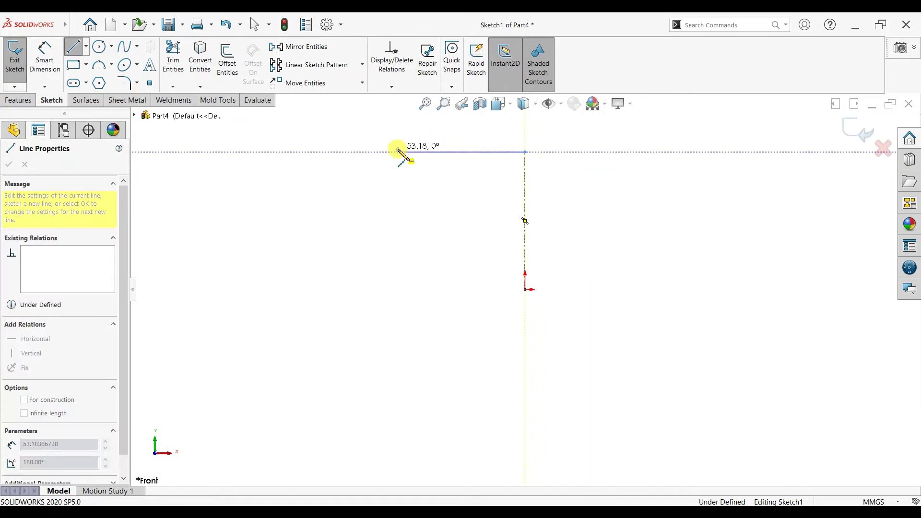
left_click(398, 152)
left_click(398, 198)
left_click(296, 197)
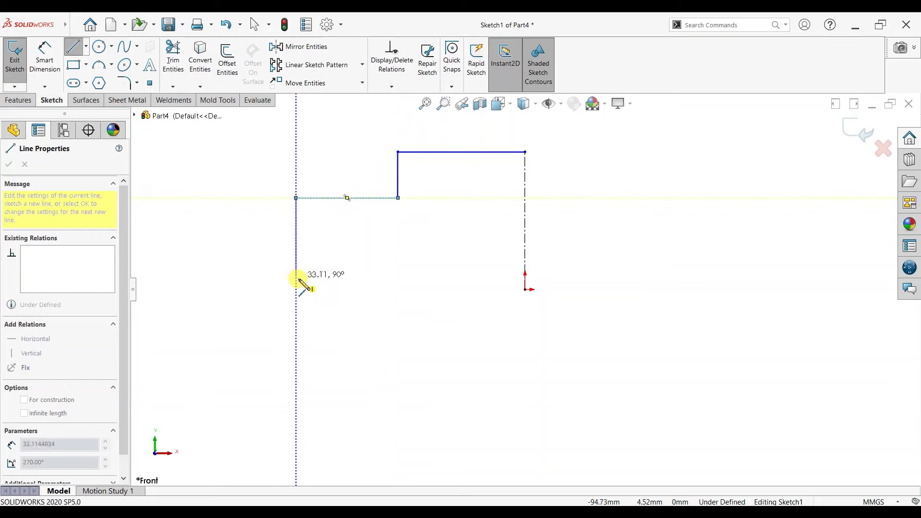
left_click(296, 289)
left_click(524, 289)
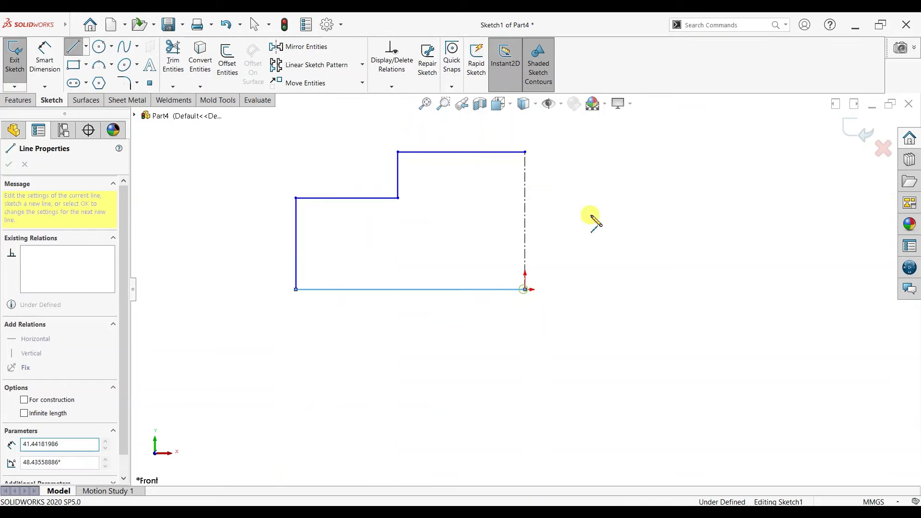
right_click(592, 218)
left_click(619, 222)
left_click(44, 57)
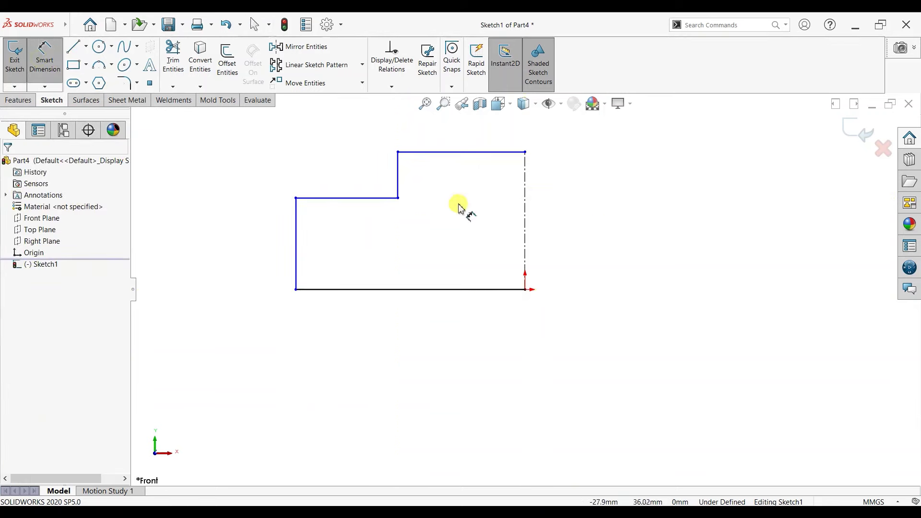
Step: Dimension the profile's step heights as 0.85 (upper) and 1.00 (lower)
middle_click_drag(475, 265, 482, 278, "ctrl")
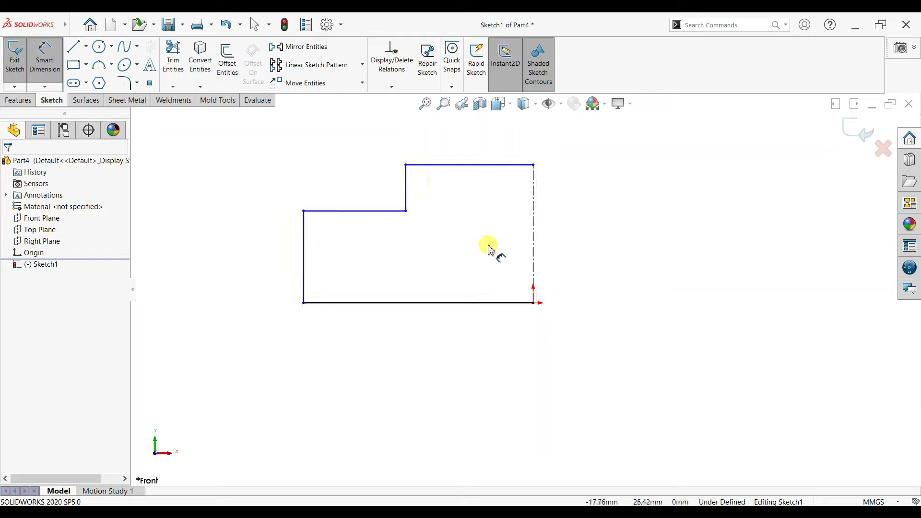
left_click(388, 211)
left_click(411, 165)
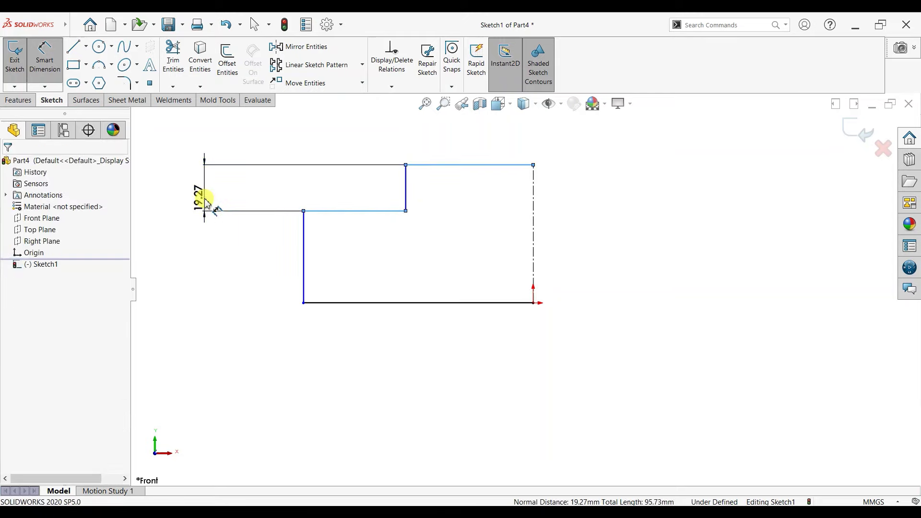
left_click(205, 200)
type("0.85")
key("Return")
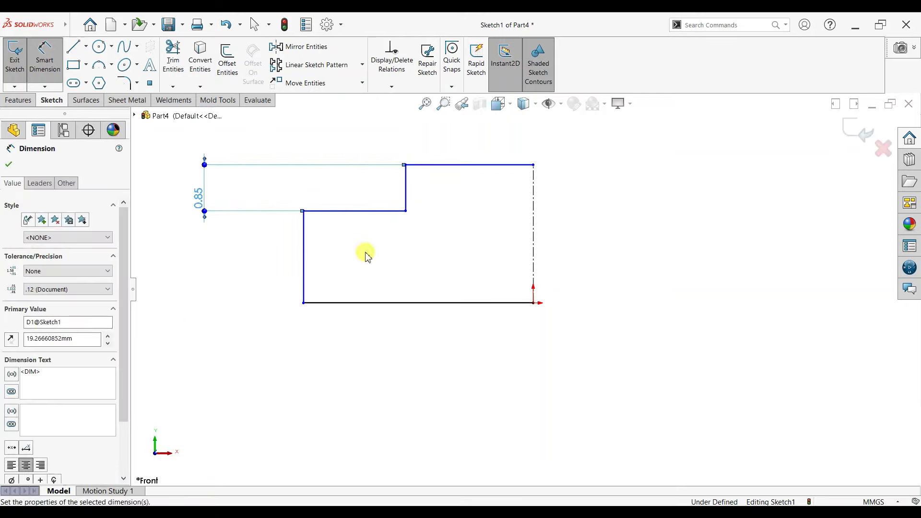
left_click(395, 299)
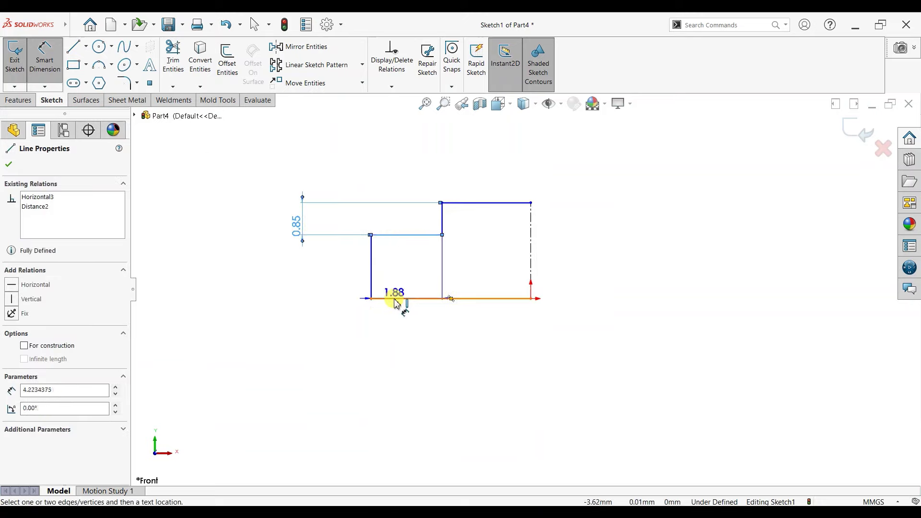
left_click(236, 285)
left_click(236, 287)
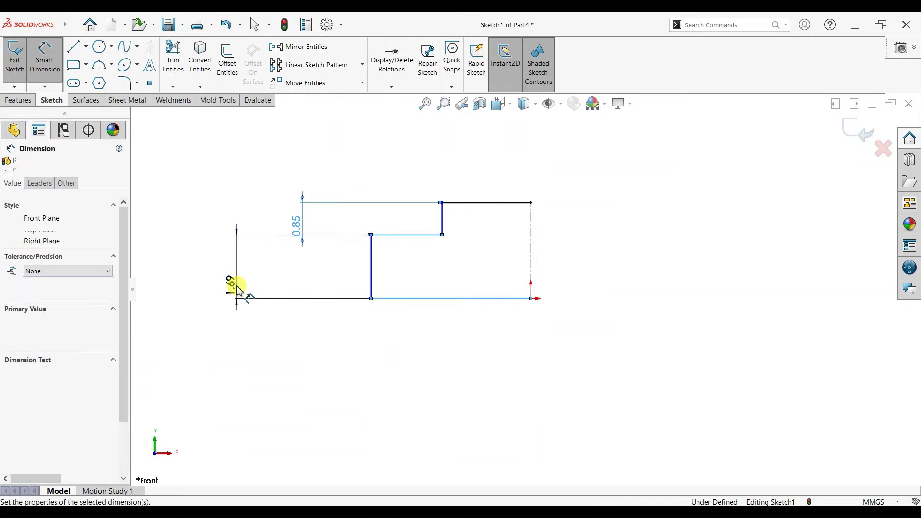
type("1")
key("Return")
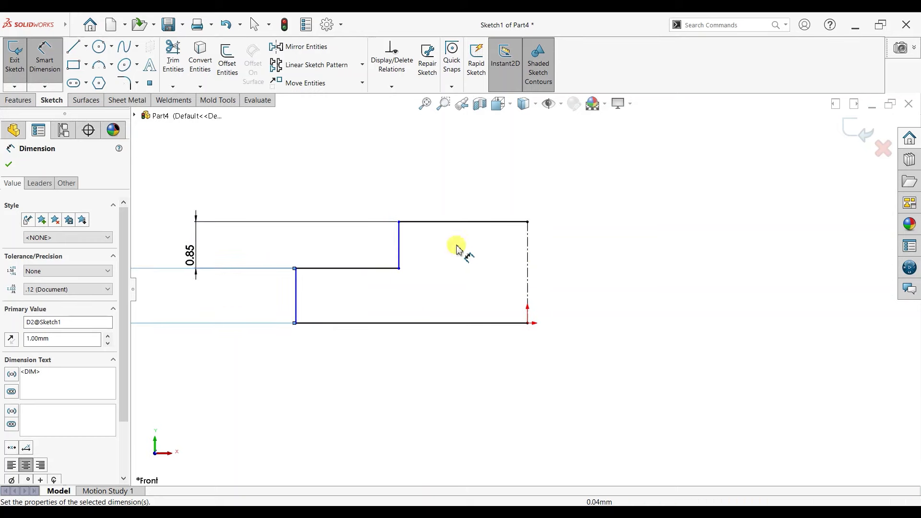
left_click(9, 164)
Step: Draw a vertical line across the profile and power-trim away the segments to its right
key("l")
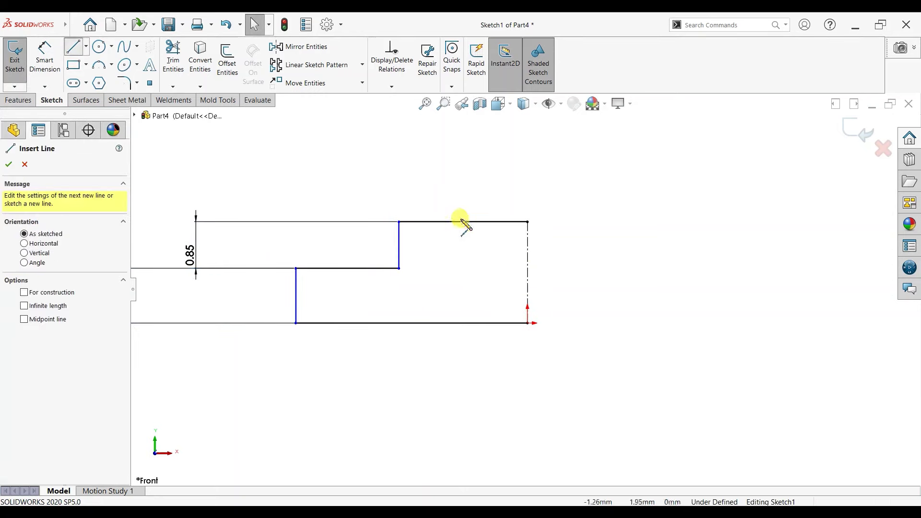
left_click(482, 221)
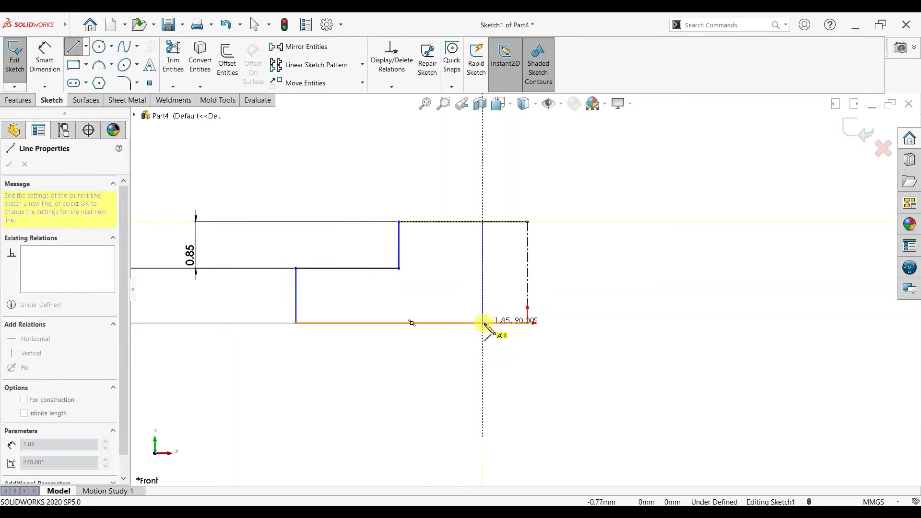
left_click(483, 323)
right_click(542, 254)
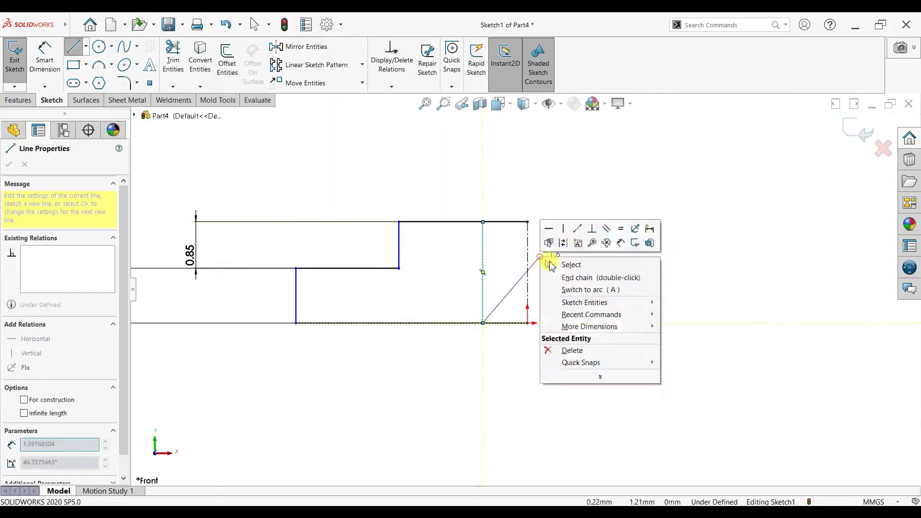
left_click(552, 262)
left_click_drag(491, 181, 504, 356)
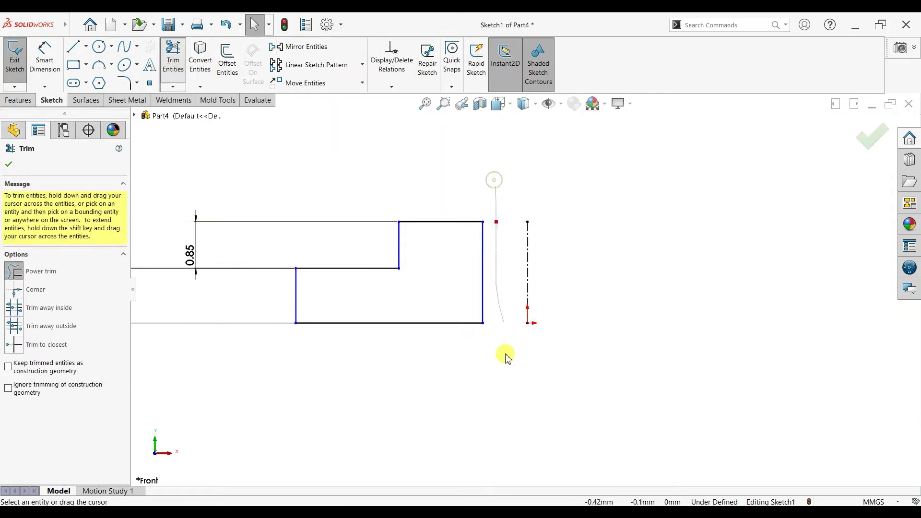
left_click(10, 163)
left_click(44, 55)
Step: Dimension the profile's right edge 1.50 from the centerline, after trying 1.00 and 2.00
left_click(484, 263)
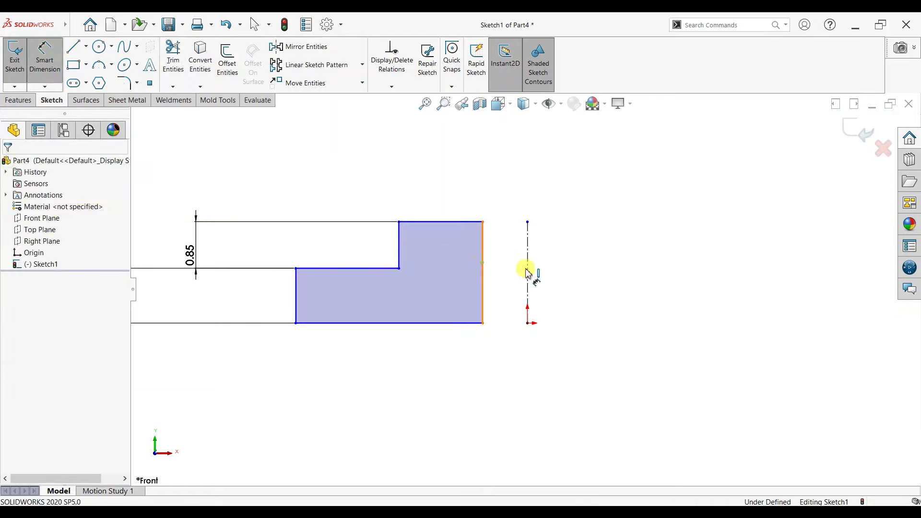
left_click(529, 271)
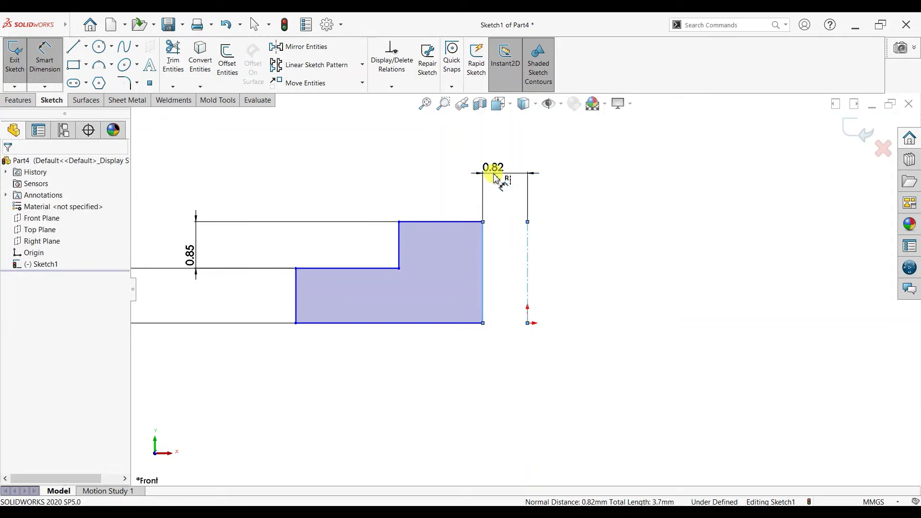
left_click(494, 177)
type("1")
key("Return")
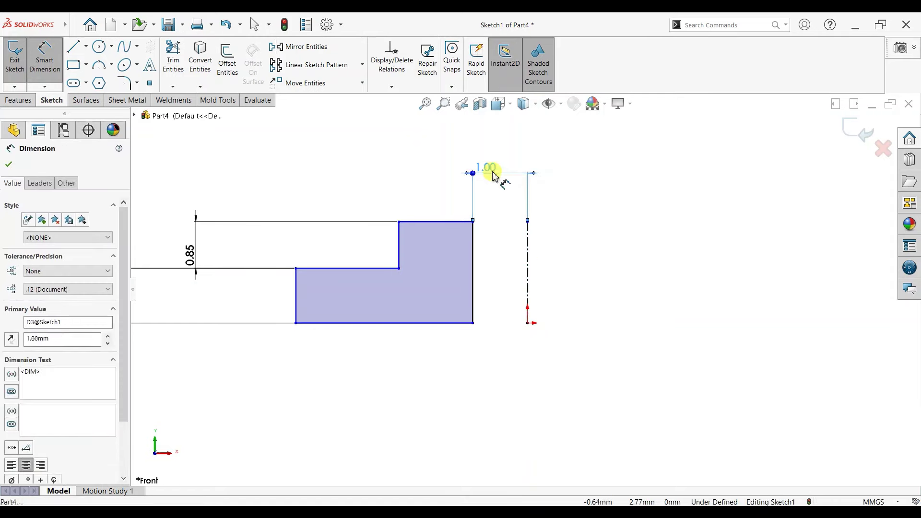
key("Escape")
double_click(494, 173)
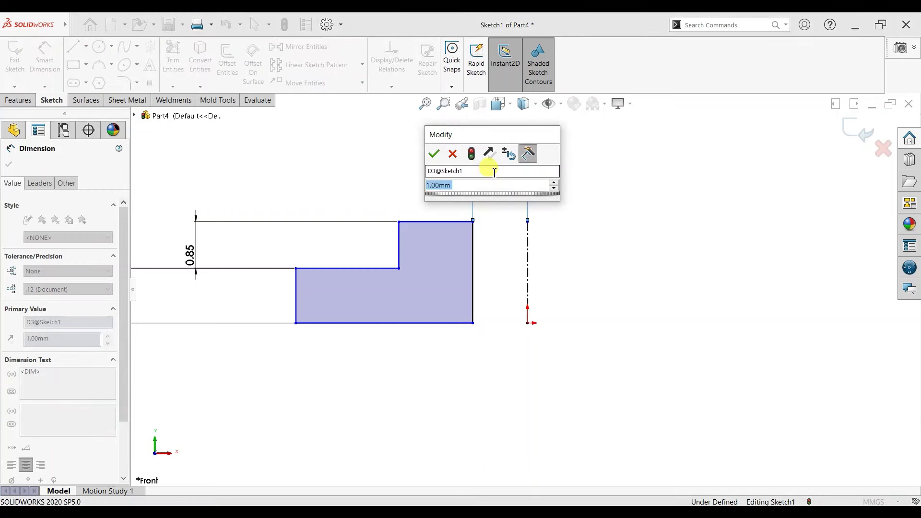
type("2")
key("Return")
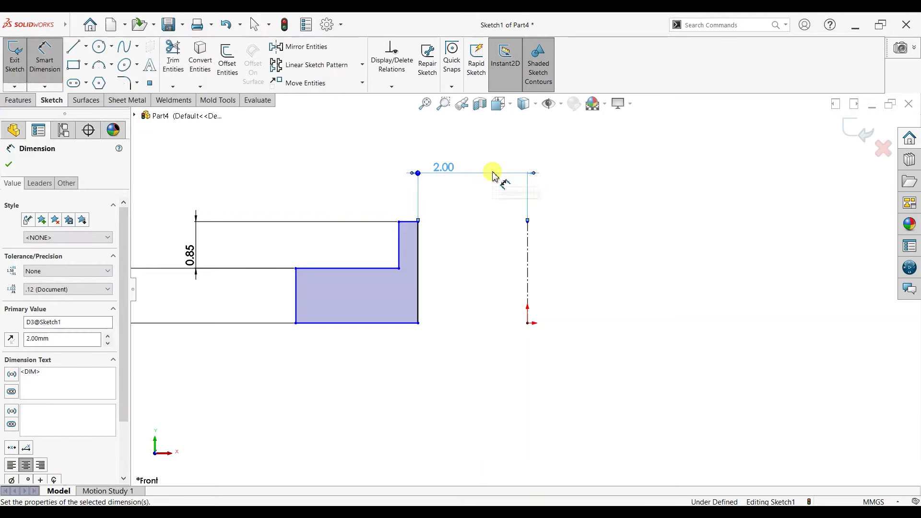
key("Escape")
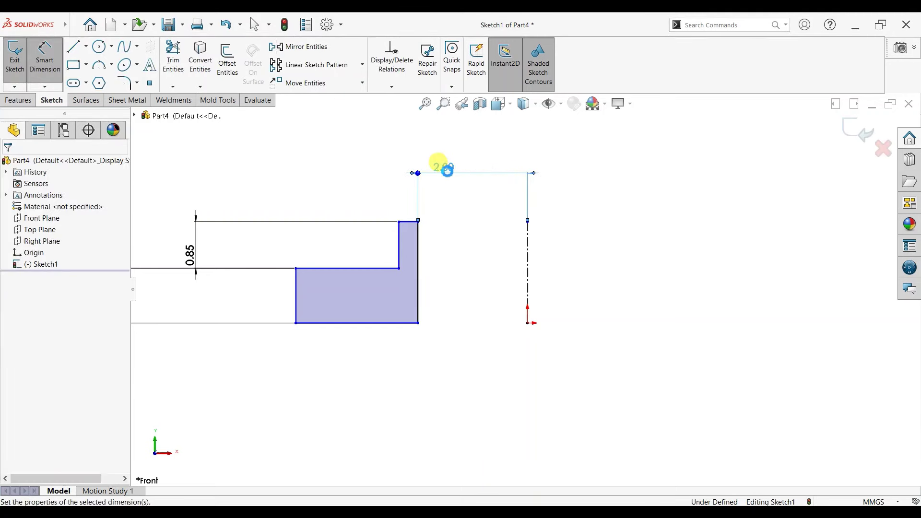
double_click(447, 168)
type("1.5")
key("Return")
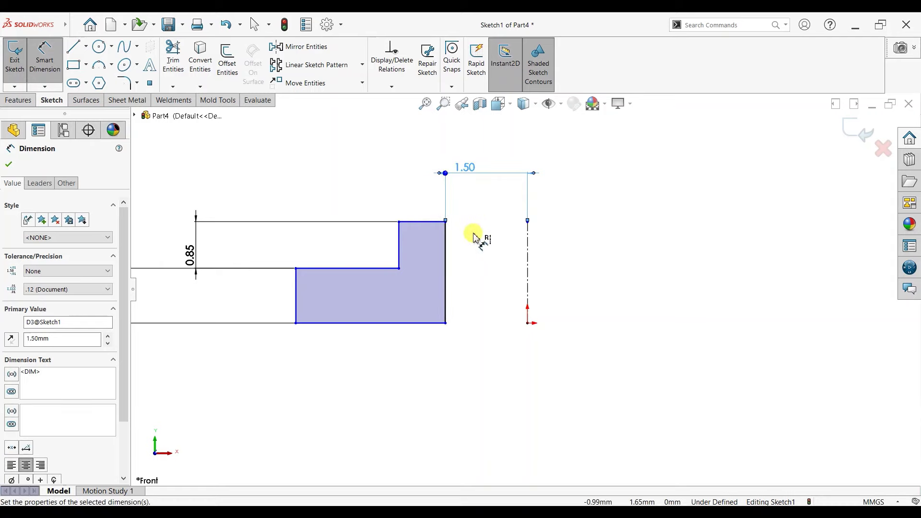
Step: Dimension the left edge 3.75 and the step edge 1.875 from the centerline
scroll(474, 235, "up", 1)
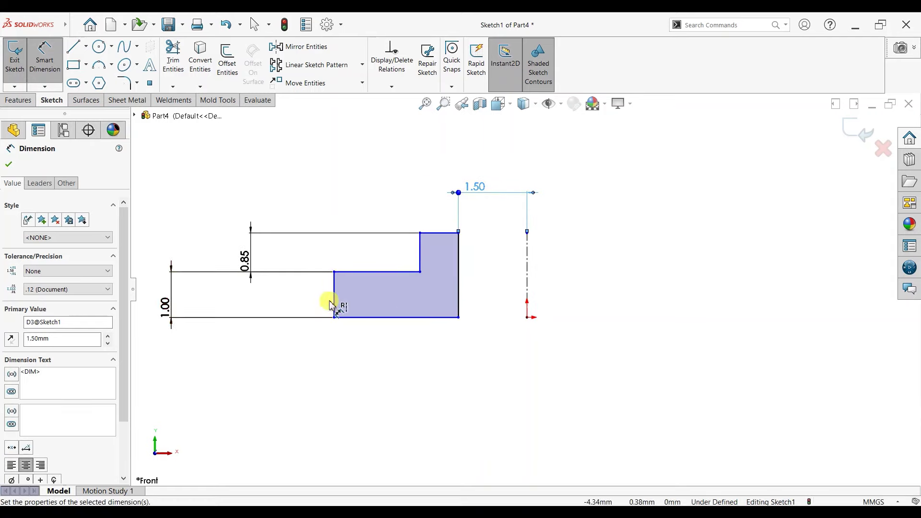
left_click(527, 287)
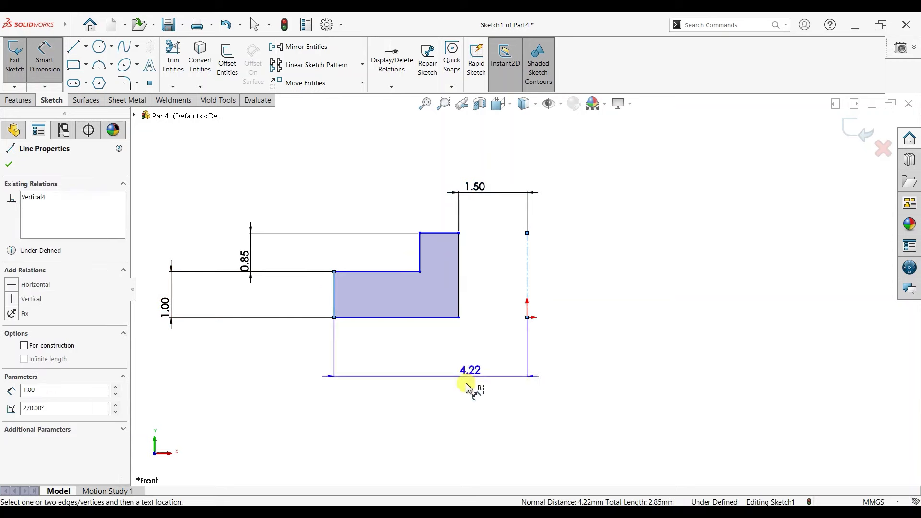
left_click(465, 390)
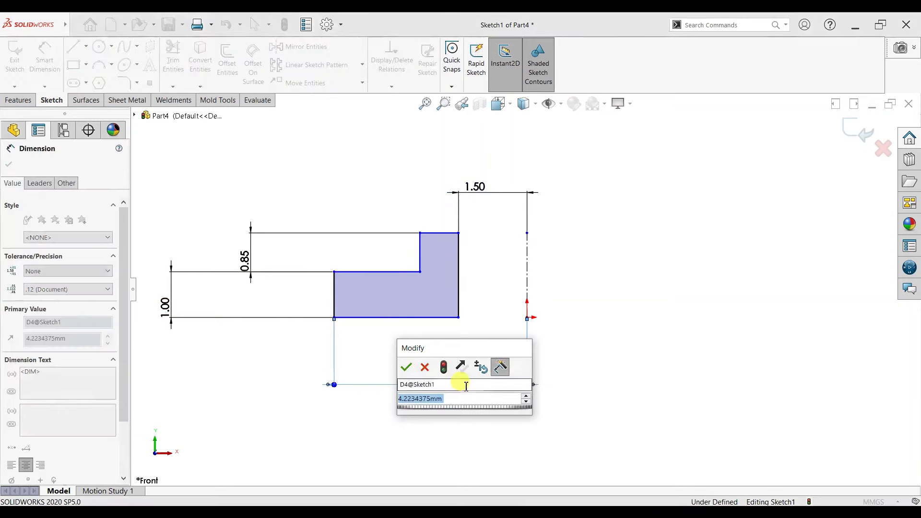
type("7.50/2")
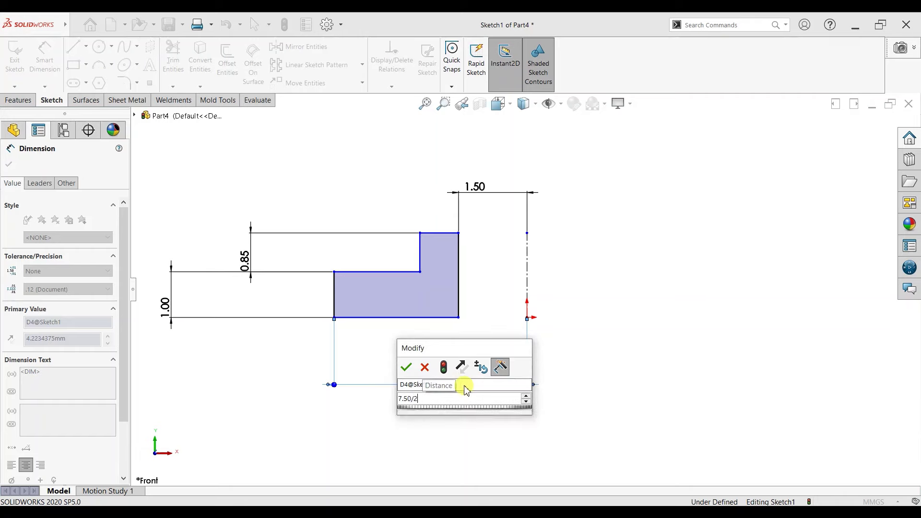
key("Escape")
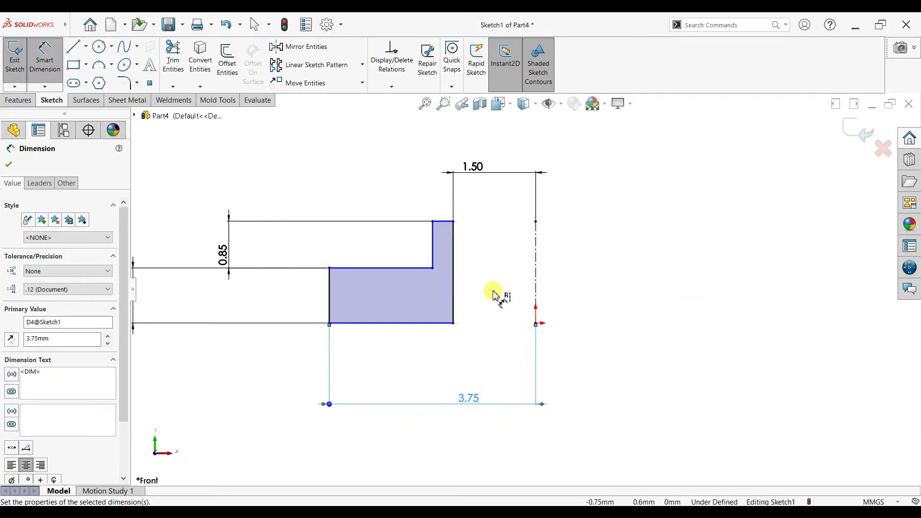
scroll(494, 293, "up", 1)
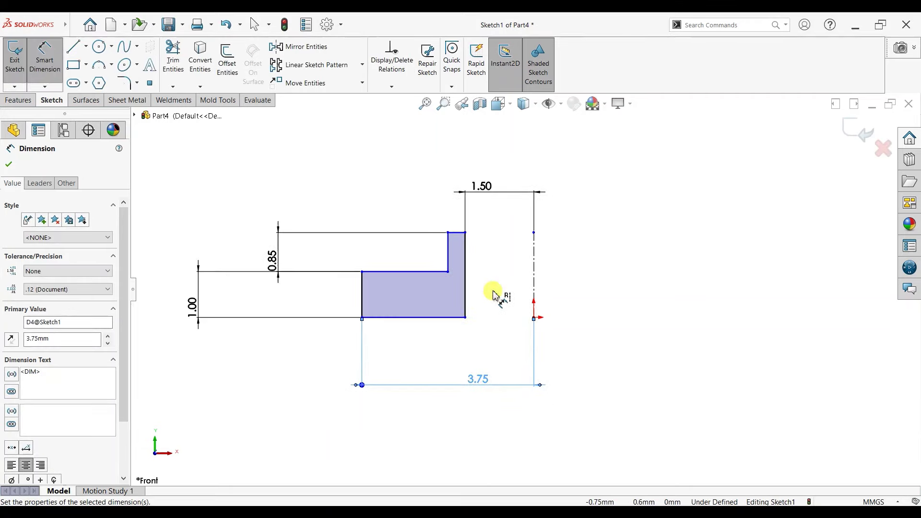
left_click(449, 257)
left_click(534, 259)
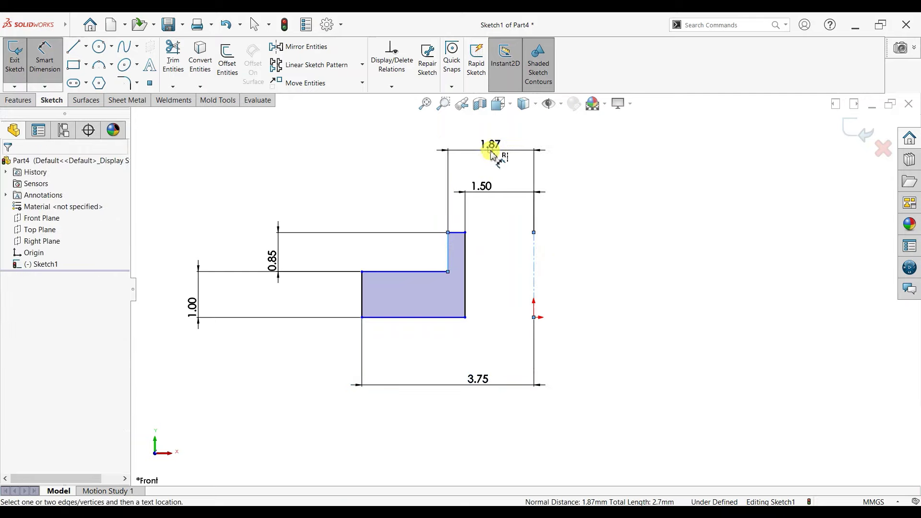
left_click(493, 154)
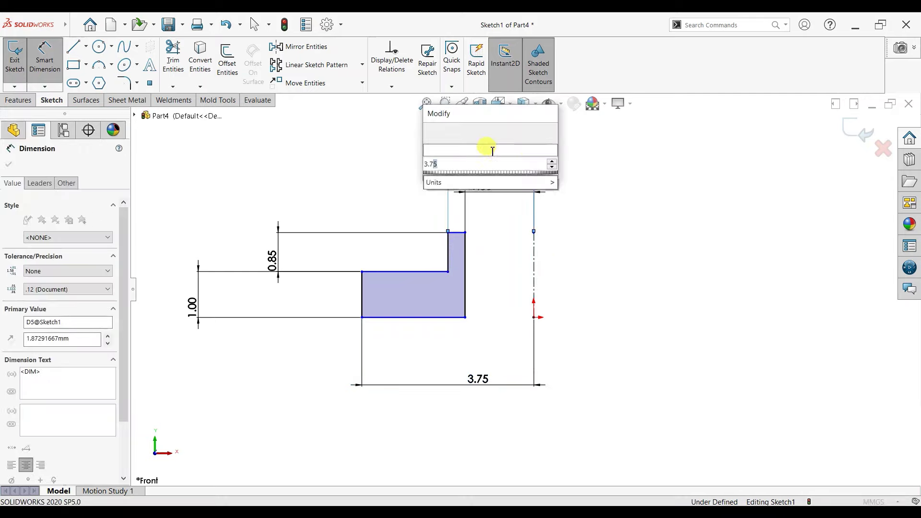
key("Escape")
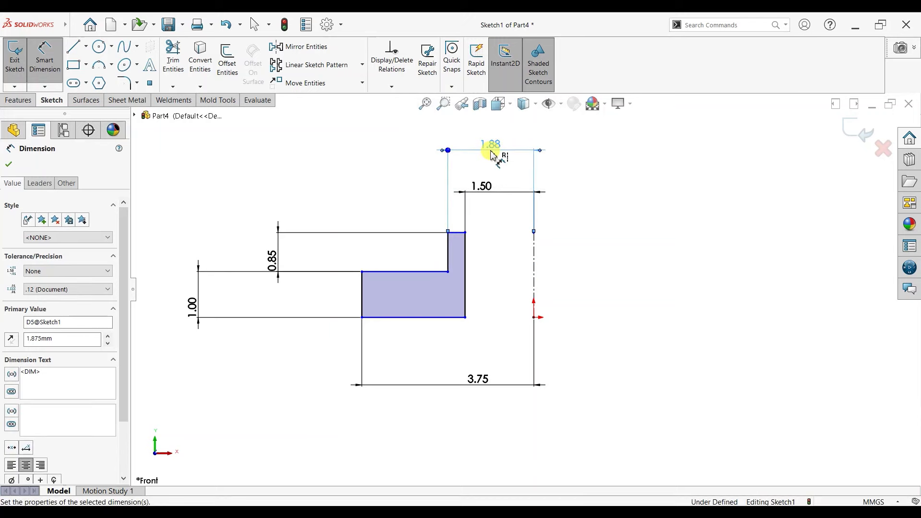
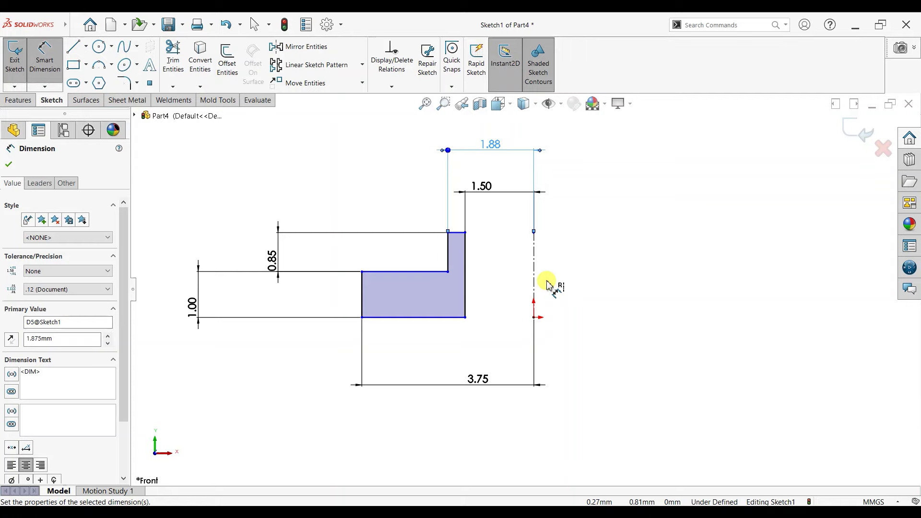
Step: Change the washer profile's 1.88 step-width dimension to 2.63 (2.625)
left_click(548, 283)
left_click(495, 151)
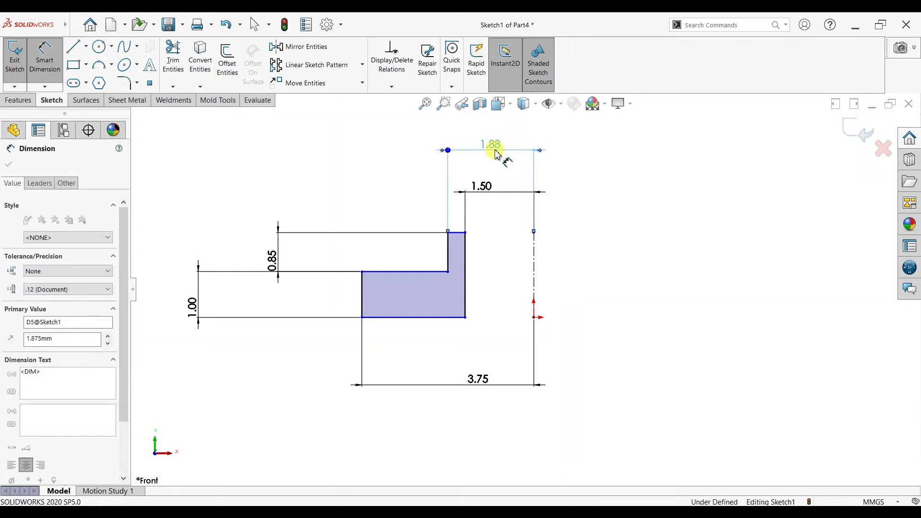
type("2.6")
key("Escape")
key("ctrl+z")
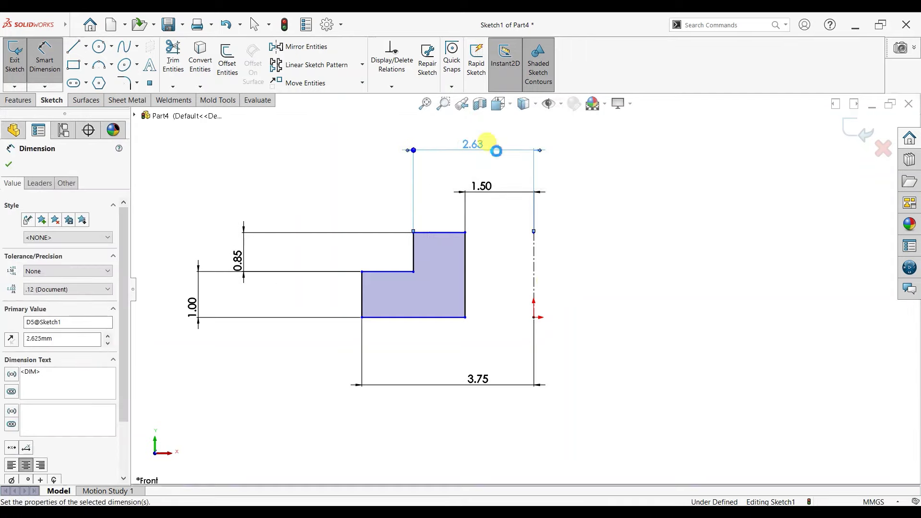
left_click(15, 167)
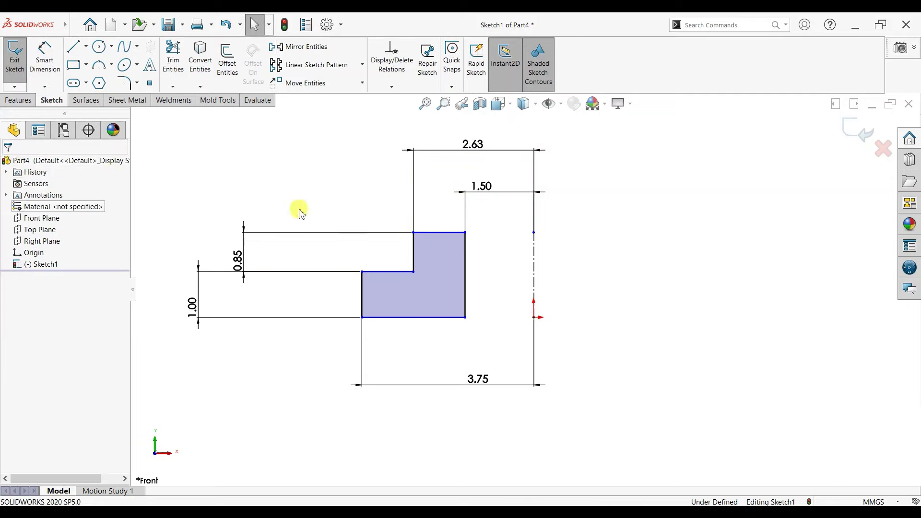
left_click(19, 100)
Step: Revolve the stepped profile a full 360° into a solid washer
left_click(55, 60)
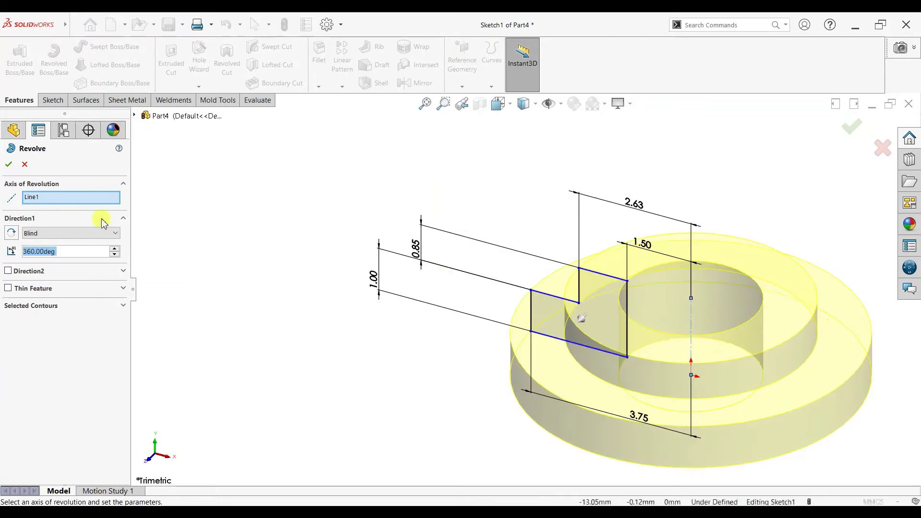
key("Return")
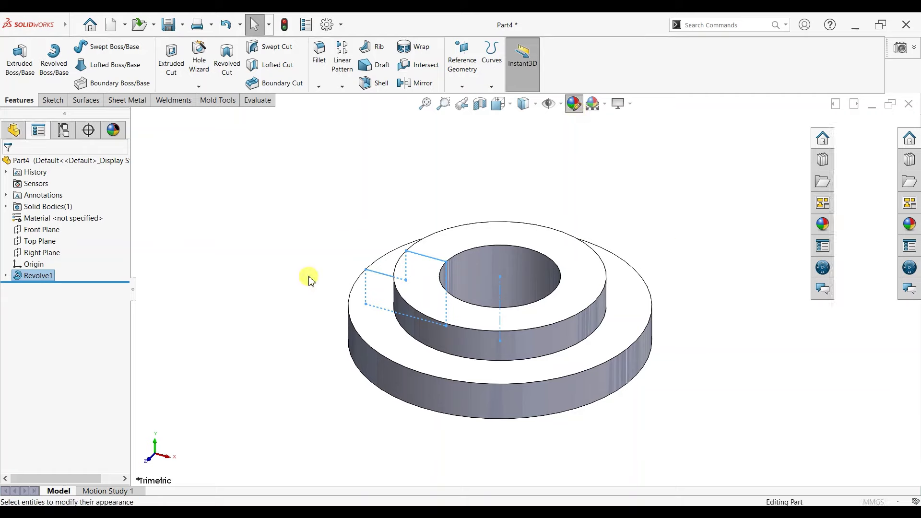
left_click_drag(124, 309, 124, 341)
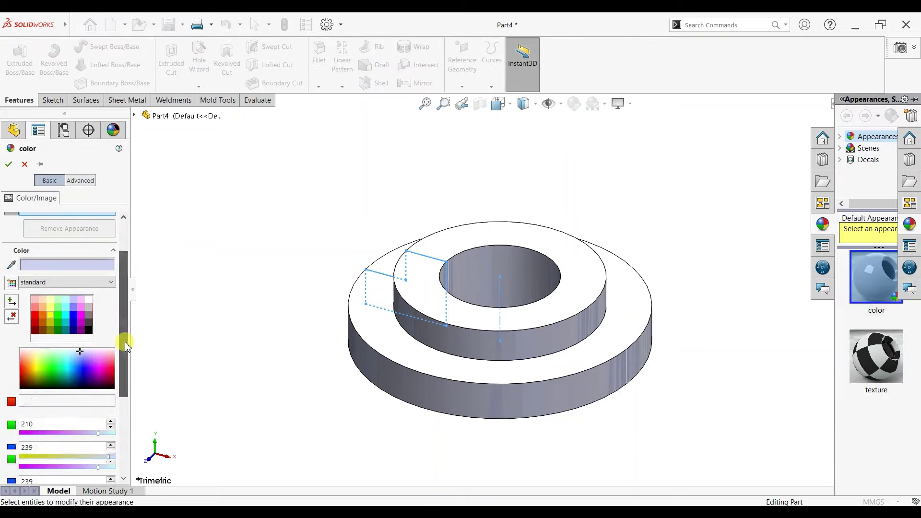
Step: Colour the washer light blue (RGB 27, 175, 255) and view it from below
left_click(84, 181)
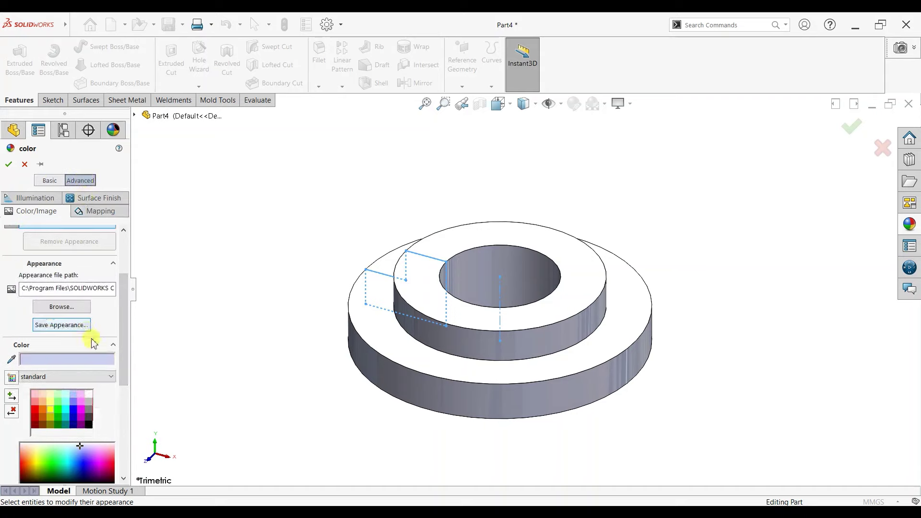
left_click_drag(124, 346, 124, 394)
left_click(85, 370)
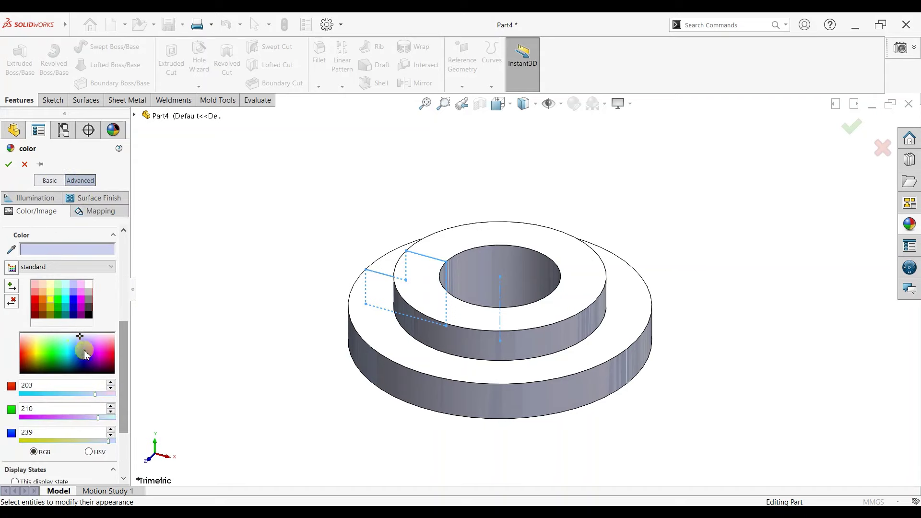
left_click(74, 354)
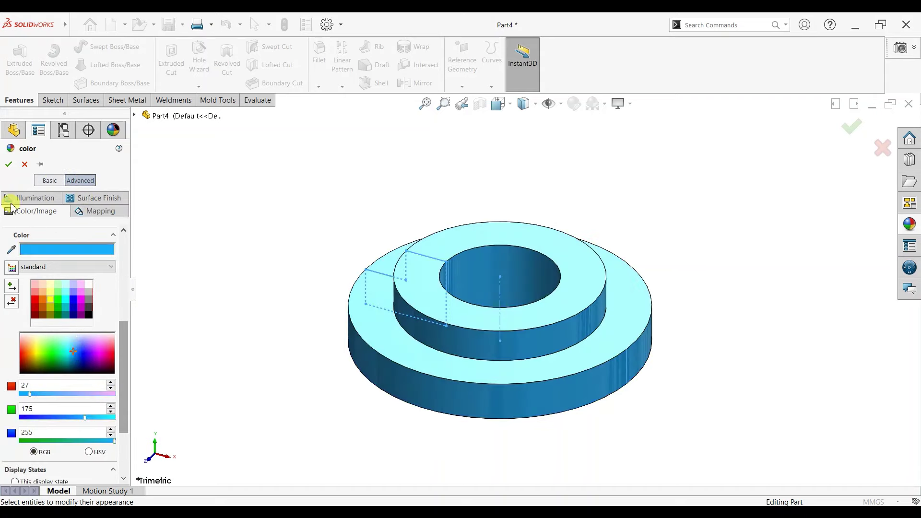
left_click(8, 164)
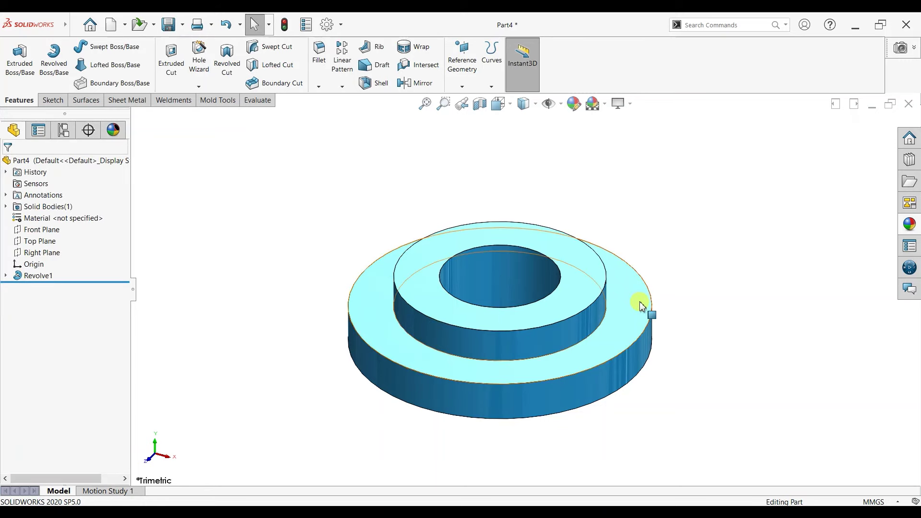
mouse_move(644, 309)
middle_mouse_down()
mouse_move(715, 146)
mouse_move(611, 160)
mouse_move(709, 245)
middle_mouse_up()
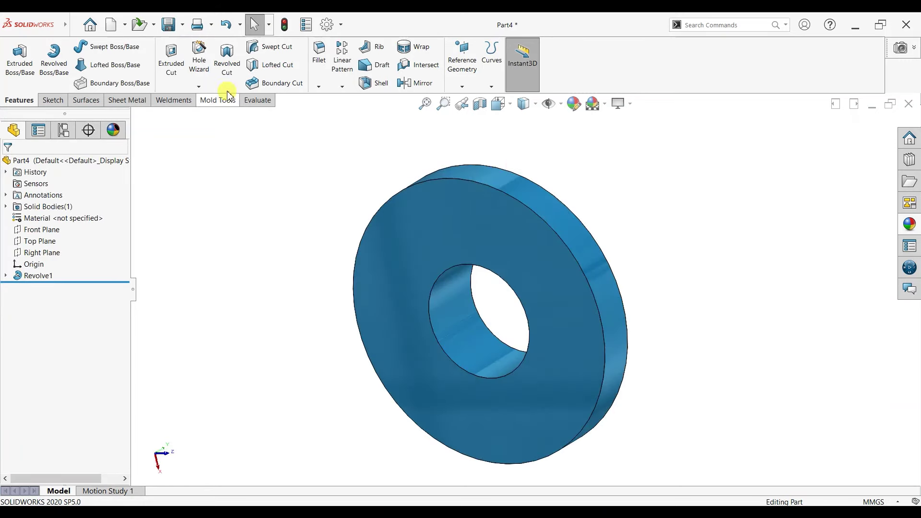
Step: Save the washer part as Part3 in the Mecanum Wheel folder
left_click(184, 25)
left_click(181, 55)
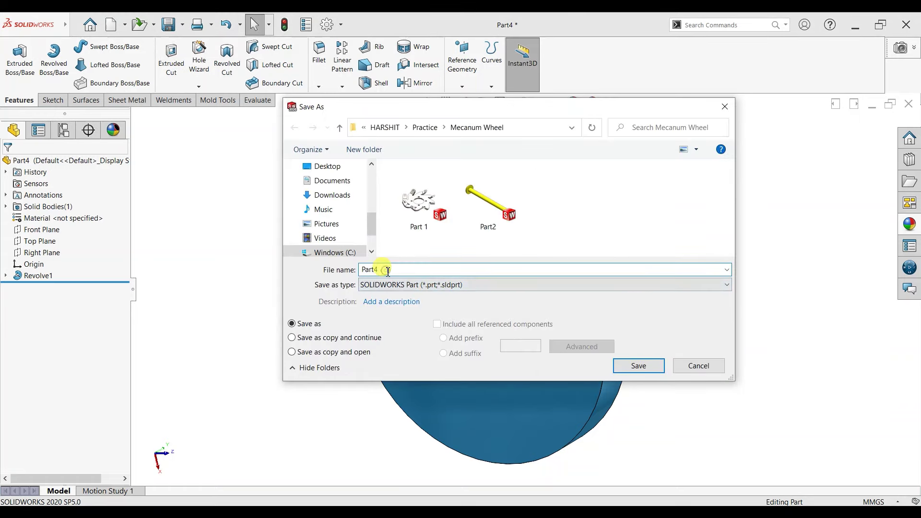
type("Part3")
left_click(638, 364)
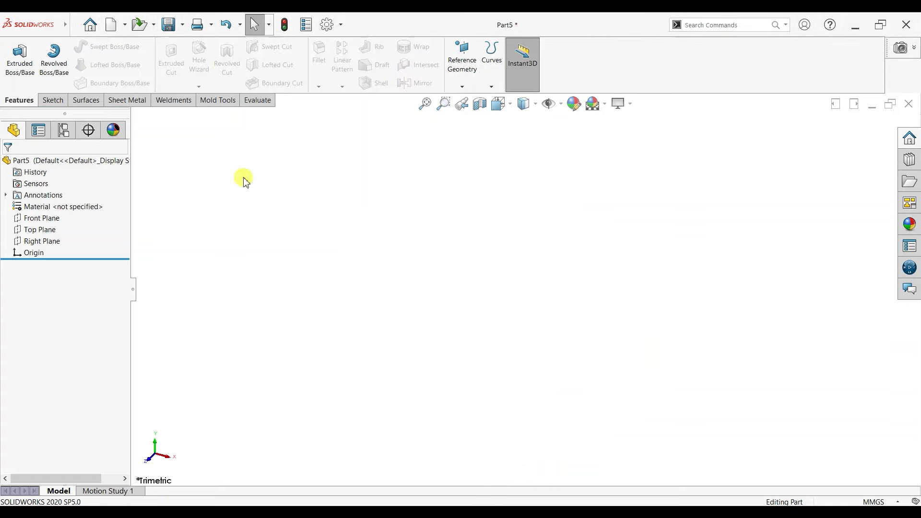
Step: Sketch on the Front Plane a horizontal centerline running left from the origin
left_click(54, 101)
left_click(14, 60)
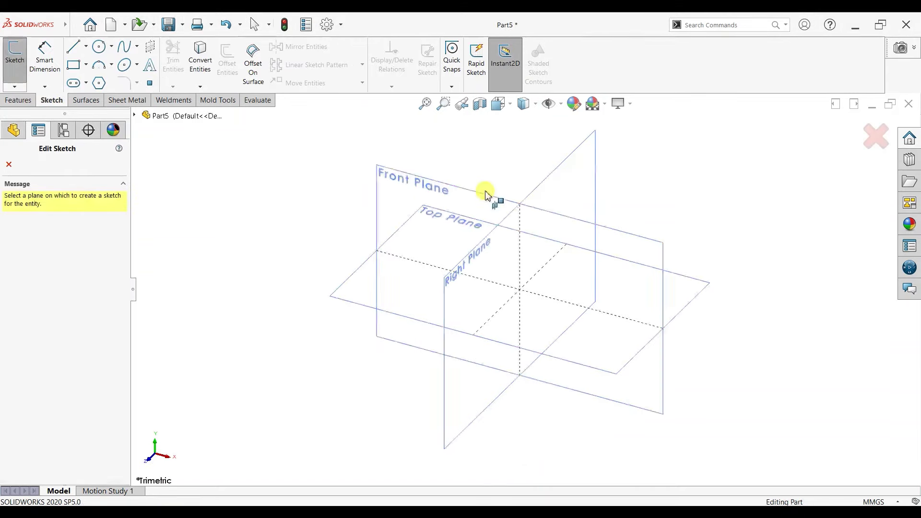
left_click(383, 183)
left_click(86, 46)
left_click(84, 73)
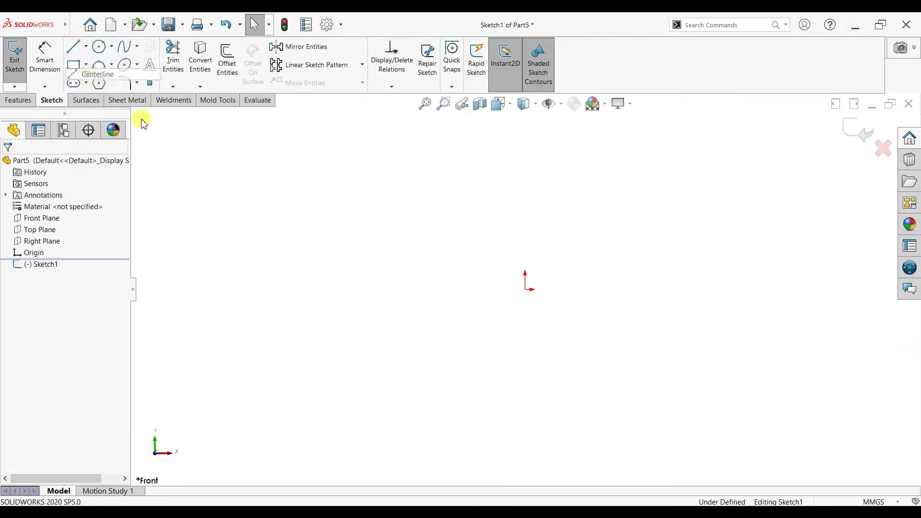
left_click_drag(527, 289, 330, 289)
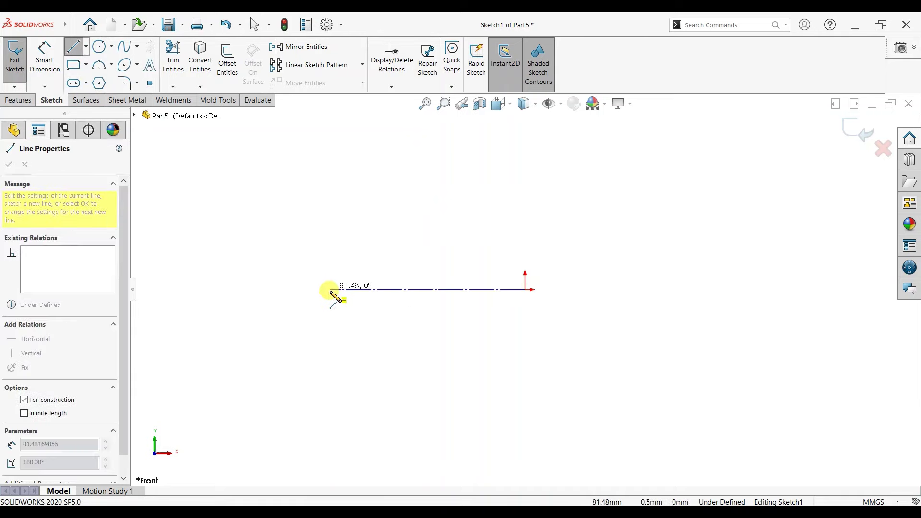
Step: Draw the closed stepped profile above the centerline with ordinary lines
right_click(361, 262)
left_click(379, 258)
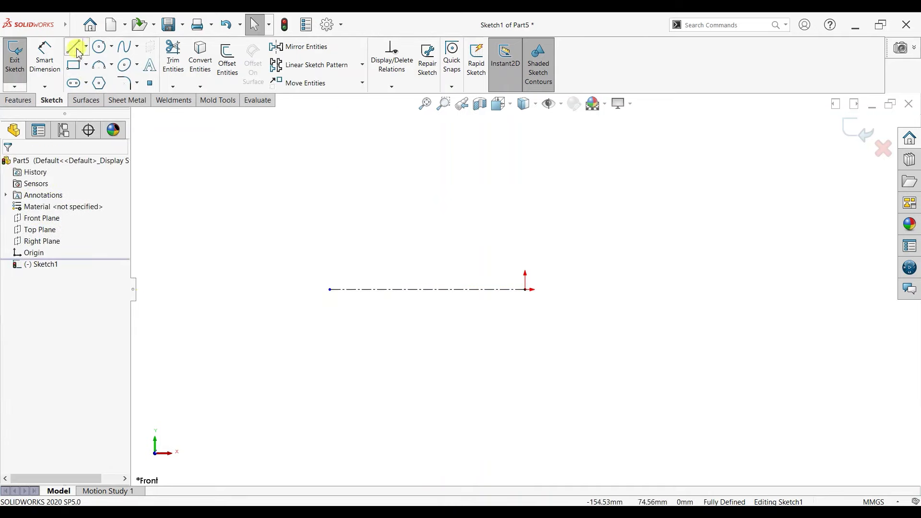
key("l")
left_click(525, 261)
left_click(329, 259)
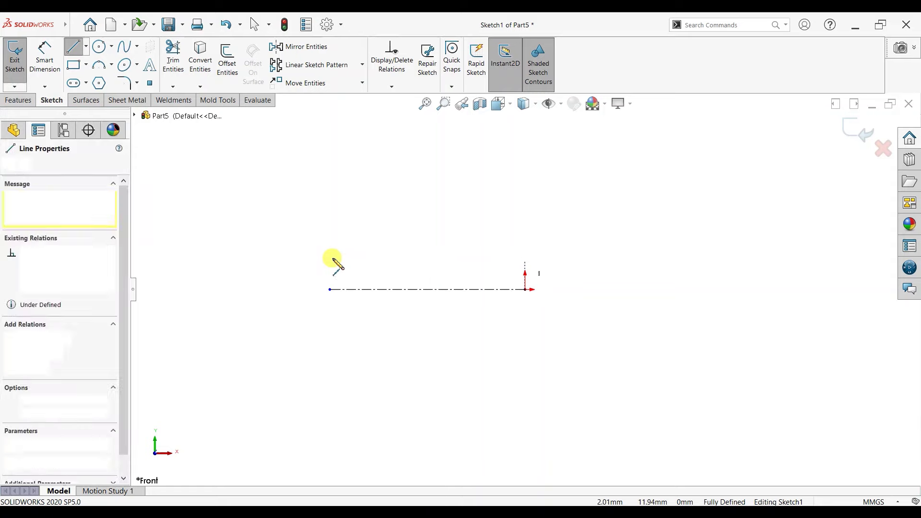
left_click(330, 259)
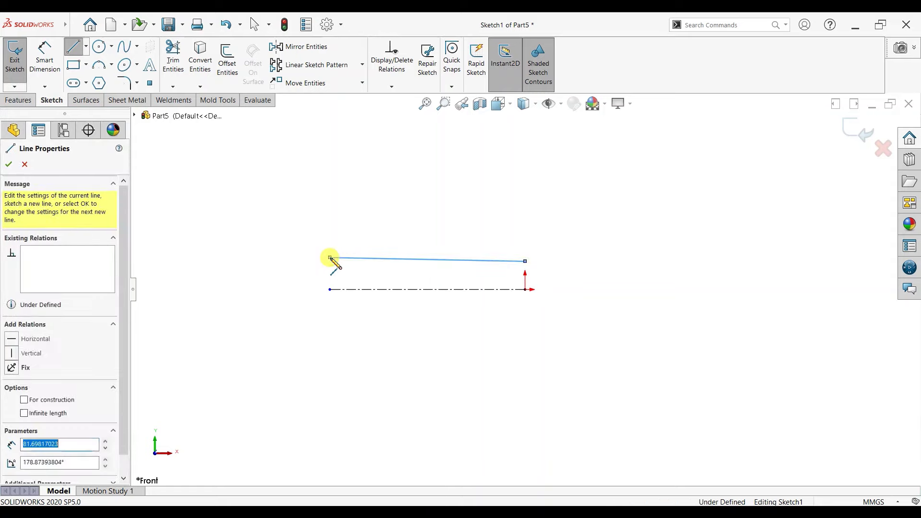
left_click(329, 232)
left_click(367, 232)
left_click(366, 180)
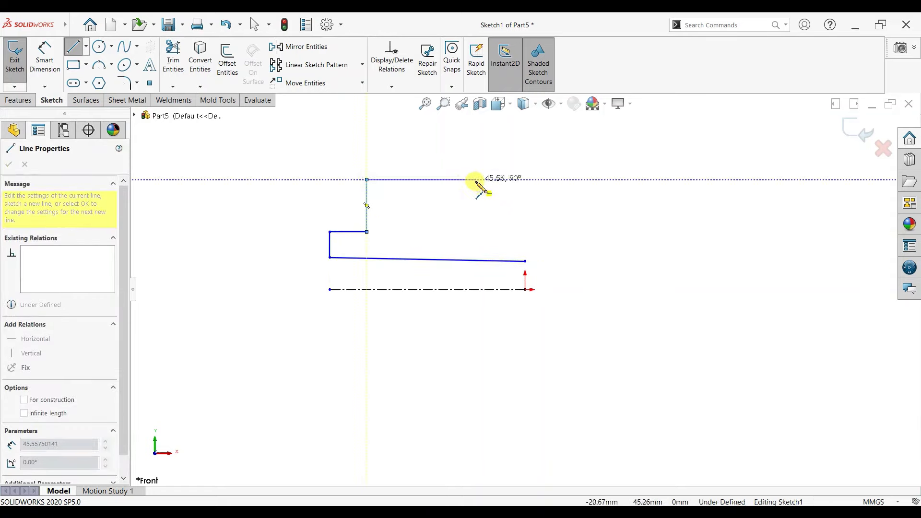
left_click(475, 180)
left_click(475, 233)
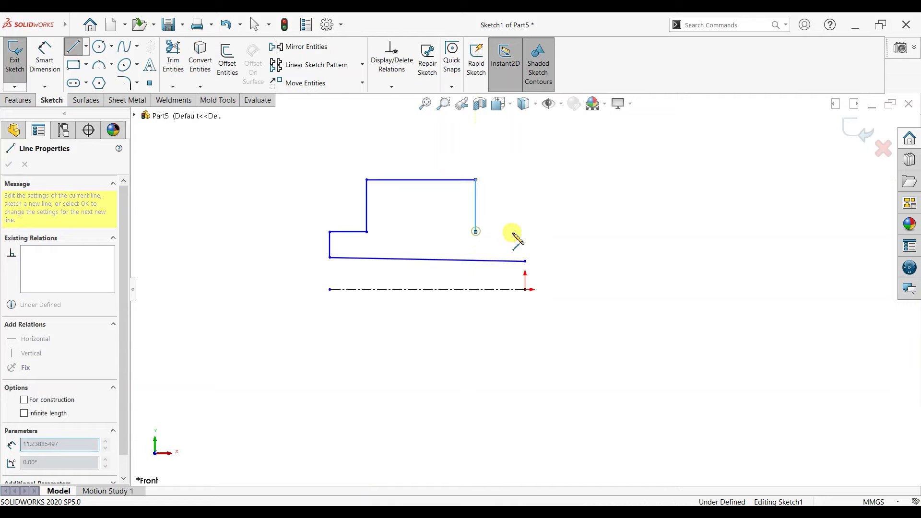
left_click(525, 232)
left_click(525, 261)
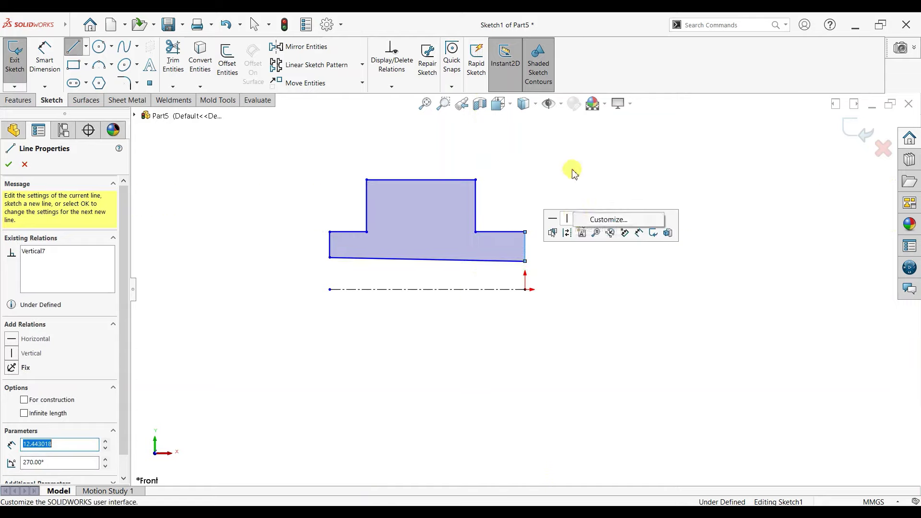
key("Escape")
Step: Make the bottom edge horizontal and align the top and bottom edge midpoints vertically
left_click(469, 263)
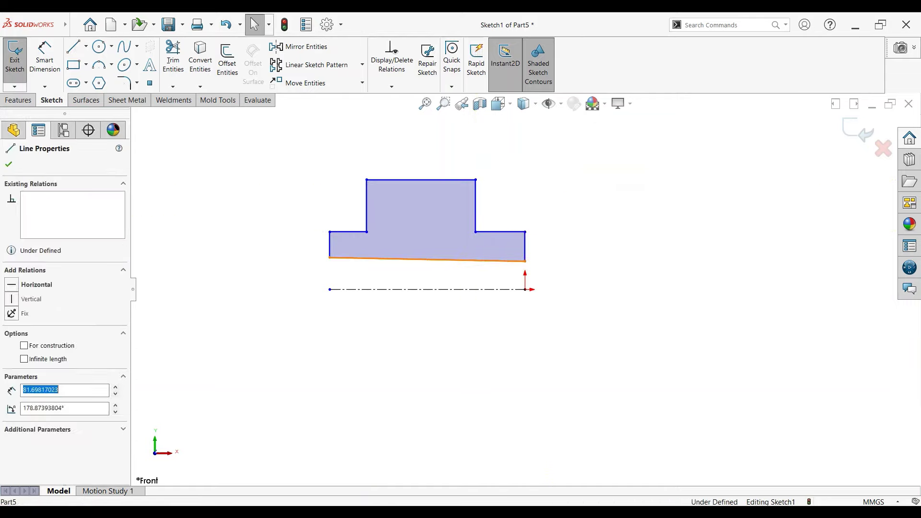
left_click(494, 217)
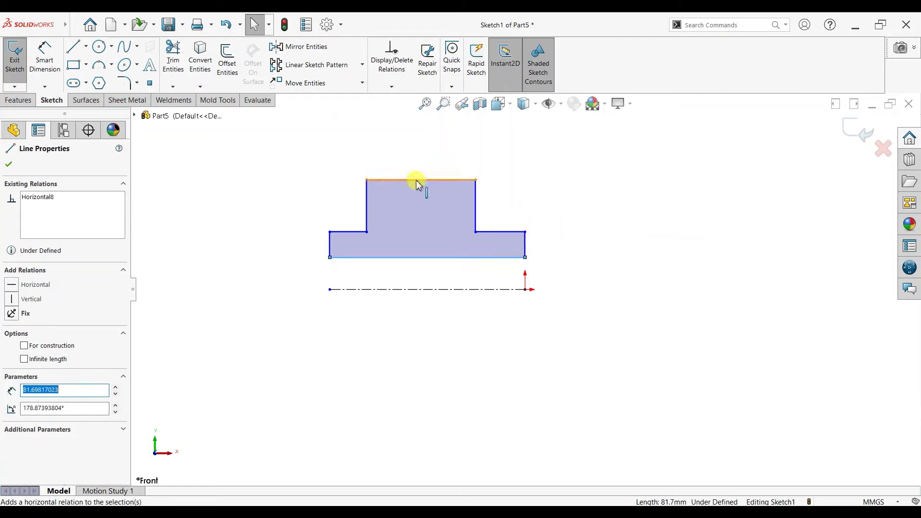
left_click(421, 257)
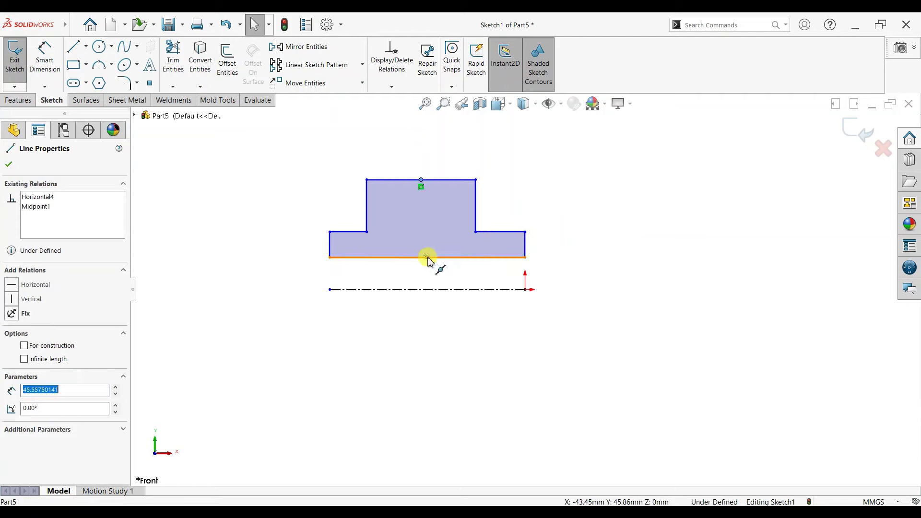
left_click(429, 261)
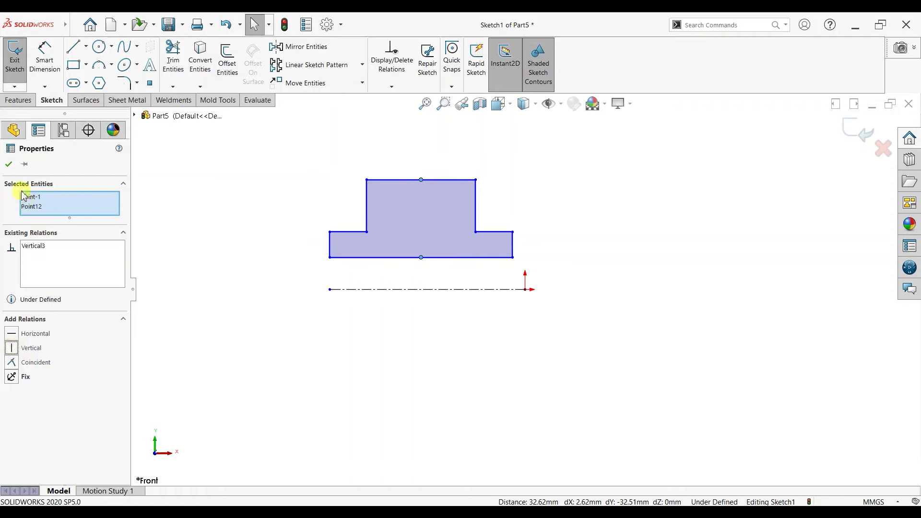
left_click(9, 165)
left_click(45, 55)
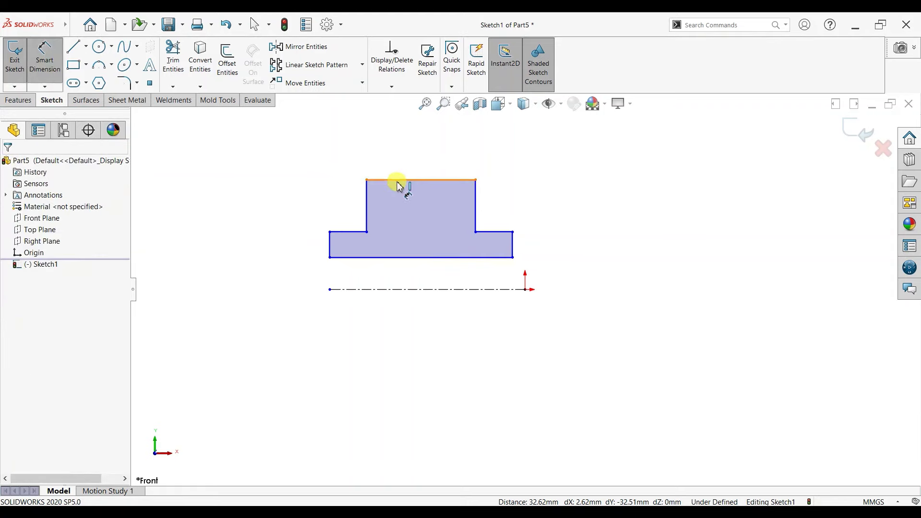
left_click(434, 289)
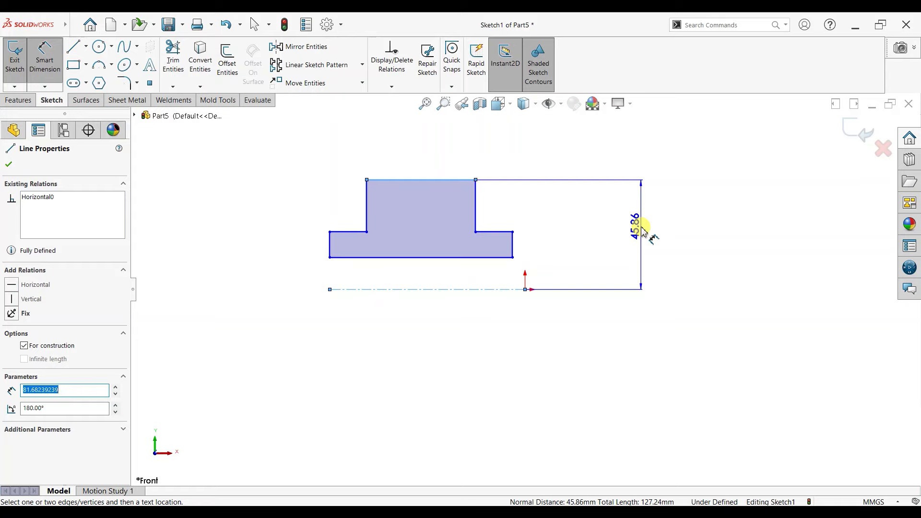
Step: Dimension the raised block 7.00 tall and the thin step 1.50 thick
left_click(503, 231)
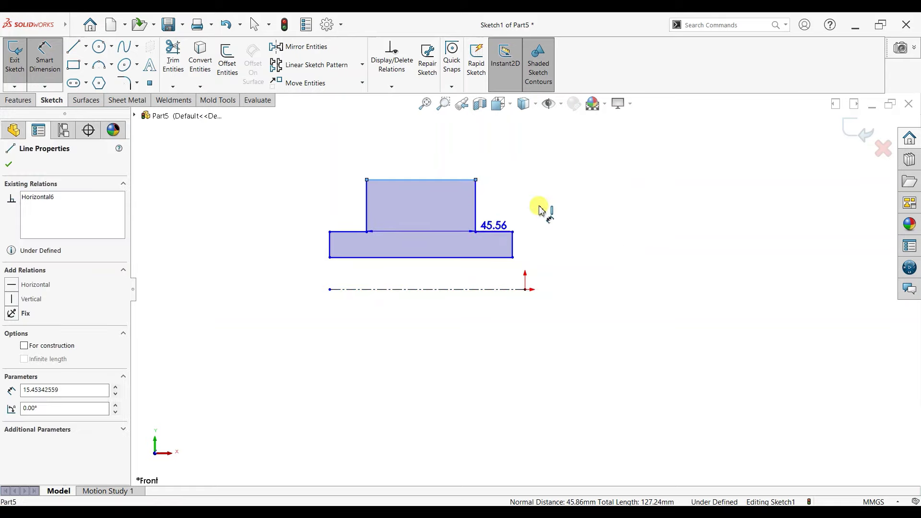
left_click(540, 209)
type("7")
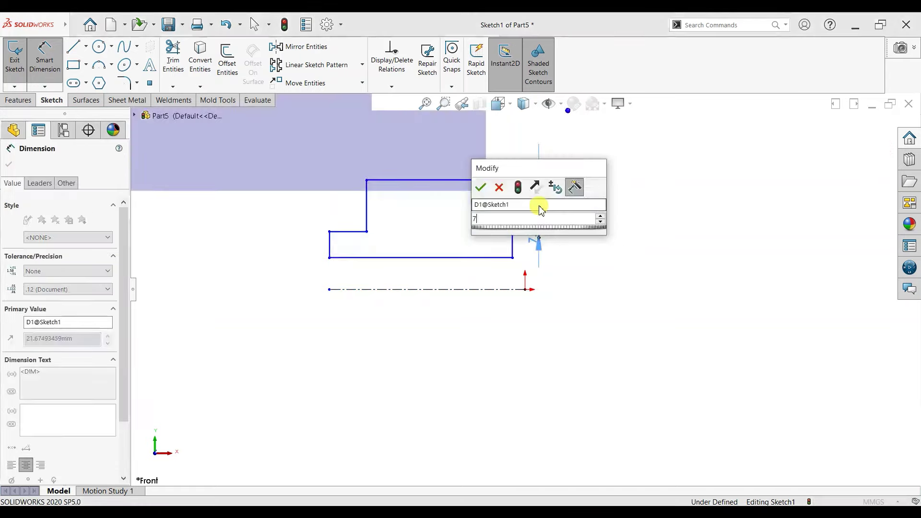
key("Return")
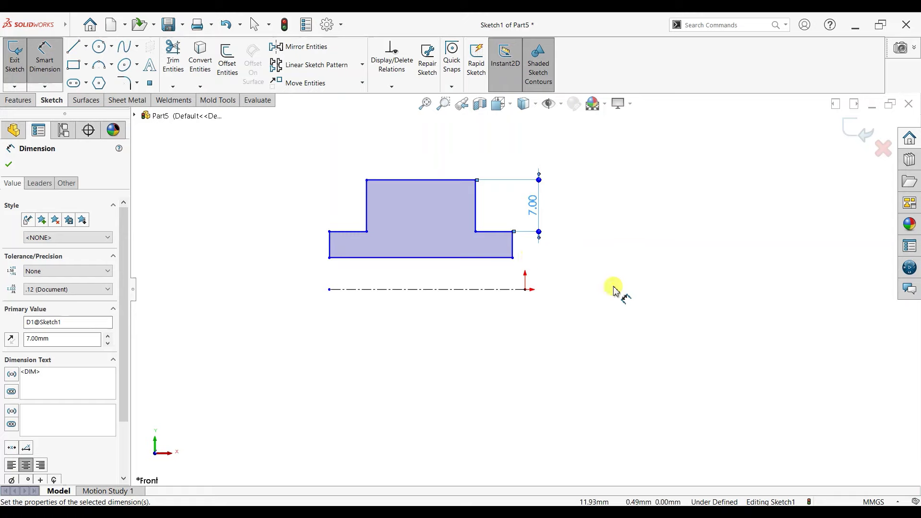
left_click(342, 257)
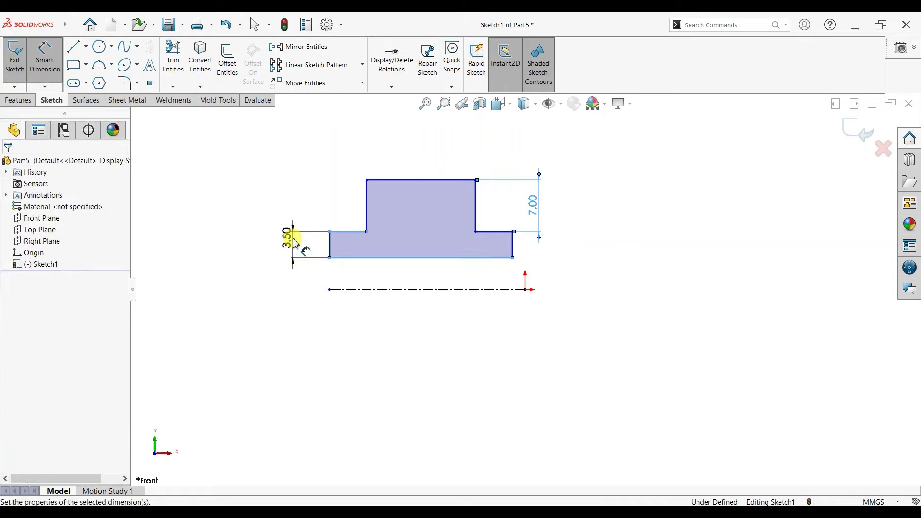
left_click(294, 241)
type("1.5")
key("Return")
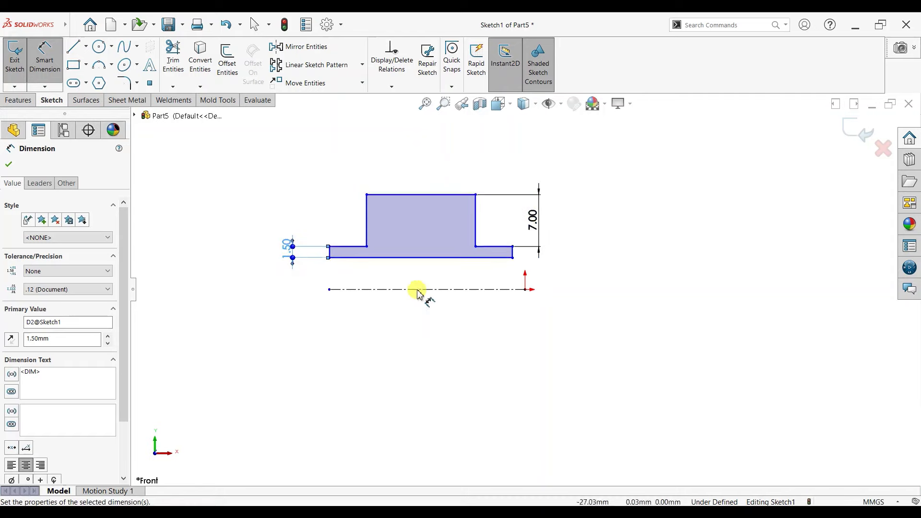
Step: Dimension the top edge width 26.88 and the right lip width 2.00
left_click(416, 162)
left_click(416, 162)
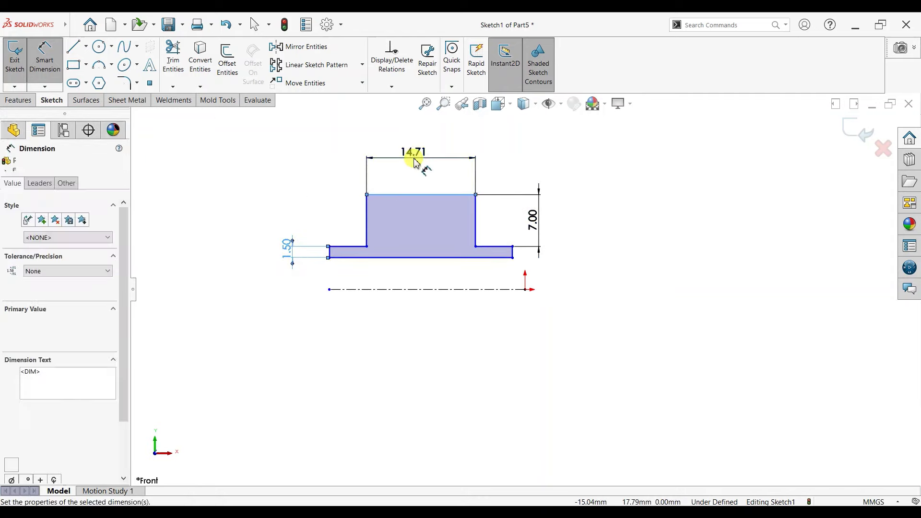
type("26.88")
key("Return")
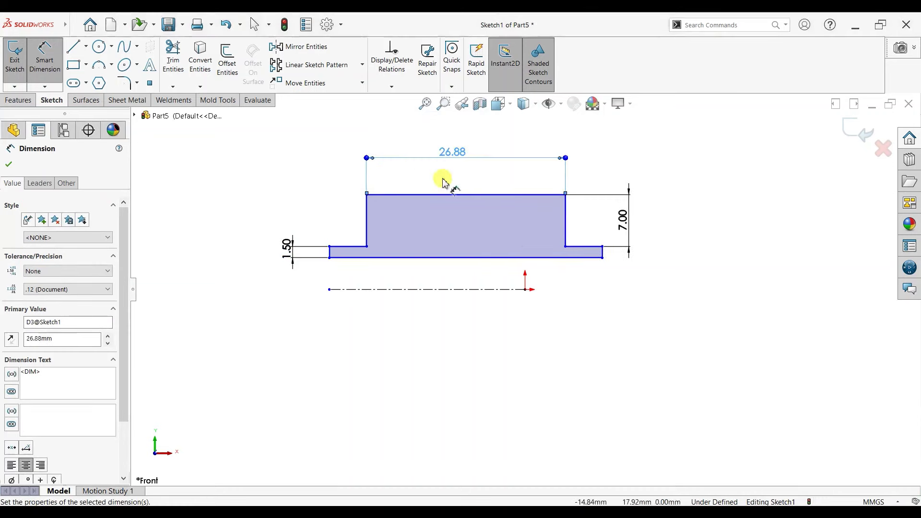
left_click(565, 224)
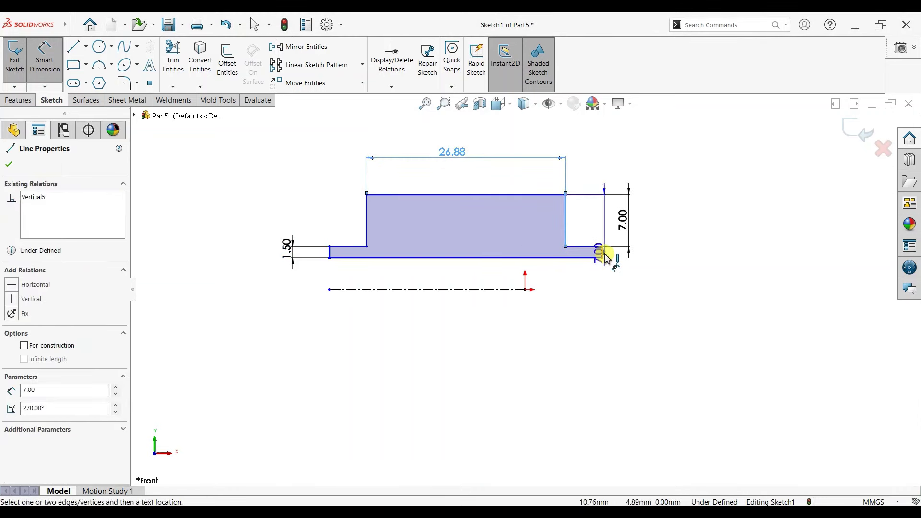
left_click(604, 254)
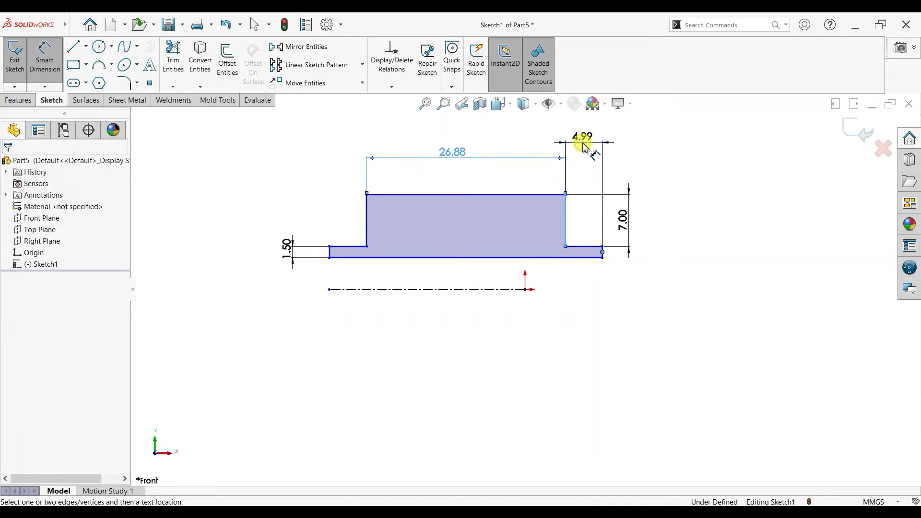
left_click(584, 146)
type("2")
key("Return")
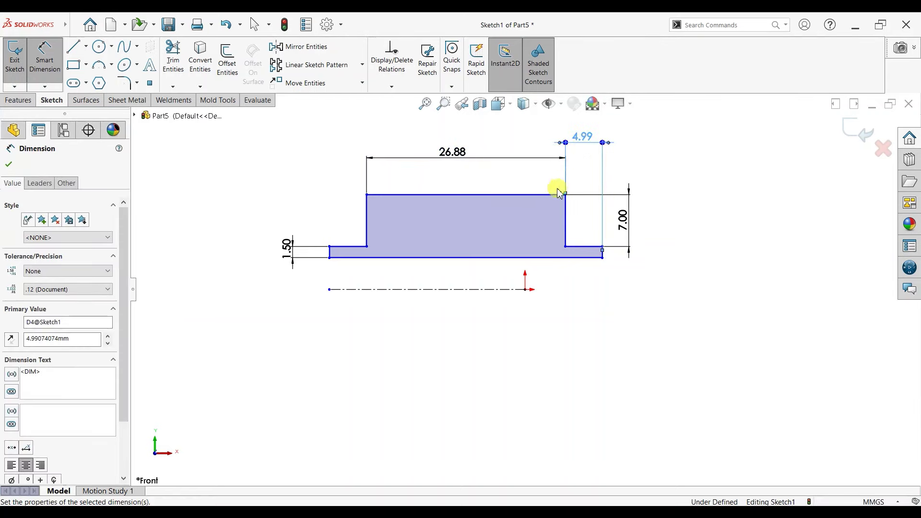
Step: Dimension the bottom edge's distance to the centerline as half of 13.74
left_click(519, 263)
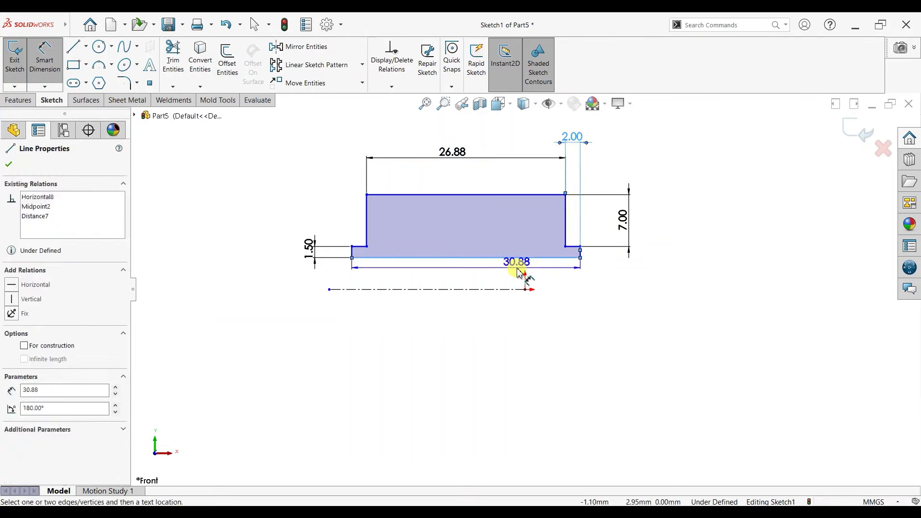
left_click(516, 289)
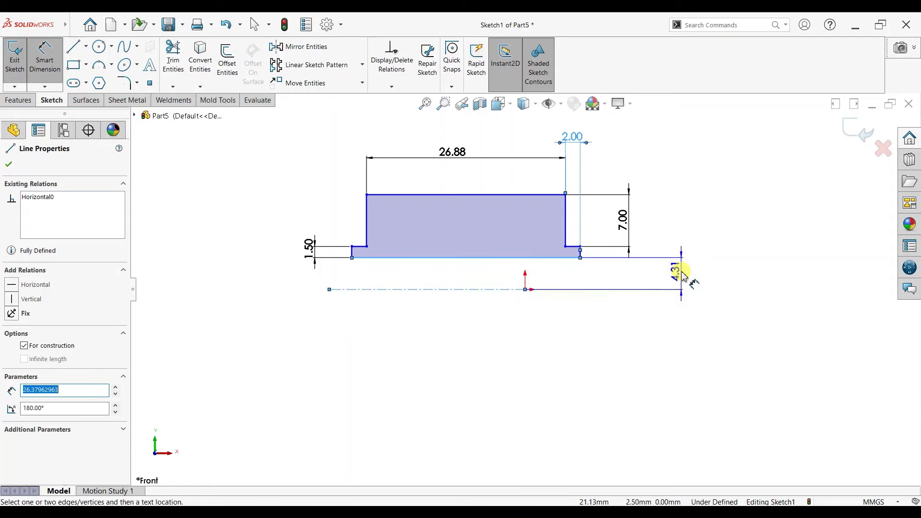
left_click(683, 274)
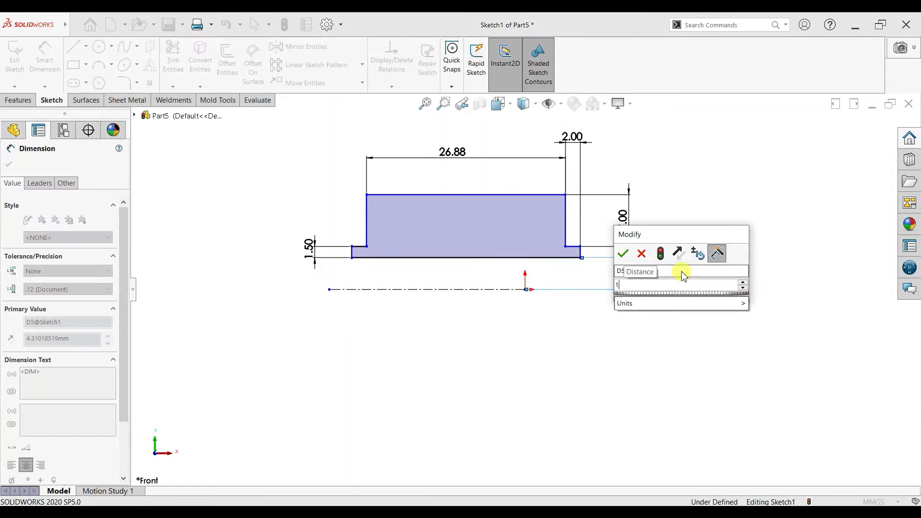
type("13.74/2")
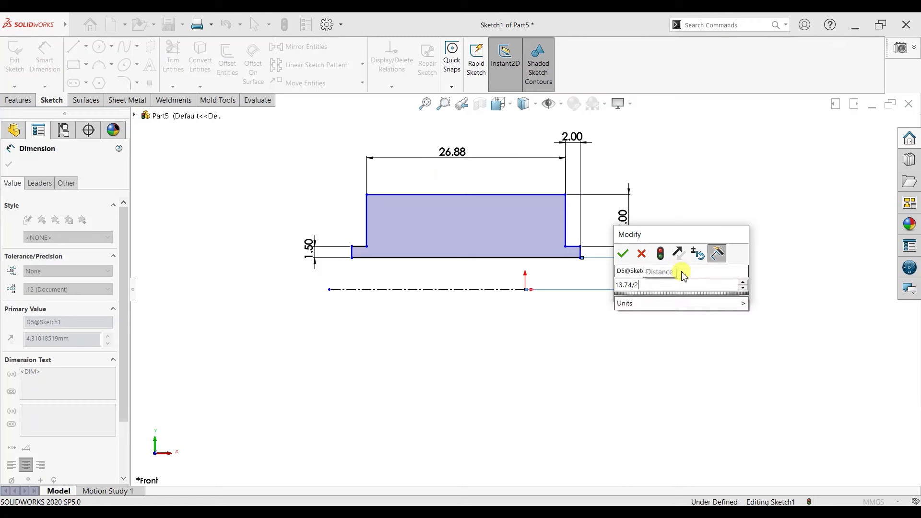
key("Return")
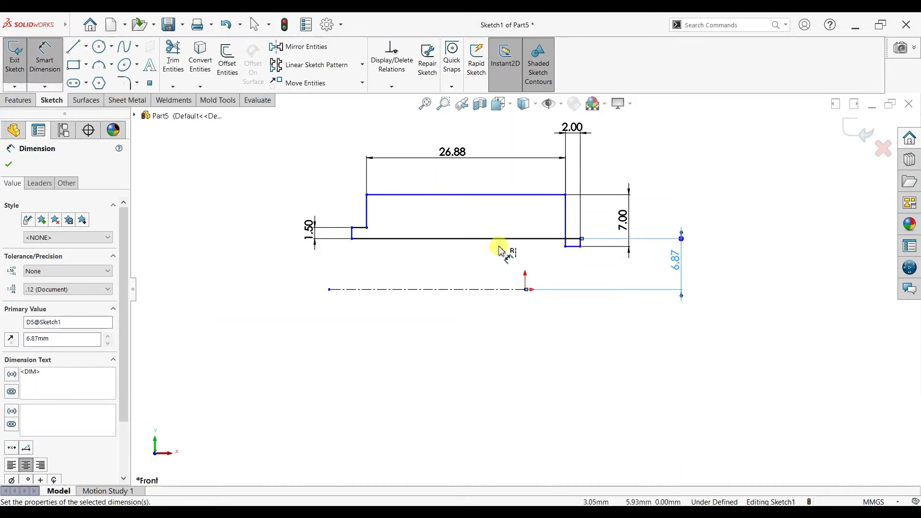
scroll(566, 242, "down", 1)
key("Escape")
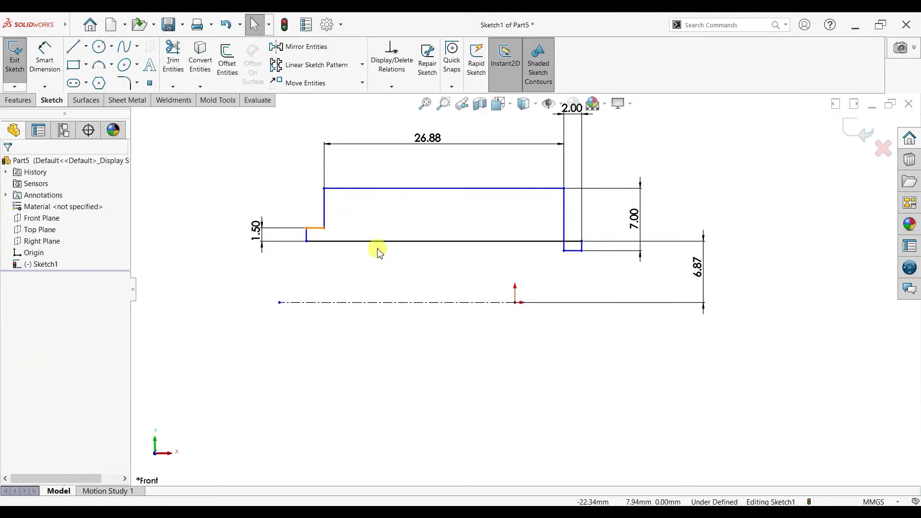
Step: Make the two bottom lines of the profile collinear
left_click(573, 249, "ctrl")
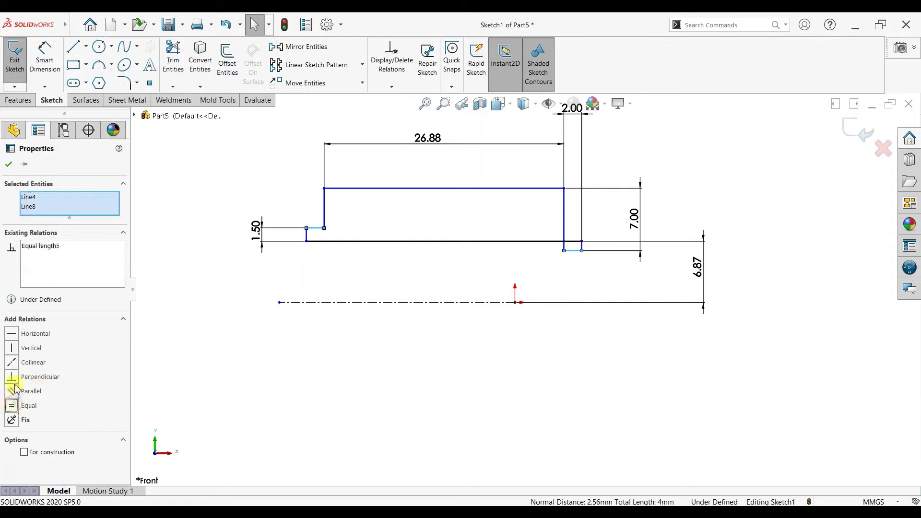
left_click(12, 363)
left_click(9, 164)
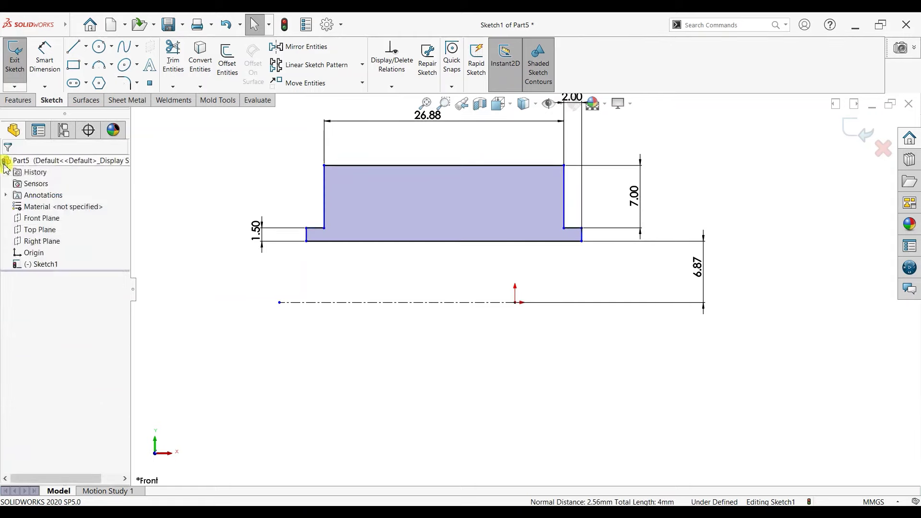
Step: Add a driven 15.37 overall height dimension from the top edge to the centerline
left_click(50, 71)
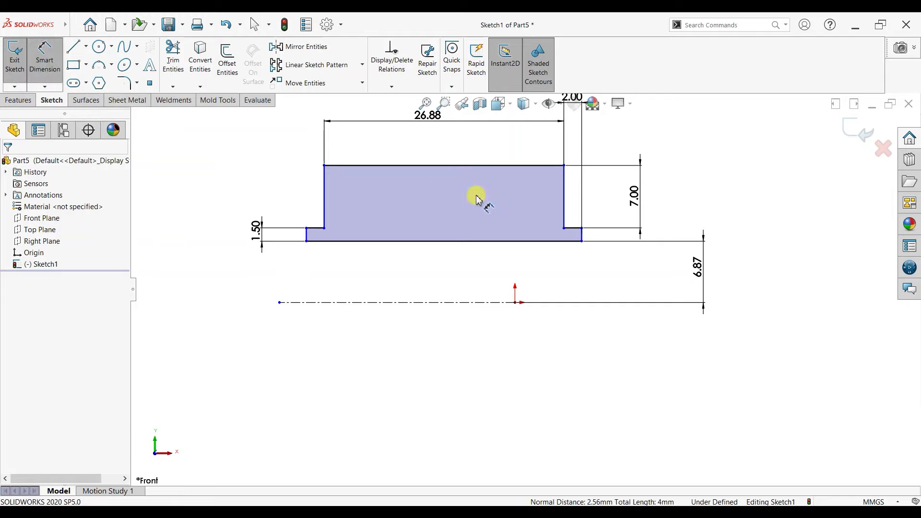
left_click(478, 166)
left_click(464, 305)
left_click(202, 235)
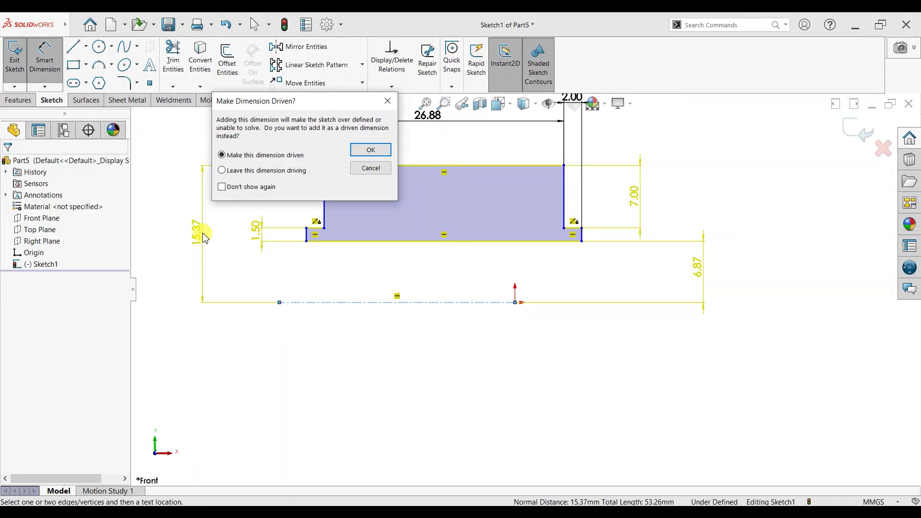
key("Return")
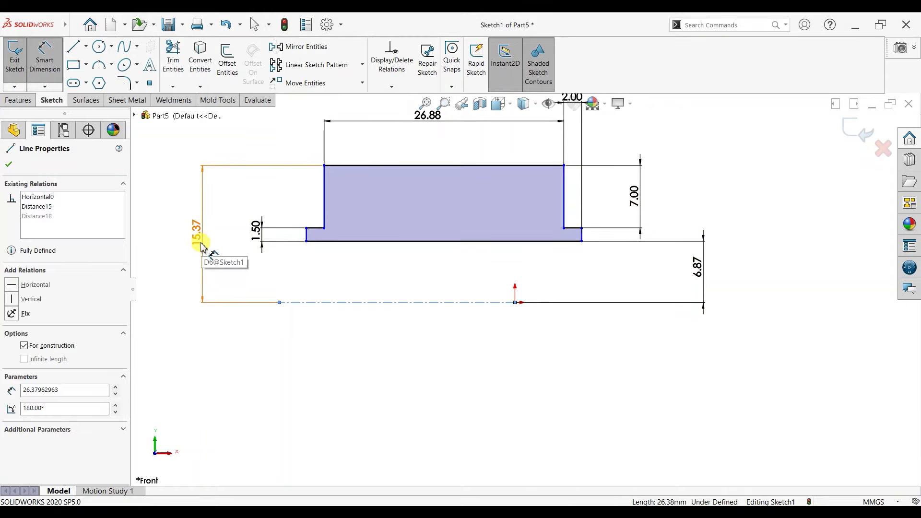
left_click(9, 166)
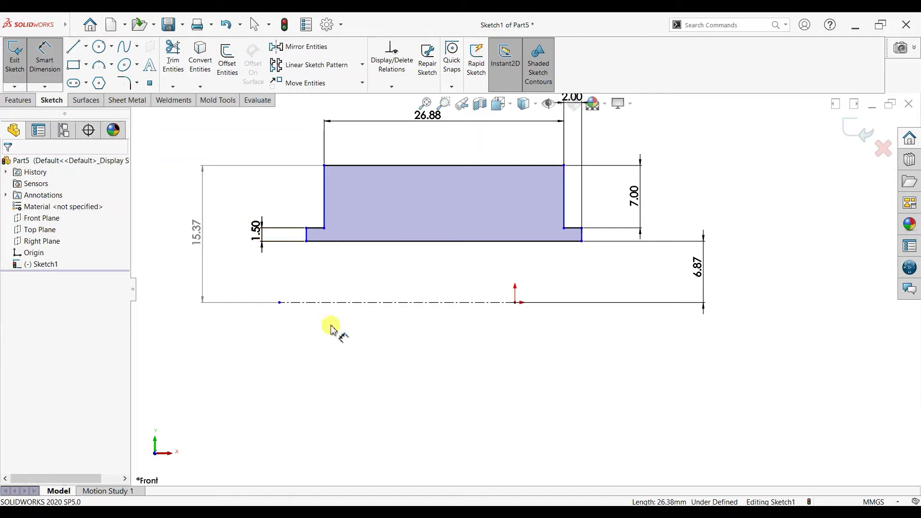
Step: Replace the 6.87 axis distance with a 7.50 distance to the centerline
left_click(705, 278)
key("Delete")
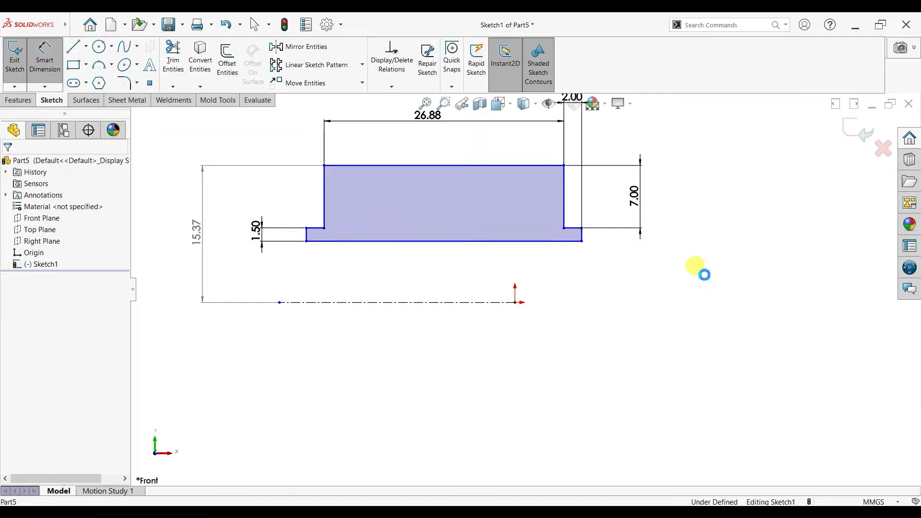
left_click(446, 303)
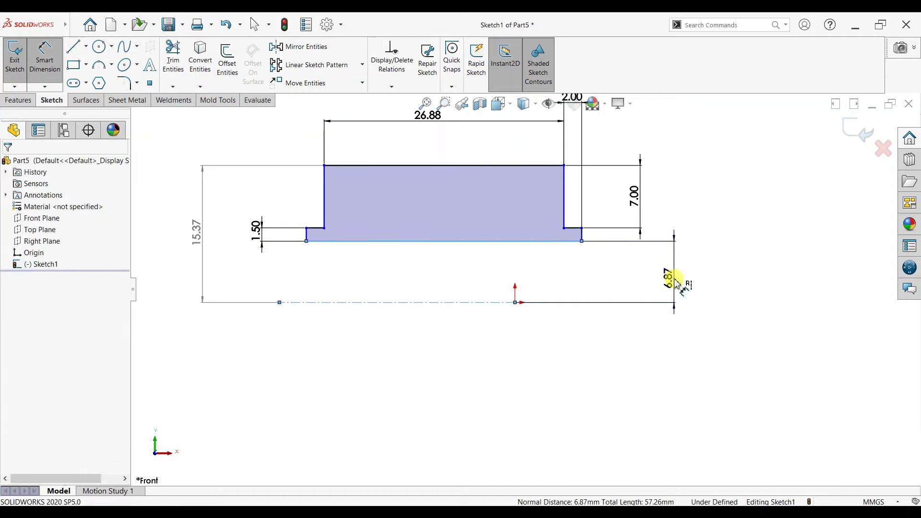
left_click(676, 282)
key("Return")
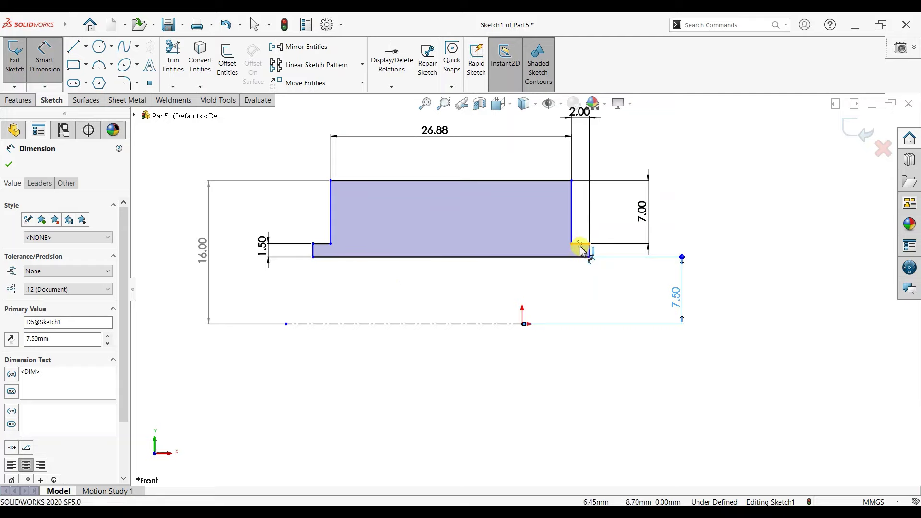
Step: Add a driven 9.00 reference dimension from the small step edge
left_click(504, 323)
left_click(581, 243)
left_click(751, 266)
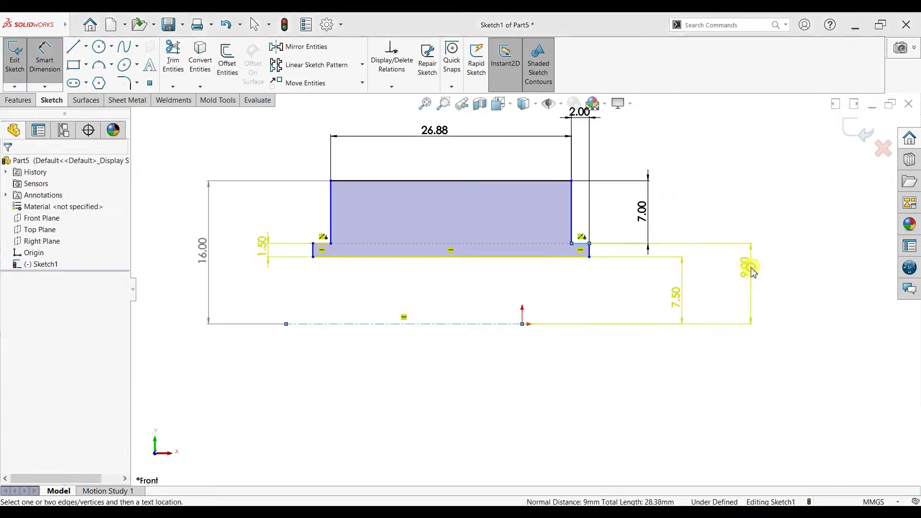
left_click(369, 150)
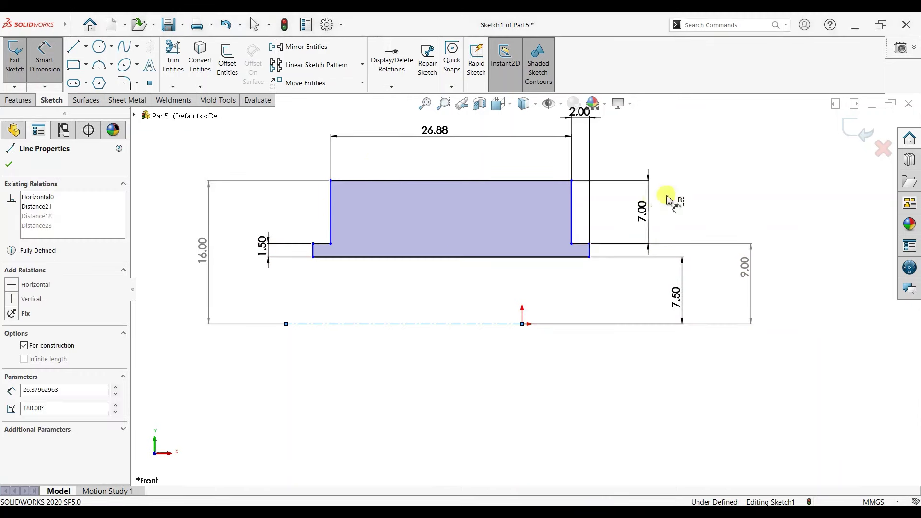
left_click(24, 102)
left_click(54, 60)
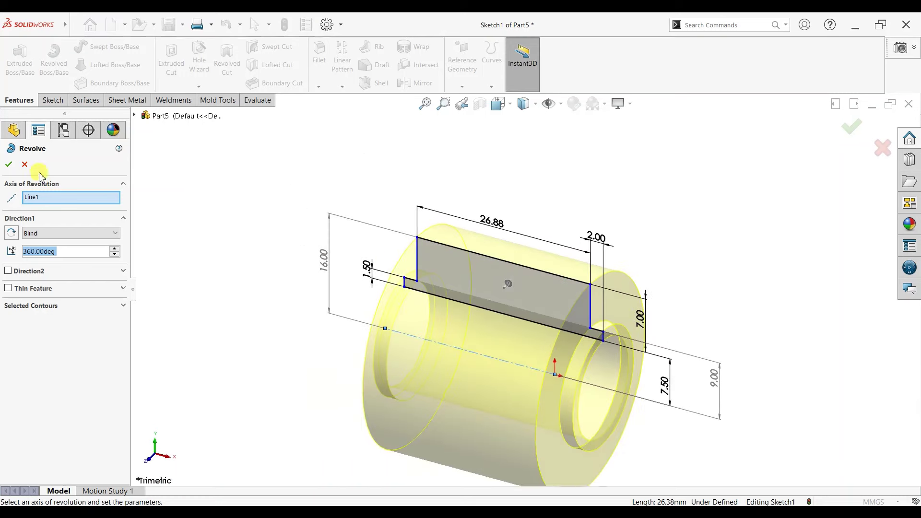
Step: Complete the 360° revolve of the sleeve and view its end face head-on
left_click(9, 164)
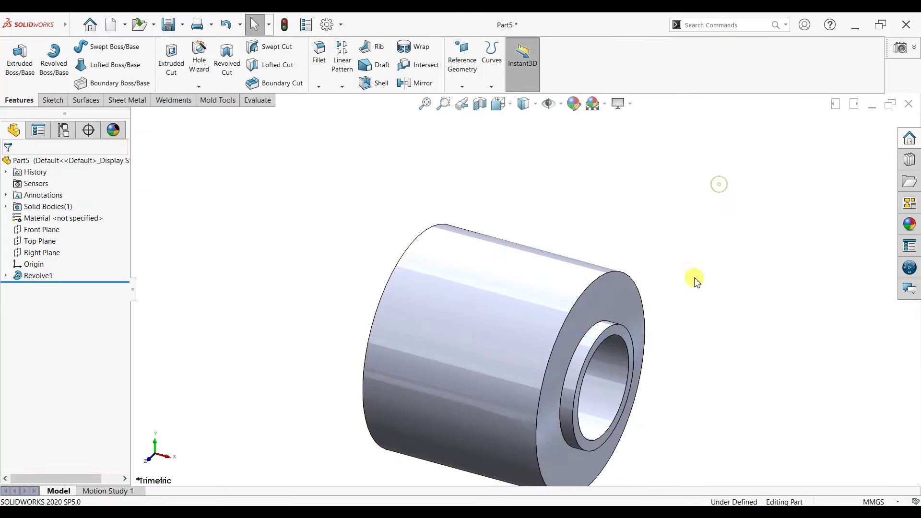
mouse_move(695, 278)
middle_mouse_down()
mouse_move(651, 263)
mouse_move(733, 272)
middle_mouse_up()
left_click(497, 306)
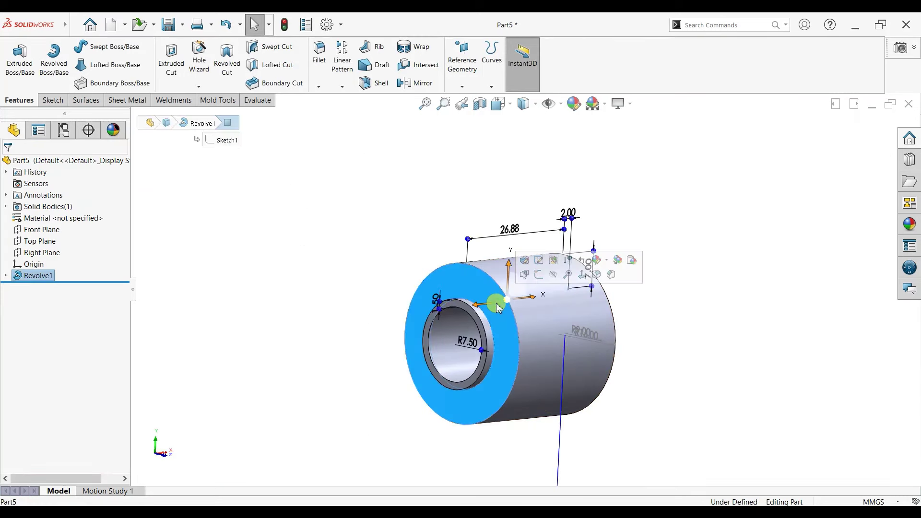
key("ctrl+8")
Step: Sketch a construction circle centred on the origin on the sleeve's end face
key("s")
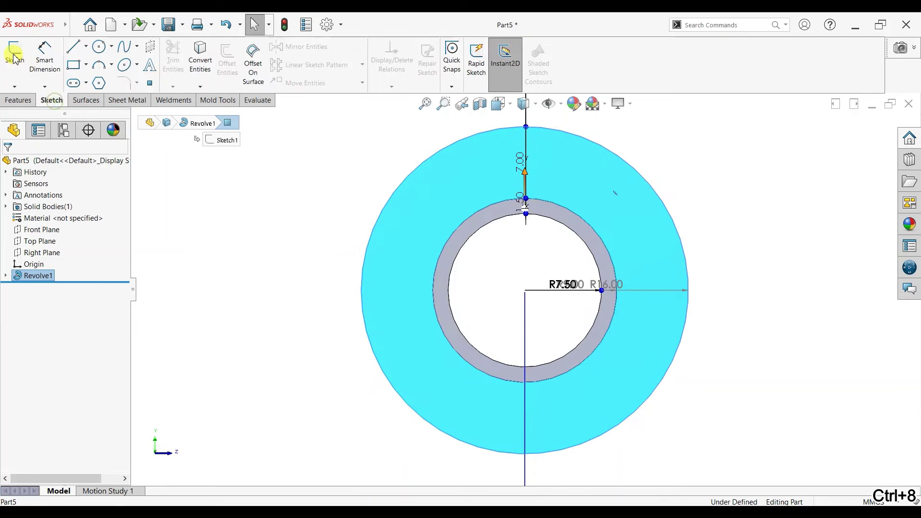
key("c")
left_click(524, 291)
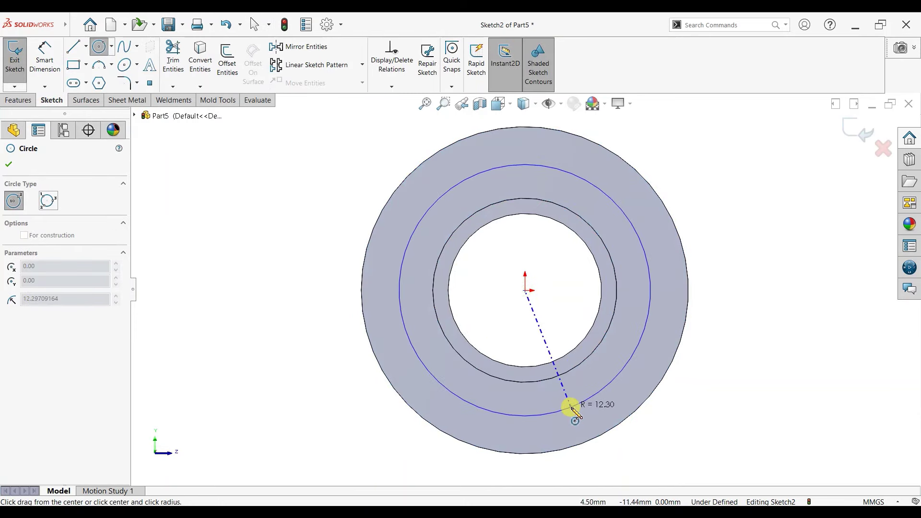
left_click(569, 406)
left_click(40, 356)
left_click(8, 164)
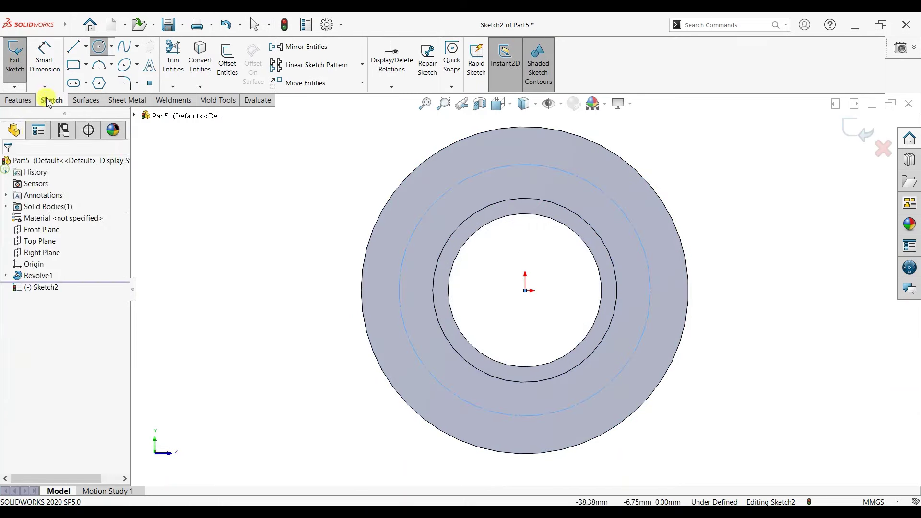
Step: Dimension the construction circle, changing its diameter from Ø20.20 to Ø24
left_click(45, 72)
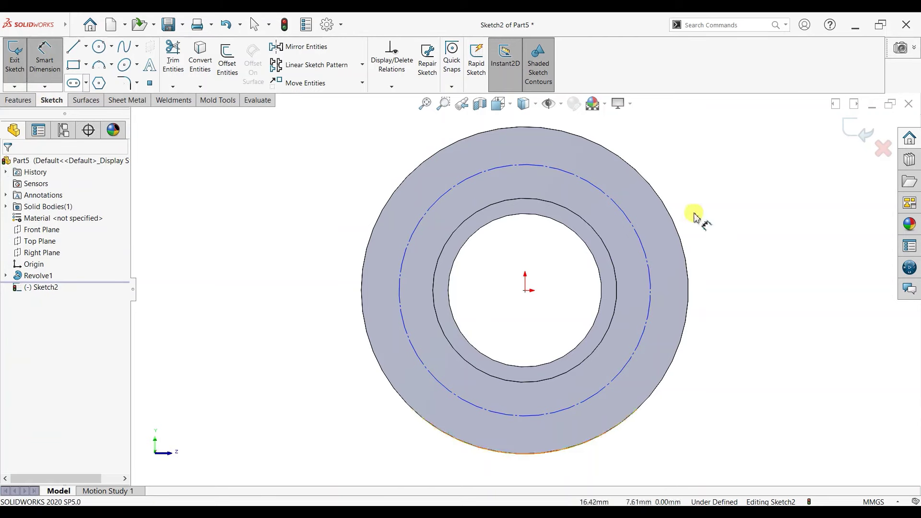
left_click(651, 276)
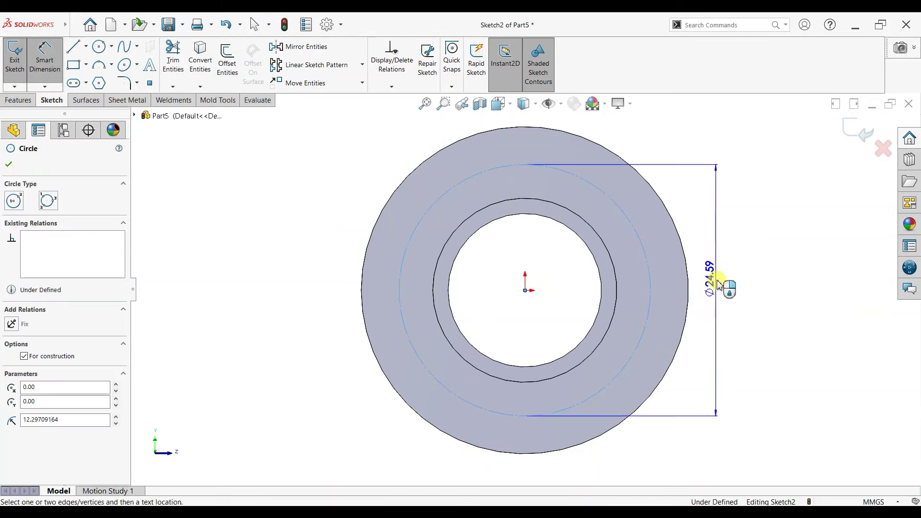
left_click(718, 283)
type("20.2")
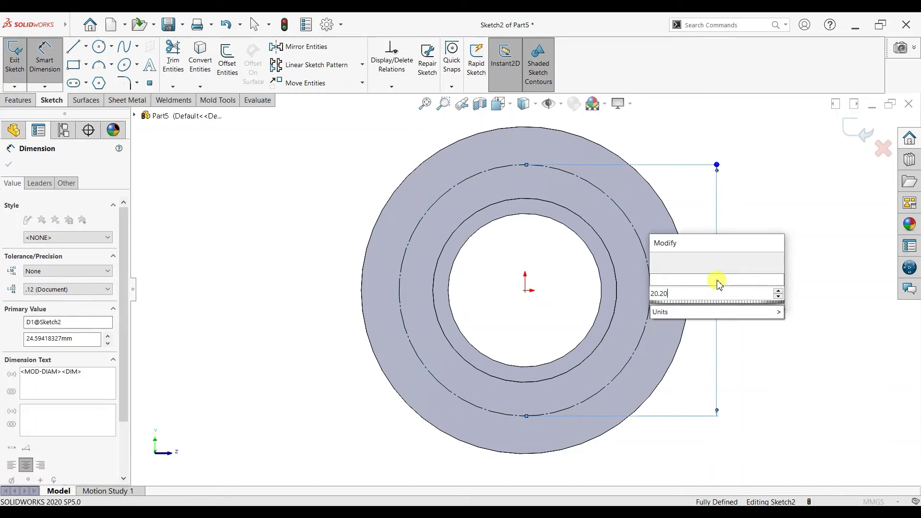
key("Return")
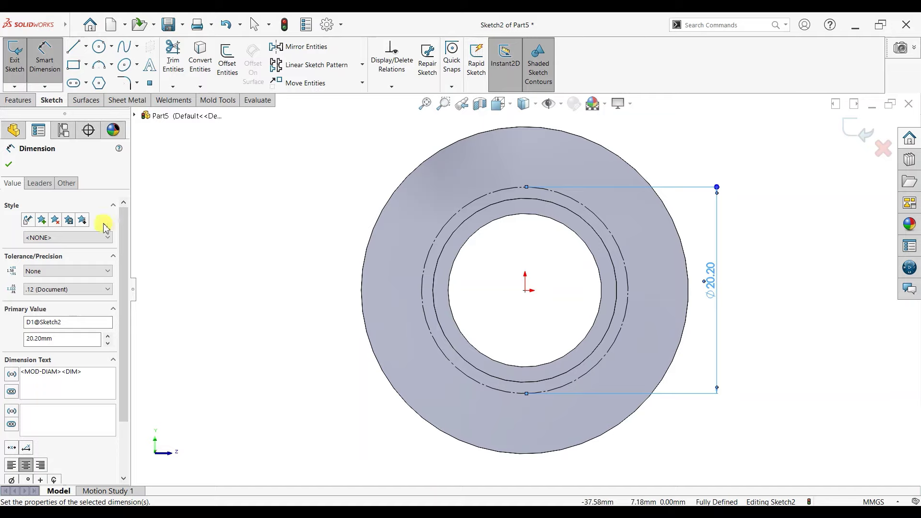
left_click(602, 216)
left_click_drag(712, 282, 718, 285)
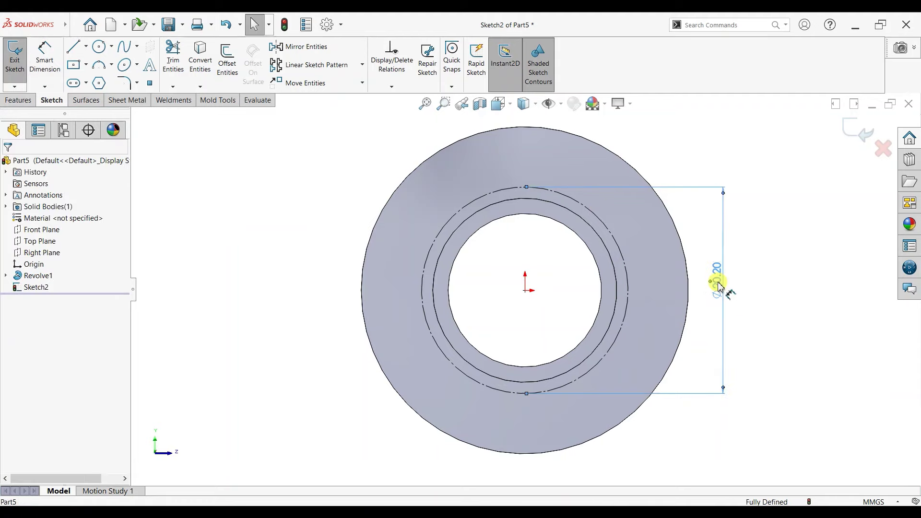
double_click(710, 274)
type("24")
key("Return")
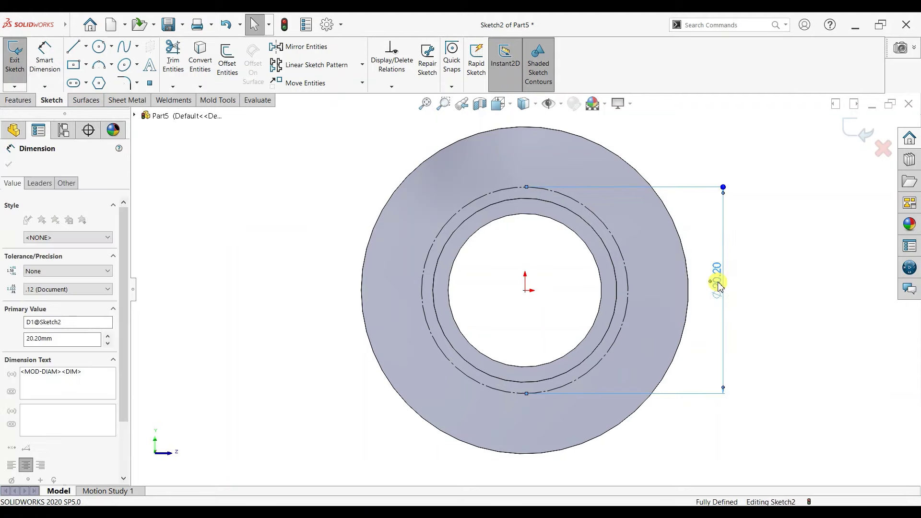
left_click(9, 164)
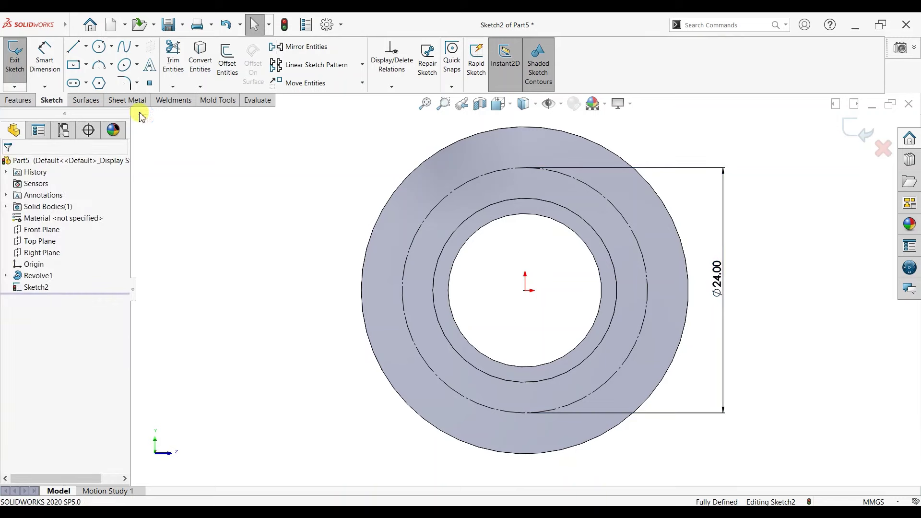
Step: Draw a vertical and a diagonal centerline from the origin out to the circle
left_click(85, 47)
left_click(99, 72)
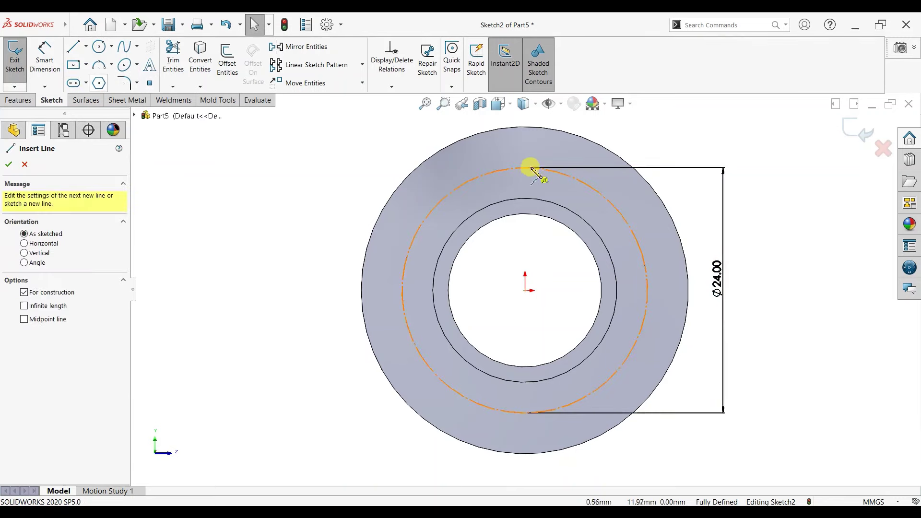
left_click(525, 167)
left_click(525, 291)
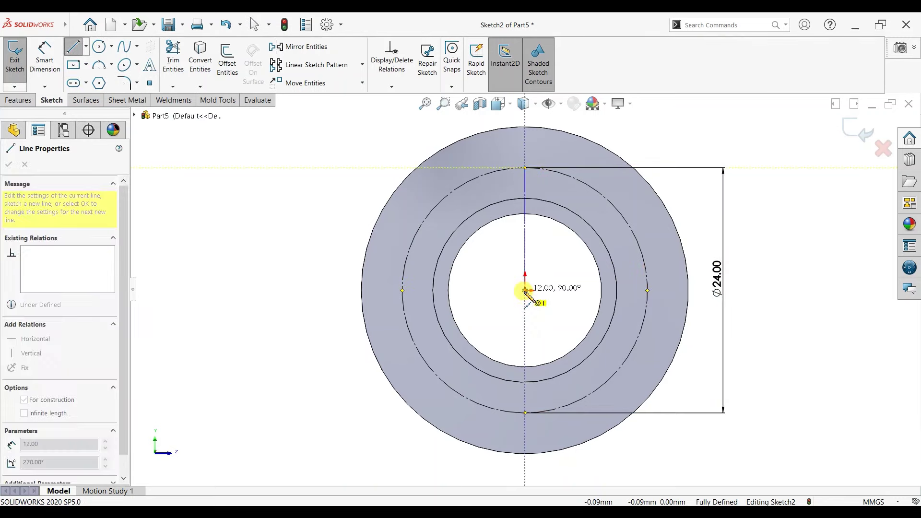
left_click(445, 201)
key("Escape")
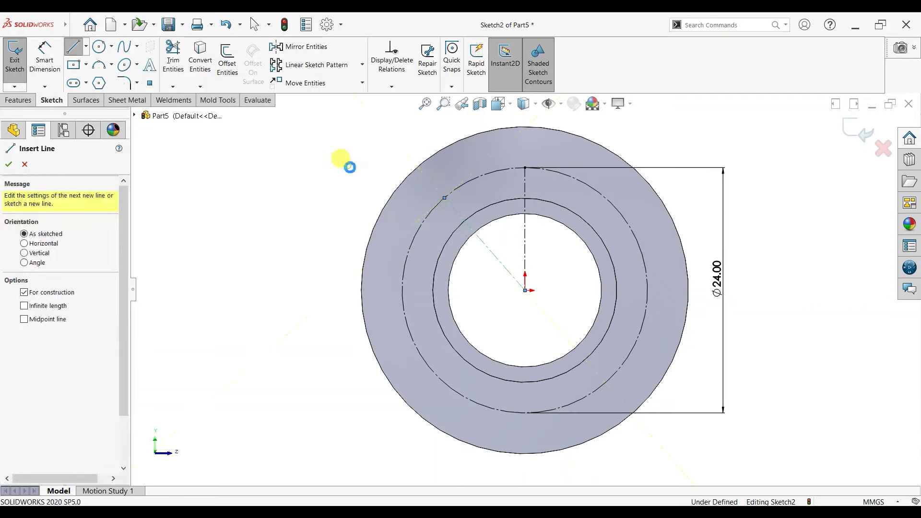
key("Escape")
Step: Set the diagonal centerline 45° from vertical, removing the stray 12.00 length dimension
left_click(63, 70)
left_click(494, 241)
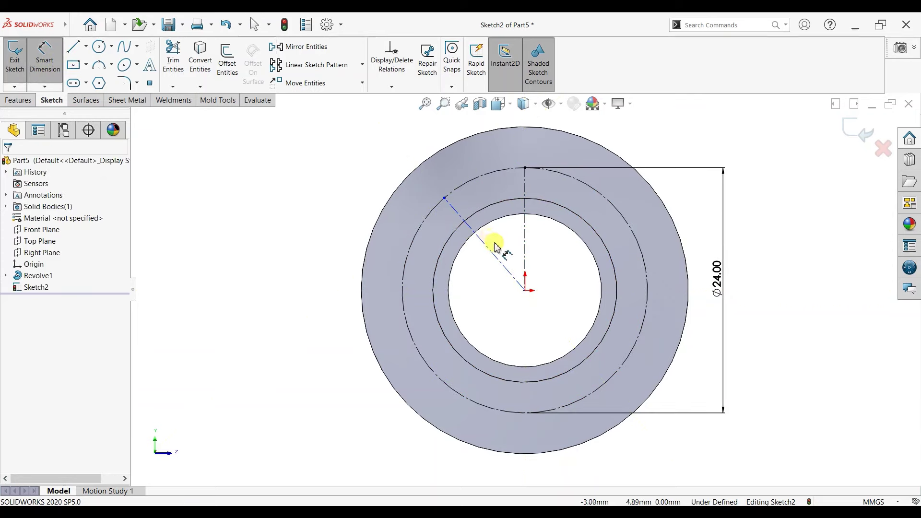
left_click(524, 249)
left_click(366, 149)
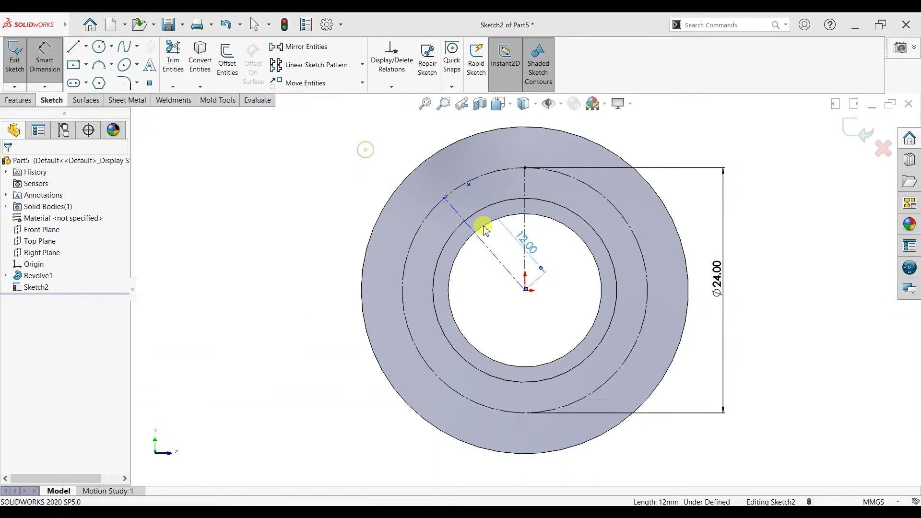
left_click(528, 251)
key("Delete")
left_click(525, 257)
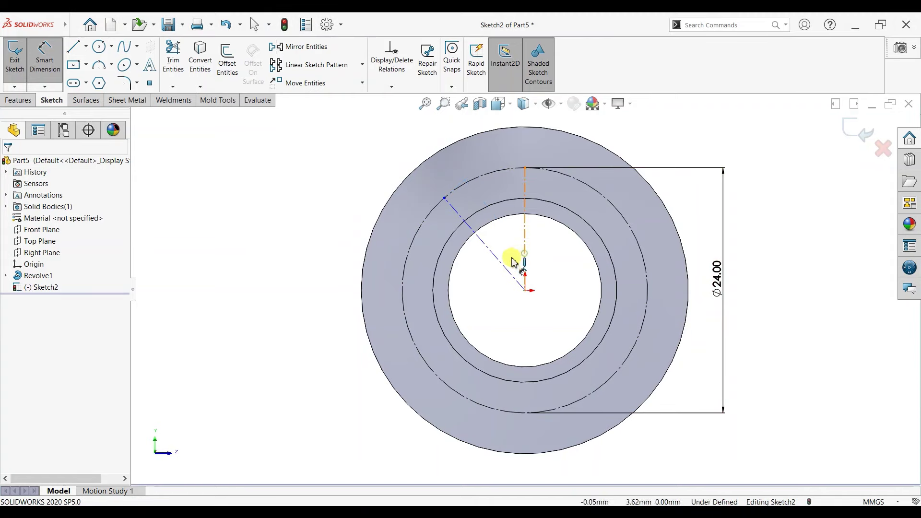
left_click(504, 269)
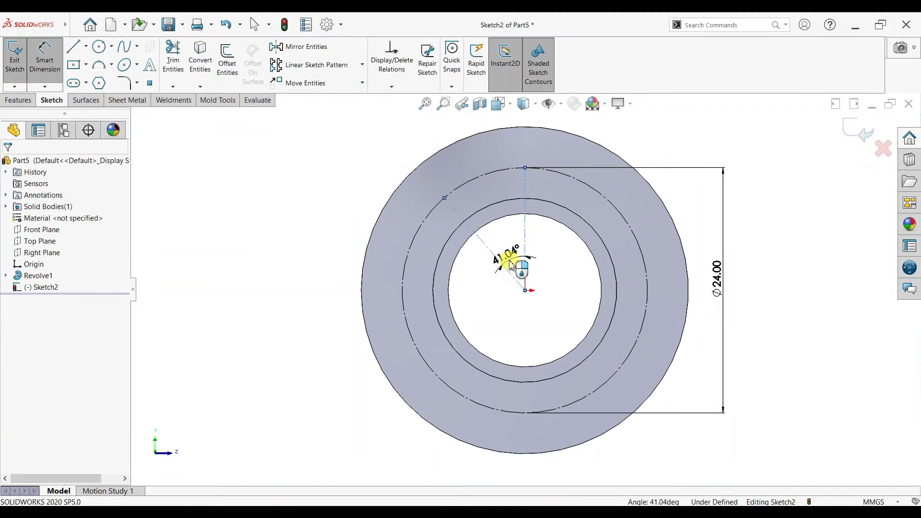
left_click(511, 266)
key("Return")
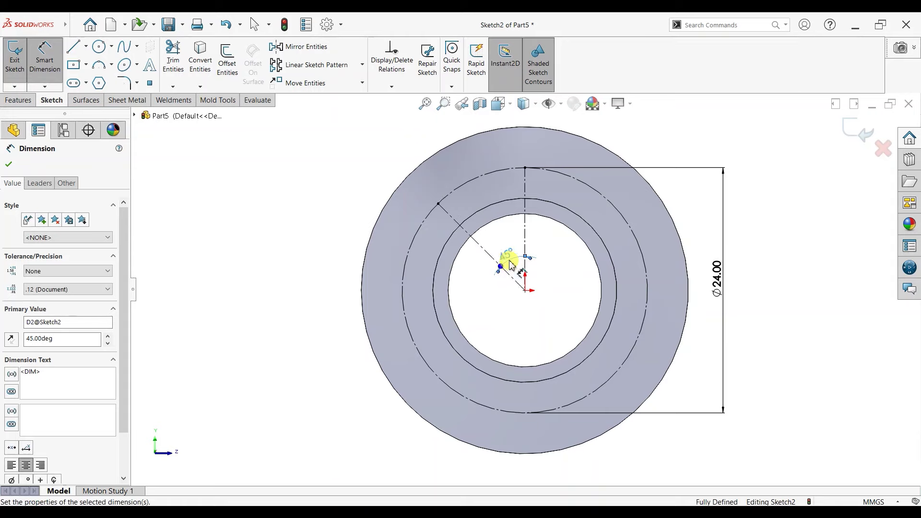
Step: Place a small circle at the diagonal's end and circular-pattern it into four
left_click(99, 46)
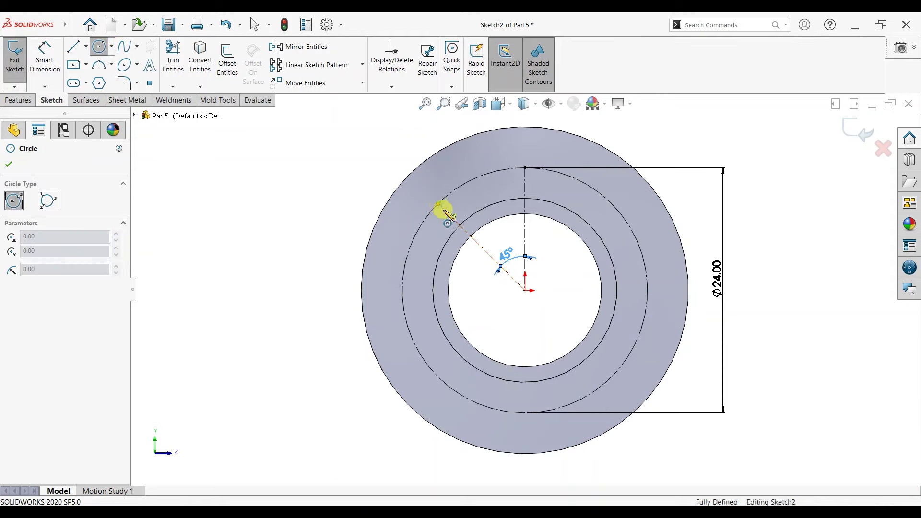
left_click(438, 204)
left_click(255, 25)
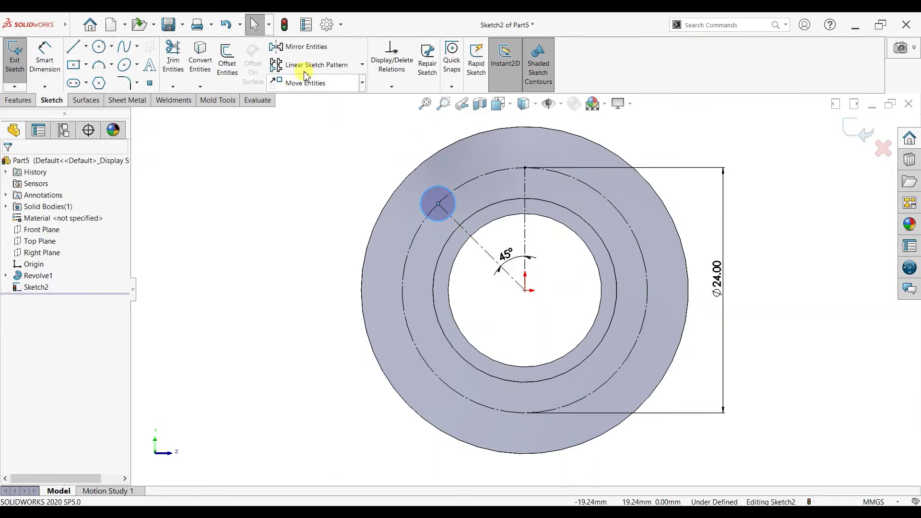
left_click(361, 67)
left_click(332, 91)
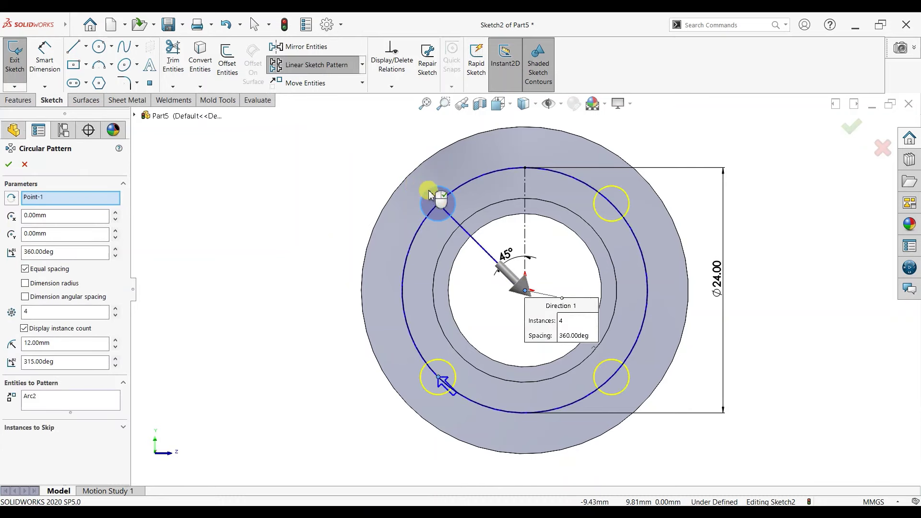
left_click(9, 165)
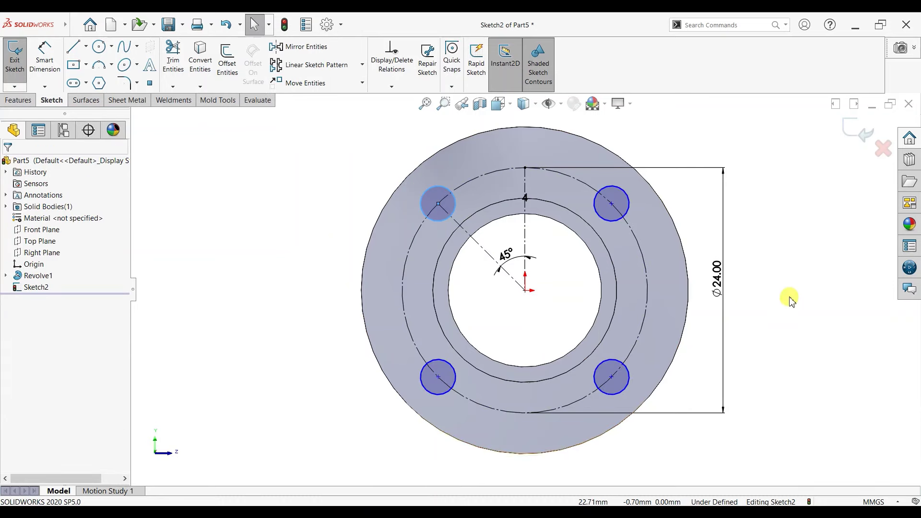
Step: Dimension the patterned small circles to Ø3.23
left_click(57, 74)
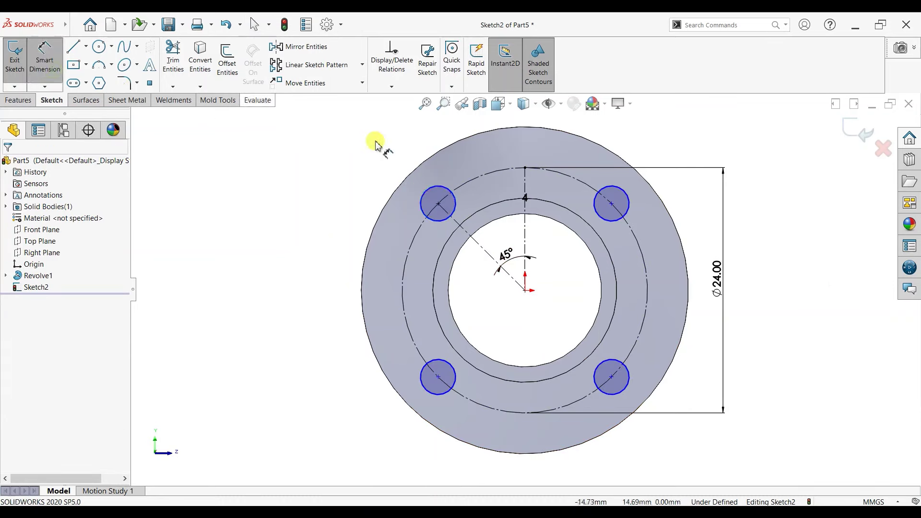
left_click(431, 198)
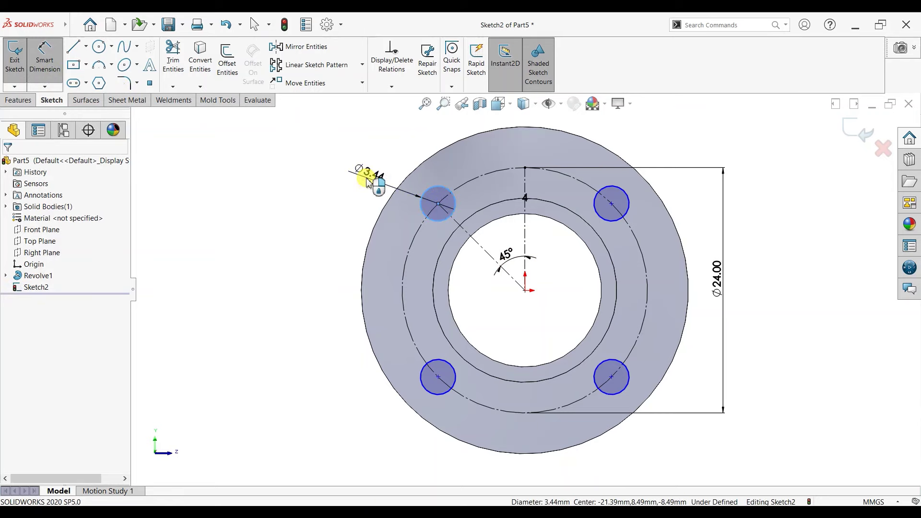
left_click(367, 181)
type("3.23")
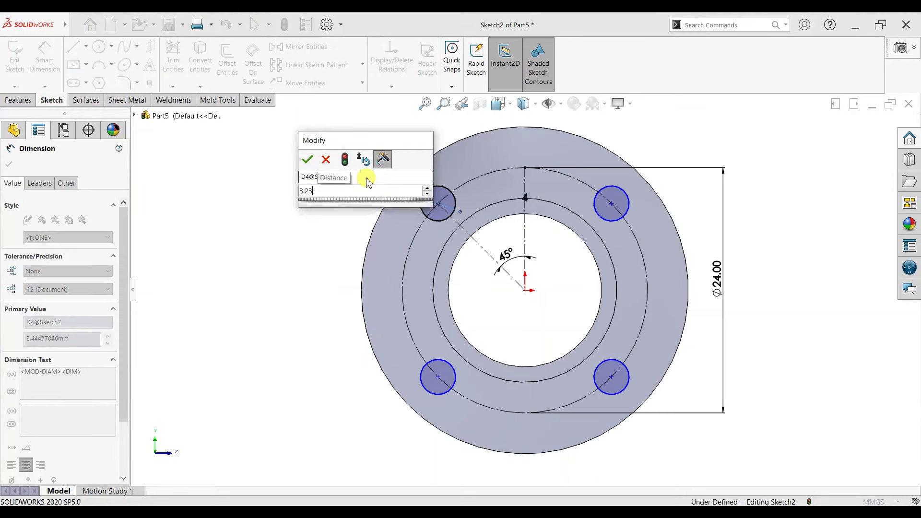
key("Return")
left_click(9, 163)
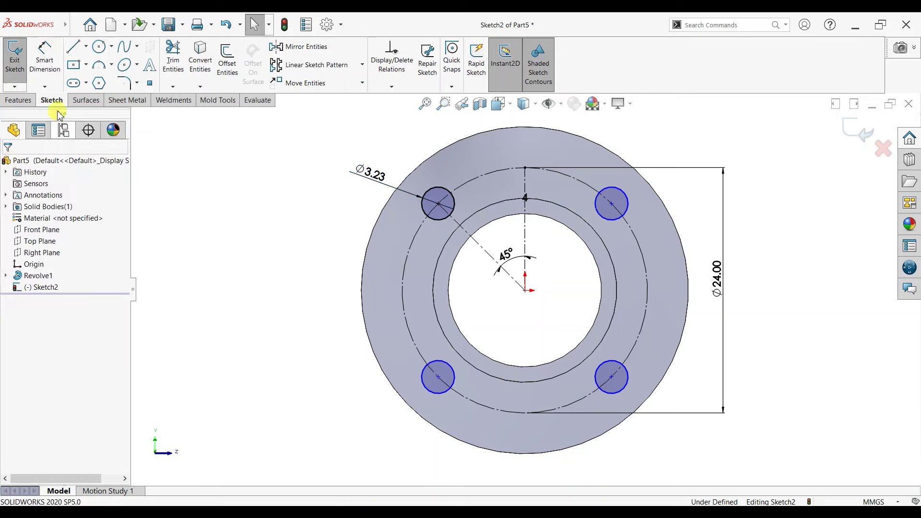
left_click(17, 100)
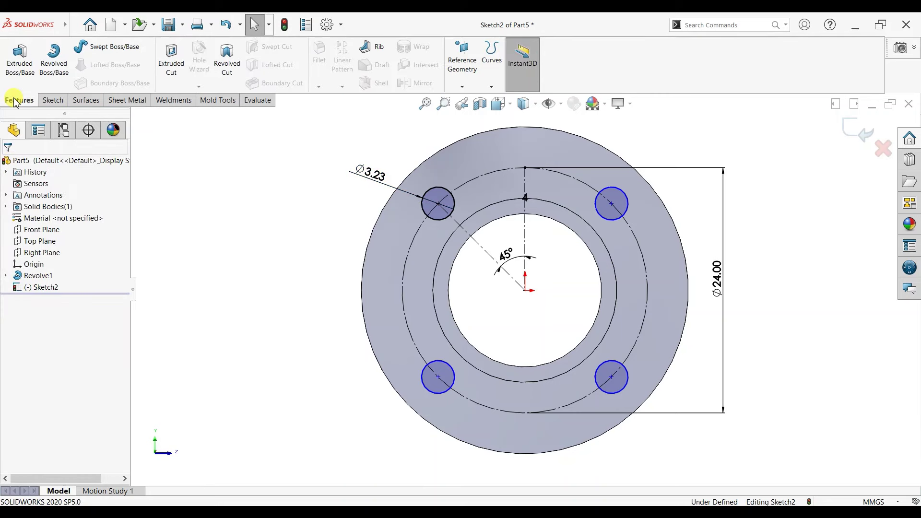
Step: Extrude-cut the four Ø3.23 circles Through All the sleeve as Cut-Extrude1
left_click(171, 60)
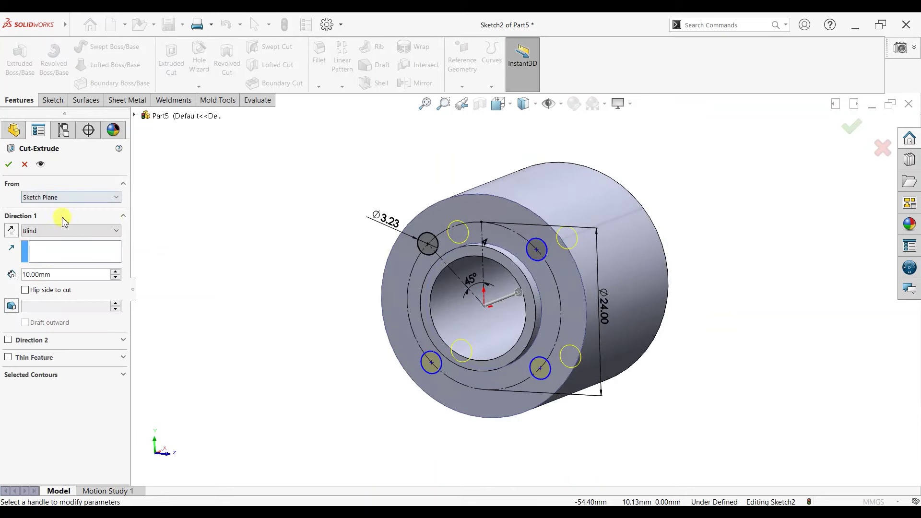
left_click(59, 231)
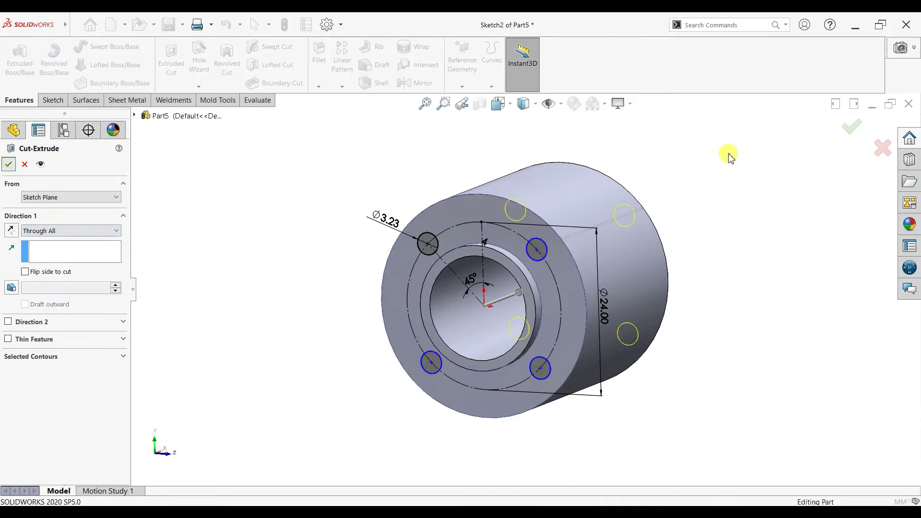
key("Return")
mouse_move(727, 156)
middle_mouse_down()
mouse_move(660, 232)
mouse_move(693, 208)
middle_mouse_up()
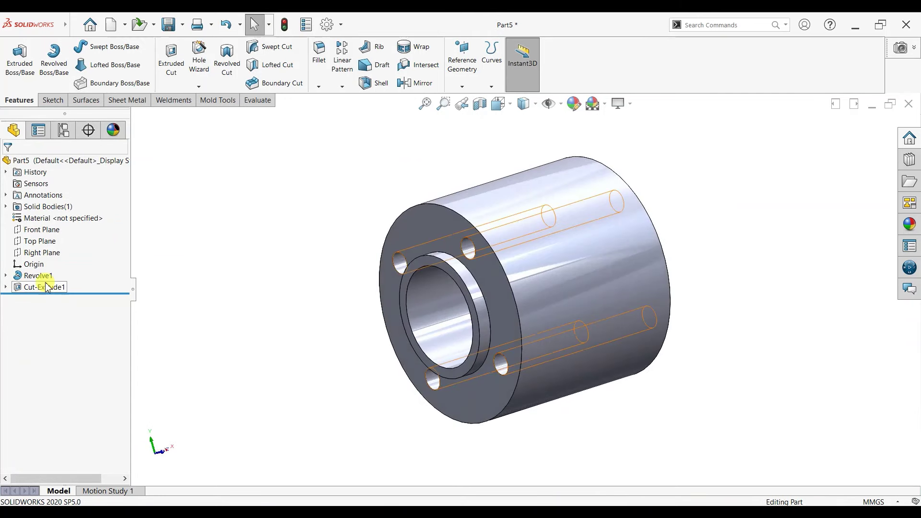
Step: Exit Revolve1's Sketch1 to rebuild Part5, then inspect it with a Front Plane section view
left_click(38, 276)
left_click(40, 257)
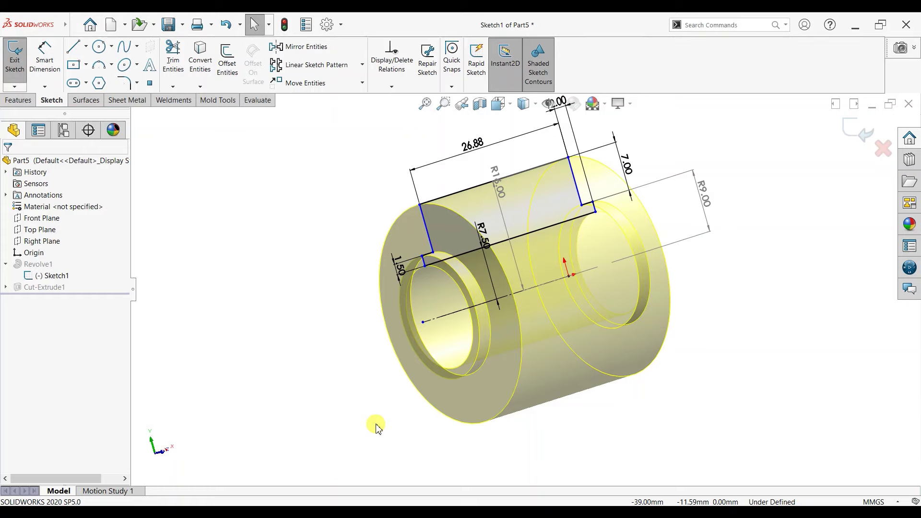
left_click(849, 140)
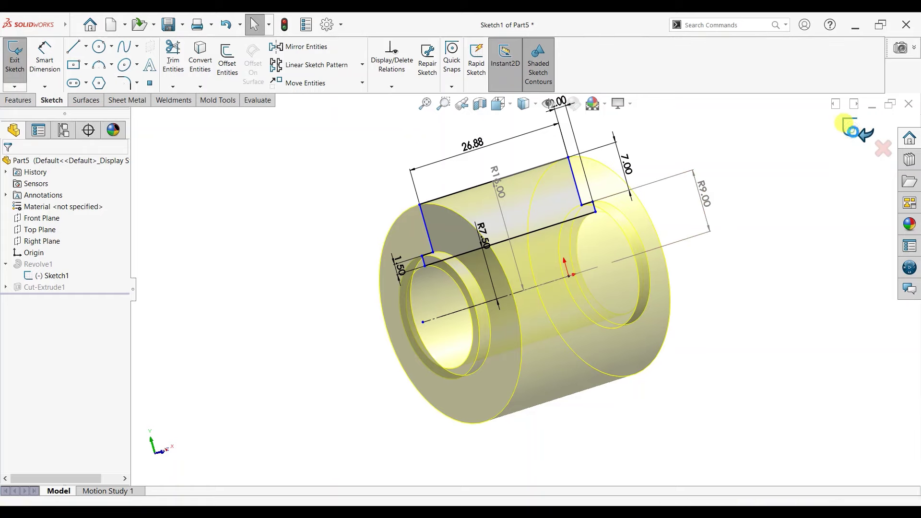
mouse_move(657, 278)
middle_mouse_down()
mouse_move(634, 277)
mouse_move(685, 255)
middle_mouse_up()
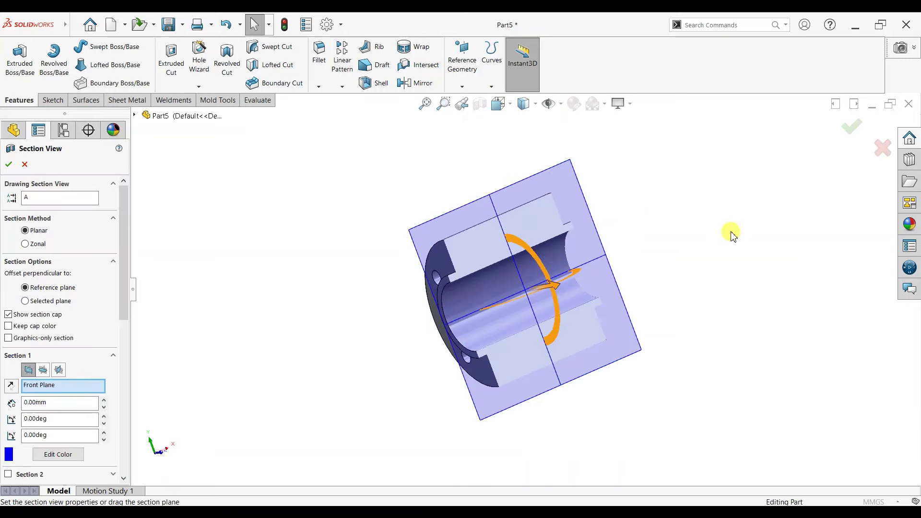
mouse_move(732, 232)
middle_mouse_down()
mouse_move(650, 271)
mouse_move(724, 315)
mouse_move(726, 294)
middle_mouse_up()
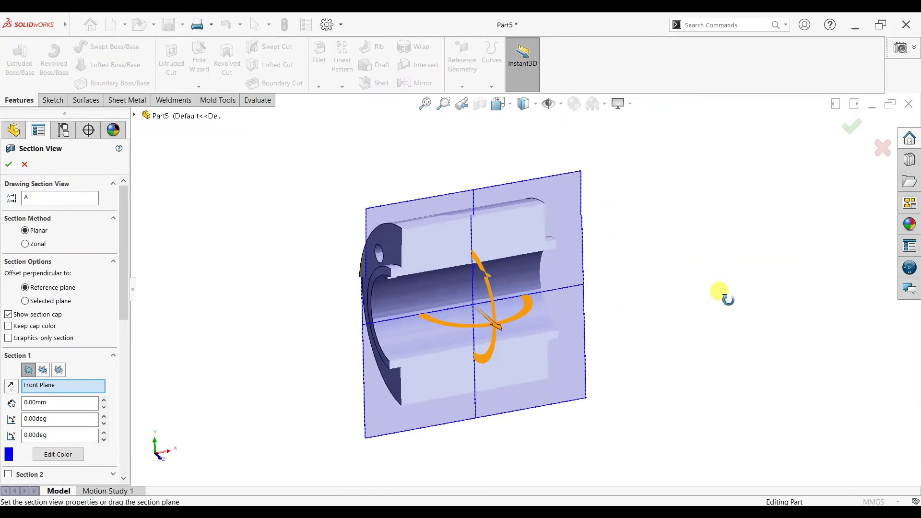
left_click(23, 166)
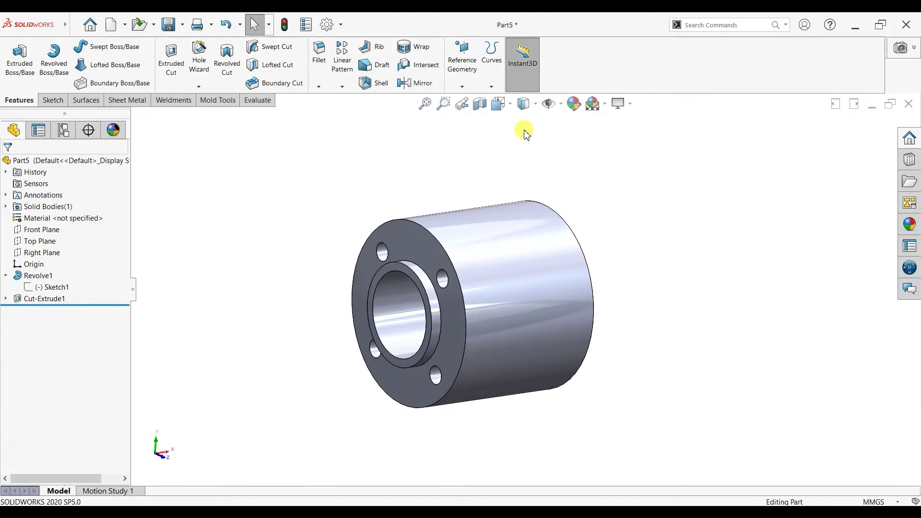
Step: Apply the black Matte Rubber appearance and save the part as Part4 in Mecanum Wheel
left_click(909, 224)
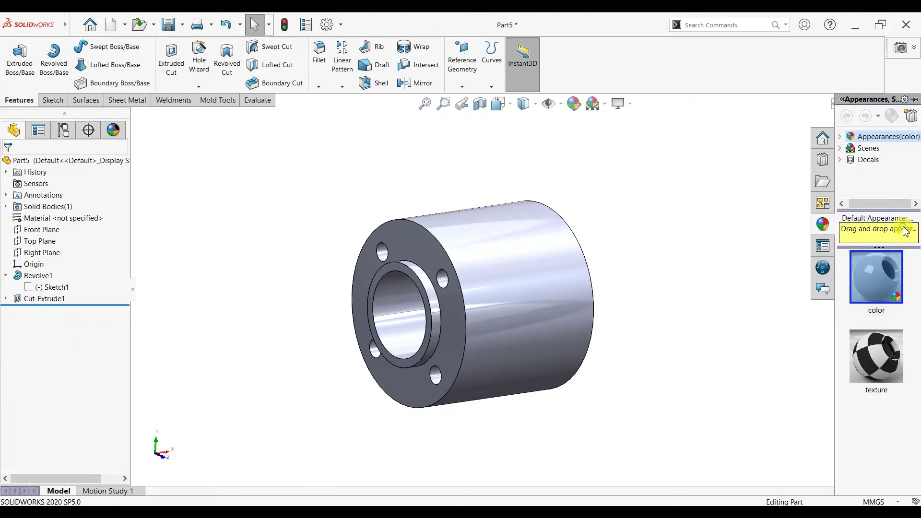
left_click(840, 137)
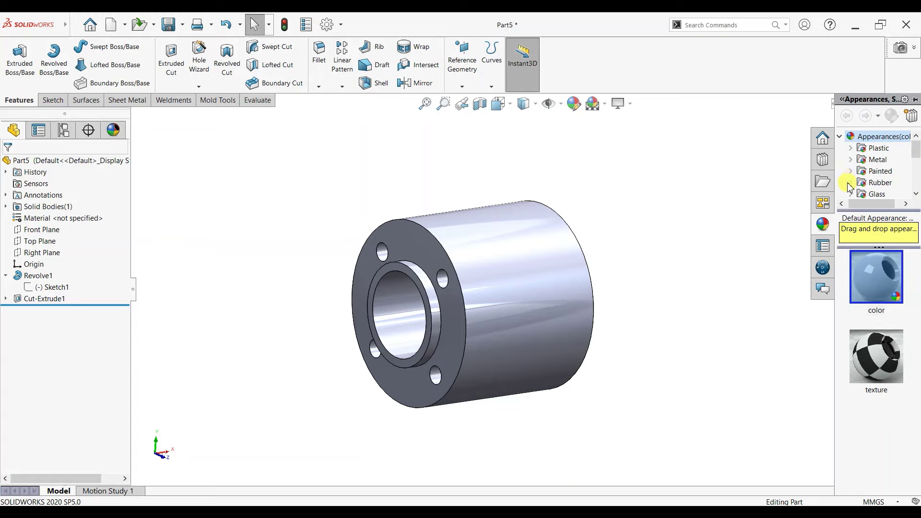
left_click(850, 183)
left_click(889, 160)
left_click_drag(876, 276, 515, 266)
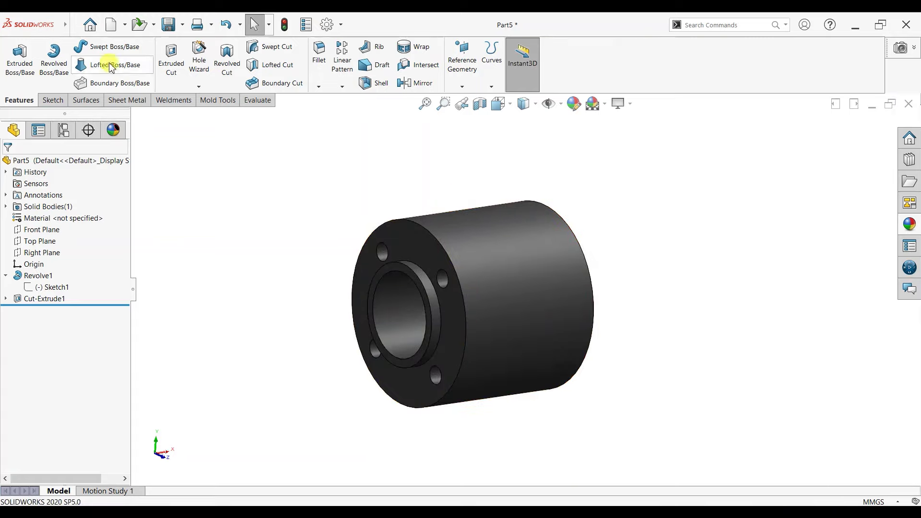
mouse_move(168, 25)
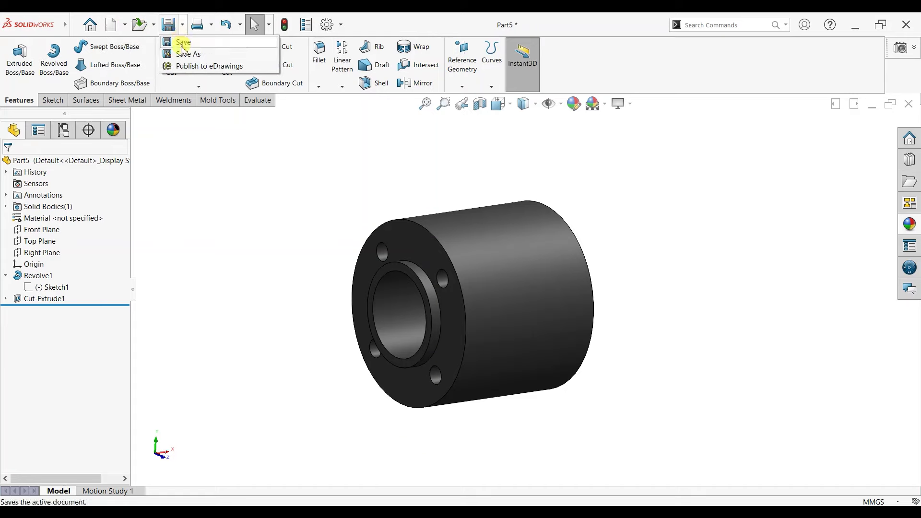
left_click(185, 53)
type("Part4")
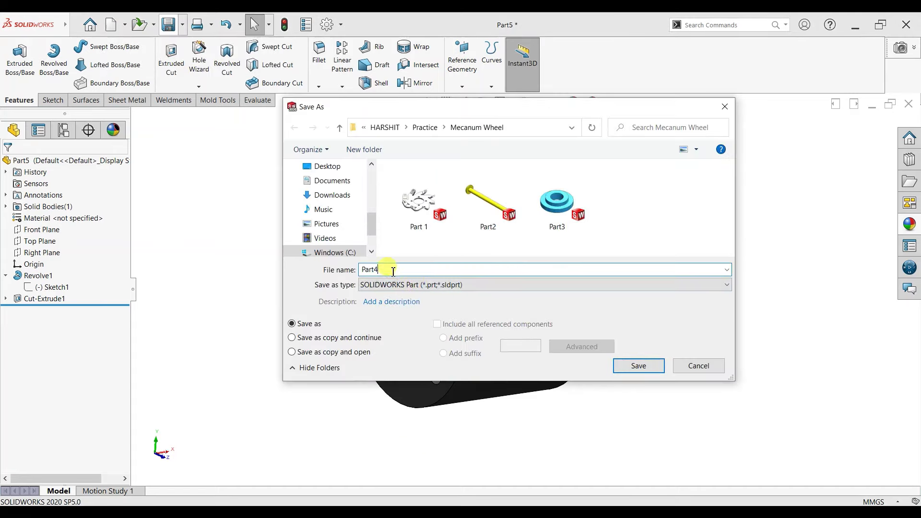
left_click(646, 372)
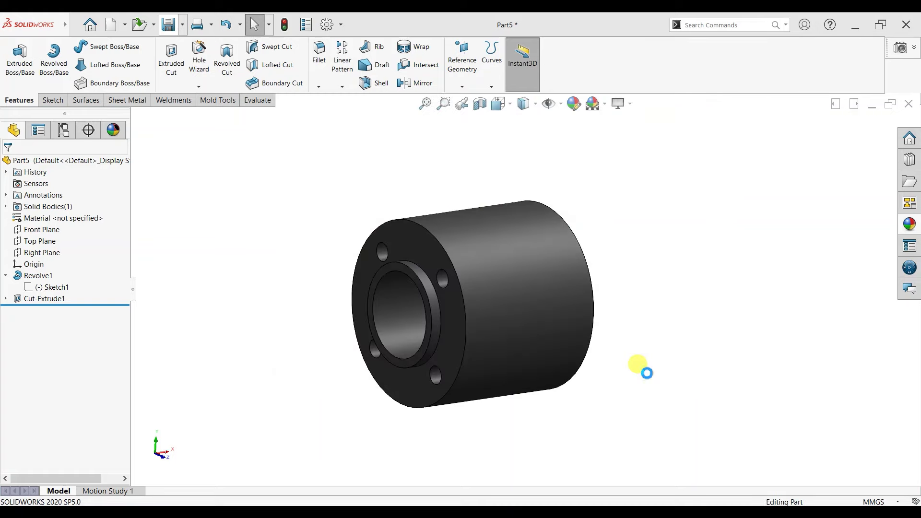
Step: Start a Front Plane sketch in Part6 with horizontal and vertical centerlines
left_click(52, 100)
left_click(15, 55)
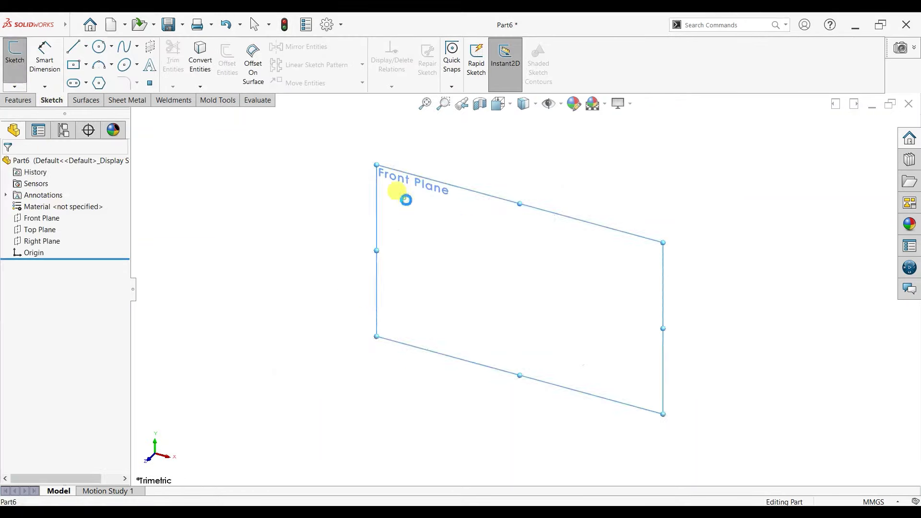
left_click(406, 199)
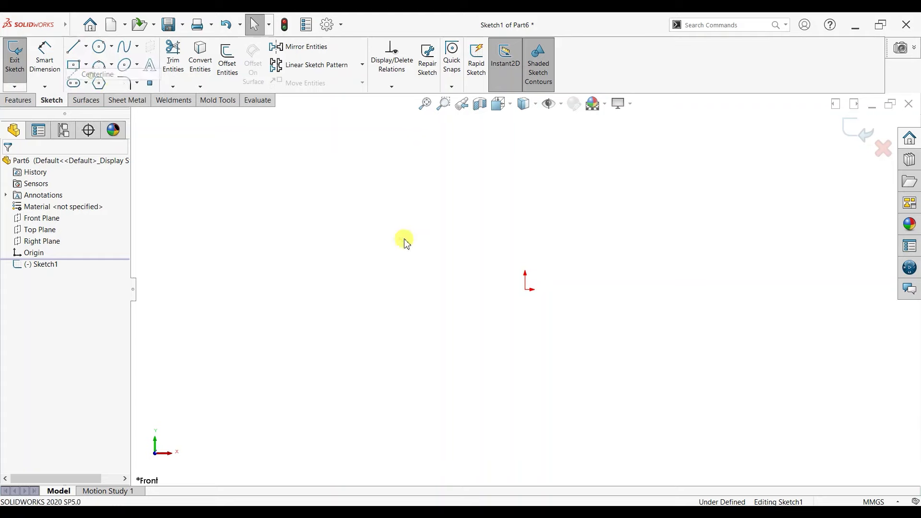
left_click(528, 289)
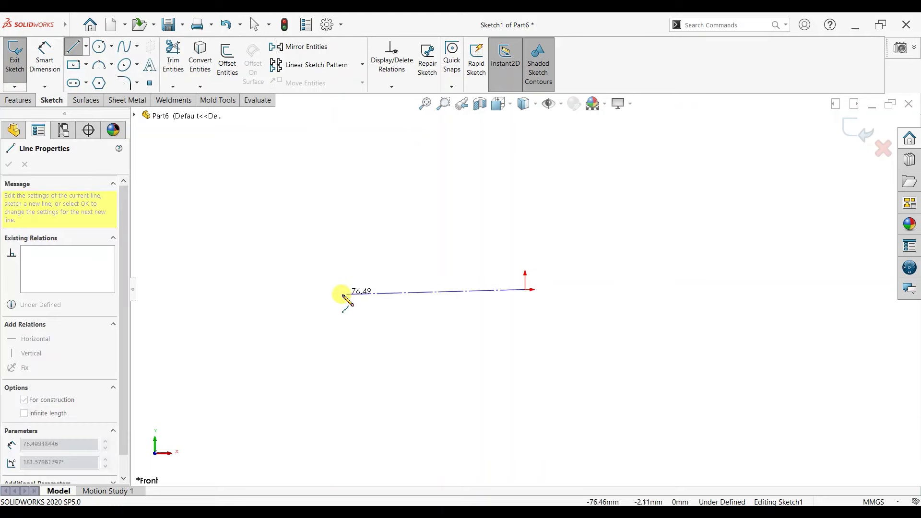
left_click(342, 289)
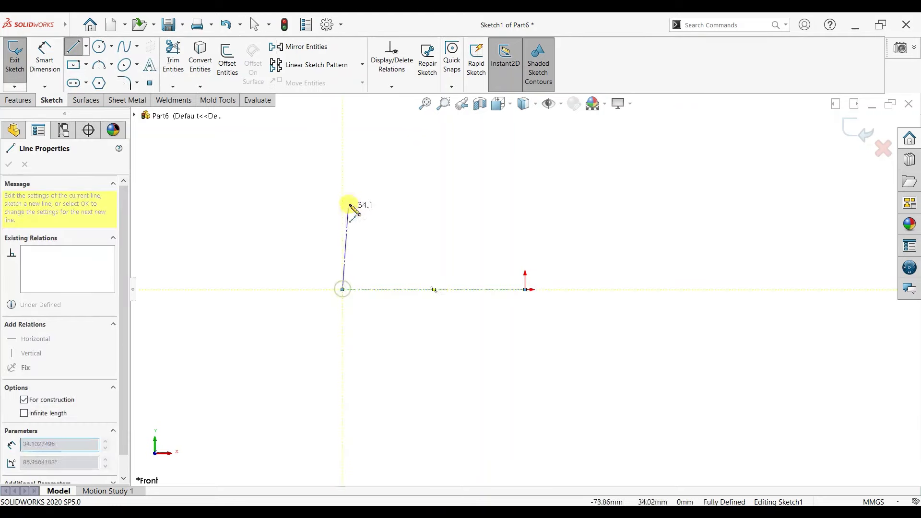
left_click(342, 179)
right_click(379, 185)
left_click(386, 188)
left_click(394, 289)
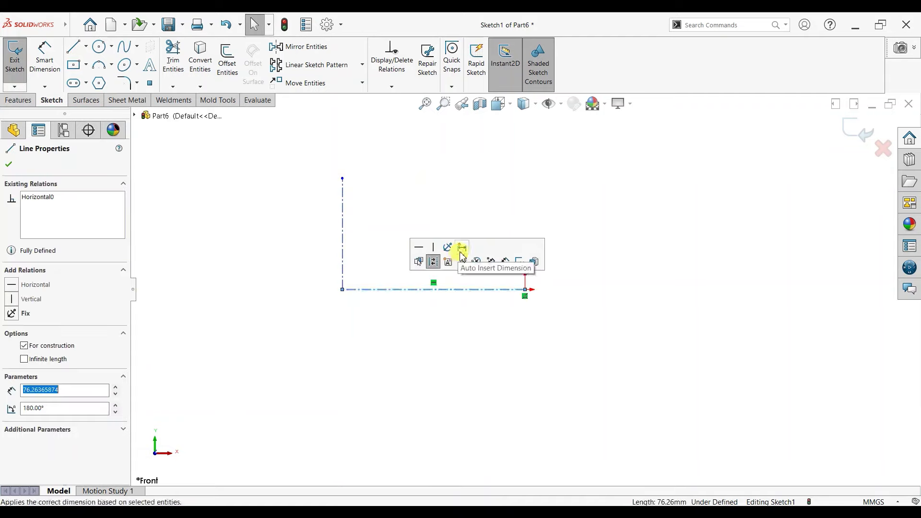
left_click(9, 164)
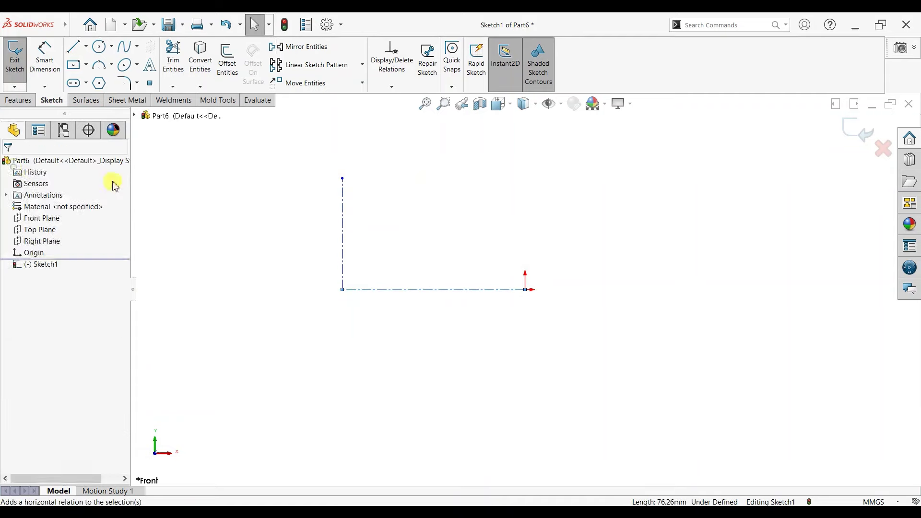
left_click(345, 229)
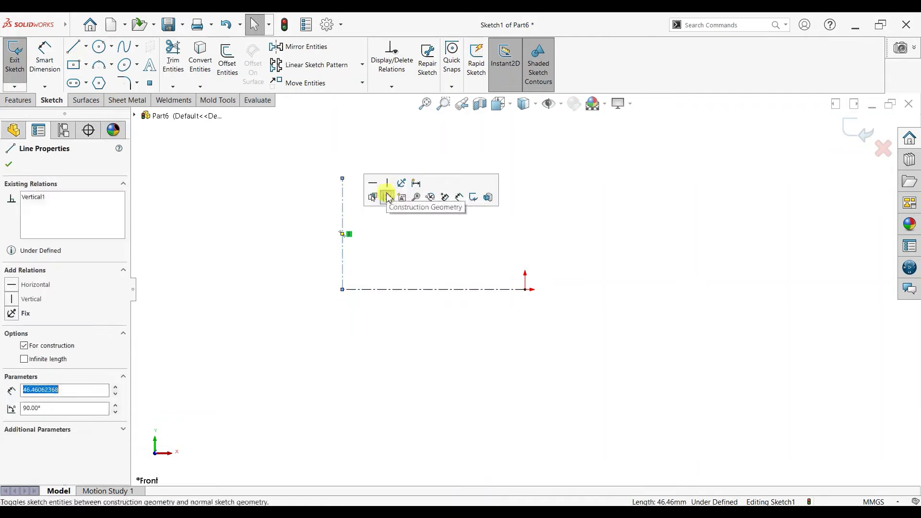
left_click(9, 164)
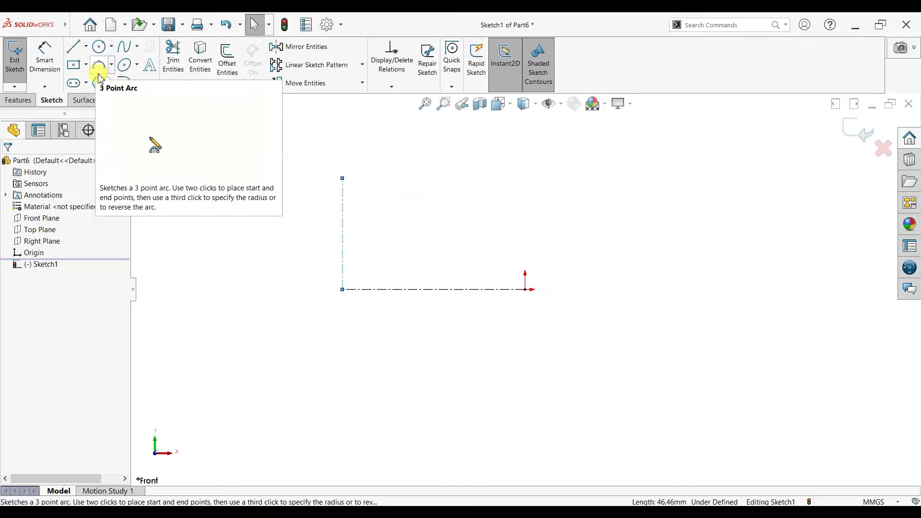
Step: Draw a short vertical line upward from the origin
left_click(75, 46)
left_click(525, 289)
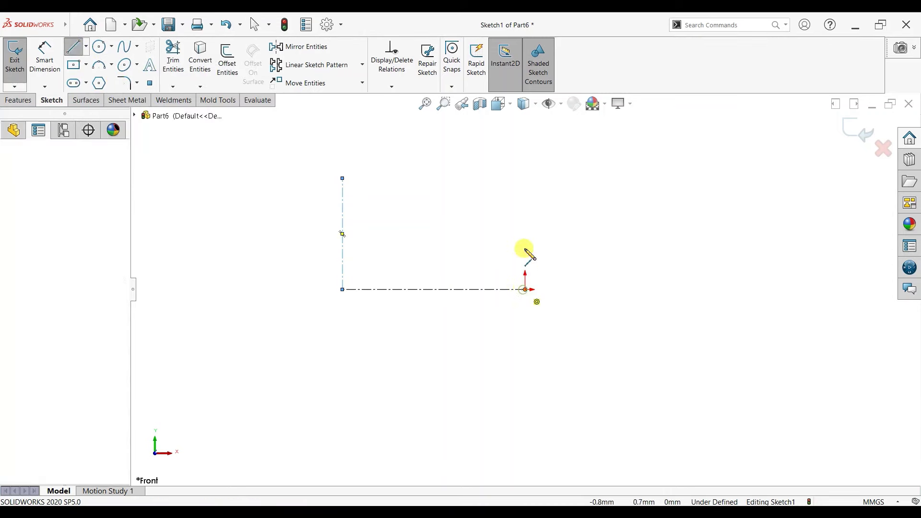
left_click(525, 225)
right_click(545, 230)
left_click(552, 232)
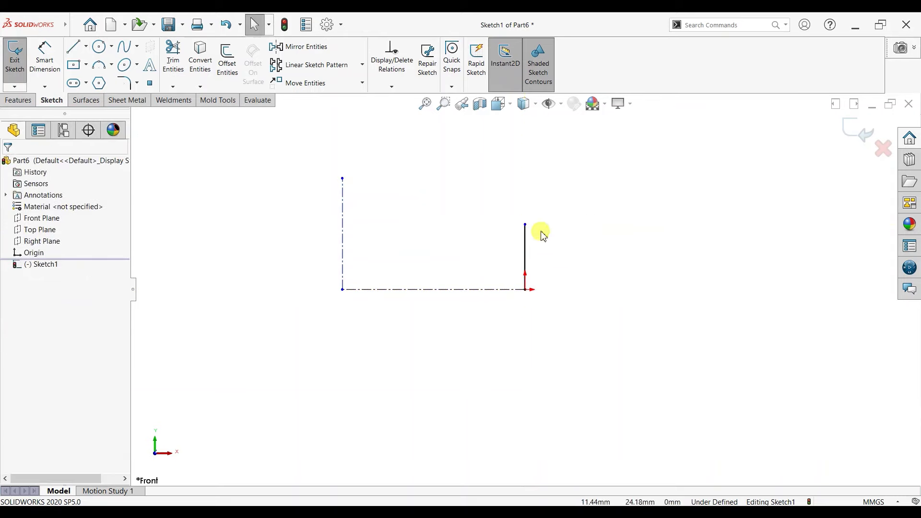
Step: Join the vertical centerline's top and the short line's top with a 3-point arc
left_click(100, 69)
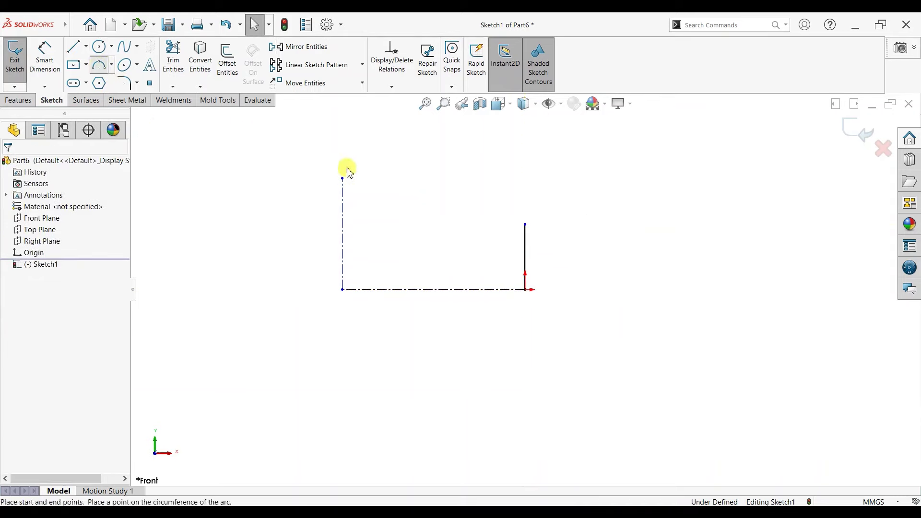
left_click(342, 178)
left_click(525, 225)
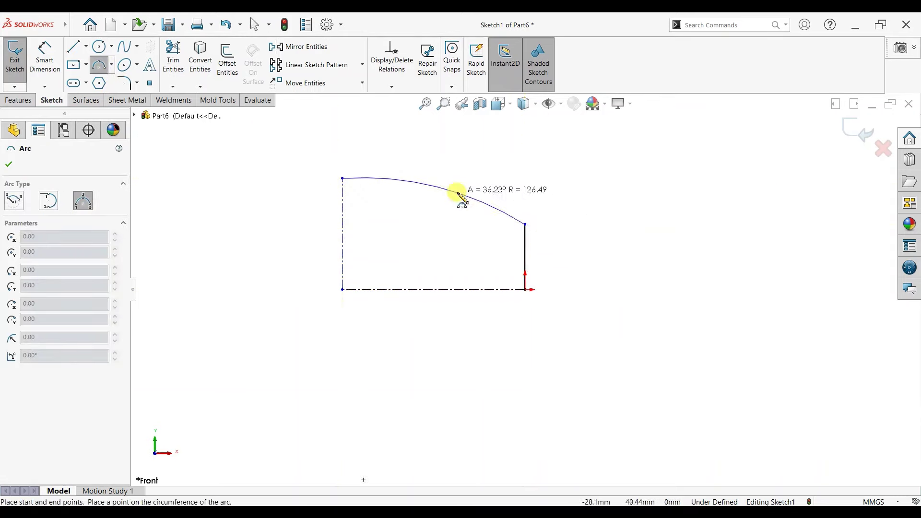
left_click(459, 195)
key("Escape")
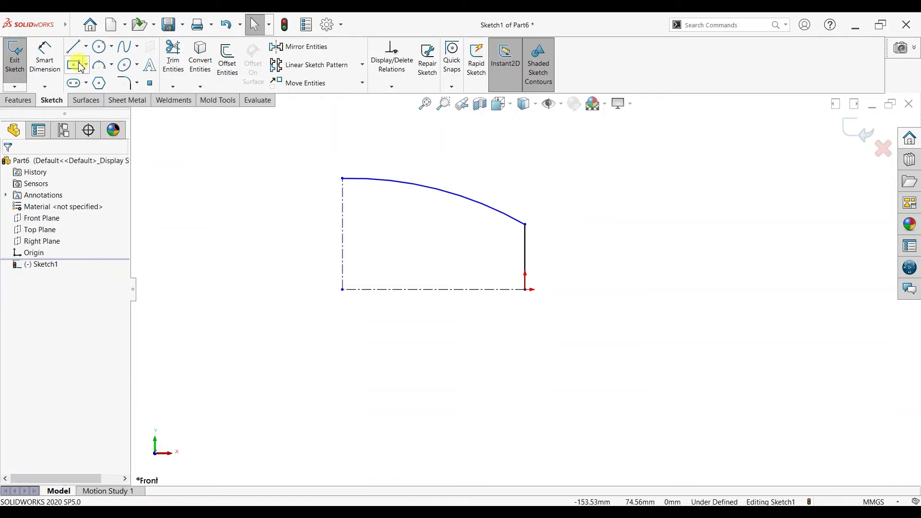
Step: Round the arc-to-line corner with a 1 mm sketch fillet
left_click(127, 82)
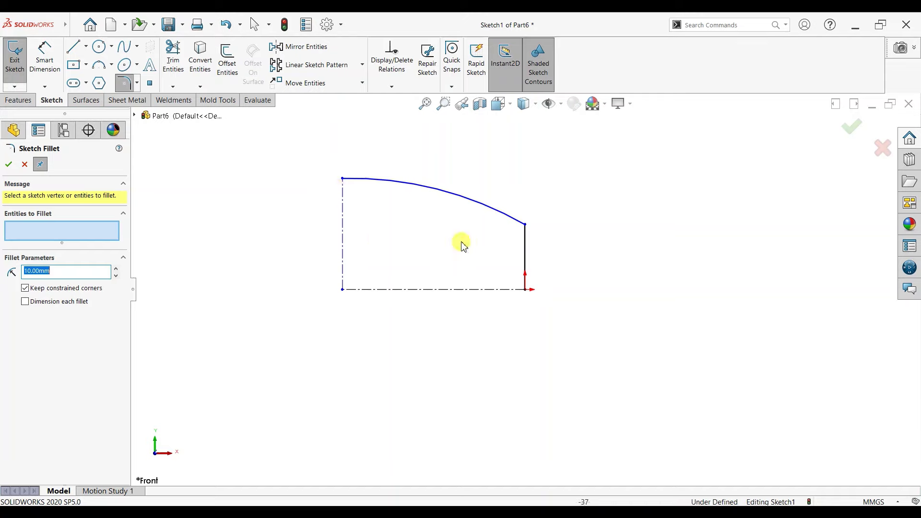
left_click(525, 225)
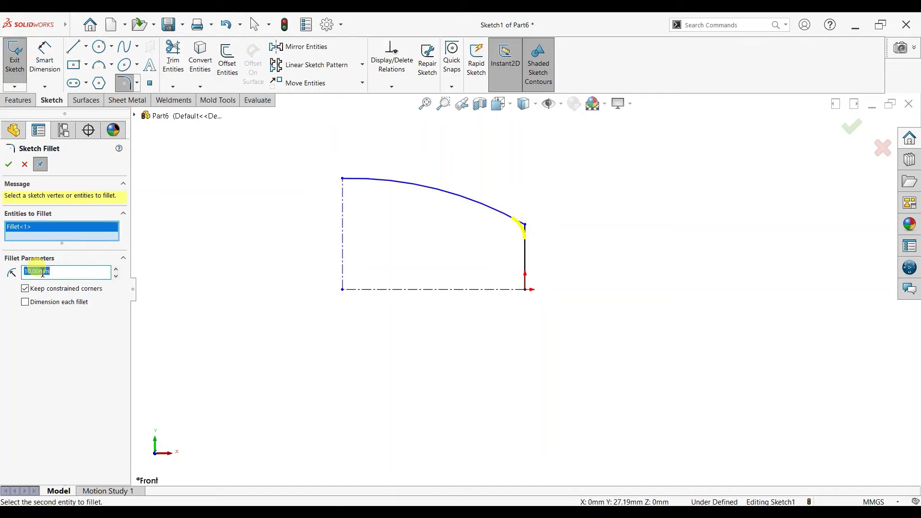
left_click(9, 165)
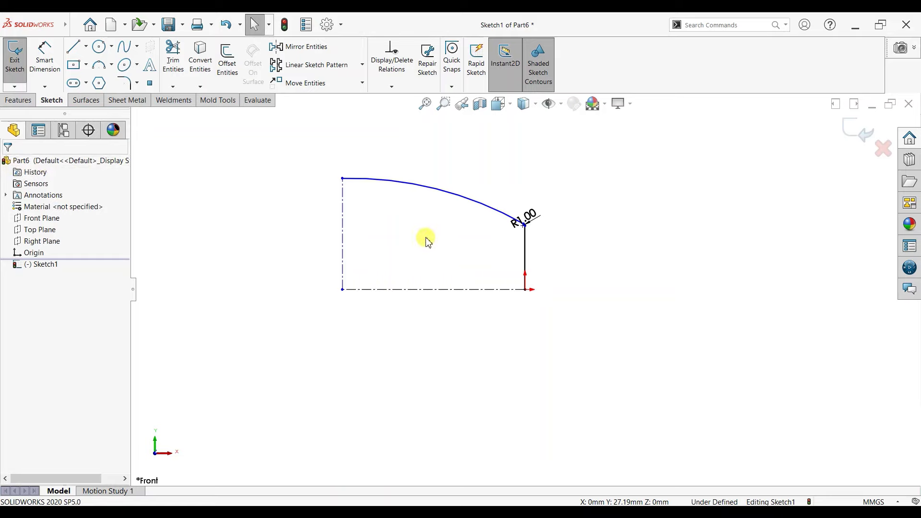
Step: Draw a small step and horizontal line to the vertical centerline, trimming the leftover segment
left_click(76, 48)
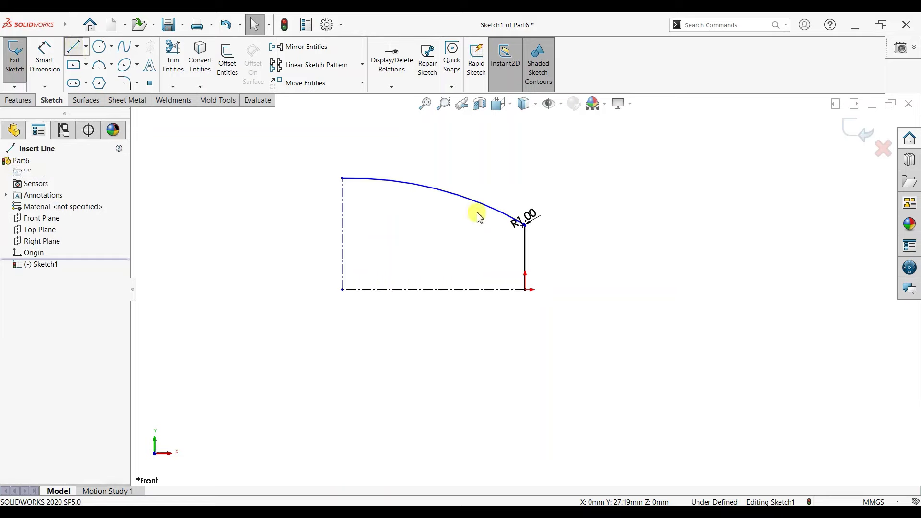
left_click(526, 244)
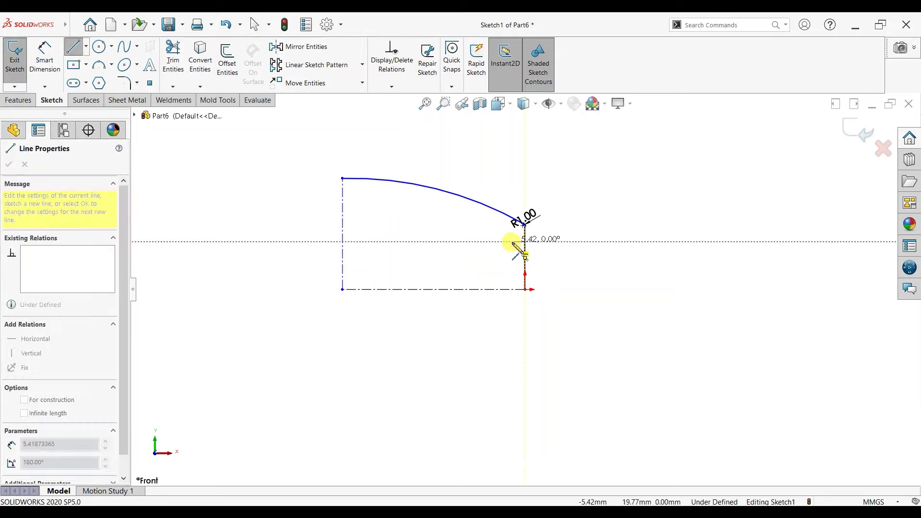
left_click(512, 260)
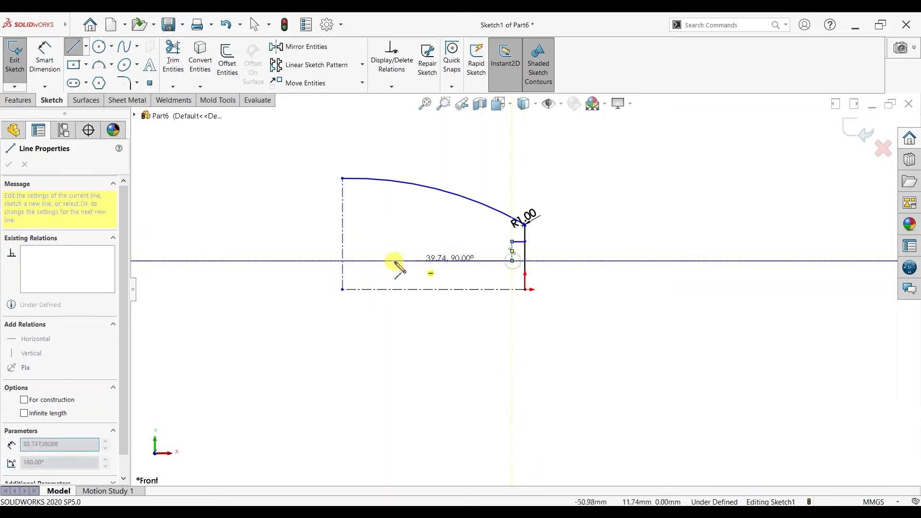
left_click(343, 261)
key("Escape")
key("Escape")
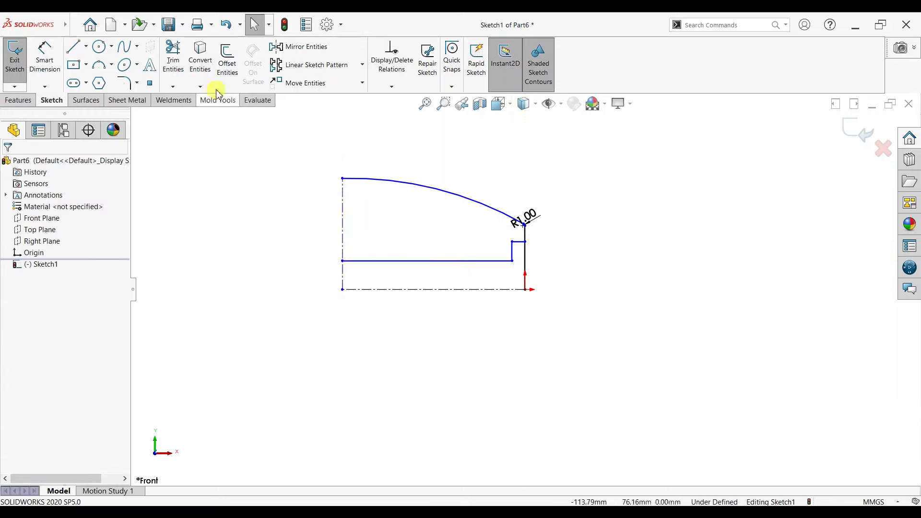
left_click(171, 61)
left_click_drag(594, 259, 527, 282)
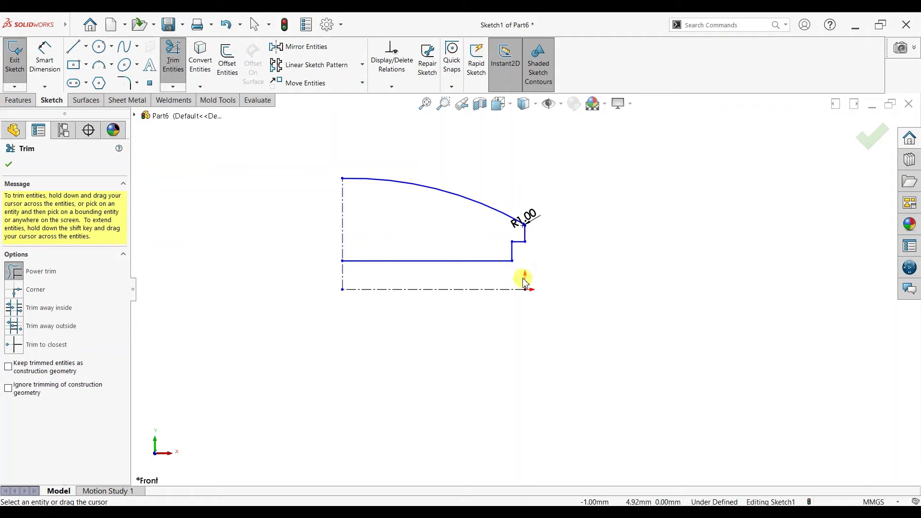
left_click(9, 168)
left_click(45, 56)
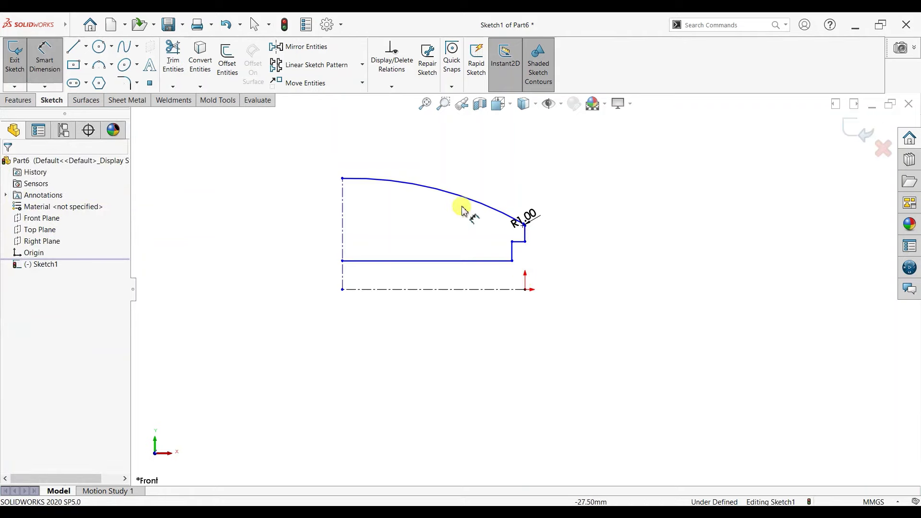
Step: Dimension the step height to 2.25 and the lower edge 1.50 from the centreline
scroll(499, 254, "down", 1)
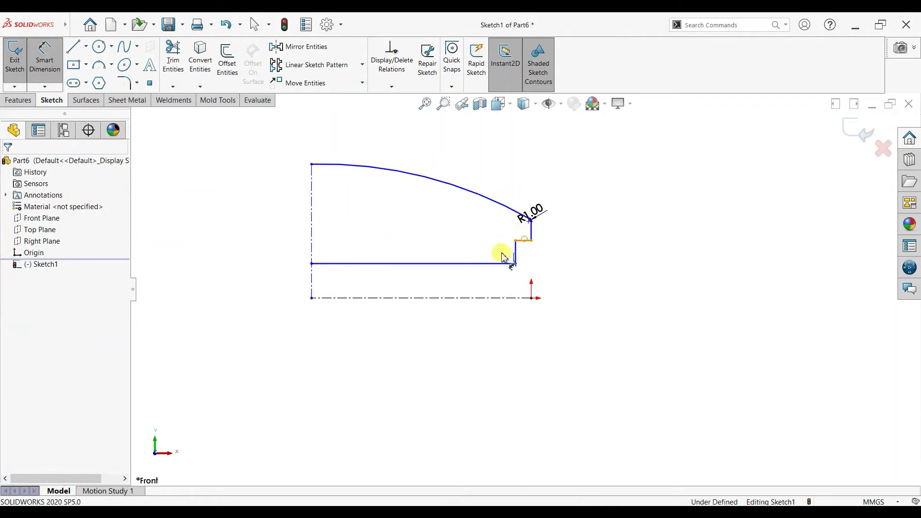
left_click(502, 259)
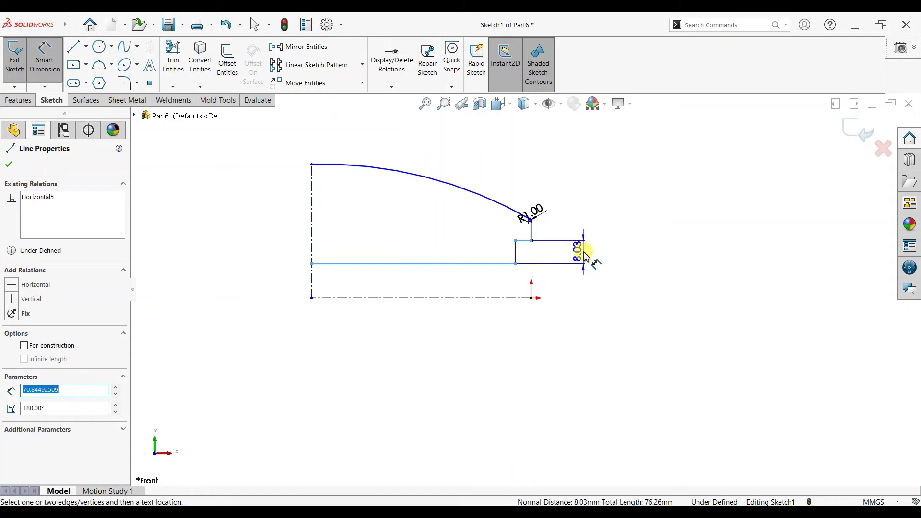
left_click(586, 257)
left_click(586, 256)
type("2.25")
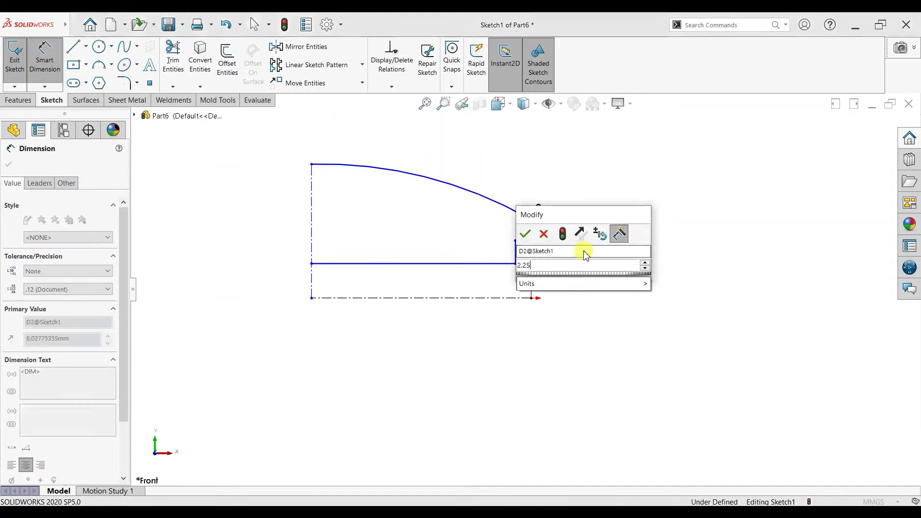
key("Return")
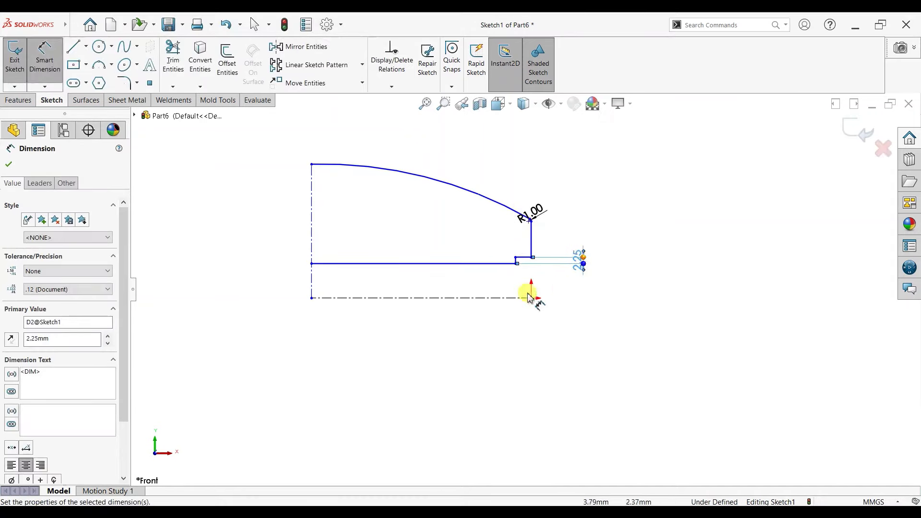
scroll(523, 287, "down", 1)
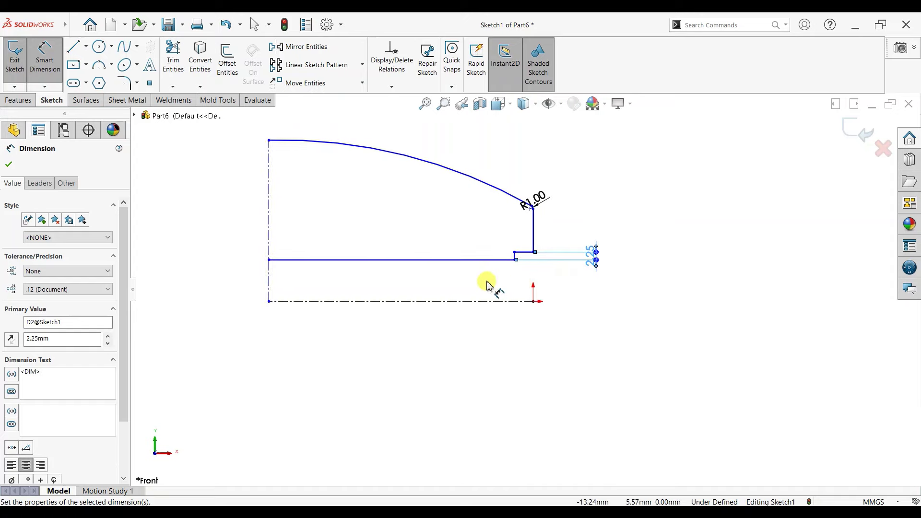
left_click(494, 260)
left_click(503, 301)
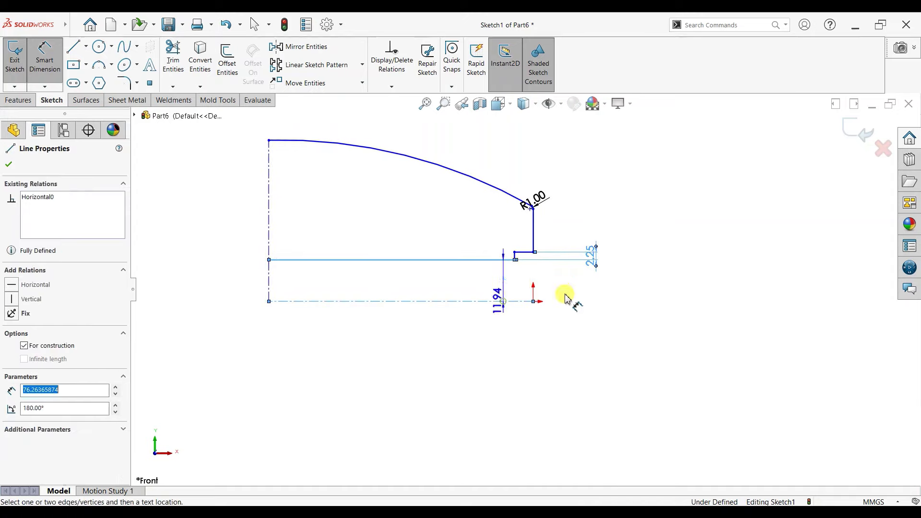
left_click(660, 288)
type("1.")
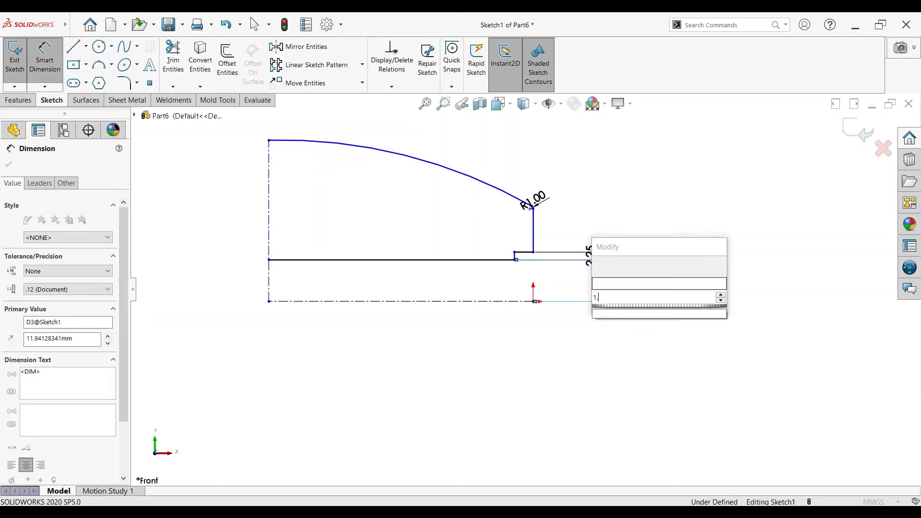
type("50")
key("Return")
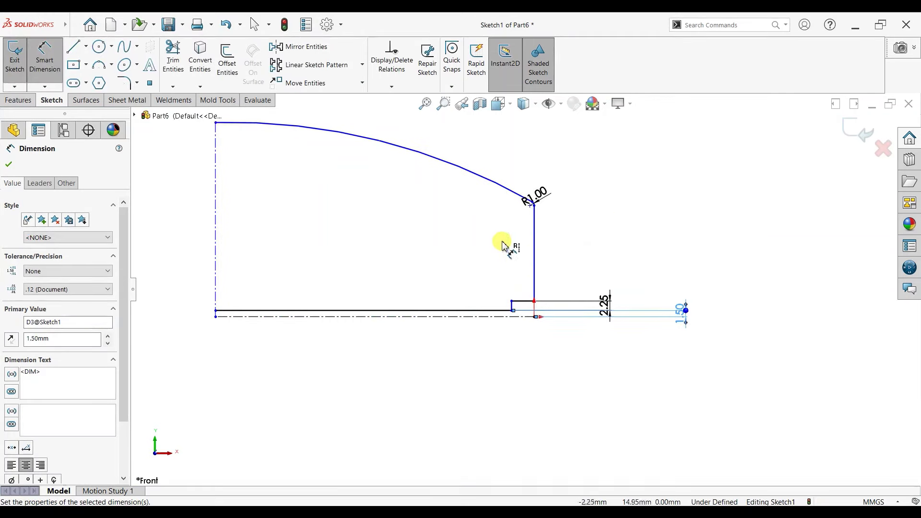
Step: Set the overall profile length to 14.00
left_click(215, 254)
left_click(534, 258)
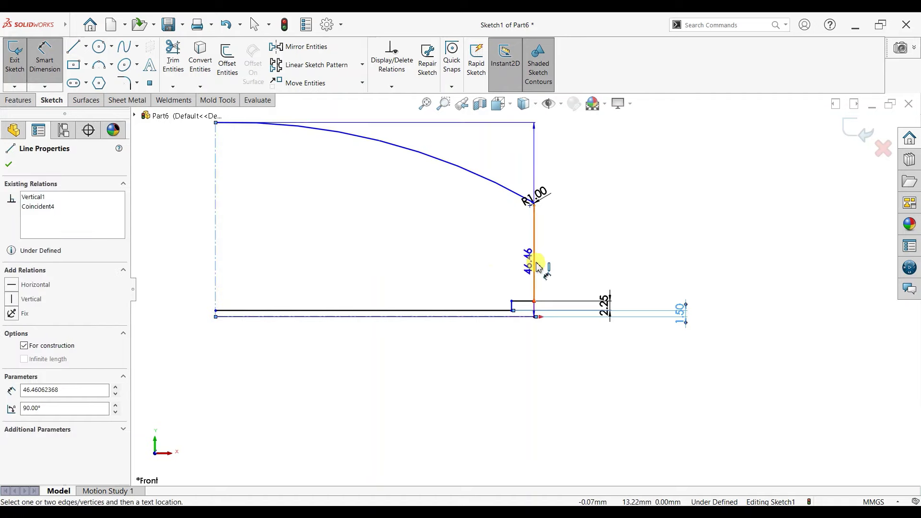
left_click(419, 408)
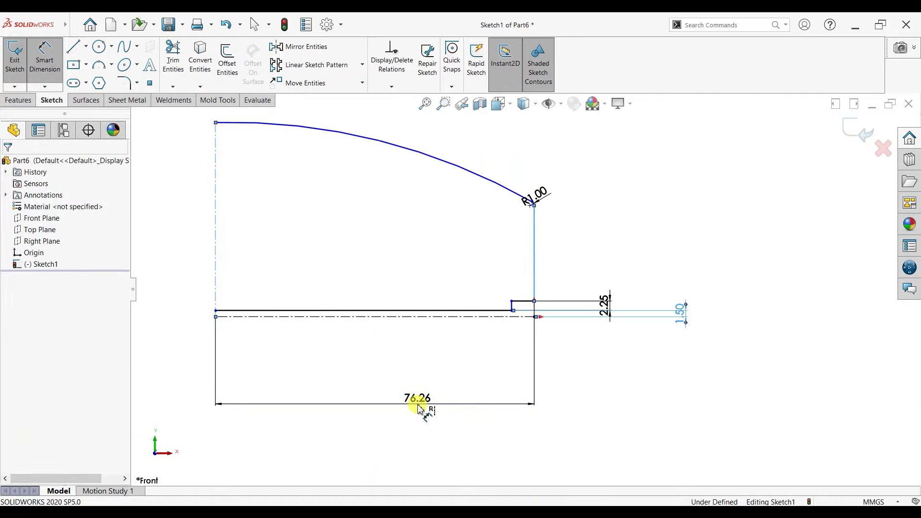
type("14")
key("Return")
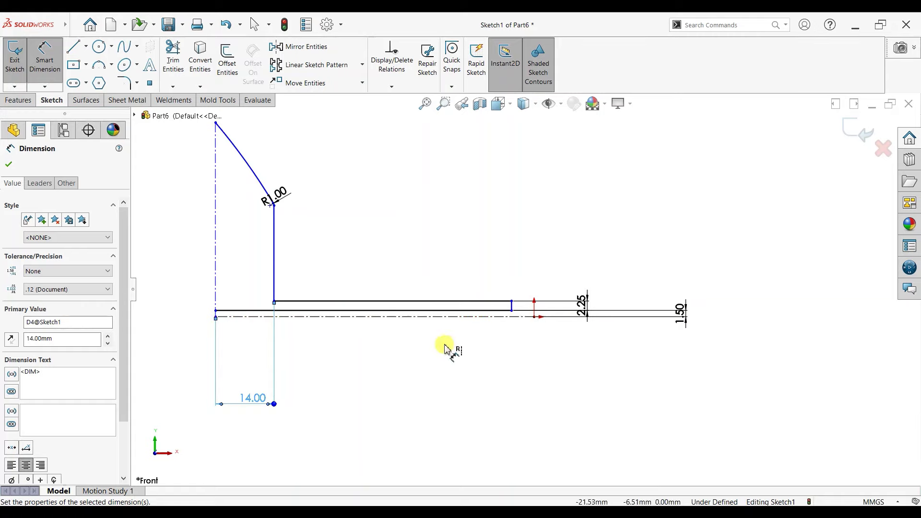
Step: Move the short step edge left and dimension the step width to 1.50
left_click(16, 164)
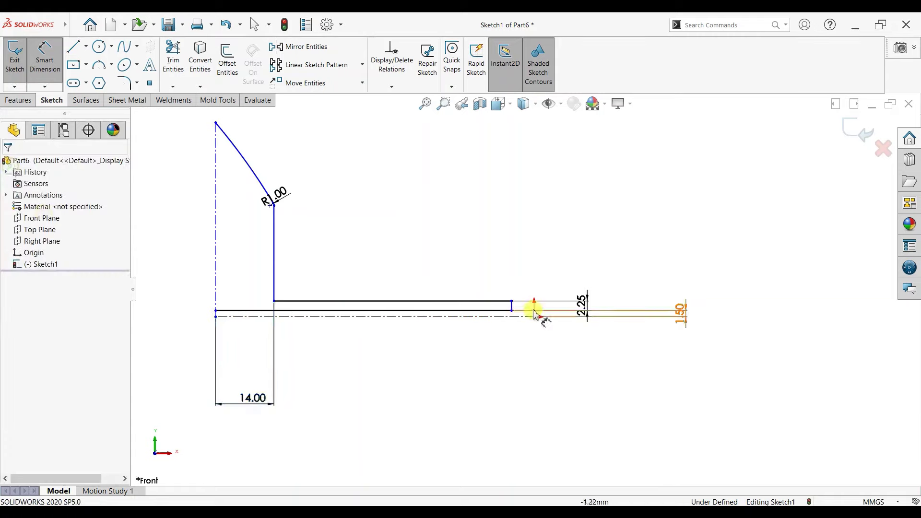
left_click_drag(512, 307, 266, 309)
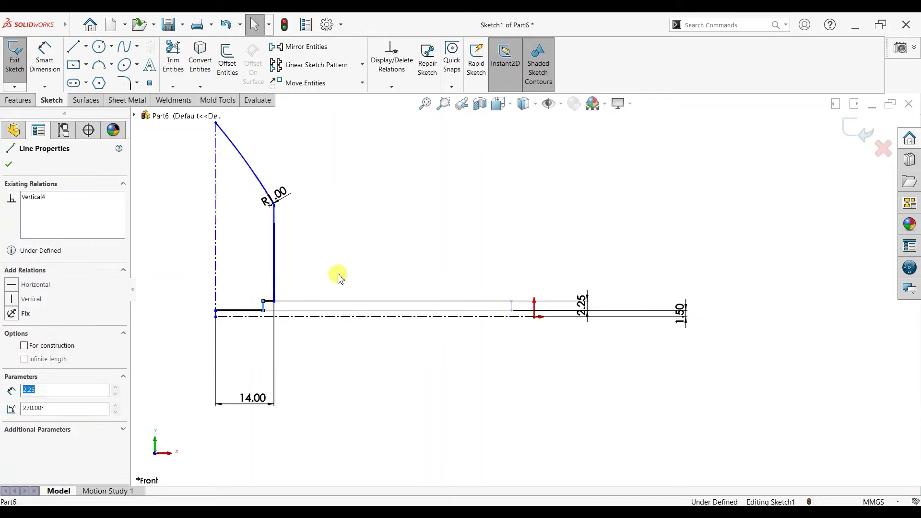
scroll(345, 266, "down", 2)
scroll(384, 273, "down", 2)
left_click(45, 56)
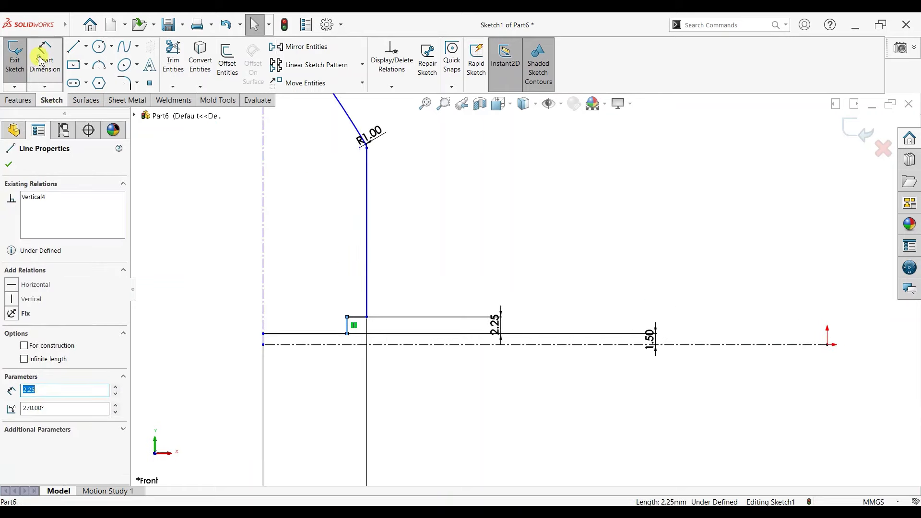
left_click(369, 312)
left_click(348, 323)
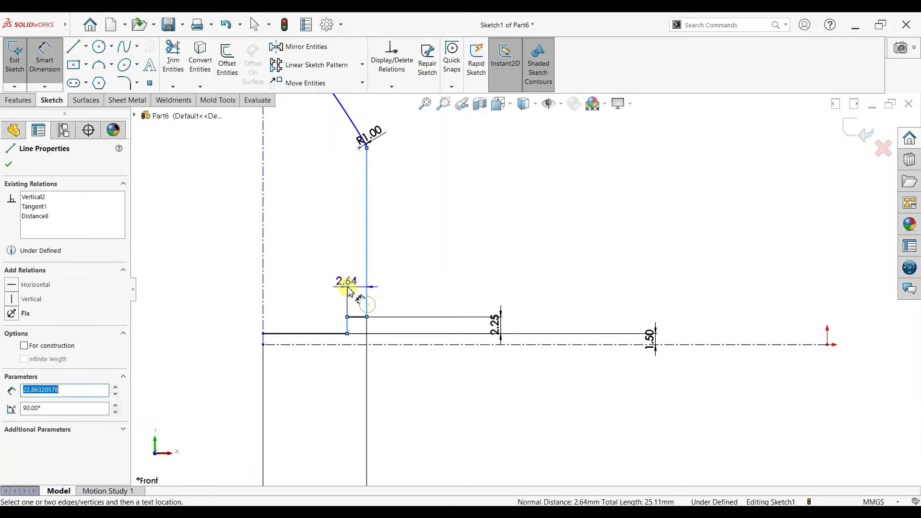
left_click(443, 286)
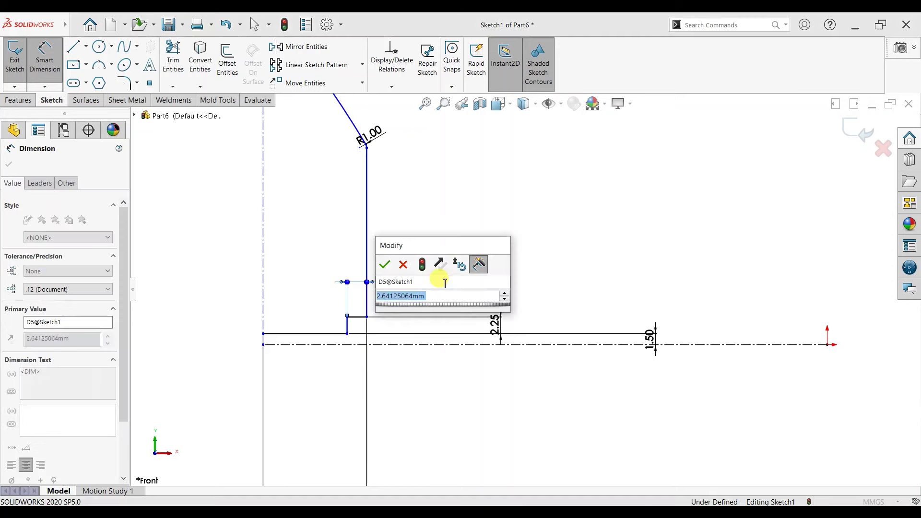
type("1.5")
key("Return")
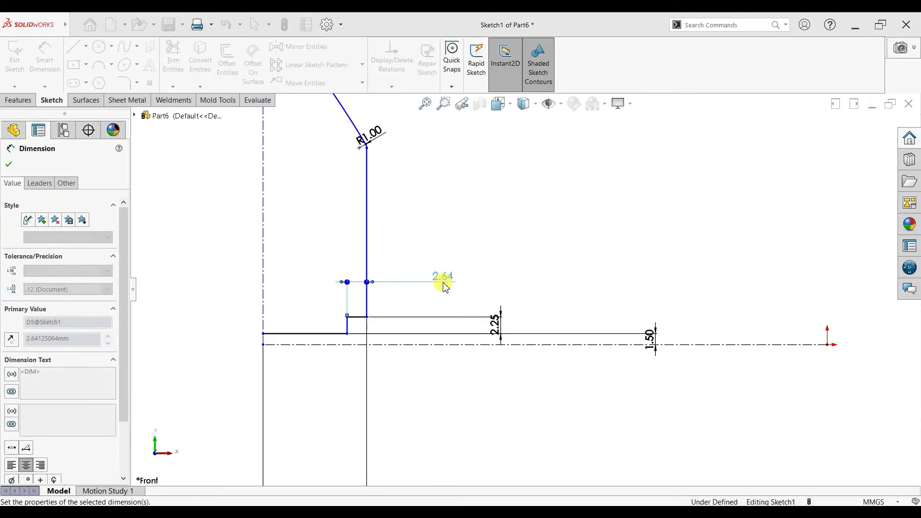
left_click(9, 165)
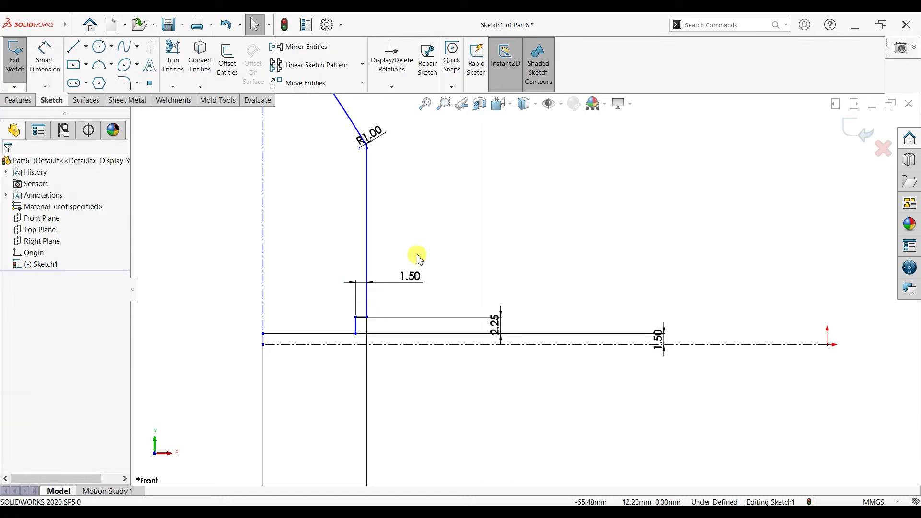
Step: Dimension the left vertical line to a 6.00 height
key("f")
left_click(62, 73)
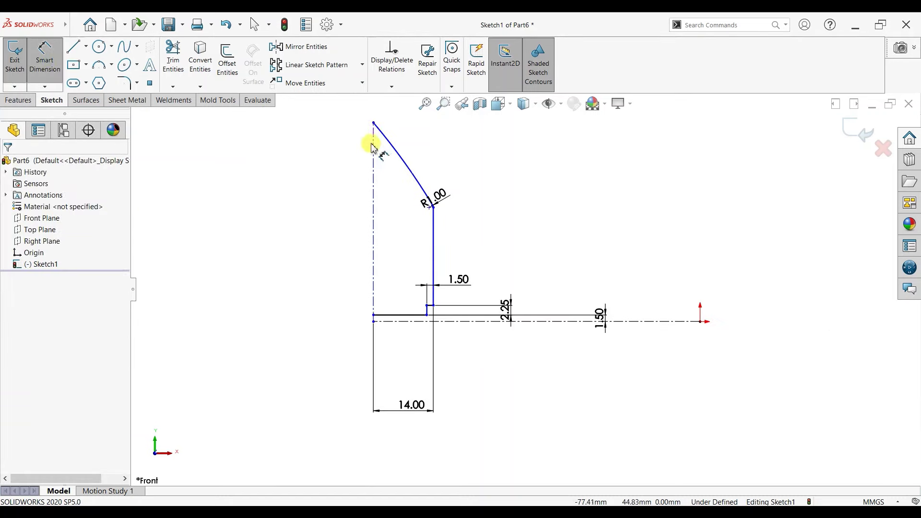
left_click(278, 223)
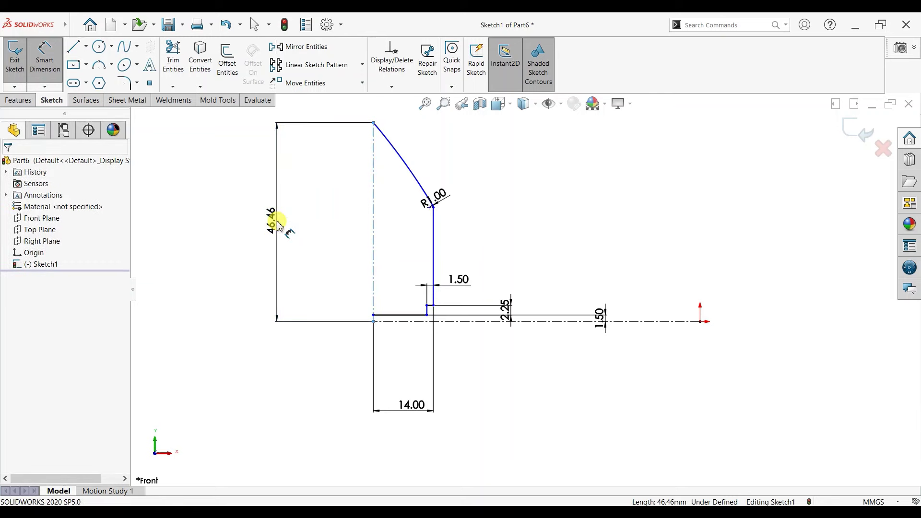
type("6")
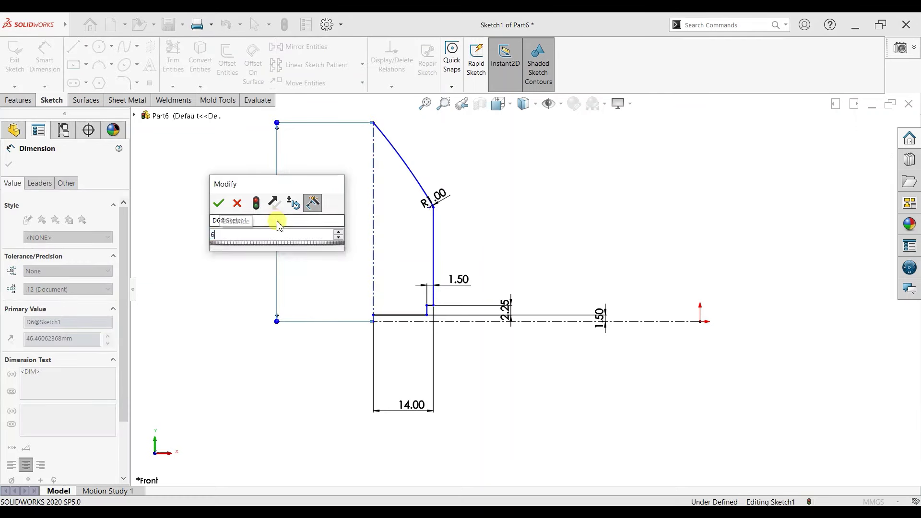
key("Return")
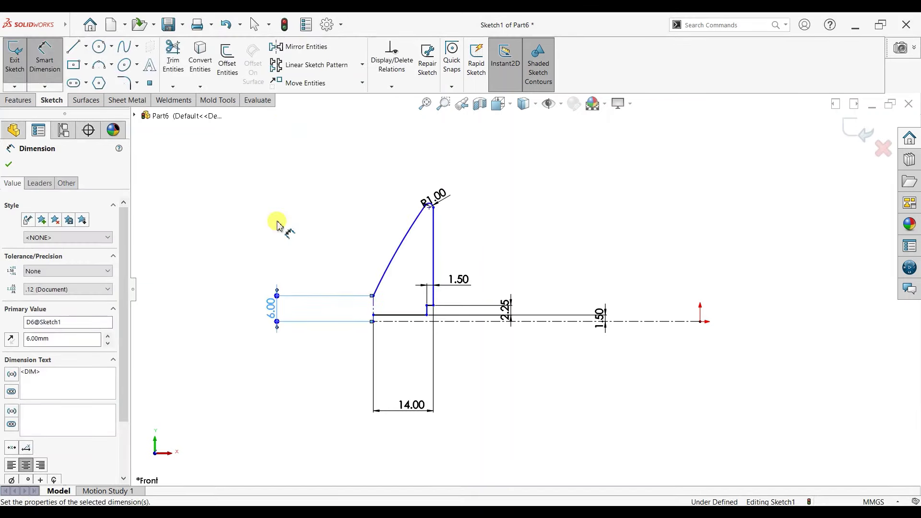
scroll(448, 286, "down", 3)
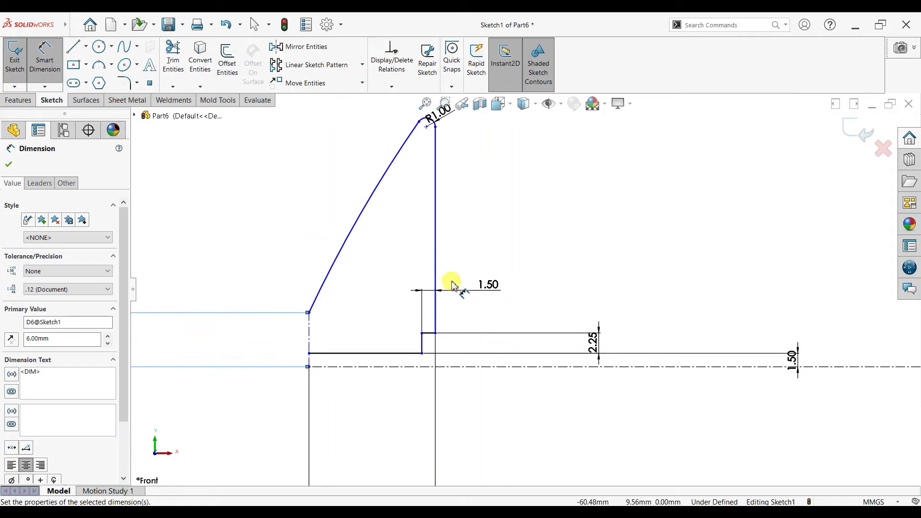
scroll(432, 325, "down", 1)
scroll(432, 328, "down", 1)
scroll(362, 329, "up", 2)
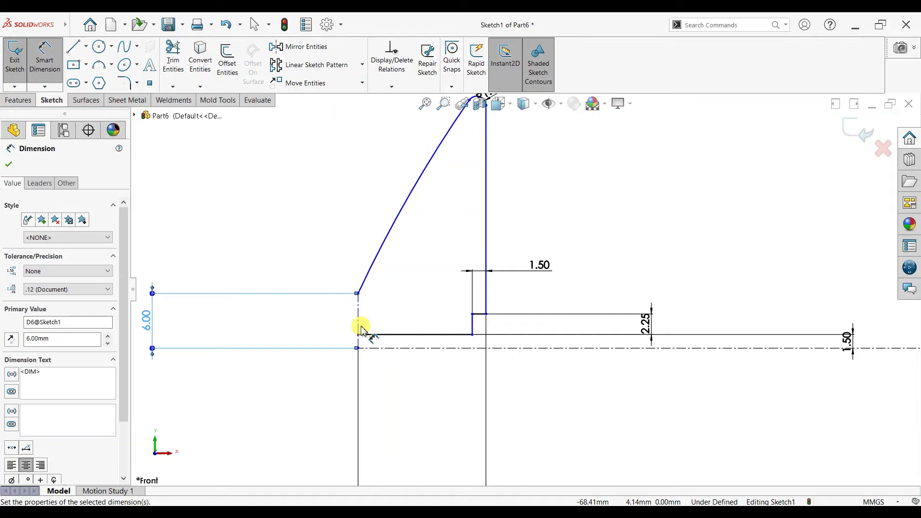
scroll(524, 290, "up", 2)
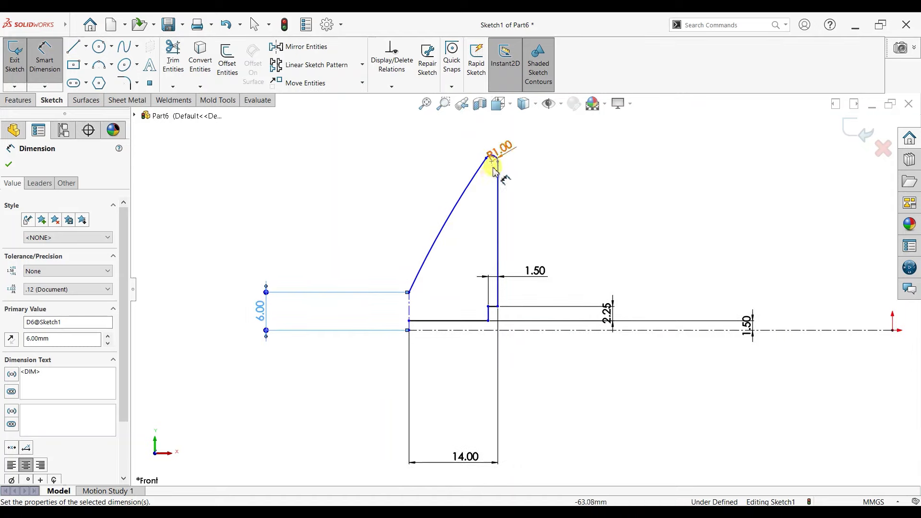
key("Escape")
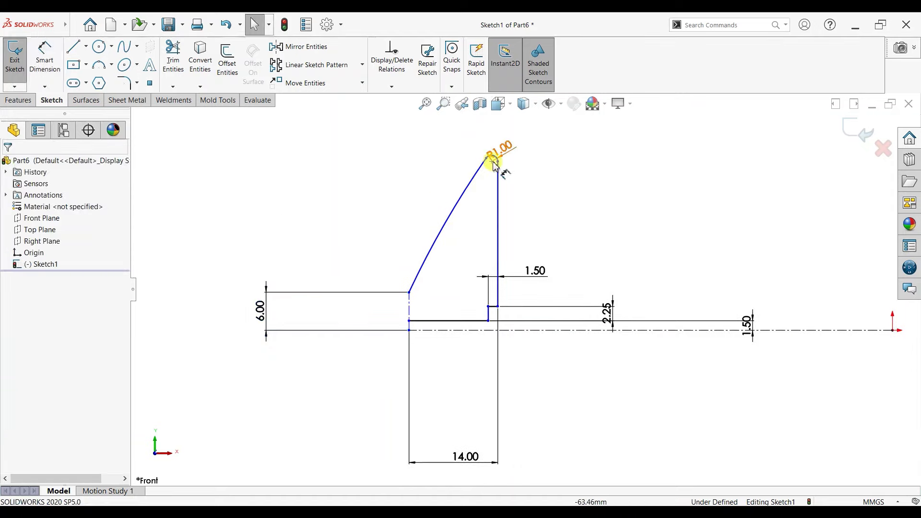
Step: Pull the arc's top endpoint down and dimension it to the centreline, entering 8.4.35
left_click_drag(490, 160, 468, 307)
left_click(476, 238)
scroll(463, 269, "down", 5)
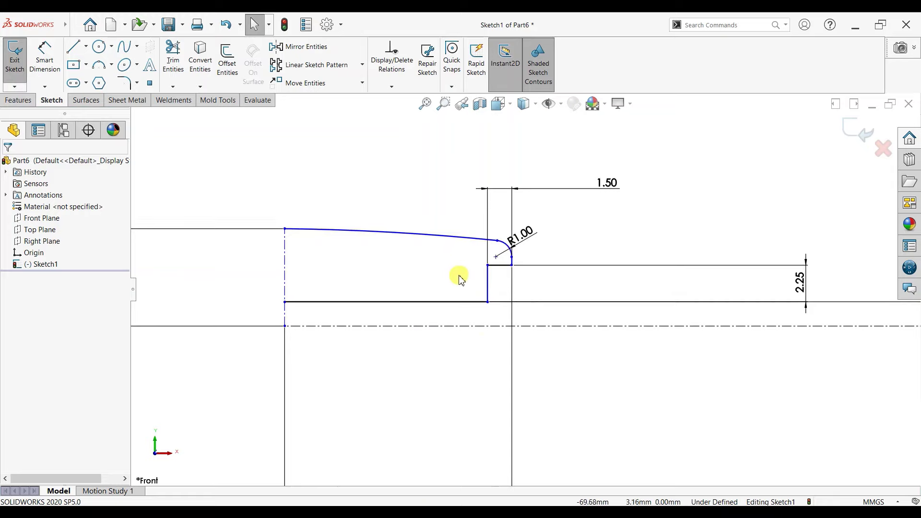
left_click(45, 57)
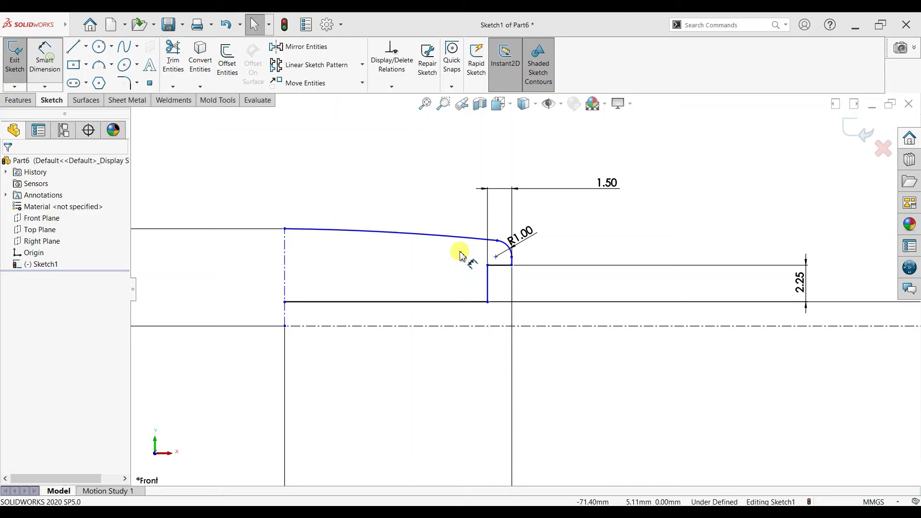
left_click(498, 245)
left_click(496, 326)
scroll(624, 245, "up", 3)
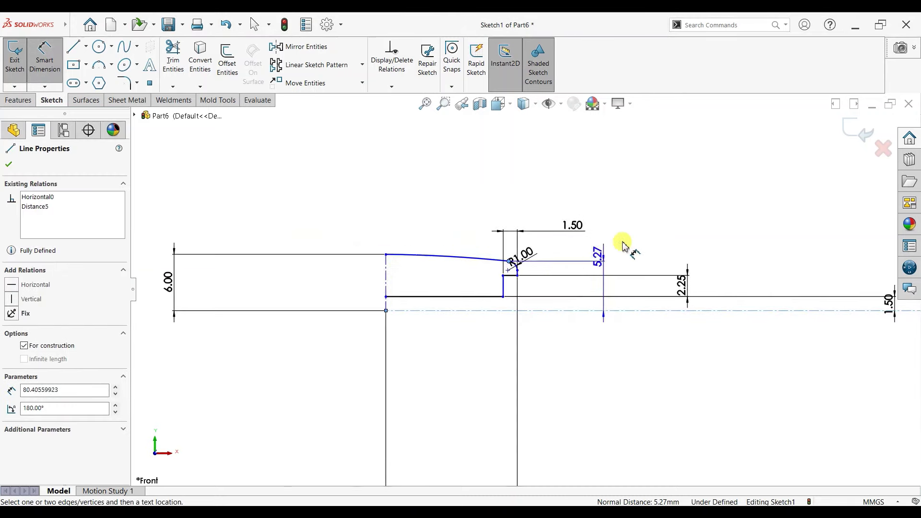
left_click(642, 211)
type("8.")
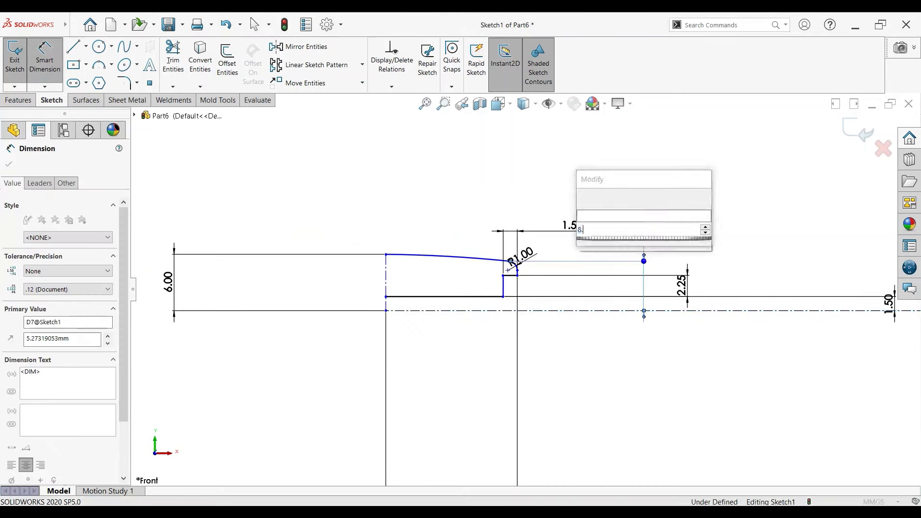
type("4.35")
key("Return")
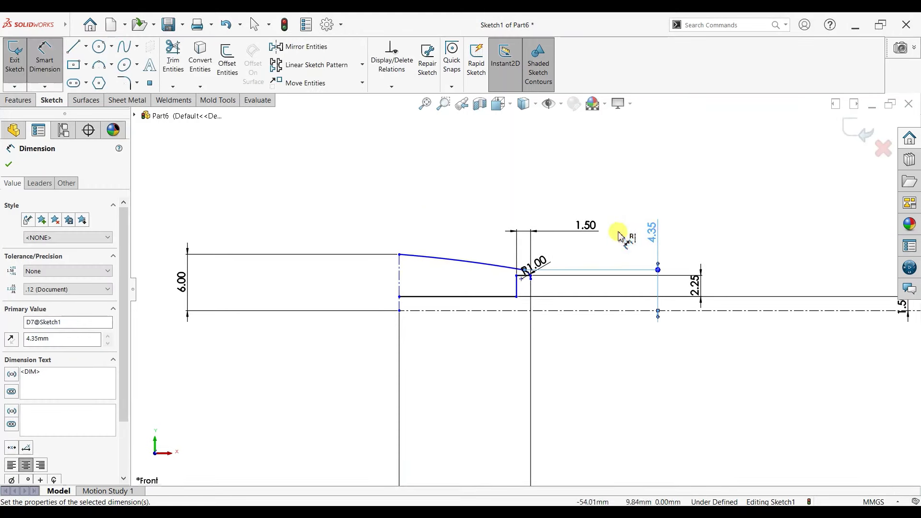
scroll(539, 290, "down", 3)
scroll(513, 278, "down", 3)
left_click(9, 164)
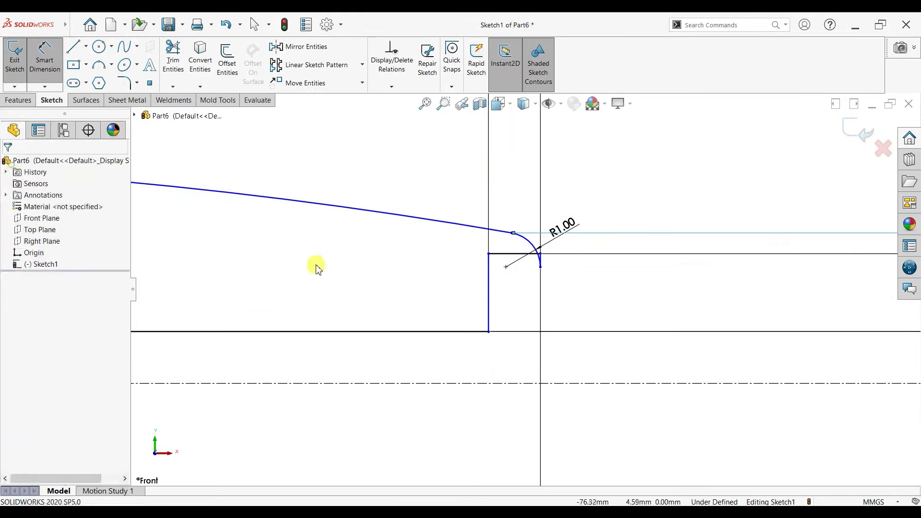
key("Escape")
Step: Undo the stray arc-point move and earlier sketch edits
mouse_move(537, 281)
left_mouse_down()
mouse_move(518, 283)
mouse_move(525, 281)
left_mouse_up()
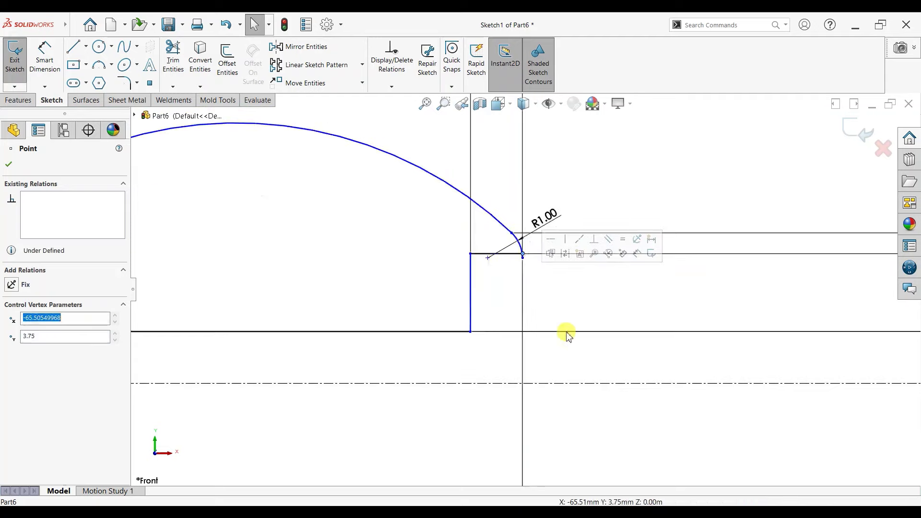
key("ctrl+z")
key("ctrl+z")
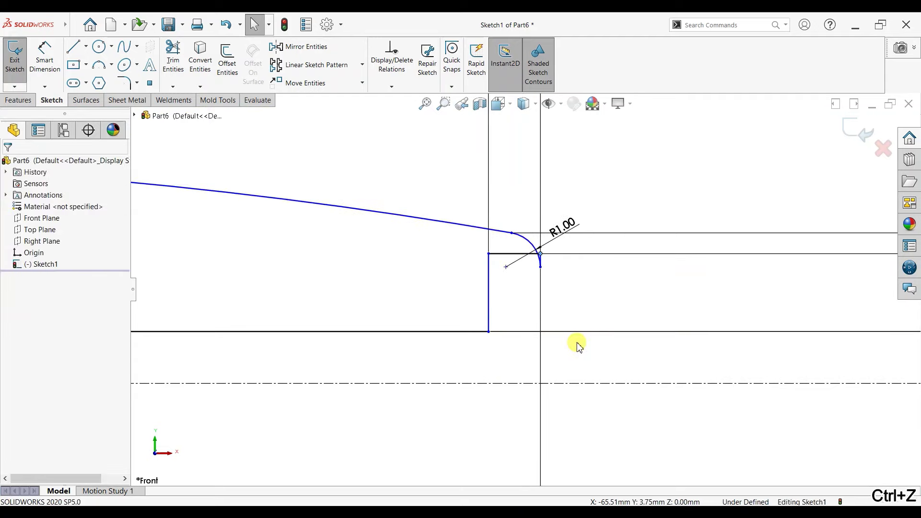
key("ctrl+z")
key("ctrl+z")
scroll(510, 283, "down", 2)
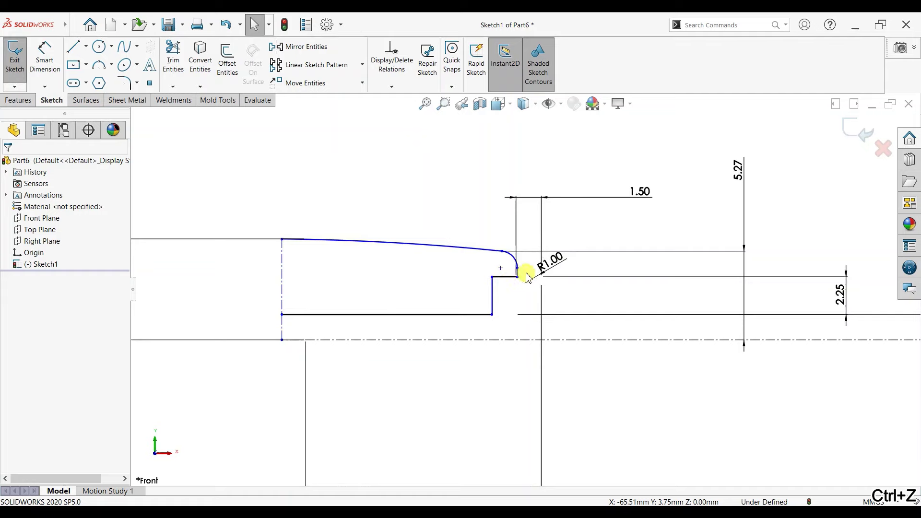
key("ctrl+z")
Step: Dimension the arc endpoint 5.20 above the centreline
left_click(45, 58)
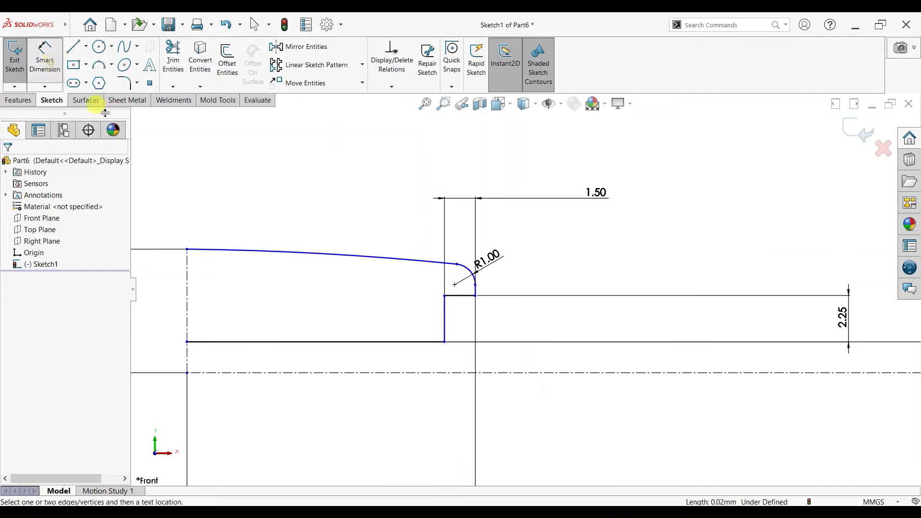
left_click(464, 372)
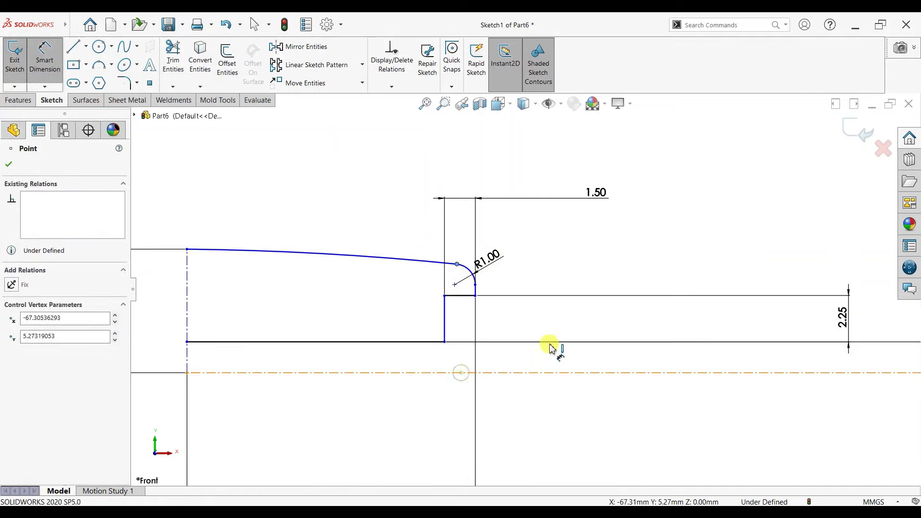
left_click(561, 328)
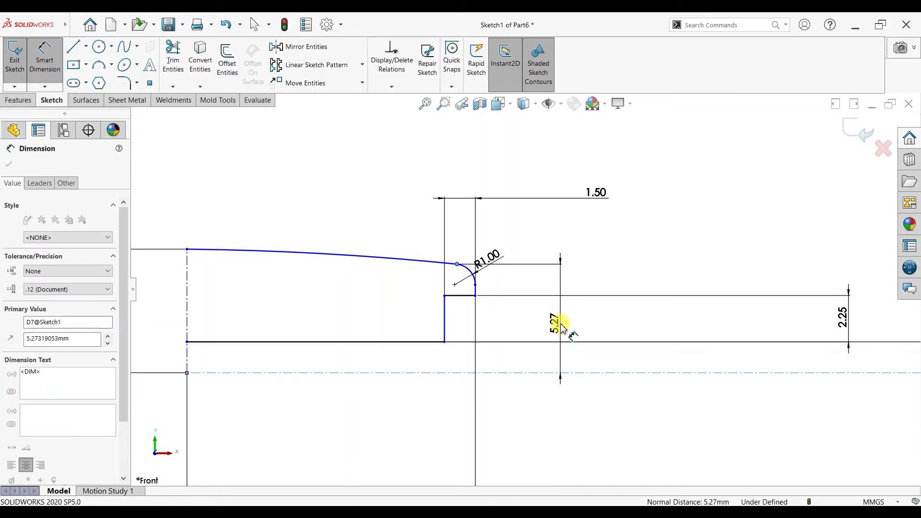
type("5.2")
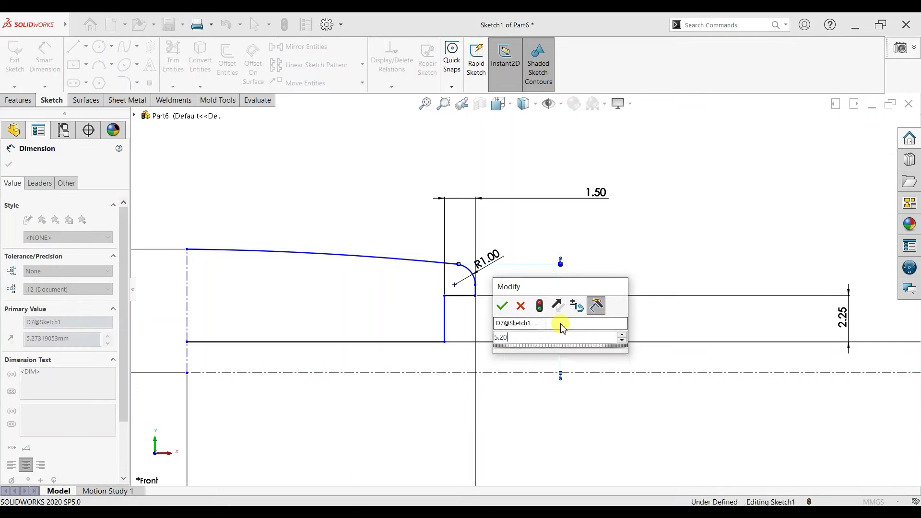
key("Return")
left_click(8, 164)
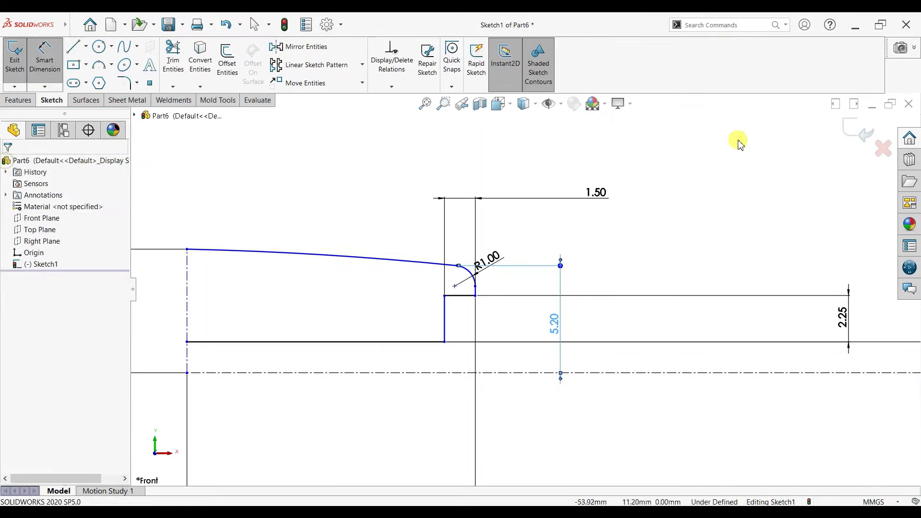
key("Escape")
scroll(427, 271, "up", 3)
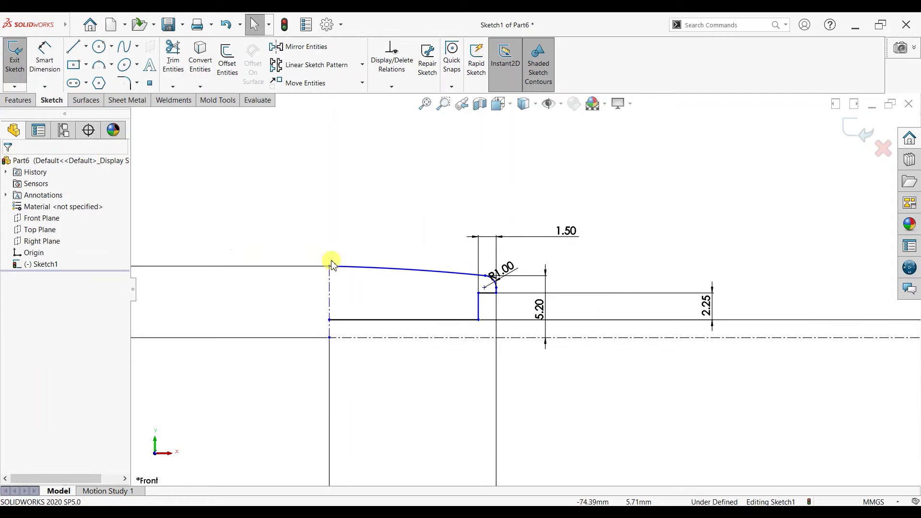
Step: Mirror the profile lines and arcs about the vertical centreline
left_click(23, 102)
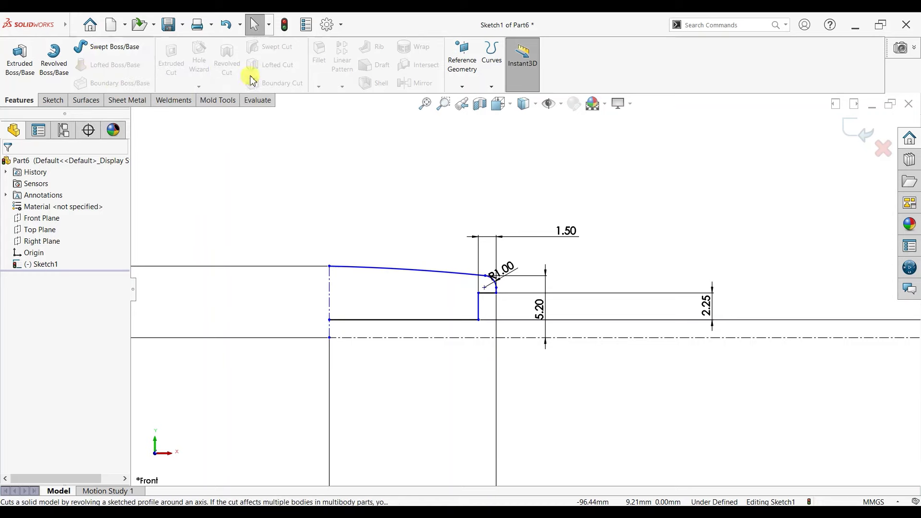
left_click(53, 101)
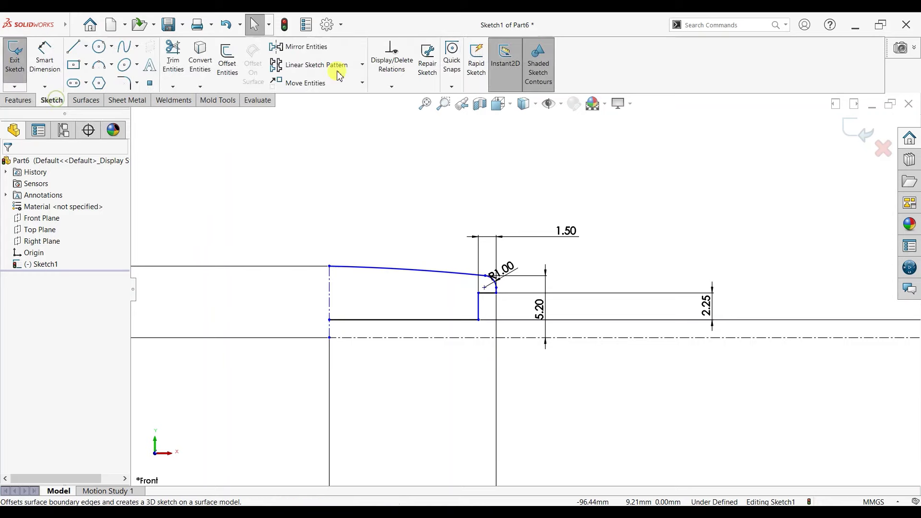
left_click(300, 47)
left_click_drag(536, 235, 397, 331)
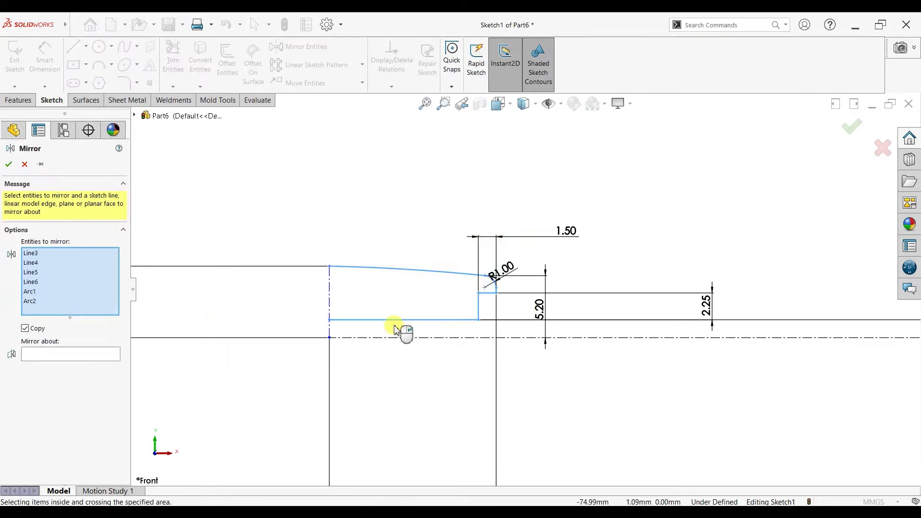
left_click(80, 370)
left_click(329, 302)
left_click(9, 164)
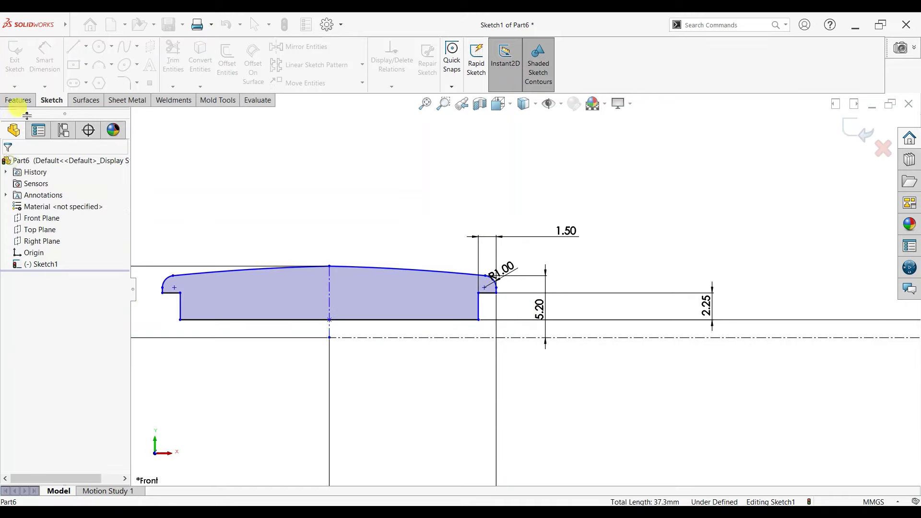
left_click(18, 100)
Step: Revolve the sketch 360° about the horizontal centreline into a barrel roller
left_click(53, 57)
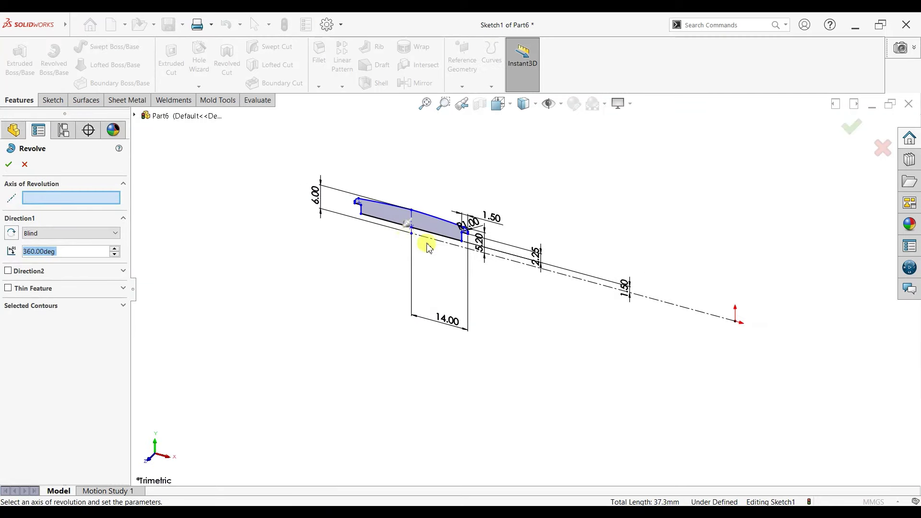
left_click(431, 238)
left_click(9, 164)
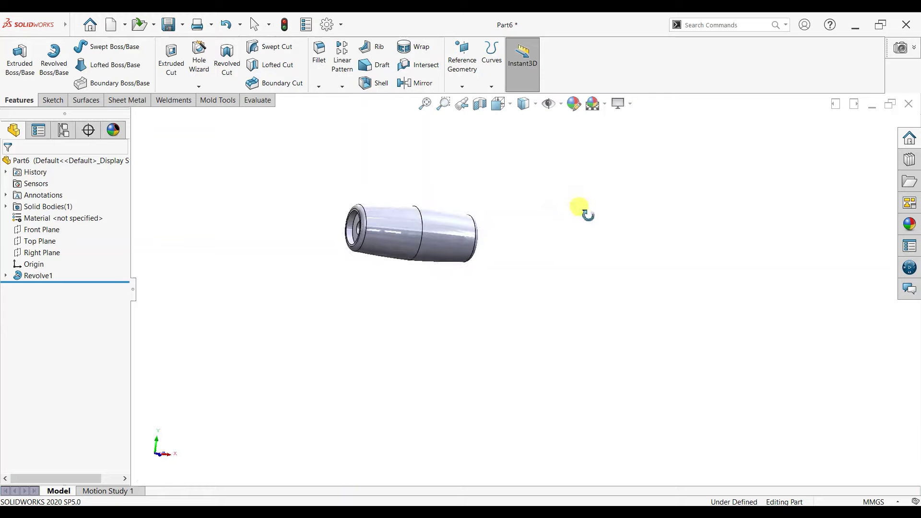
mouse_move(581, 205)
middle_mouse_down()
mouse_move(479, 218)
mouse_move(604, 242)
mouse_move(559, 199)
mouse_move(513, 232)
mouse_move(604, 208)
mouse_move(520, 223)
middle_mouse_up()
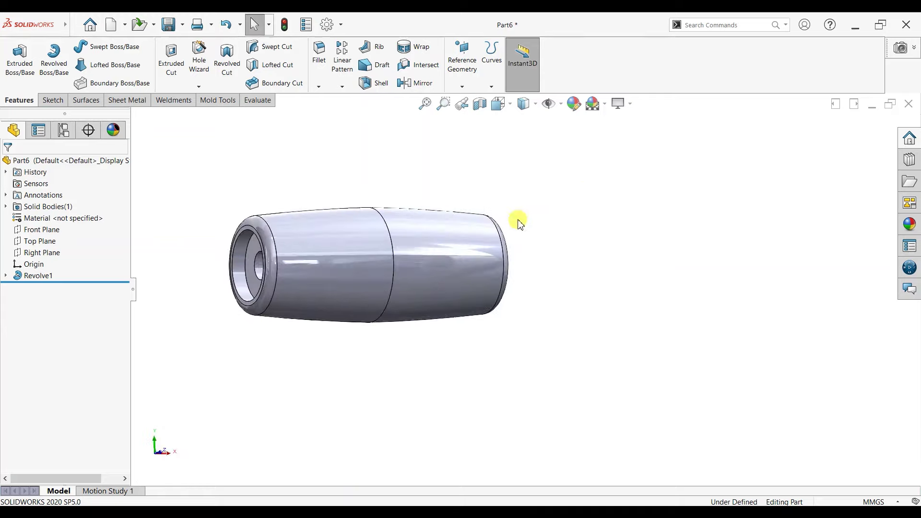
Step: Fillet the roller's middle circular edge with a 60 mm radius
left_click(378, 210)
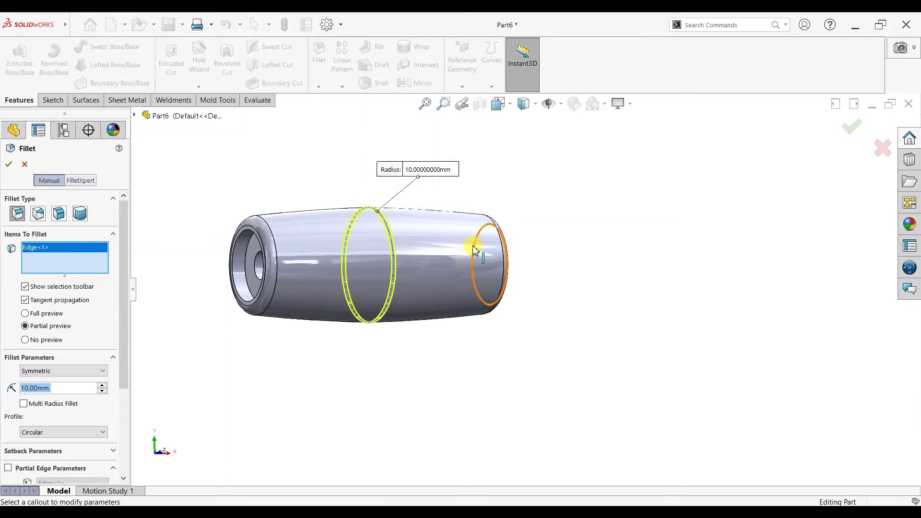
scroll(364, 227, "down", 3)
scroll(502, 221, "down", 2)
scroll(504, 224, "down", 1)
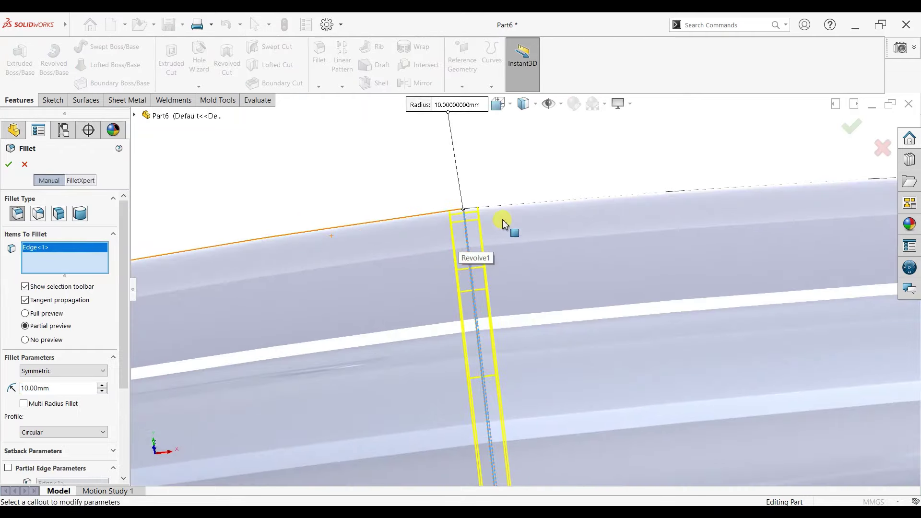
left_click(103, 386)
left_click(103, 386)
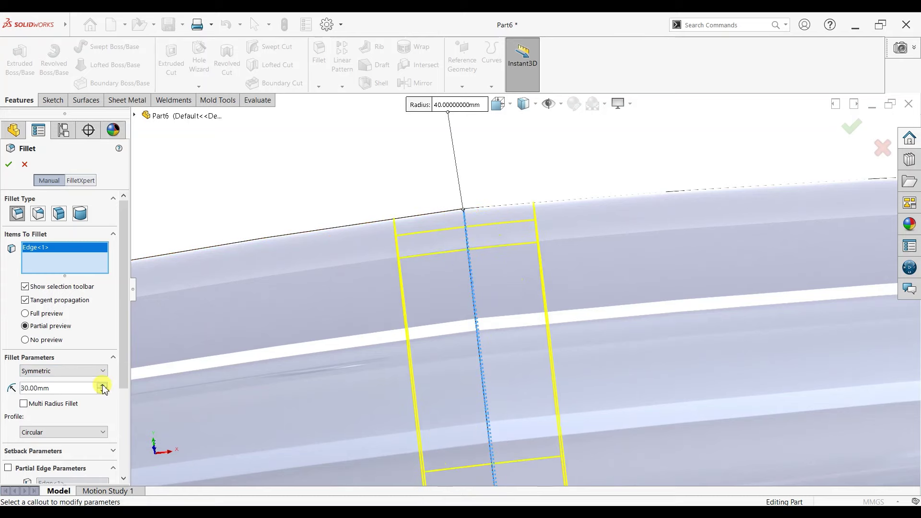
left_click(103, 386)
left_click(9, 165)
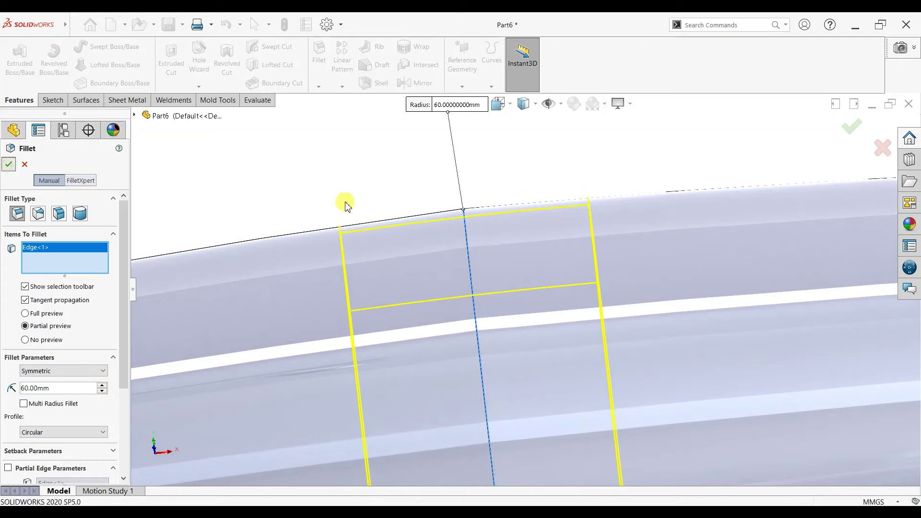
scroll(486, 278, "up", 3)
scroll(482, 259, "up", 2)
mouse_move(482, 259)
middle_mouse_down()
mouse_move(562, 294)
mouse_move(521, 346)
middle_mouse_up()
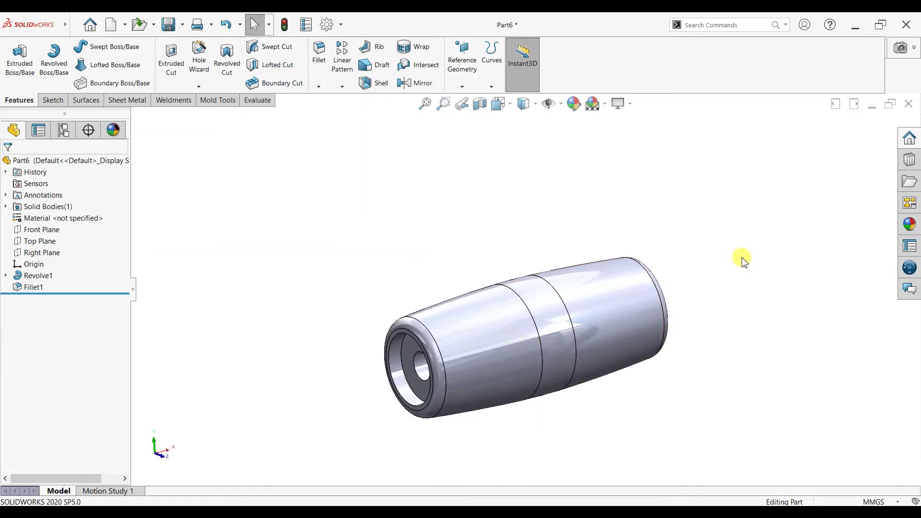
Step: Tint the roller part a pink shade through the appearance editor
left_click(574, 104)
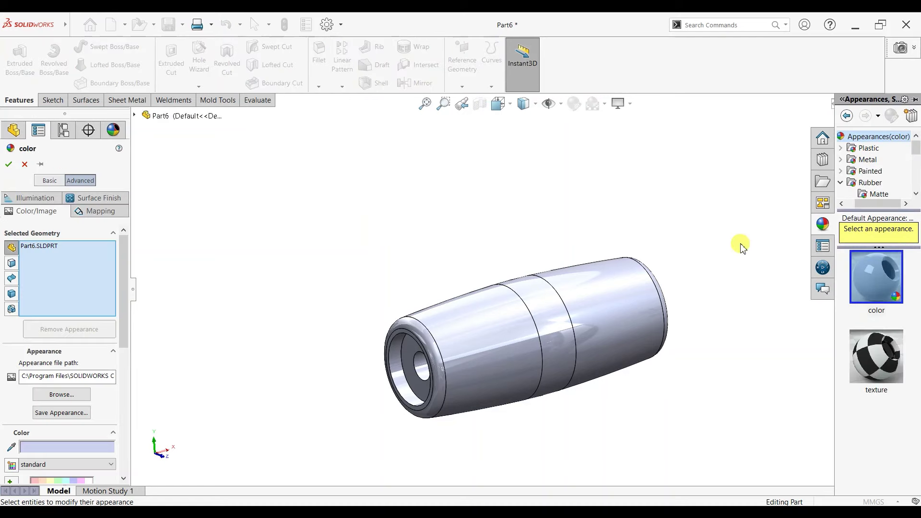
scroll(123, 288, "down", 4)
scroll(123, 317, "down", 1)
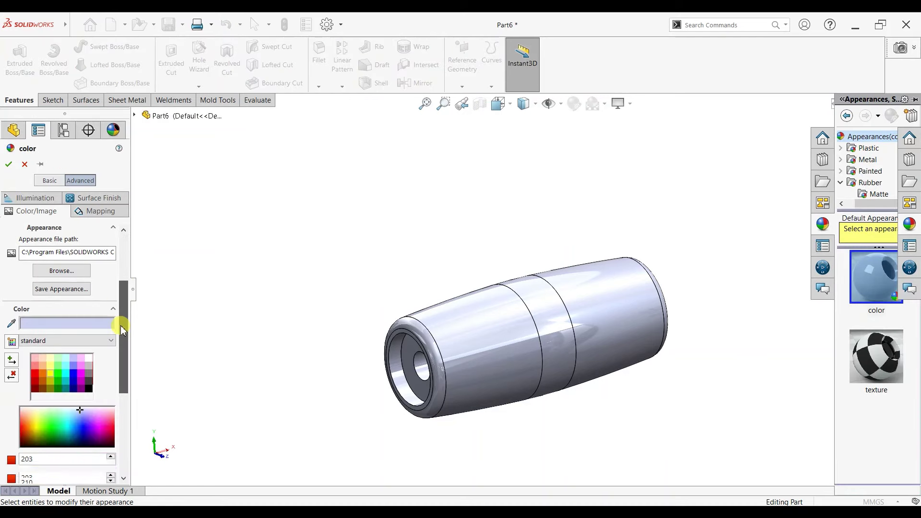
left_click_drag(107, 421, 109, 428)
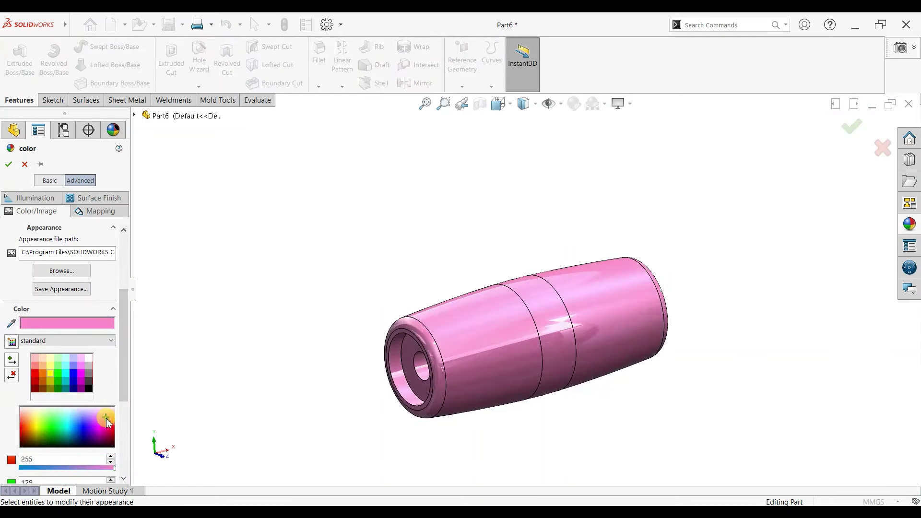
left_click(109, 423)
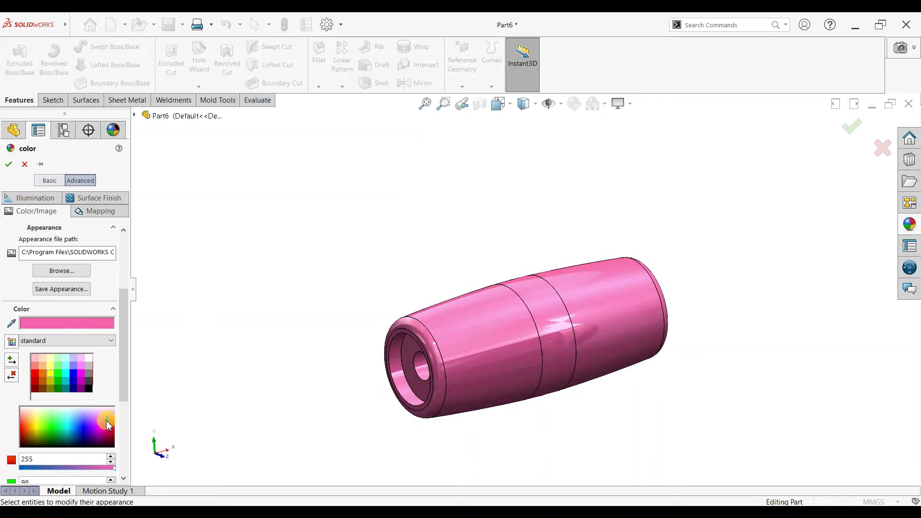
left_click(108, 424)
left_click(7, 163)
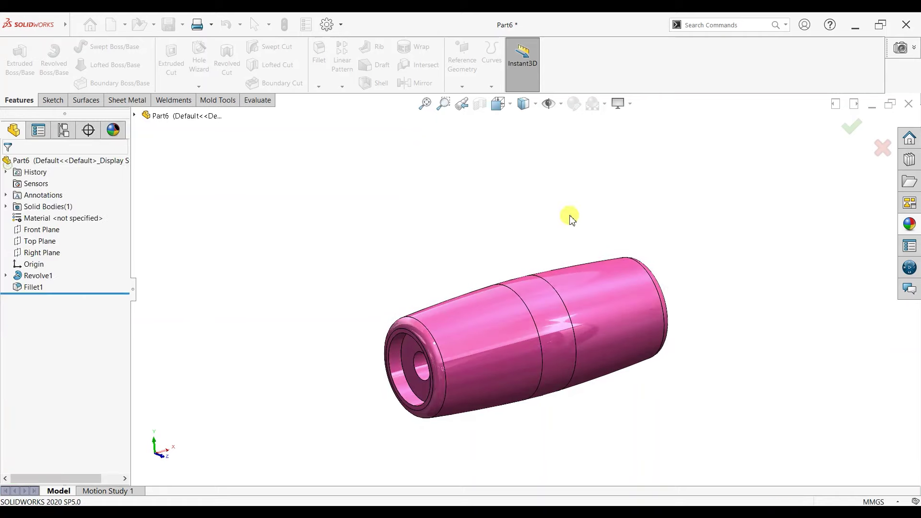
mouse_move(724, 304)
middle_mouse_down()
mouse_move(559, 304)
mouse_move(676, 223)
mouse_move(757, 115)
mouse_move(742, 179)
mouse_move(773, 152)
mouse_move(744, 114)
middle_mouse_up()
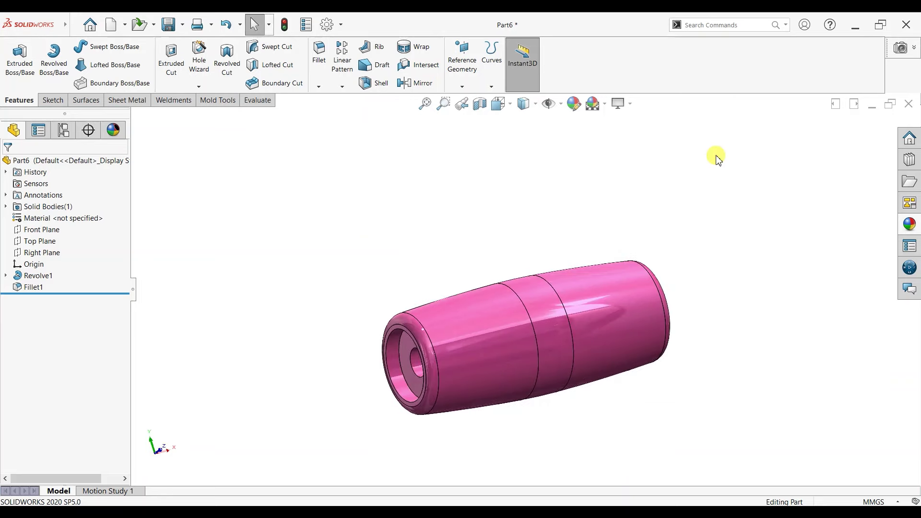
Step: Change the roller's appearance to red (255,69,91)
left_click(909, 224)
left_click(574, 104)
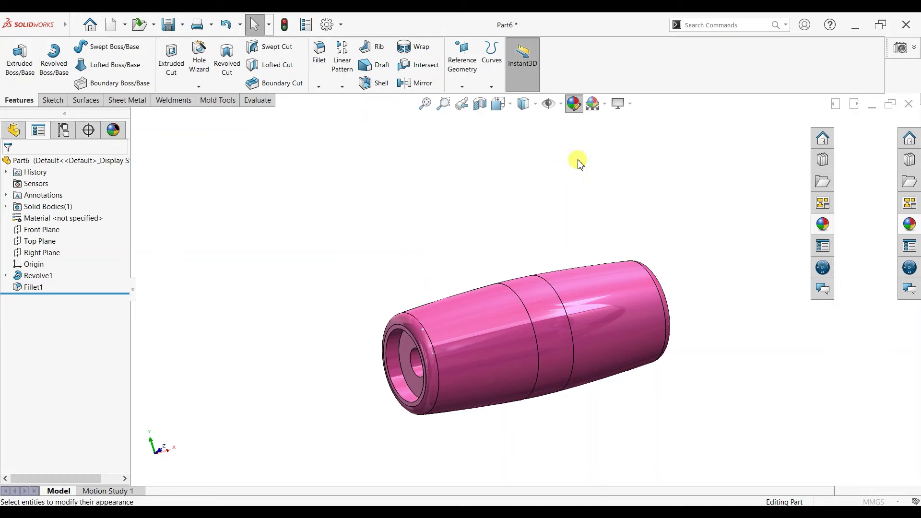
scroll(125, 336, "down", 3)
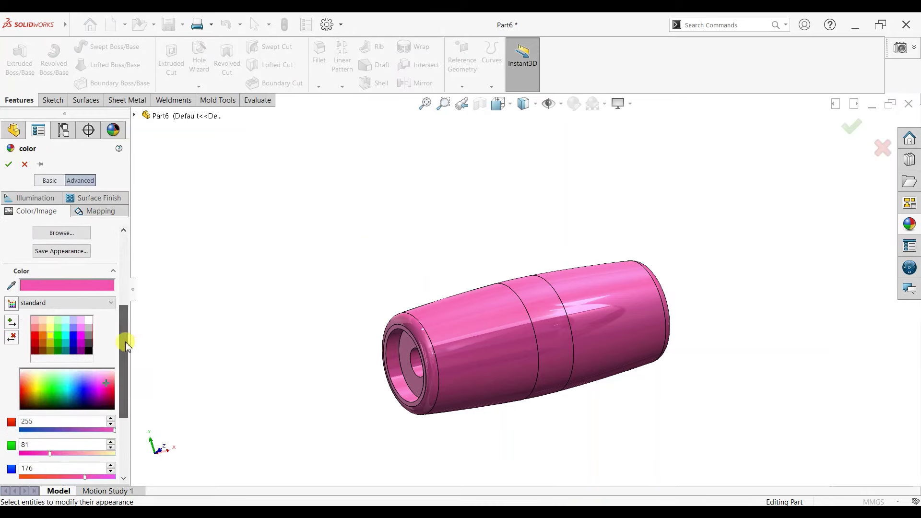
left_click(113, 386)
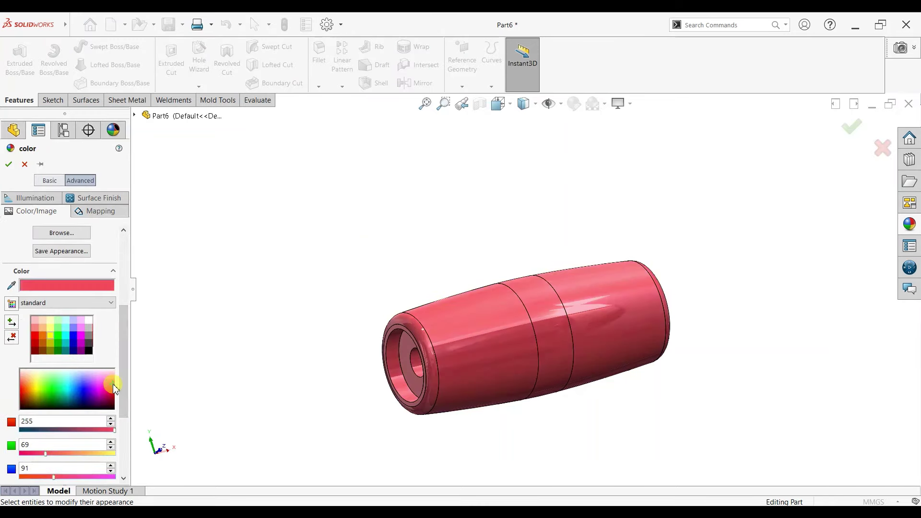
left_click(14, 169)
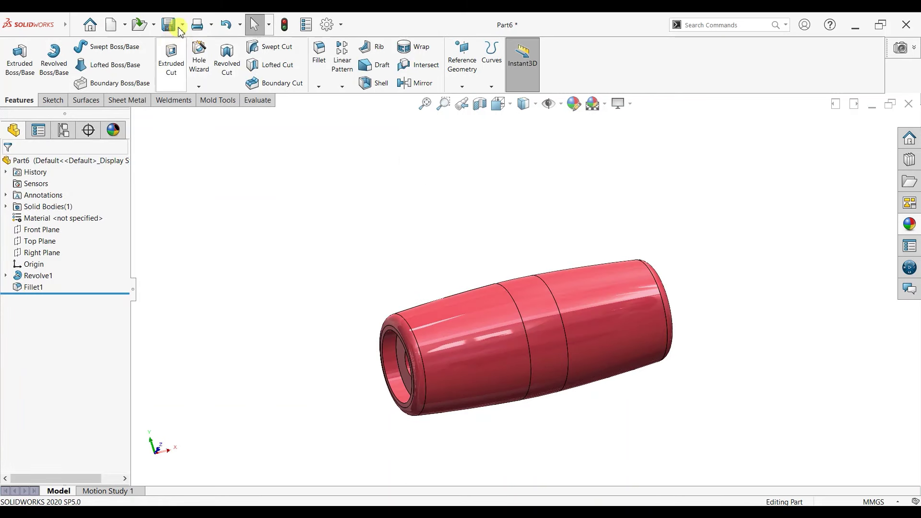
Step: Save the roller as Part5 in the Mecanum Wheel folder and switch to Assem4
left_click(185, 30)
left_click(181, 51)
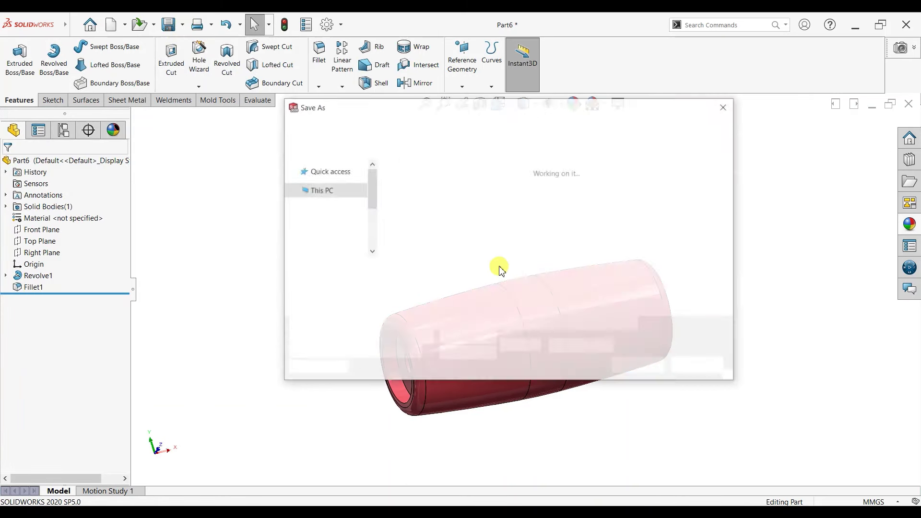
key("BackSpace")
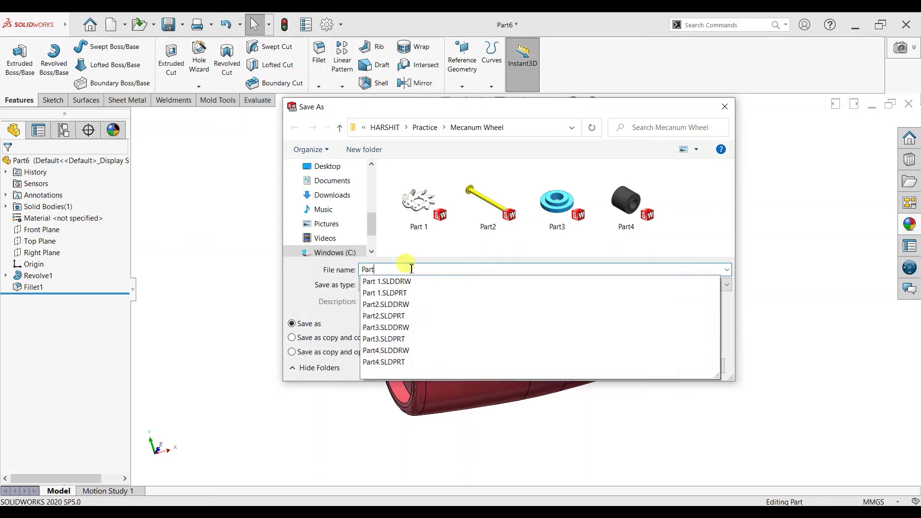
type("5")
left_click(656, 367)
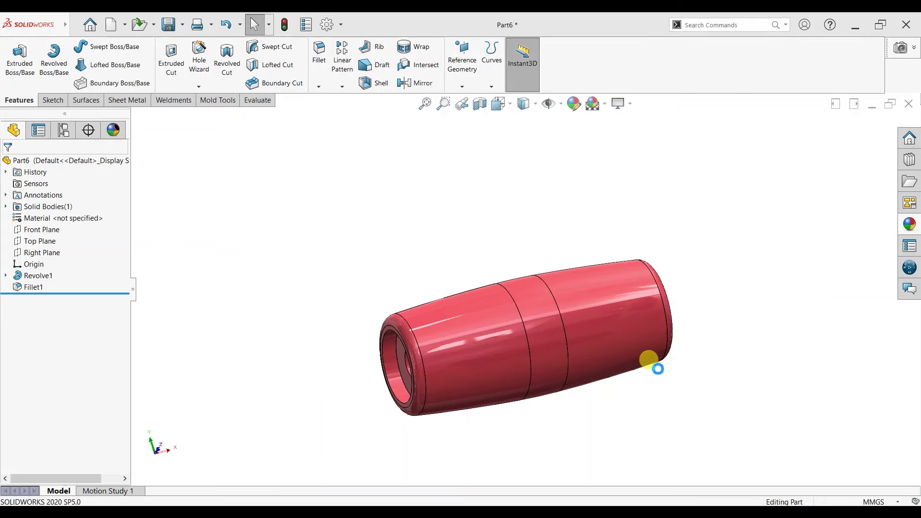
key("ctrl+shift+Tab")
Step: Insert Part1–Part5 into Assem4: plate, pin, washer, housing and red roller
left_click(50, 79)
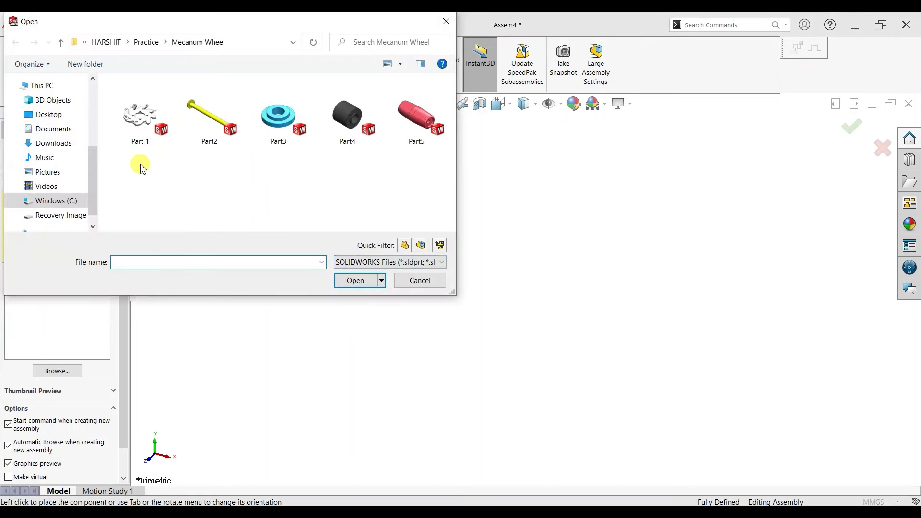
left_click_drag(140, 168, 439, 117)
left_click(358, 280)
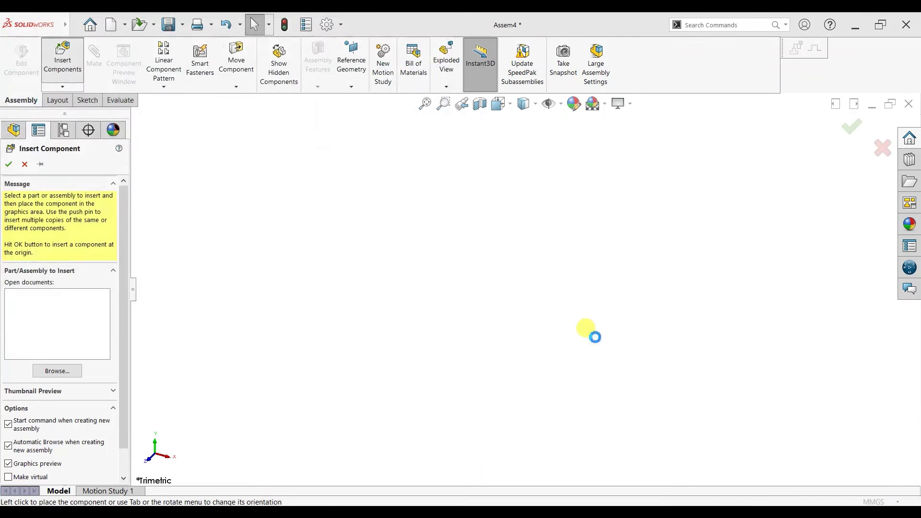
left_click(473, 263)
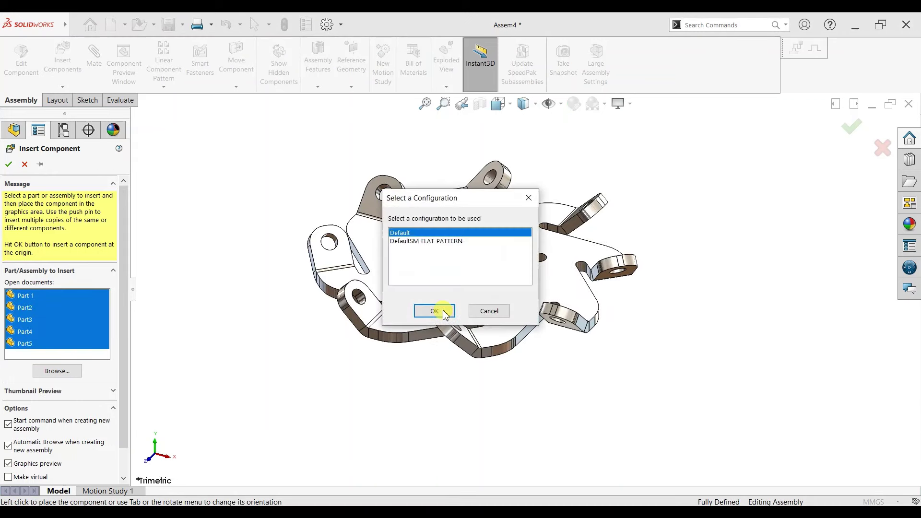
left_click(437, 311)
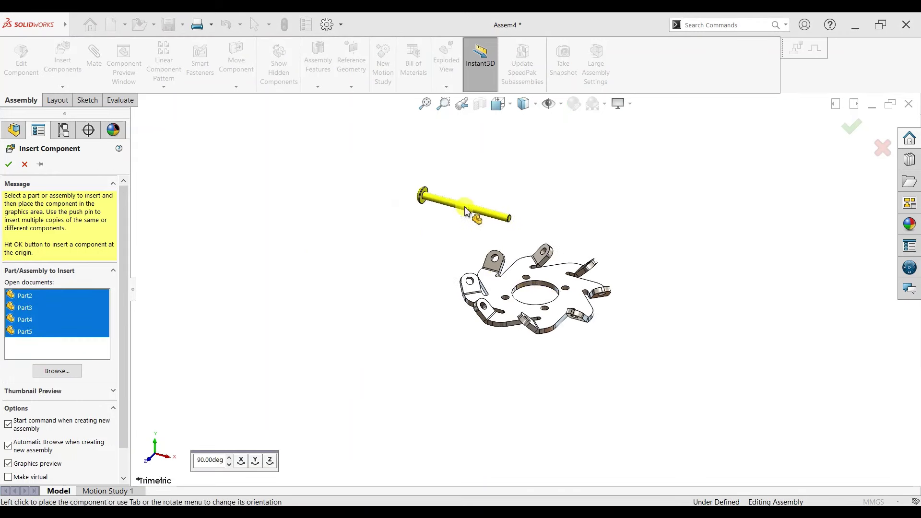
left_click(391, 251)
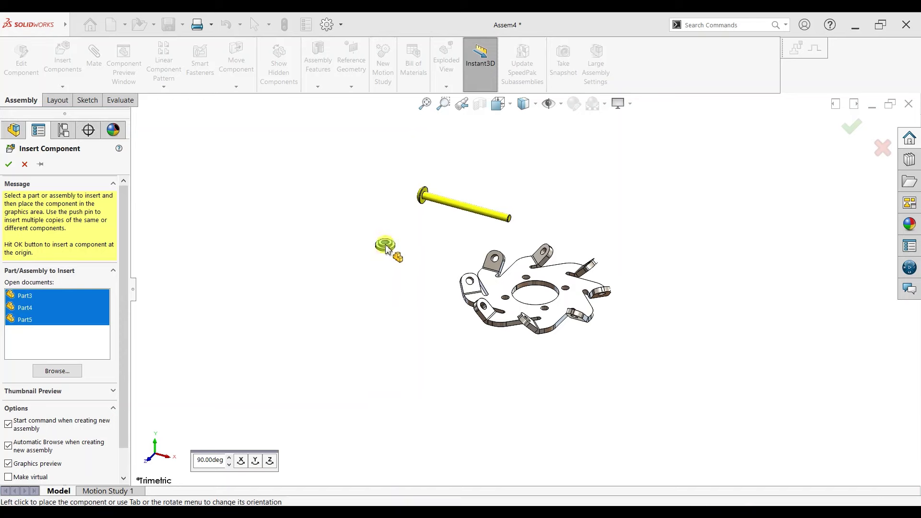
left_click(384, 259)
left_click(382, 348)
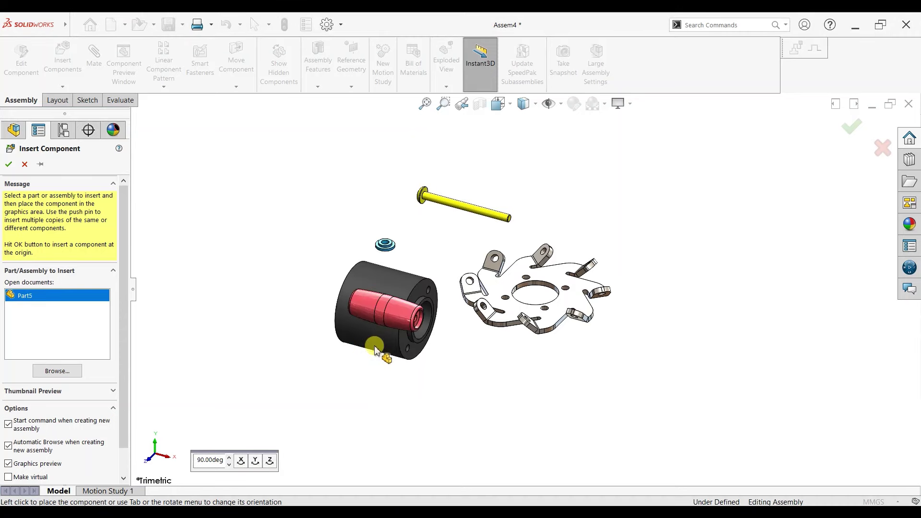
left_click(396, 411)
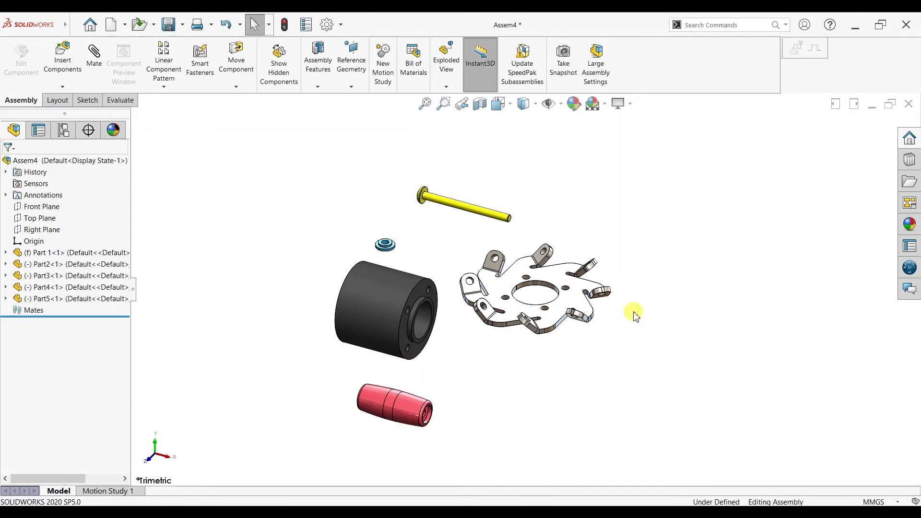
scroll(665, 312, "down", 2)
Step: Set the plate component to float instead of fixed
left_click(544, 288)
right_click(545, 289)
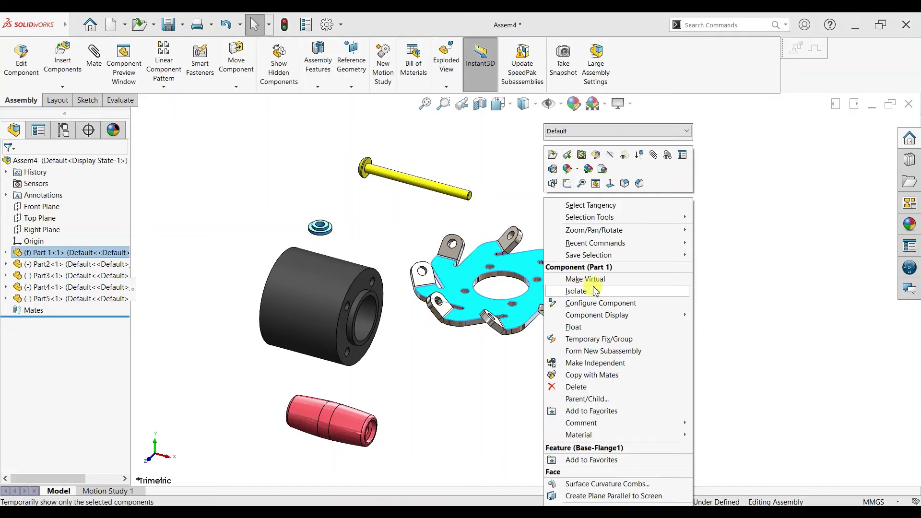
left_click(580, 327)
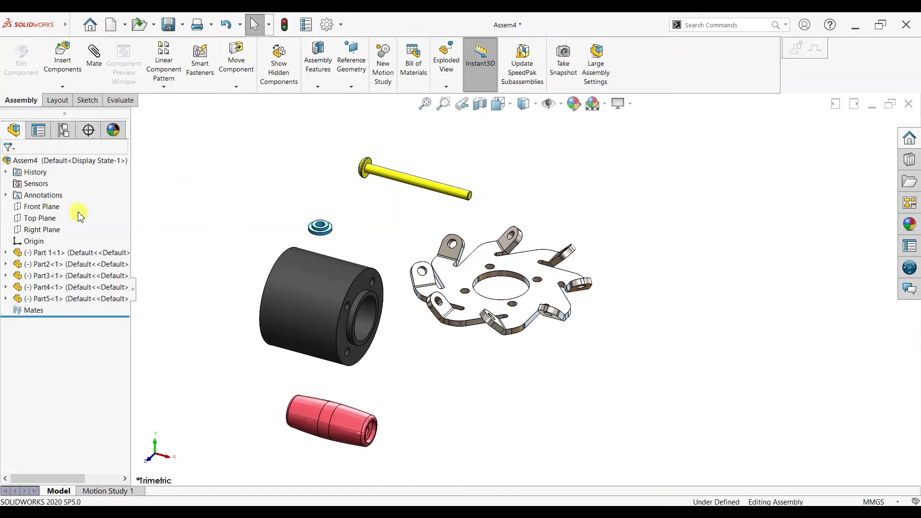
Step: Start an axis from the Front and Right planes, then cancel it
left_click(55, 212)
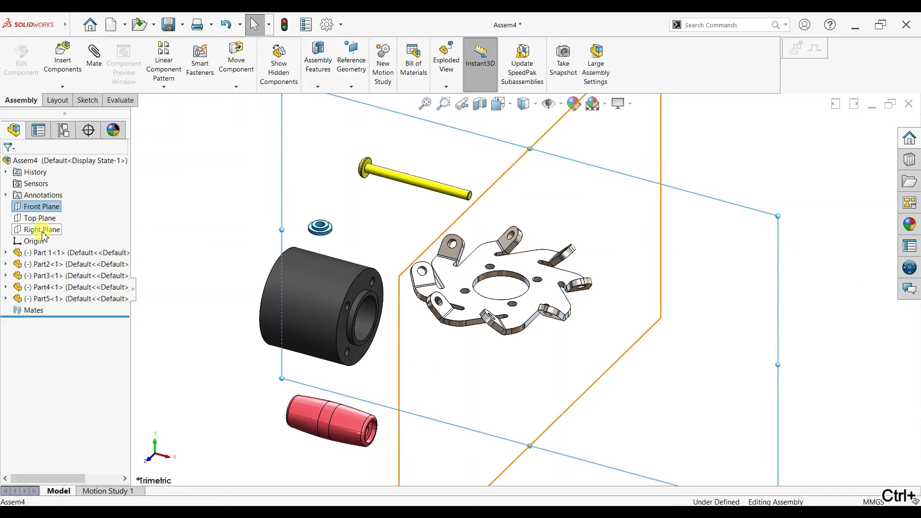
left_click(43, 230, "ctrl")
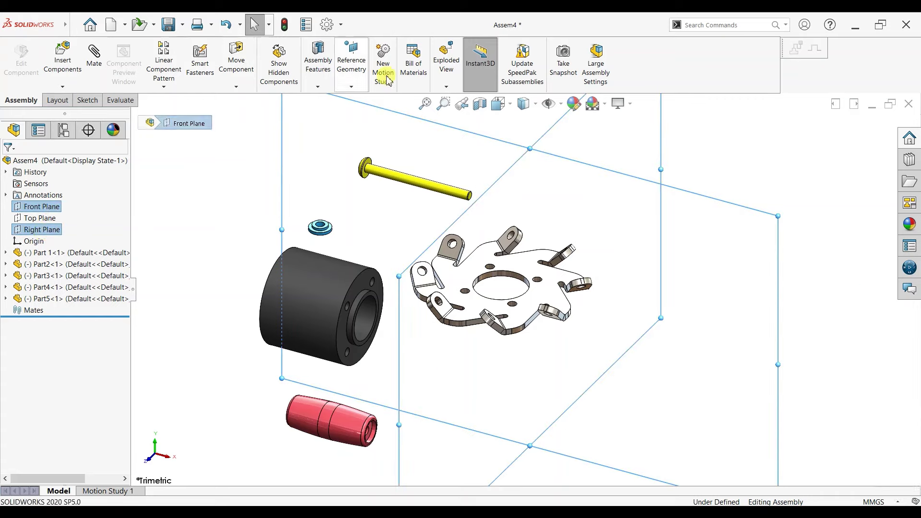
left_click(348, 87)
left_click(356, 110)
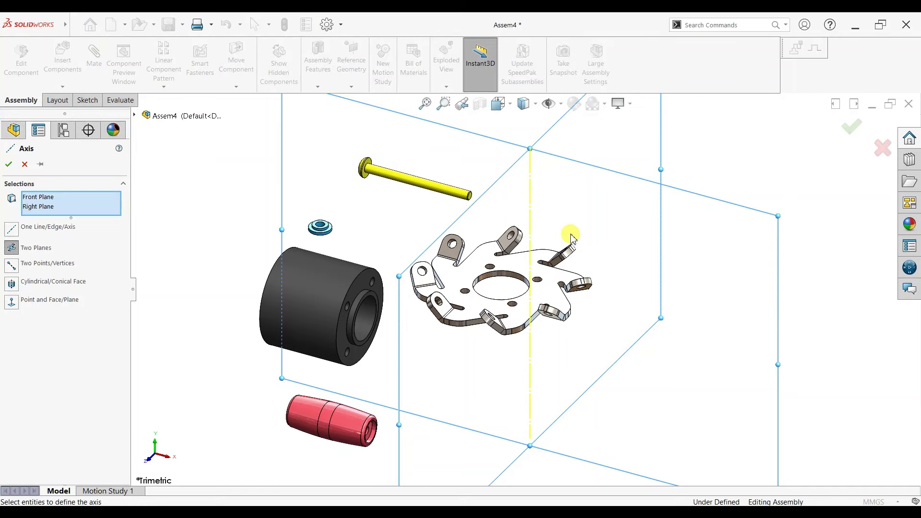
left_click(9, 165)
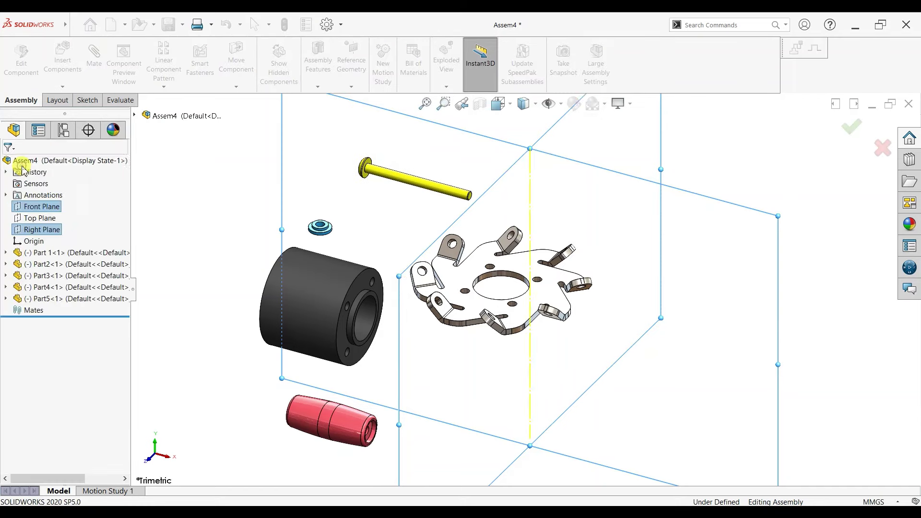
Step: Create reference axis Axis1 from the Top and Right planes
left_click(38, 220)
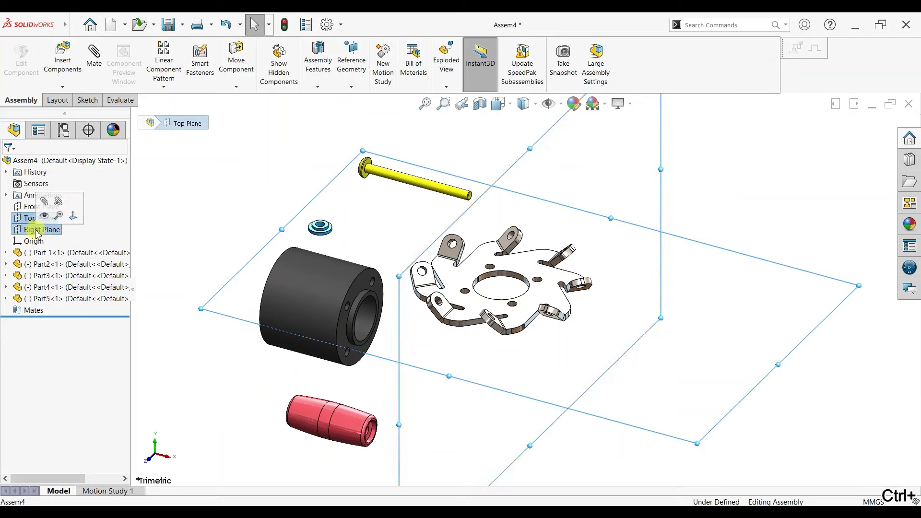
left_click(352, 86)
left_click(358, 110)
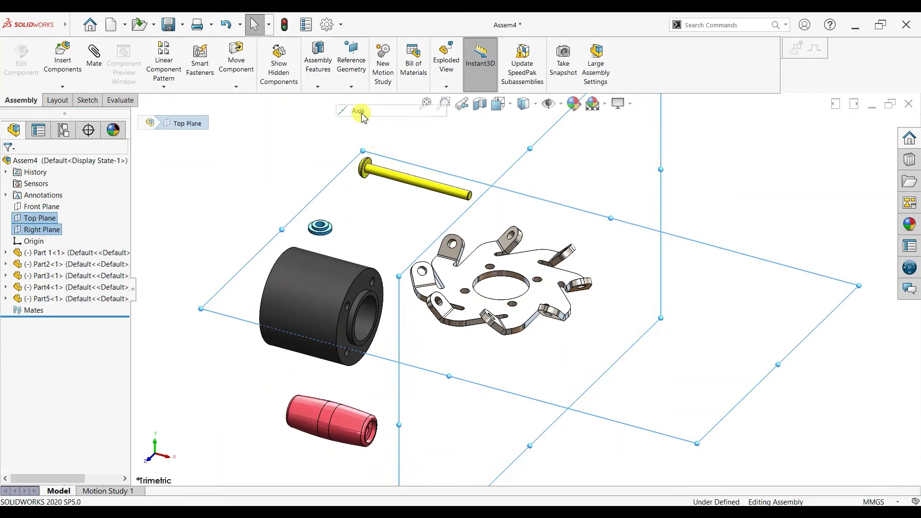
left_click(12, 165)
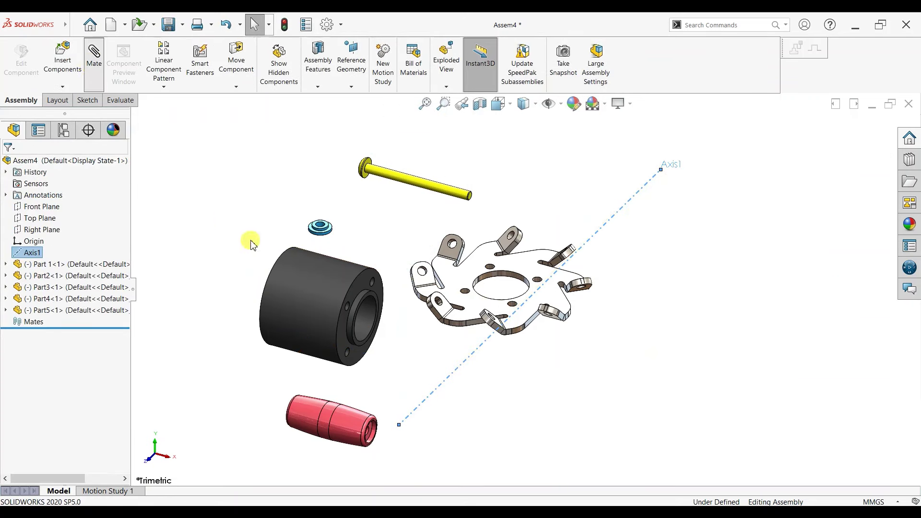
Step: Mate the housing bore concentric with Axis1
left_click(368, 320)
left_click(478, 354)
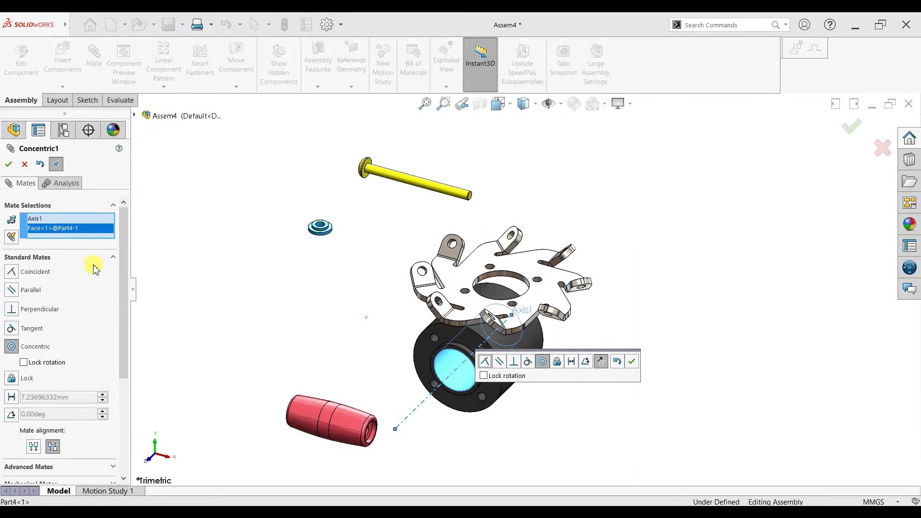
left_click(633, 362)
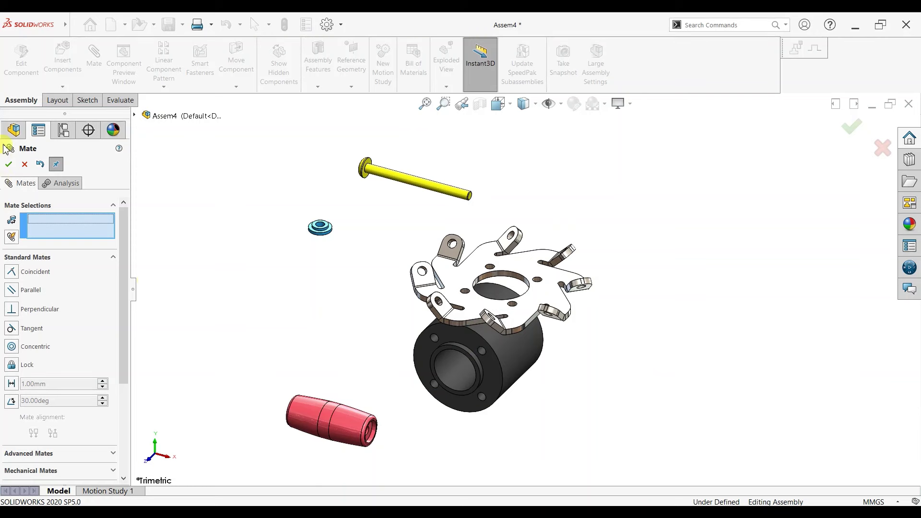
left_click(11, 165)
Step: Fix the housing (Part4) in place
scroll(482, 393, "down", 2)
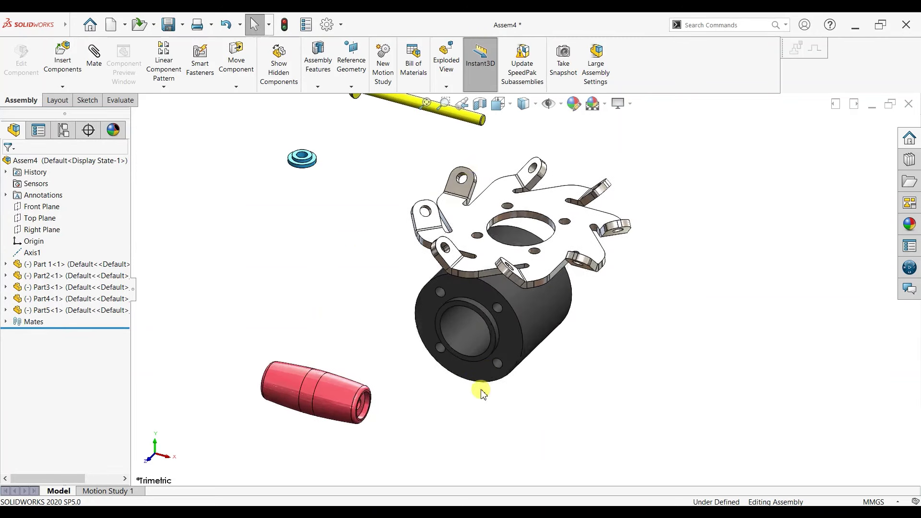
left_click(569, 313)
right_click(569, 312)
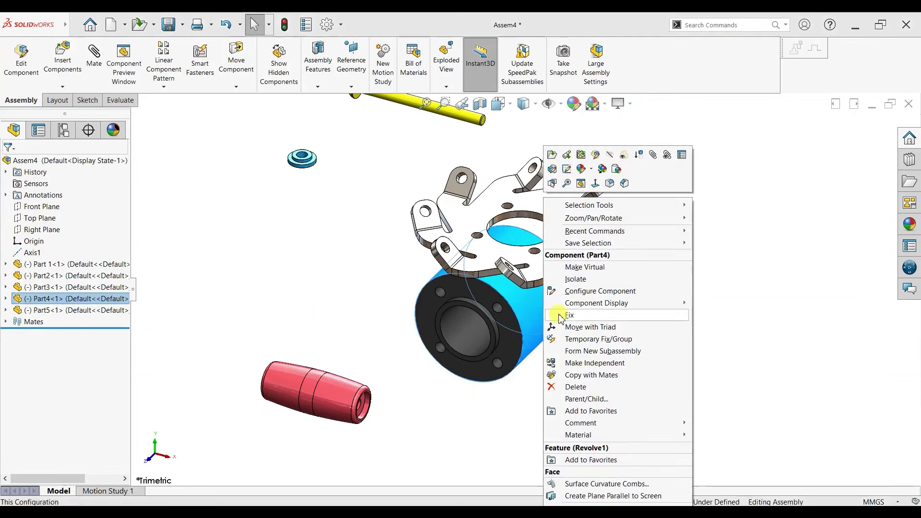
left_click(571, 312)
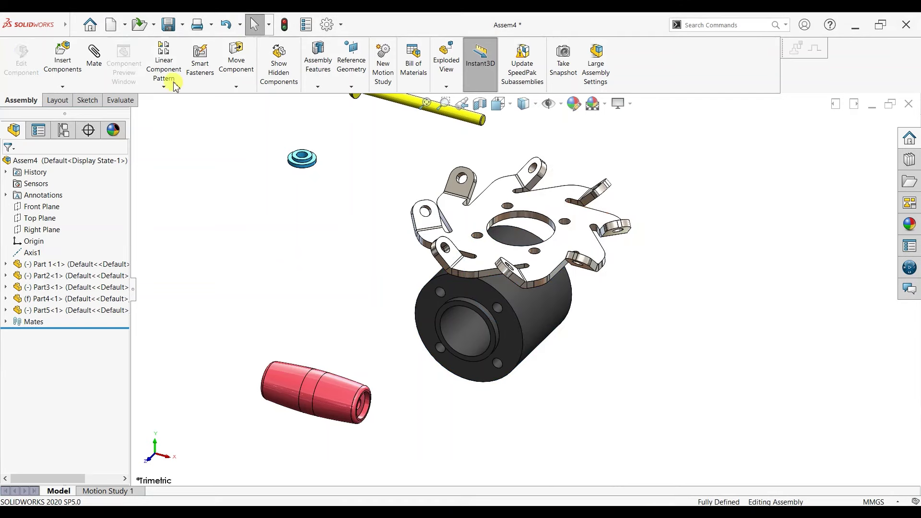
Step: Centre the hub plate's middle hole concentric with the housing bore
key("m")
left_click(496, 213)
scroll(480, 269, "down", 2)
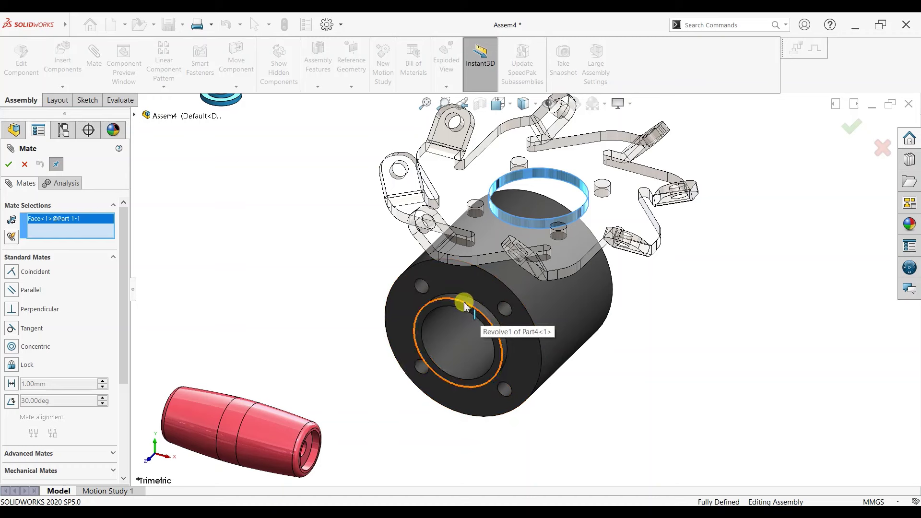
left_click(466, 303)
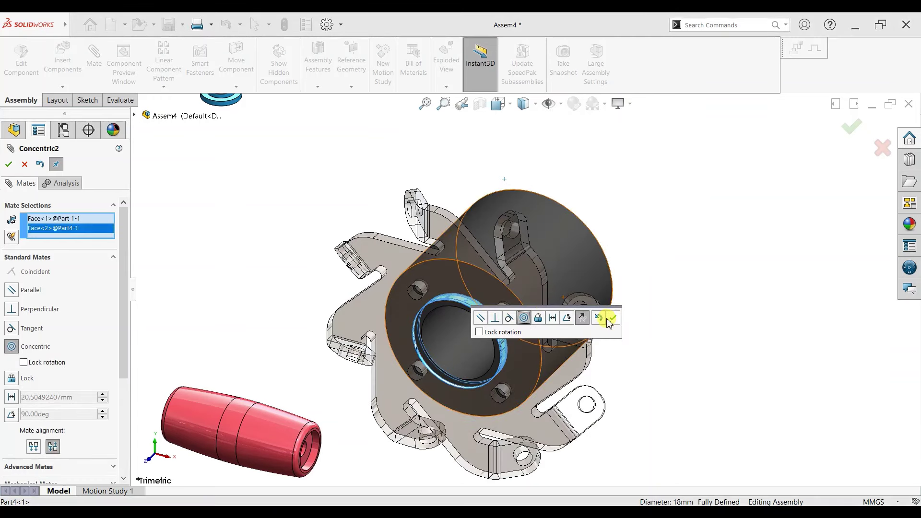
left_click(613, 317)
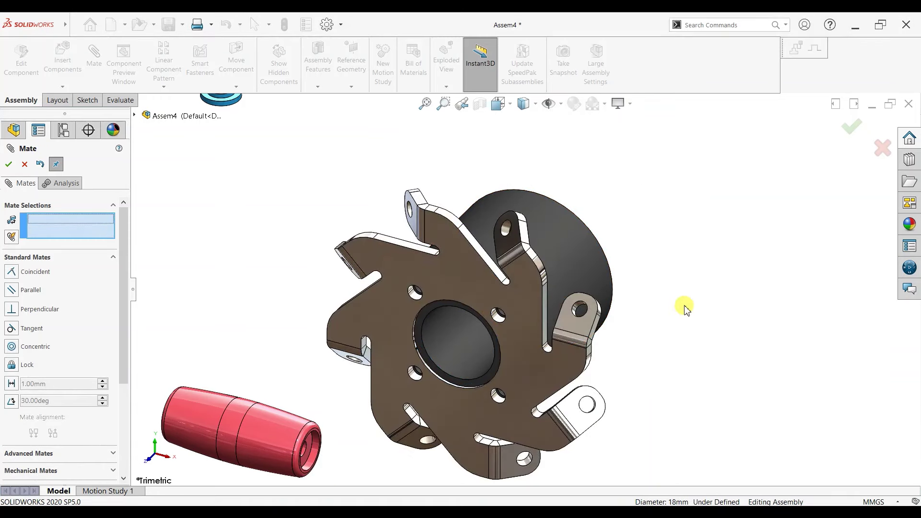
Step: Align two plate bolt holes concentric with the matching housing holes
scroll(391, 308, "down", 3)
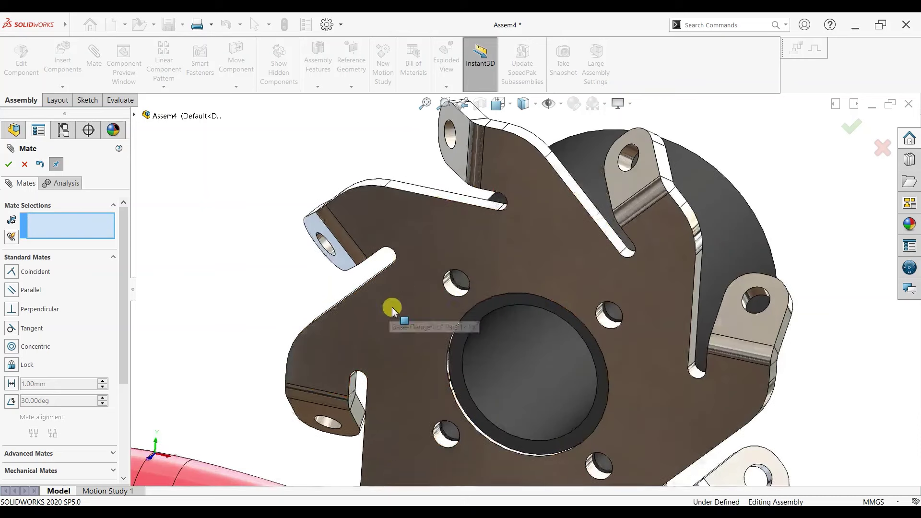
left_click(458, 287)
left_click(452, 291)
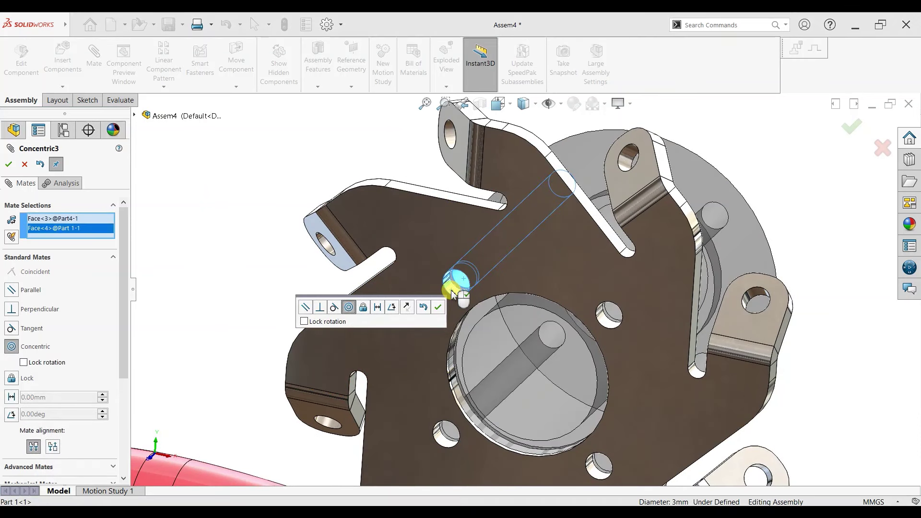
left_click(437, 310)
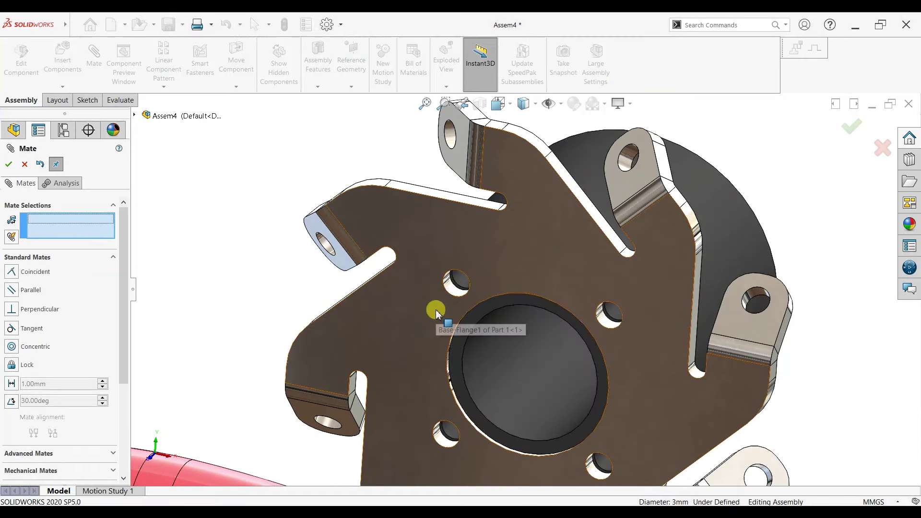
mouse_move(554, 331)
middle_mouse_down()
mouse_move(551, 281)
mouse_move(621, 432)
middle_mouse_up()
left_click(647, 408)
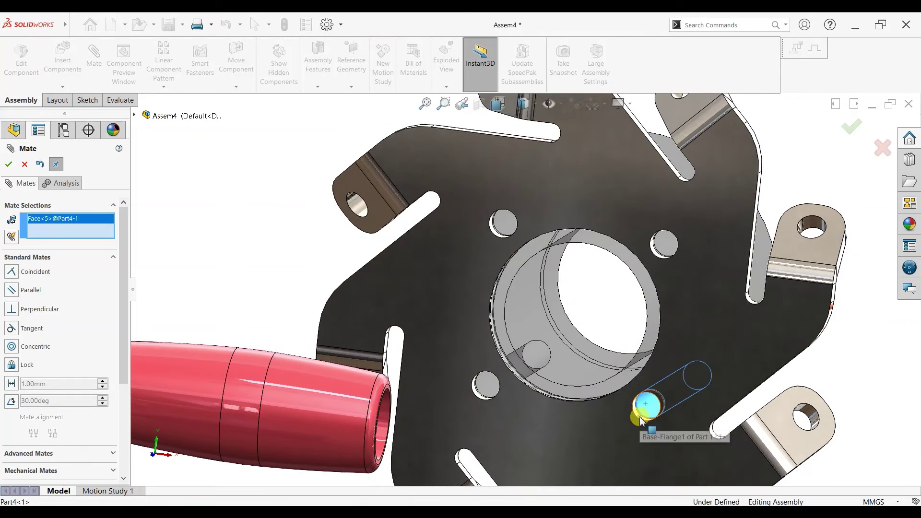
left_click(641, 420)
left_click(786, 435)
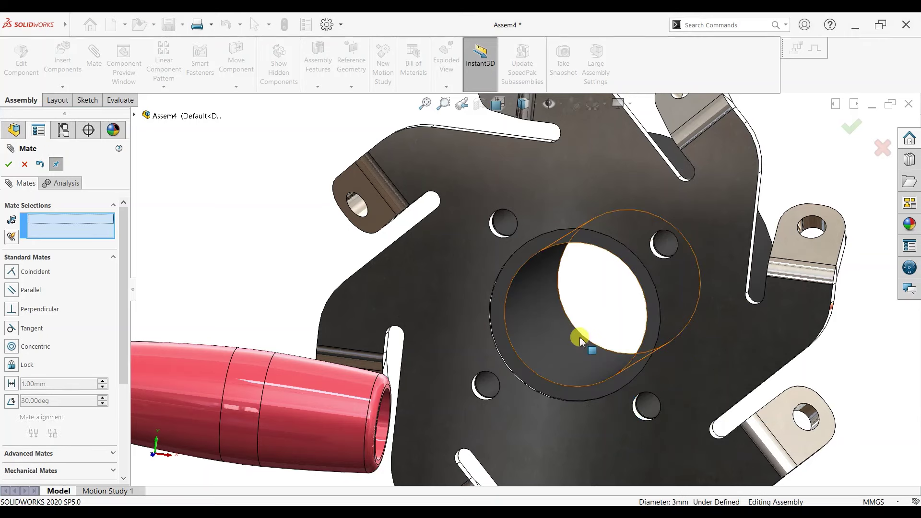
Step: Seat the plate flush against the housing's ring face with a coincident mate
scroll(551, 340, "up", 3)
mouse_move(545, 343)
middle_mouse_down()
mouse_move(500, 342)
mouse_move(504, 358)
middle_mouse_up()
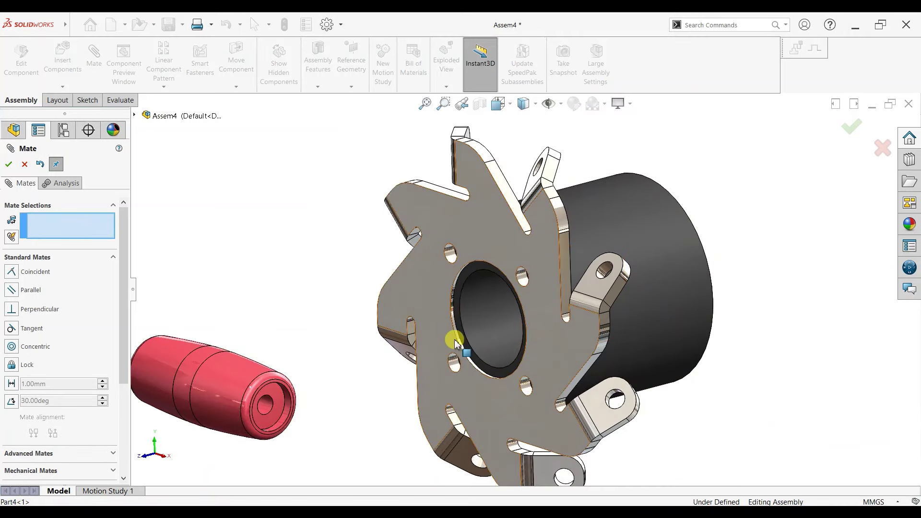
mouse_move(653, 283)
middle_mouse_down()
mouse_move(590, 294)
mouse_move(606, 310)
mouse_move(547, 300)
mouse_move(641, 305)
mouse_move(662, 314)
middle_mouse_up()
scroll(485, 254, "down", 5)
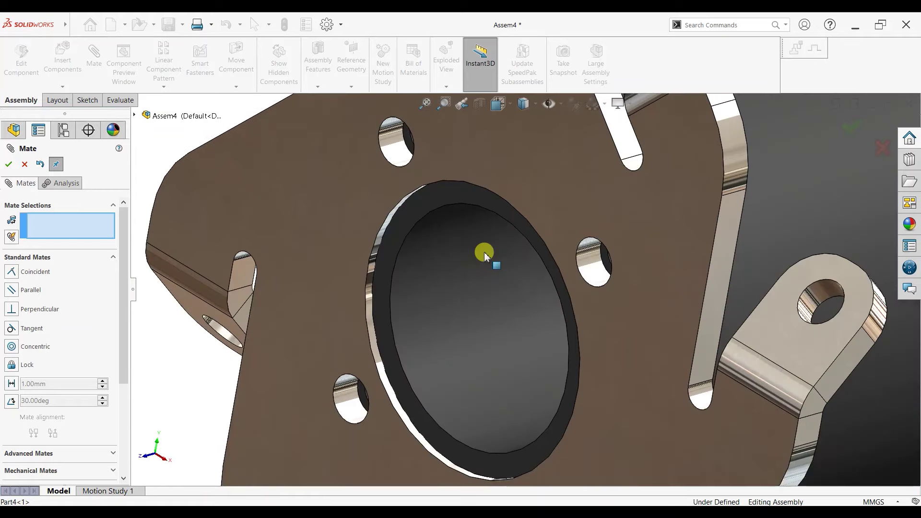
left_click(442, 193)
left_click(444, 171)
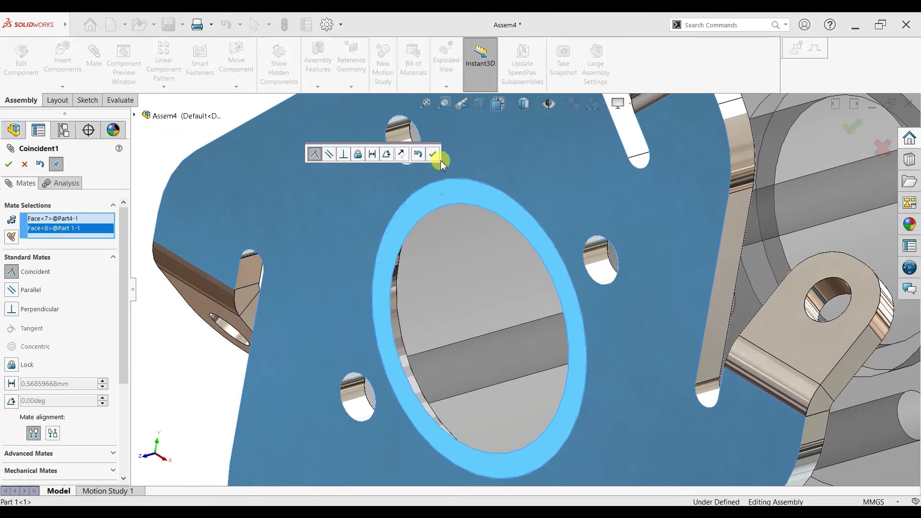
left_click(433, 155)
middle_click_drag(552, 247, 569, 308)
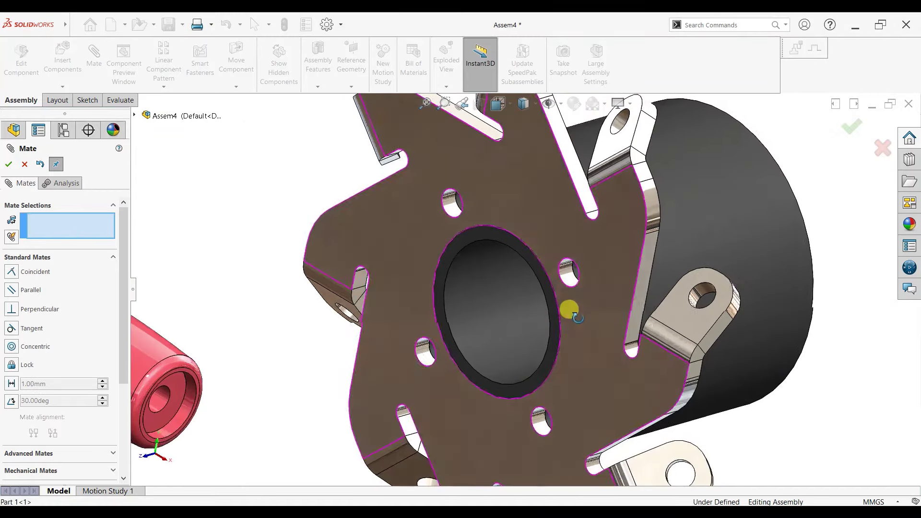
scroll(616, 289, "down", 3)
scroll(610, 286, "up", 2)
scroll(603, 283, "up", 2)
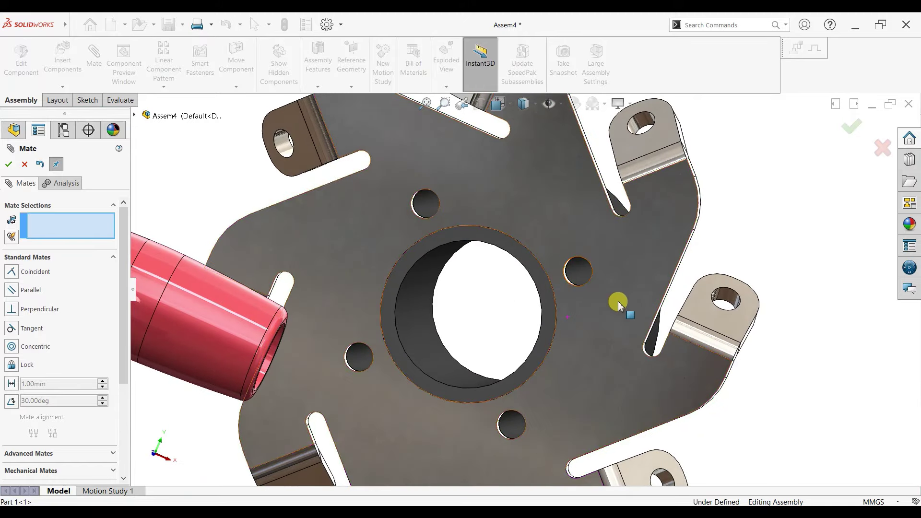
scroll(624, 306, "up", 3)
left_click(11, 163)
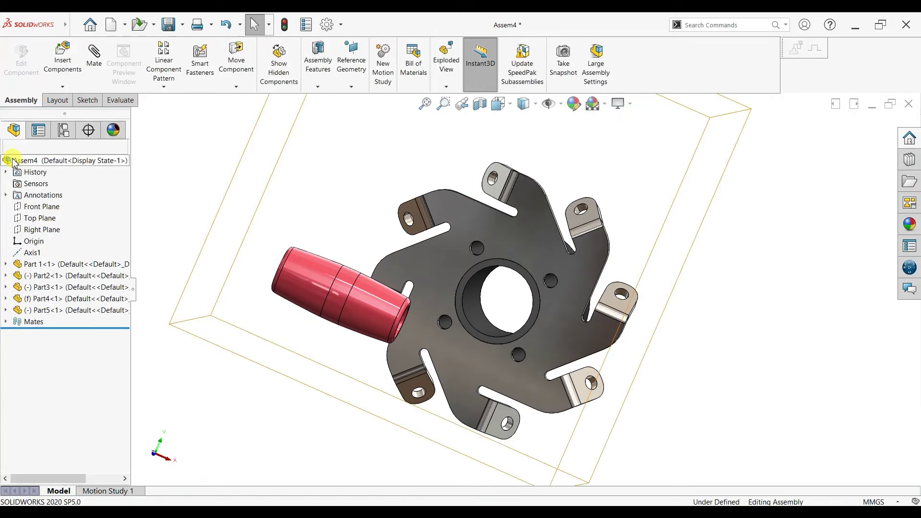
Step: Ctrl-drag a second copy of the hub plate, Part 1<2>, to the right
mouse_move(609, 187)
middle_mouse_down()
mouse_move(569, 192)
mouse_move(576, 154)
mouse_move(573, 180)
mouse_move(759, 207)
middle_mouse_up()
scroll(787, 247, "down", 2)
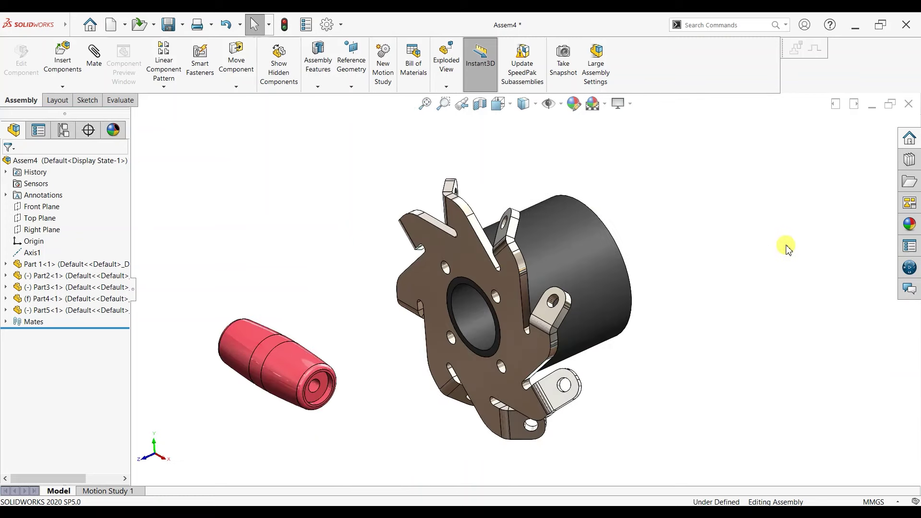
mouse_move(467, 254)
left_mouse_down("ctrl")
mouse_move(662, 175)
mouse_move(737, 216)
mouse_move(747, 233)
left_mouse_up("ctrl")
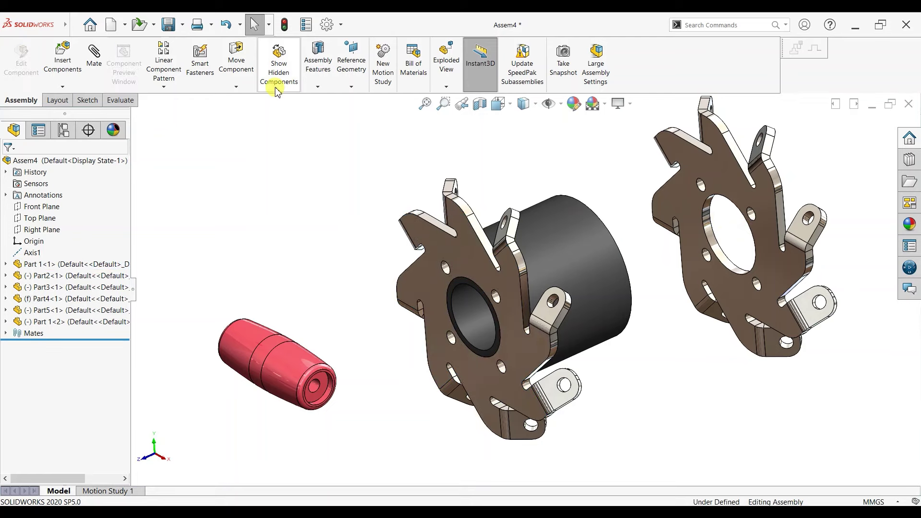
Step: Rotate the copied plate to face the housing's far end
left_click(237, 86)
left_click(262, 108)
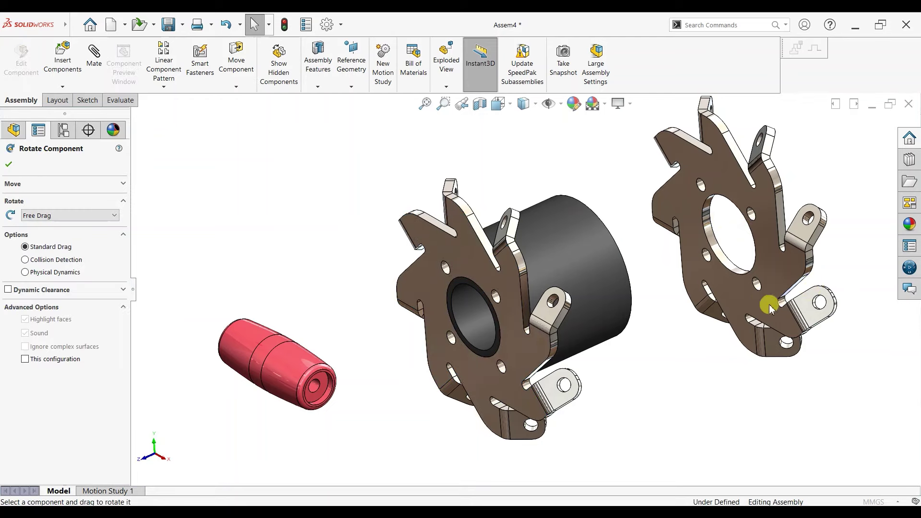
mouse_move(710, 304)
left_mouse_down()
mouse_move(662, 221)
mouse_move(560, 304)
mouse_move(609, 264)
mouse_move(592, 309)
mouse_move(487, 290)
left_mouse_up()
key("Escape")
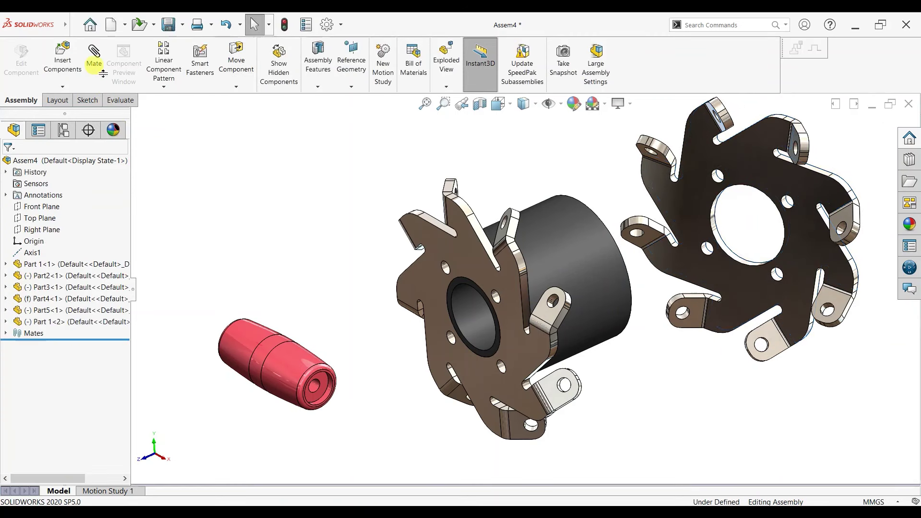
Step: Centre the copied plate's middle hole concentric with the housing bore
left_click(96, 64)
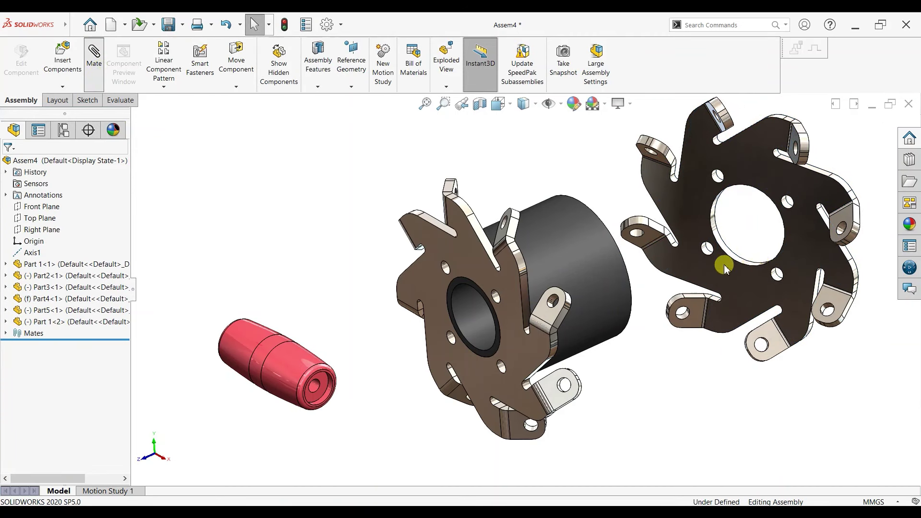
scroll(725, 256, "down", 4)
left_click(677, 259)
key("f")
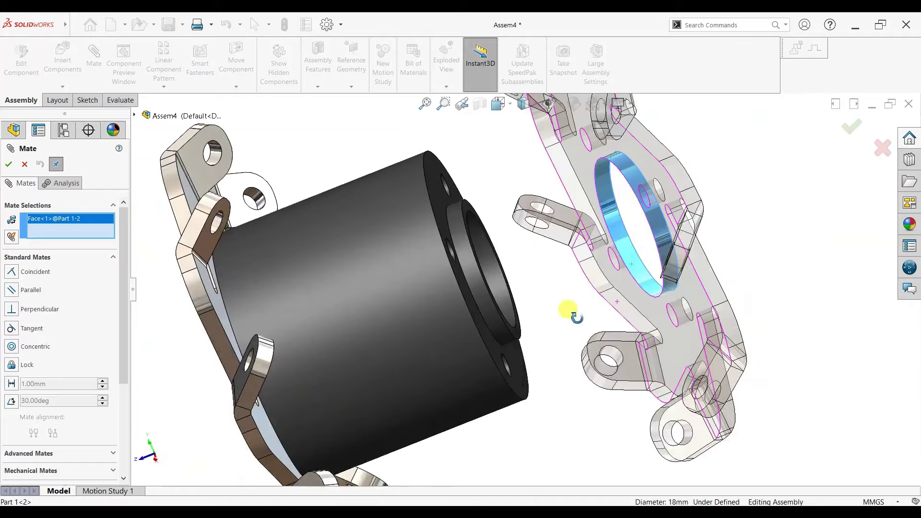
left_click(463, 246)
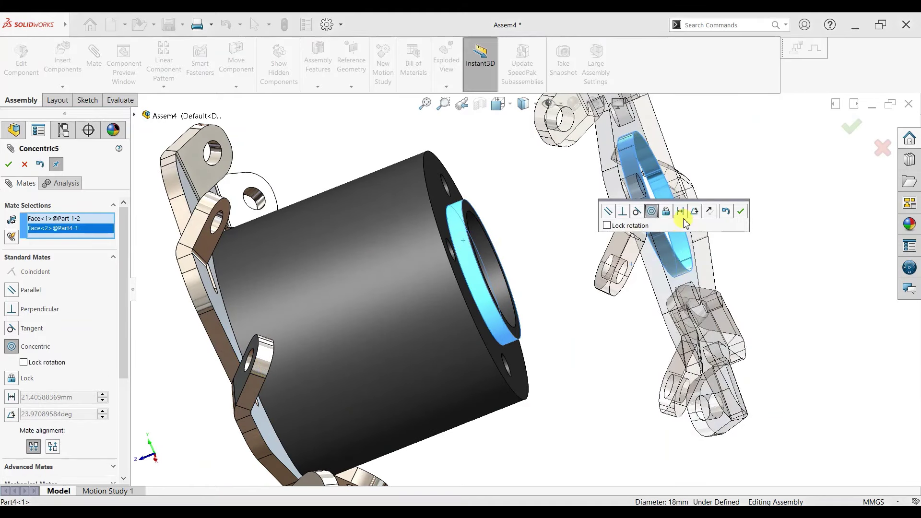
left_click(742, 214)
Step: Align two bolt holes on the copied plate concentric with the housing holes
scroll(617, 233, "up", 2)
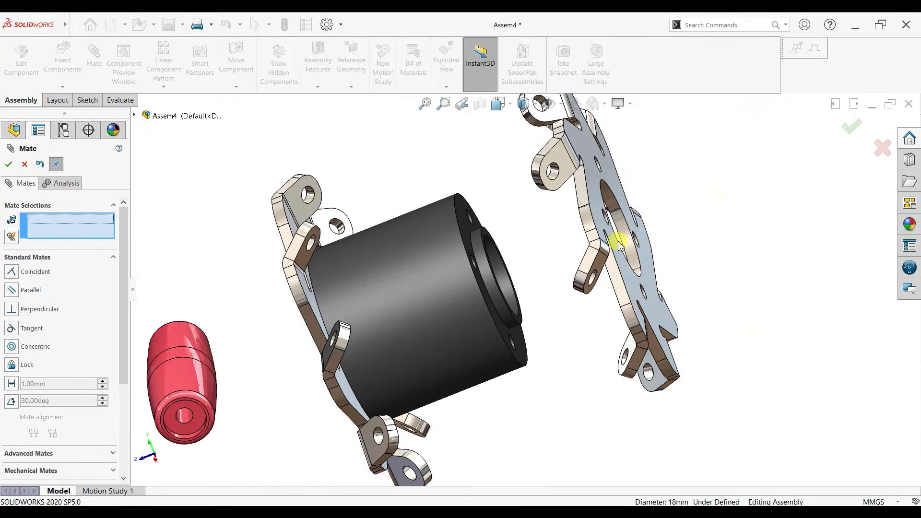
middle_click_drag(613, 244, 641, 206)
scroll(611, 214, "down", 2)
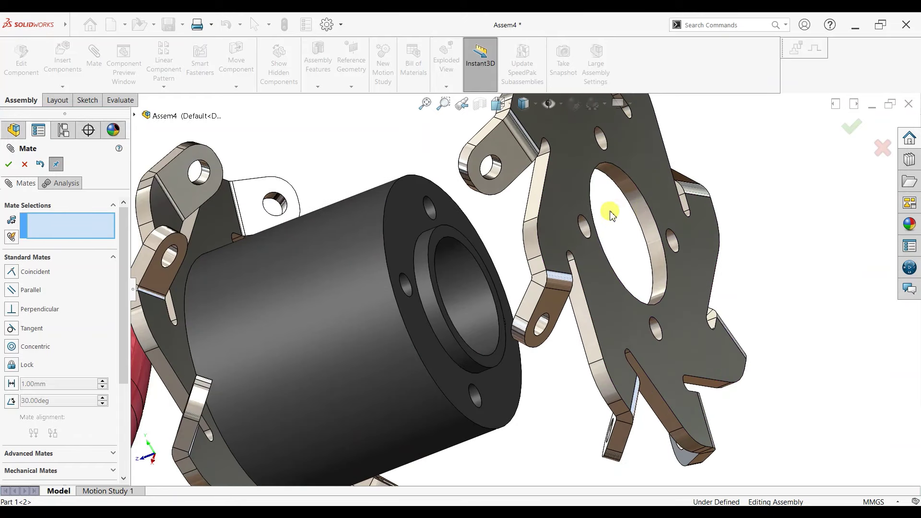
left_click(585, 231)
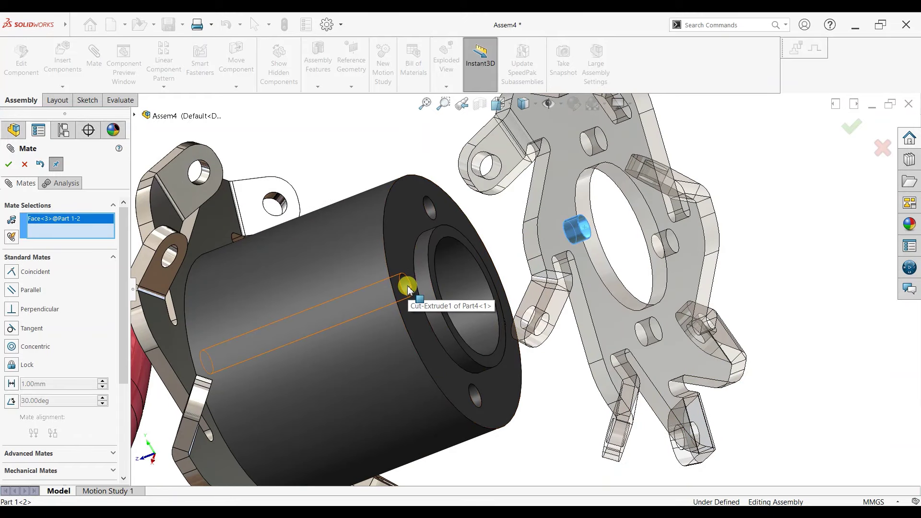
left_click(409, 289)
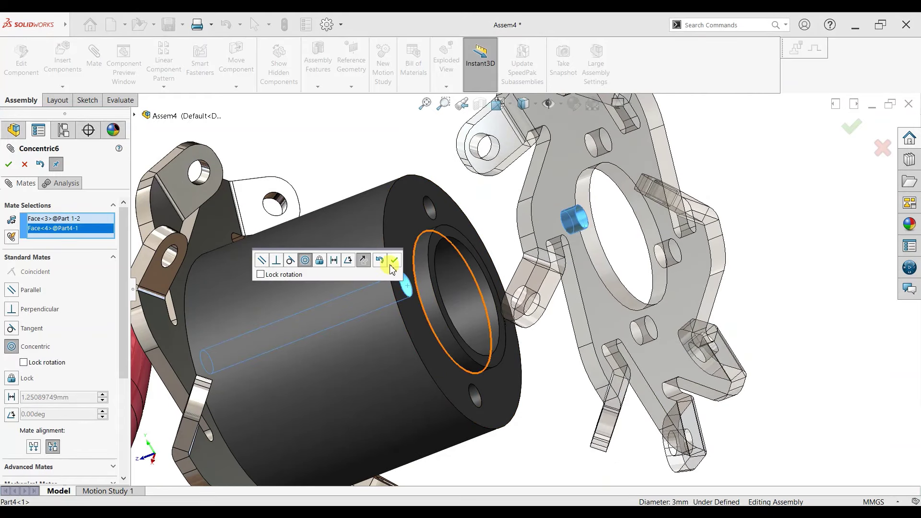
left_click(395, 263)
scroll(514, 345, "down", 3)
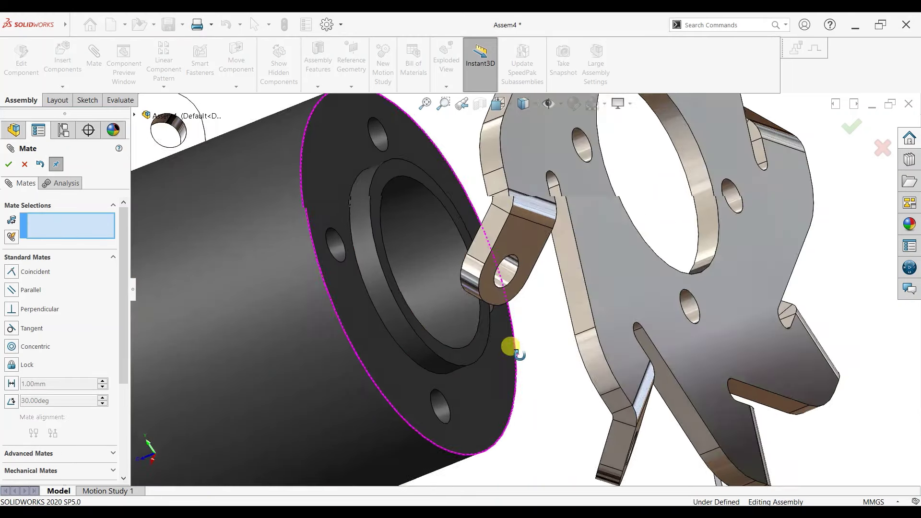
scroll(511, 352, "down", 2)
mouse_move(514, 354)
middle_mouse_down()
mouse_move(483, 384)
mouse_move(479, 298)
middle_mouse_up()
left_click(481, 297)
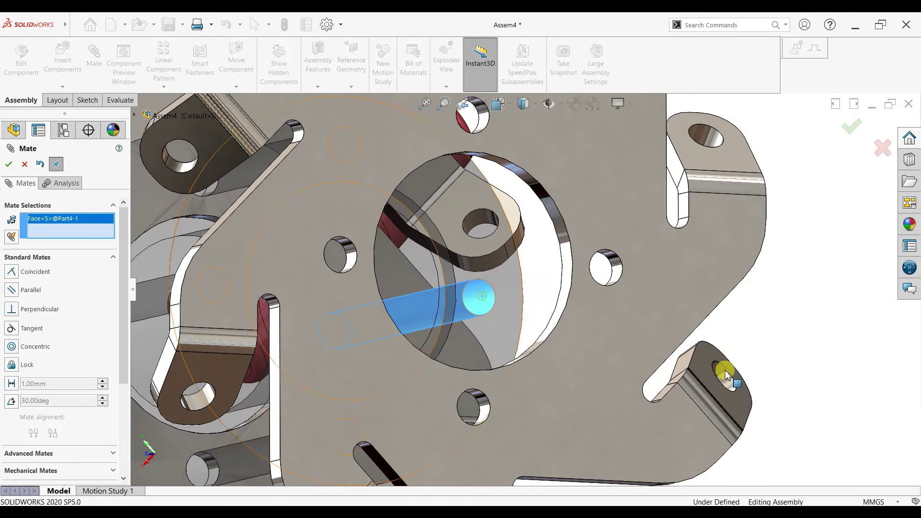
left_click(617, 268)
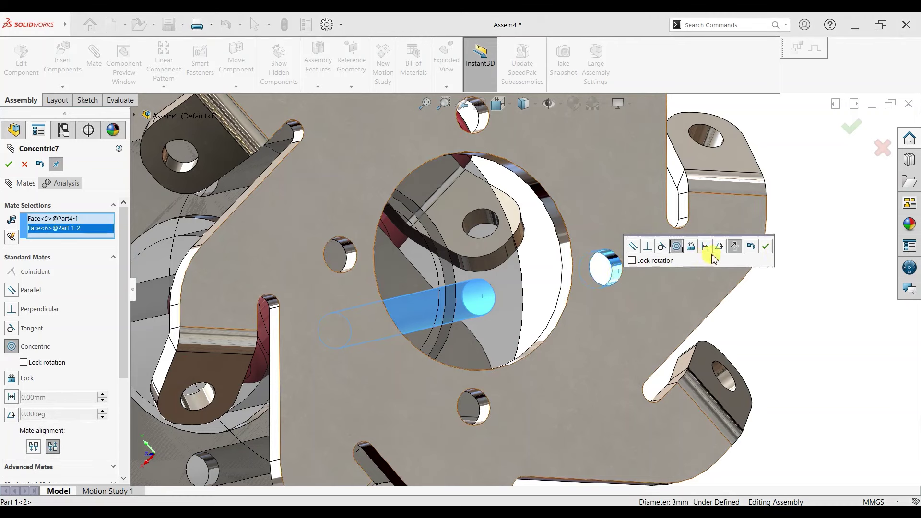
left_click(766, 248)
Step: Seat the copied plate flush on the housing end face with a coincident mate
scroll(538, 298, "up", 5)
mouse_move(539, 297)
middle_mouse_down()
mouse_move(596, 286)
mouse_move(526, 244)
mouse_move(434, 273)
middle_mouse_up()
left_click(526, 245)
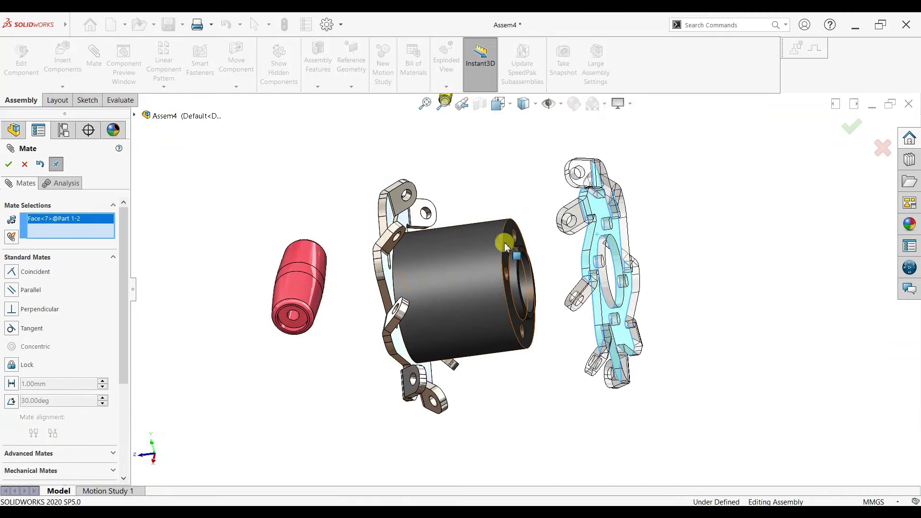
left_click(505, 253)
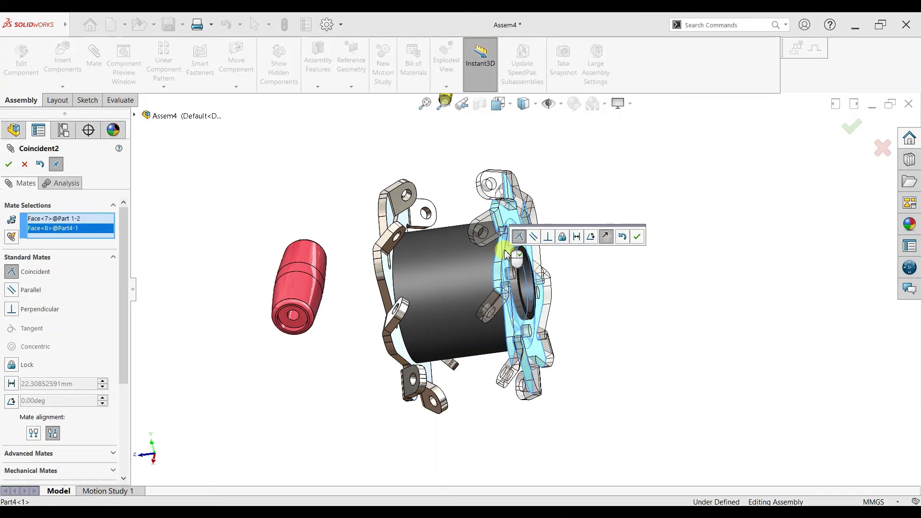
left_click(638, 237)
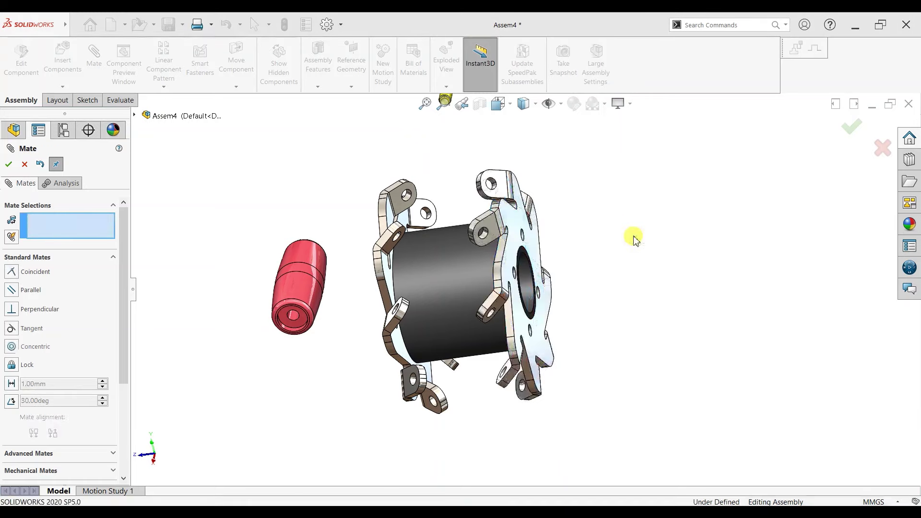
mouse_move(584, 290)
middle_mouse_down()
mouse_move(640, 261)
mouse_move(630, 277)
mouse_move(747, 253)
mouse_move(613, 230)
middle_mouse_up()
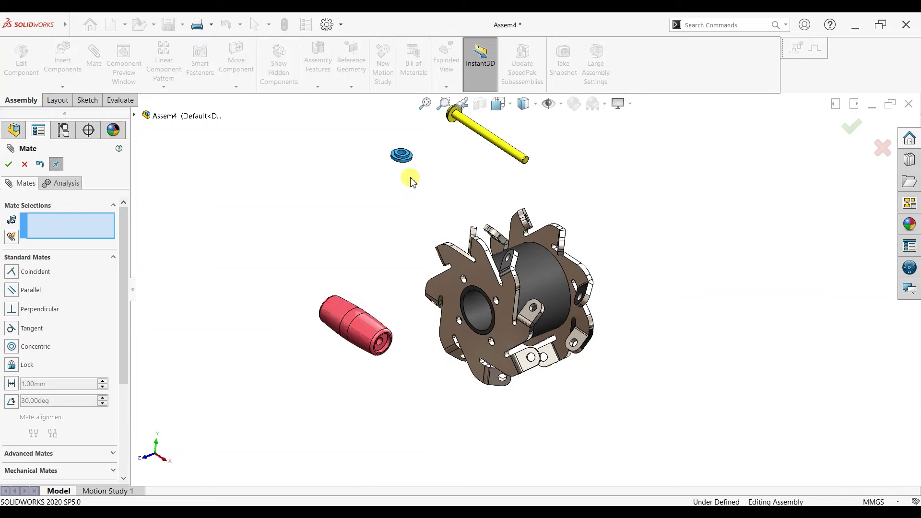
Step: Mate the washer face concentric with the roller's end hole
scroll(405, 165, "down", 2)
left_click(426, 160)
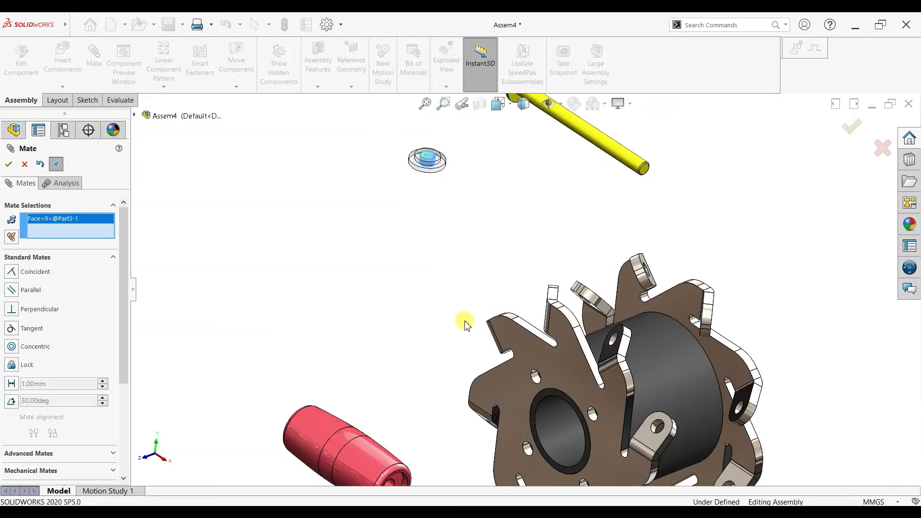
scroll(461, 366, "up", 2)
scroll(480, 379, "down", 3)
scroll(482, 360, "down", 2)
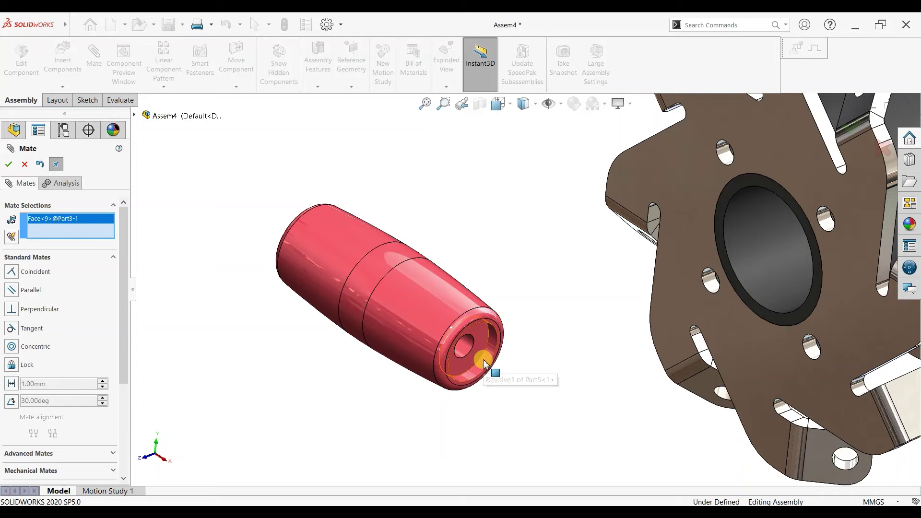
scroll(536, 310, "up", 2)
scroll(537, 240, "up", 2)
scroll(538, 296, "down", 1)
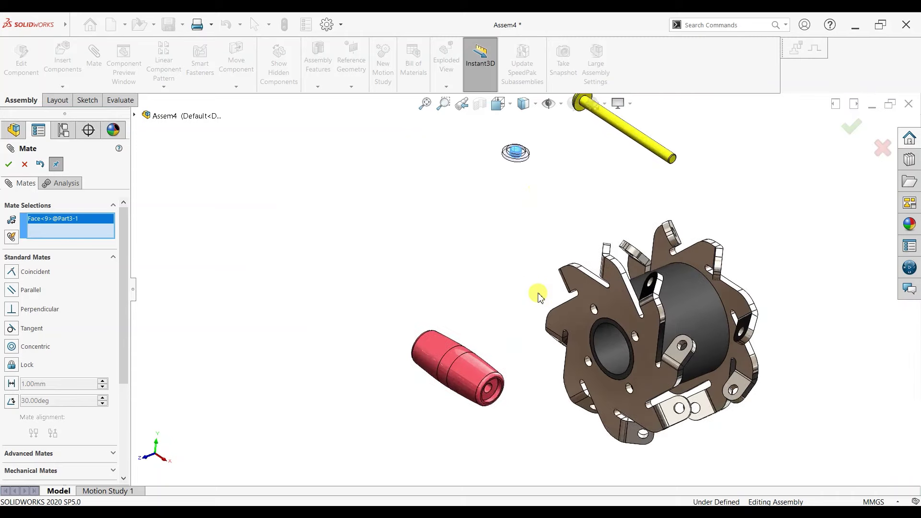
scroll(492, 396, "down", 3)
left_click(479, 341)
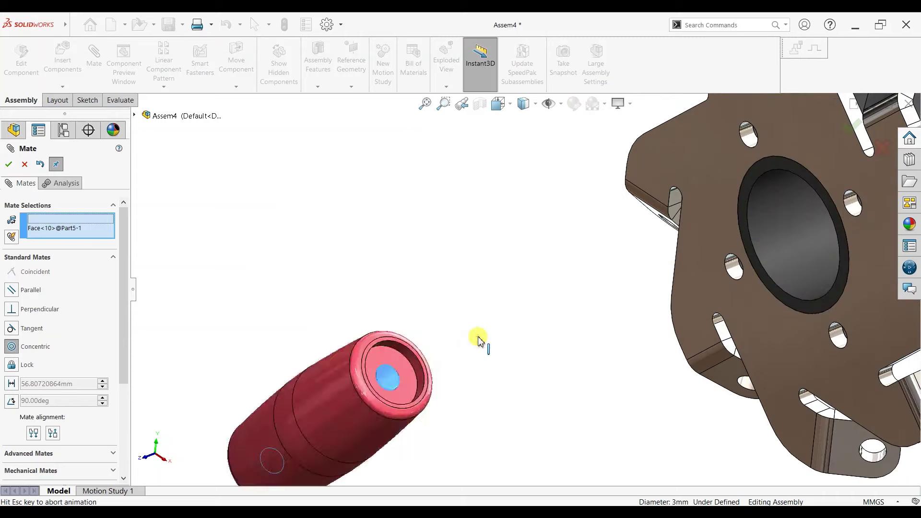
left_click(625, 356)
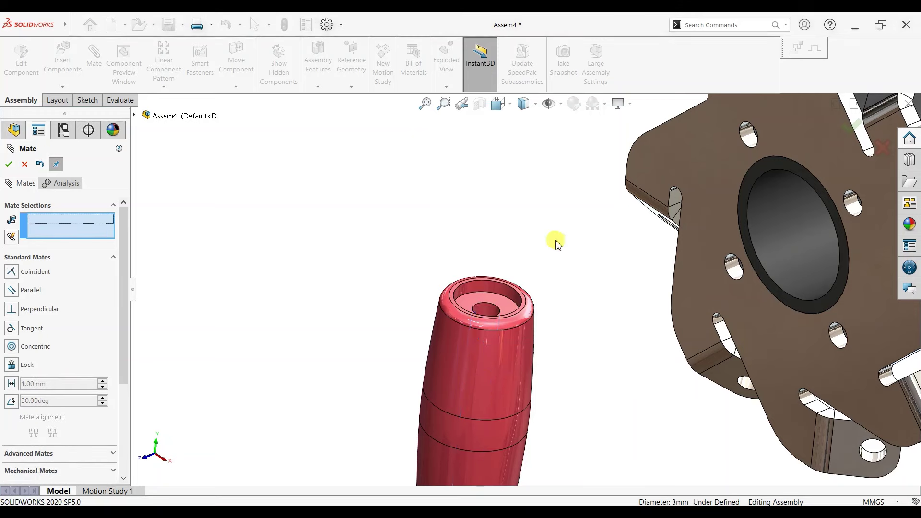
Step: Make the washer edge coincident with the roller end edge, then close Mate
scroll(543, 202, "up", 3)
scroll(528, 165, "down", 1)
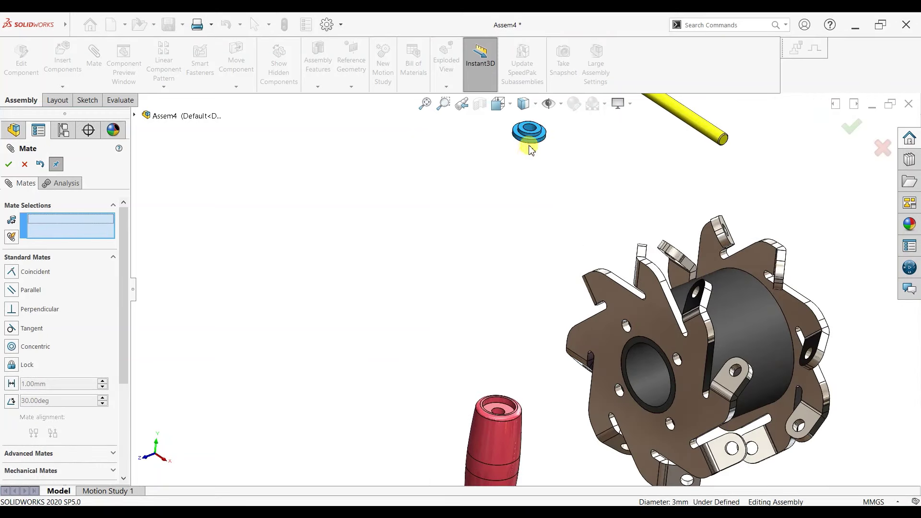
left_click(529, 168)
scroll(488, 391, "down", 2)
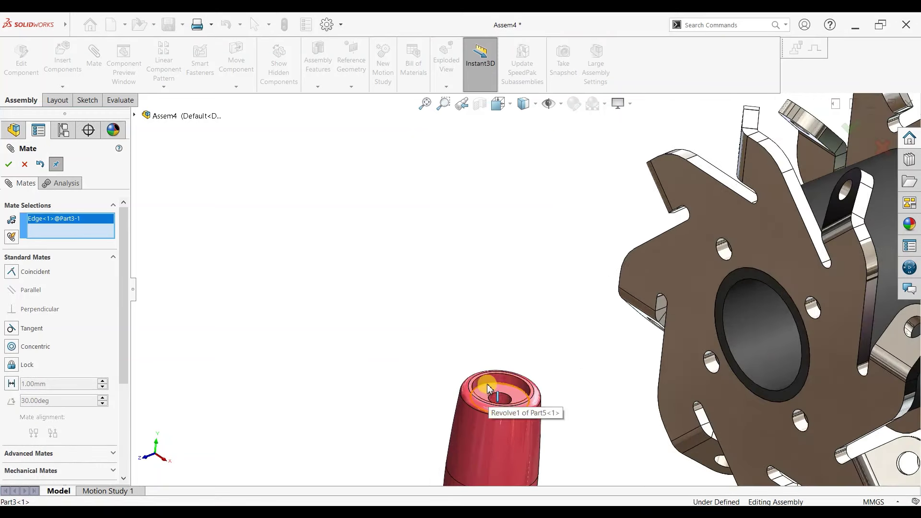
left_click(488, 386)
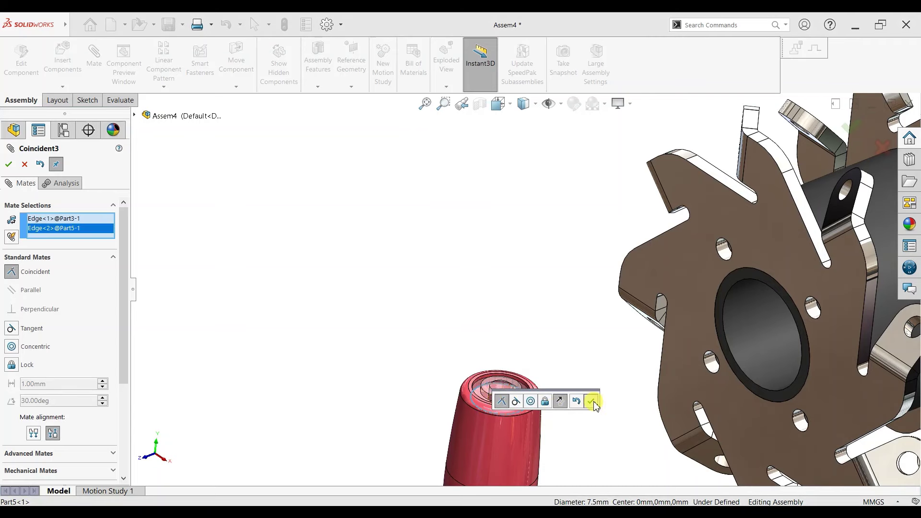
left_click(591, 401)
scroll(545, 381, "up", 3)
scroll(536, 327, "down", 2)
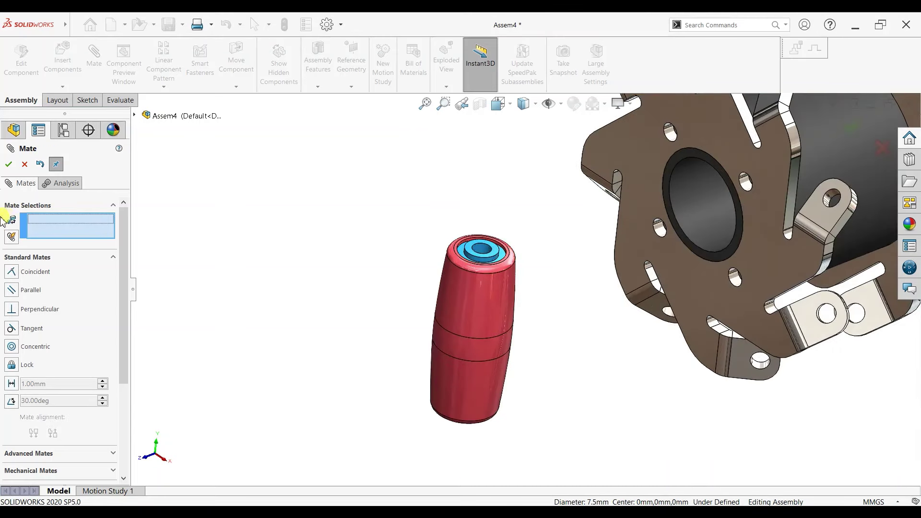
left_click(7, 165)
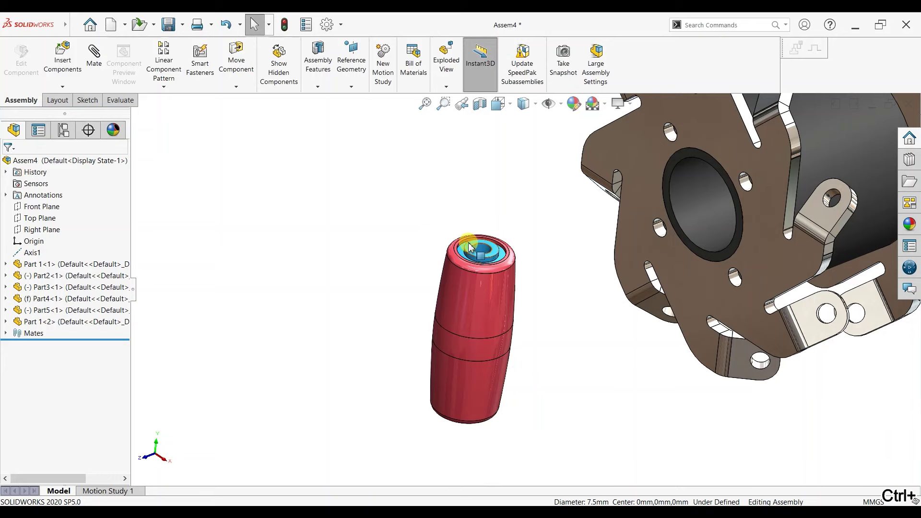
Step: Ctrl-drag a second washer copy beside the roller's other end
left_click_drag(470, 250, 402, 314, "ctrl")
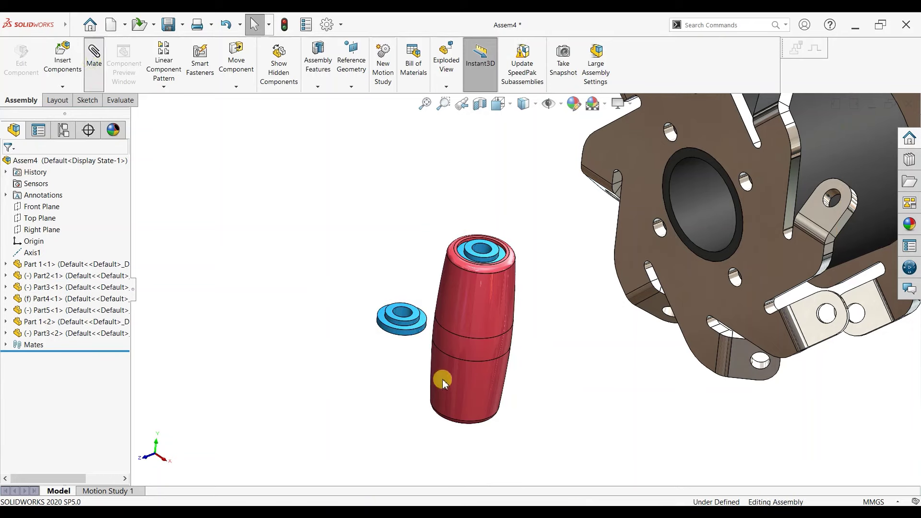
left_click(408, 319)
mouse_move(442, 427)
middle_mouse_down()
mouse_move(446, 324)
mouse_move(466, 285)
mouse_move(409, 324)
middle_mouse_up()
key("Escape")
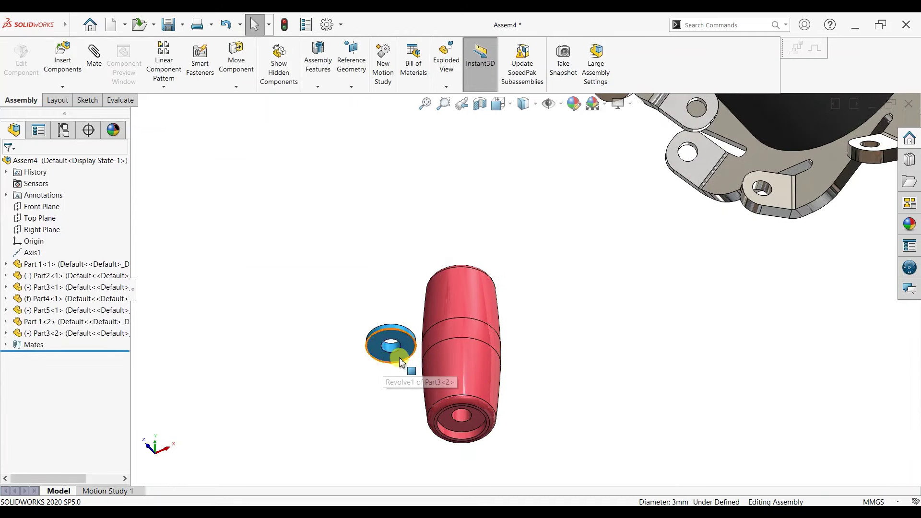
Step: Mate the second washer coincident with the roller's far end, flipping alignment
left_click(405, 364)
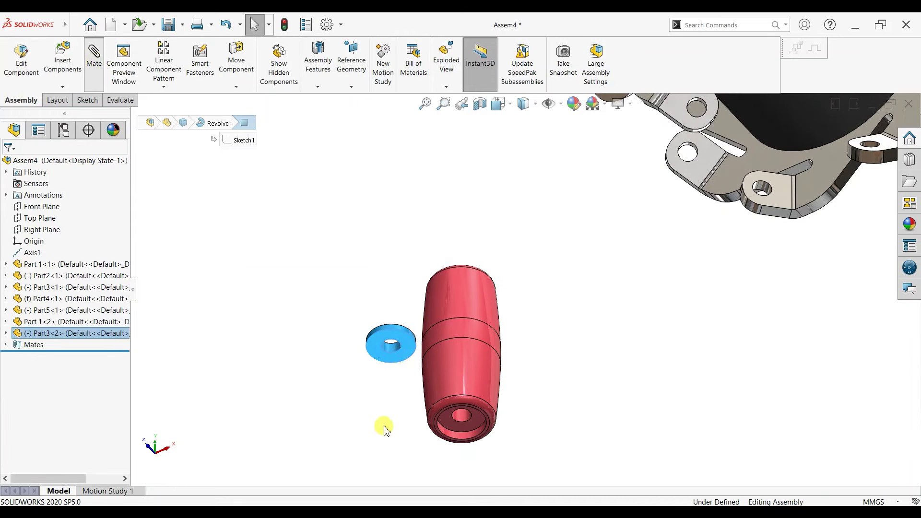
left_click(454, 425)
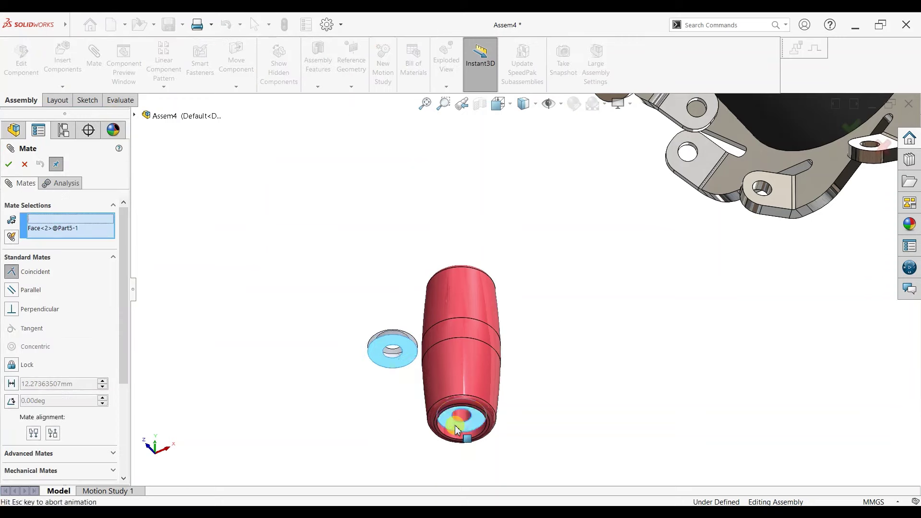
left_click(411, 443)
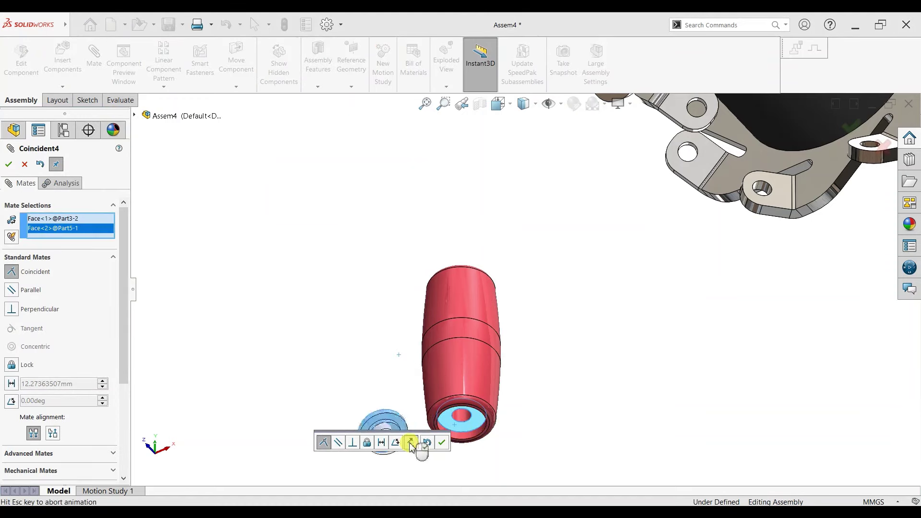
left_click(442, 443)
Step: Make the second washer's inner face concentric with the roller's end hole
left_click(379, 449)
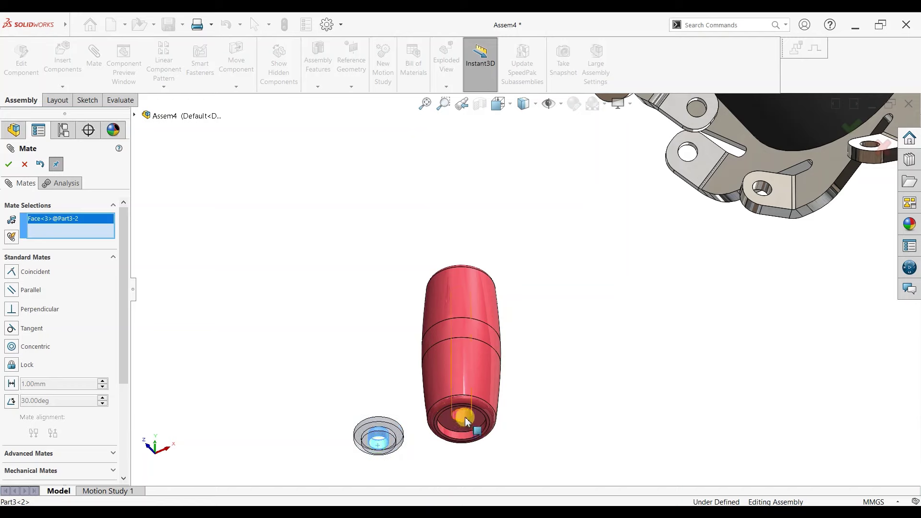
left_click(461, 421)
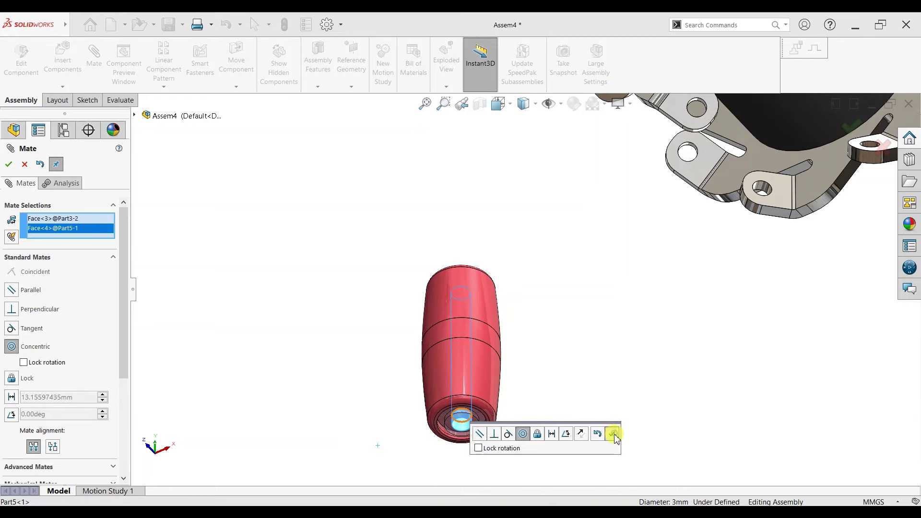
left_click(614, 435)
mouse_move(537, 394)
middle_mouse_down()
mouse_move(506, 369)
mouse_move(672, 331)
mouse_move(692, 296)
mouse_move(644, 265)
middle_mouse_up()
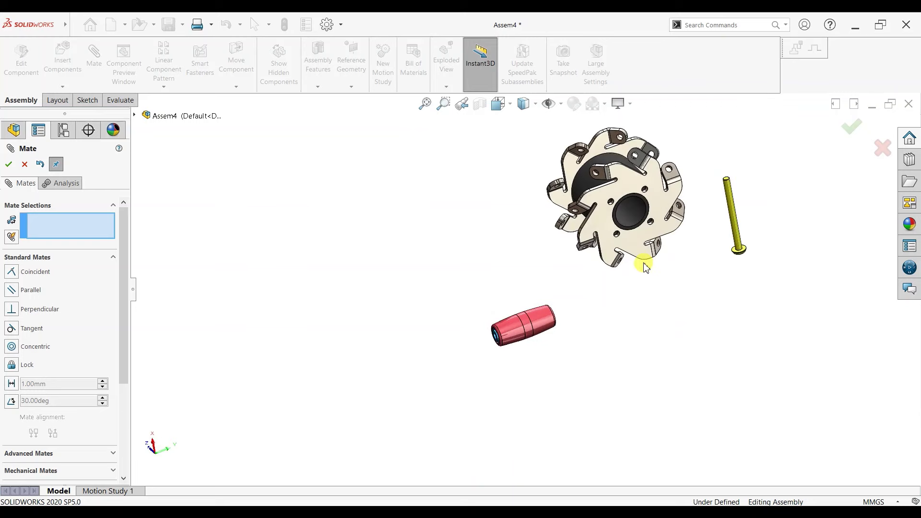
key("Escape")
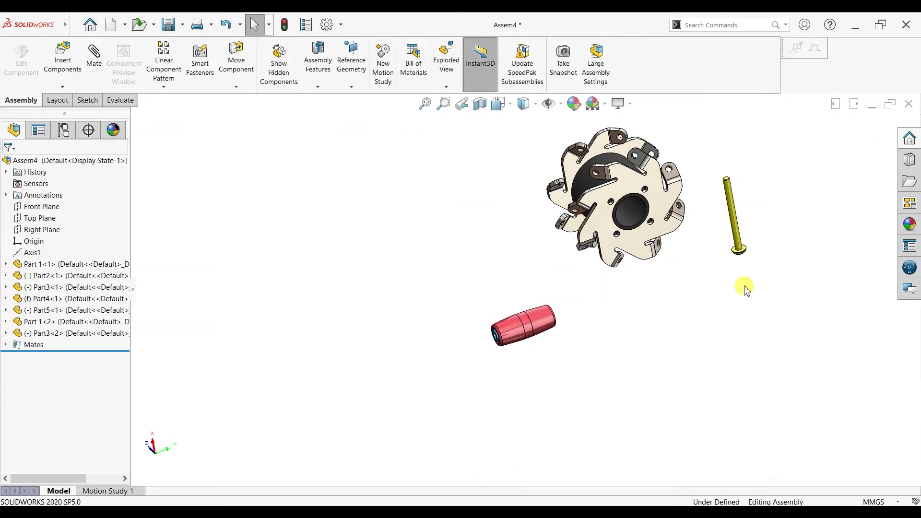
key("space")
key("Escape")
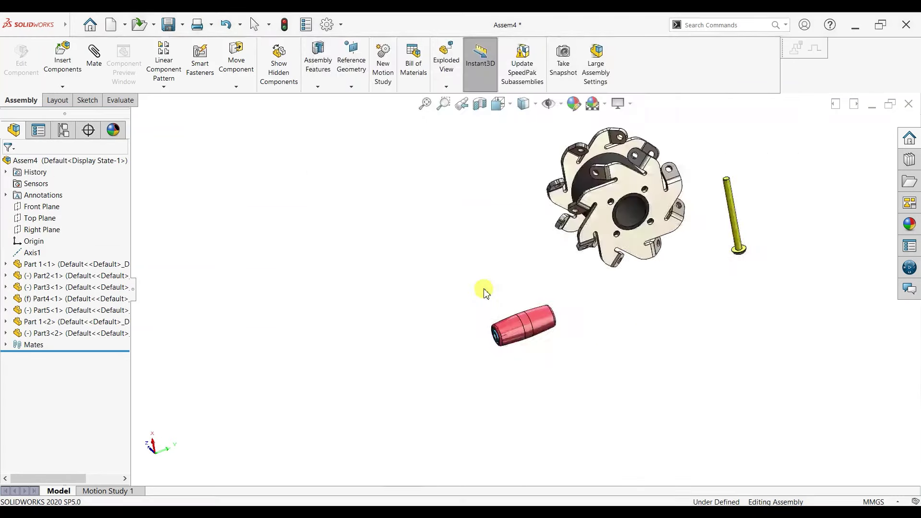
middle_click_drag(484, 290, 488, 288)
mouse_move(643, 246)
middle_mouse_down()
mouse_move(618, 192)
mouse_move(581, 294)
mouse_move(519, 354)
mouse_move(511, 326)
middle_mouse_up()
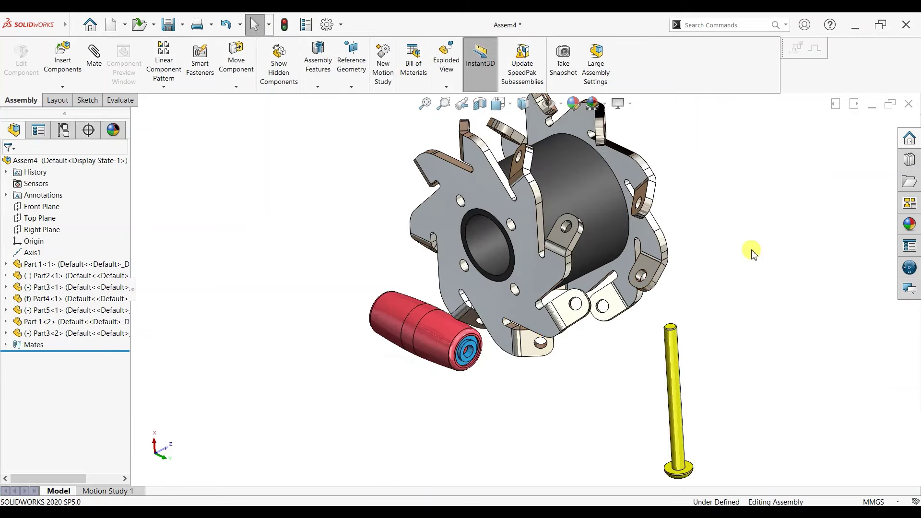
scroll(752, 252, "down", 2)
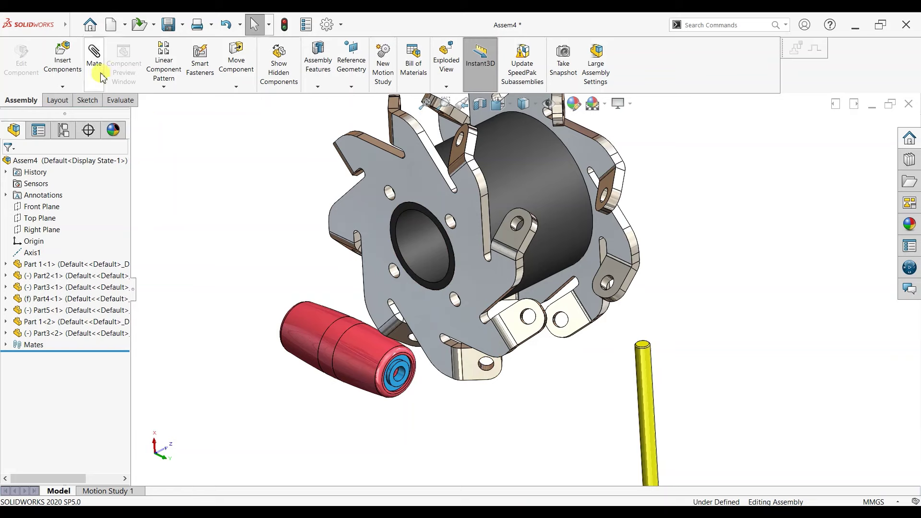
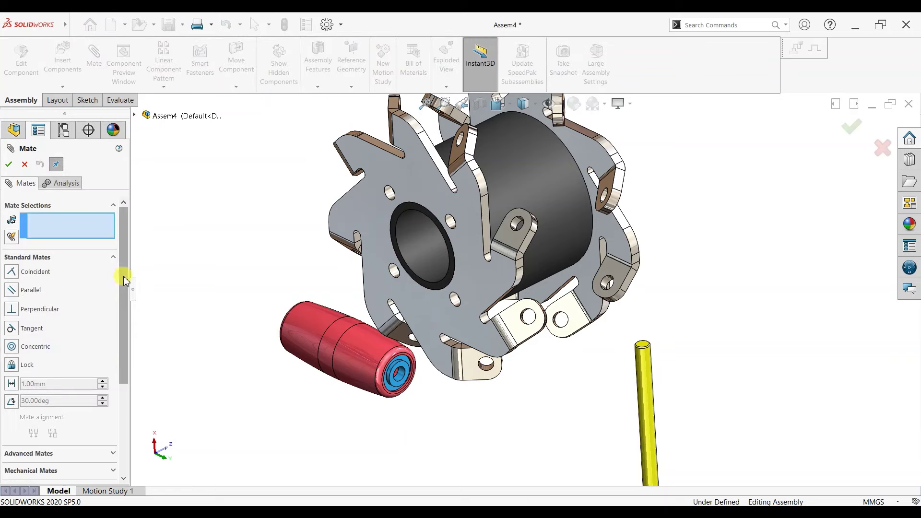
Step: Choose a Width (Centered) mate and pick both red roller end faces as width references
left_click_drag(123, 273, 126, 340)
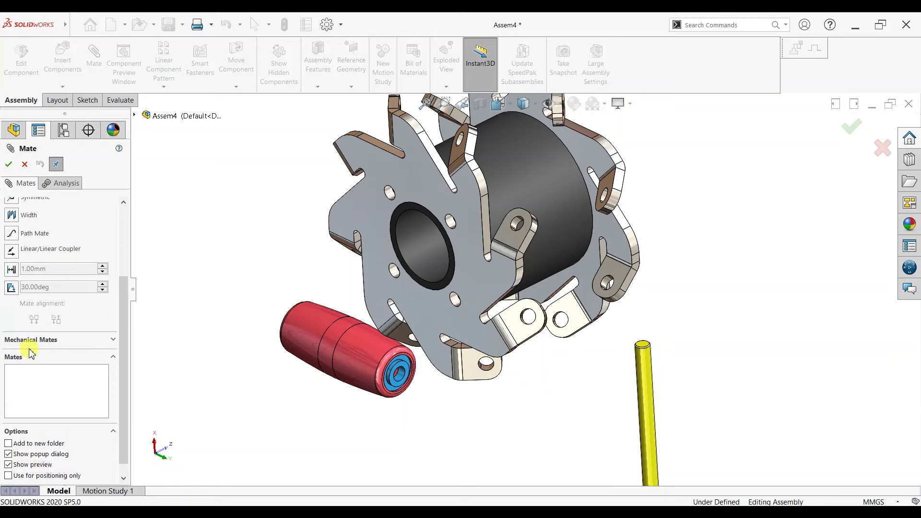
left_click(11, 215)
scroll(14, 226, "up", 3)
scroll(396, 389, "down", 3)
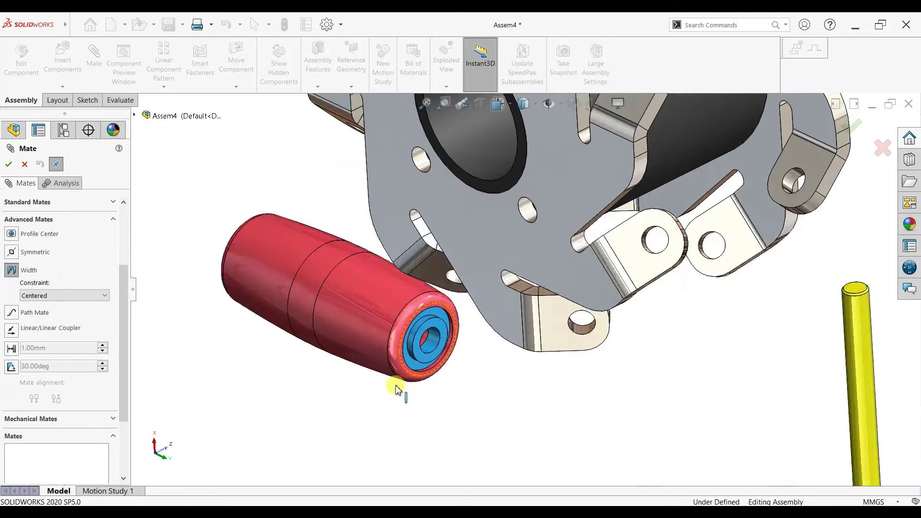
left_click(438, 327)
middle_click_drag(434, 326, 354, 309)
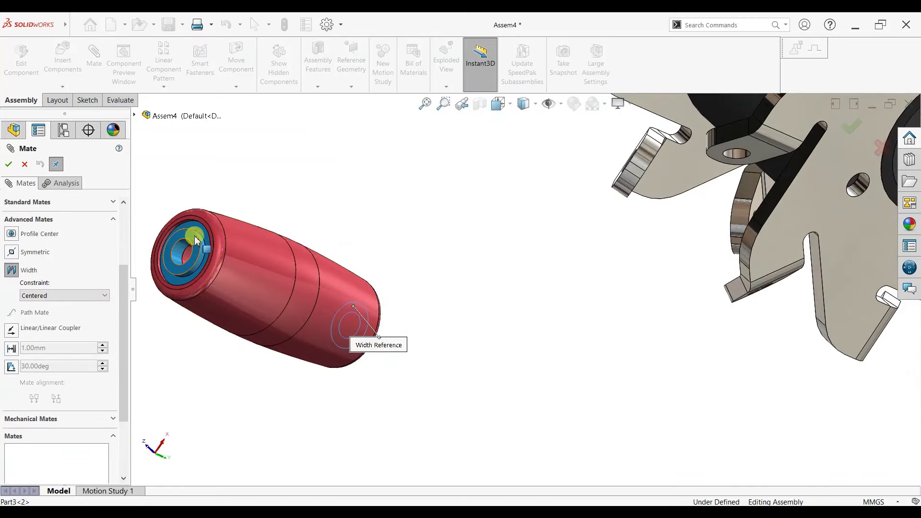
left_click(196, 240)
scroll(431, 237, "up", 3)
Step: Pick two opposite hub tab faces as tab references and confirm the Width1 mate
middle_click_drag(559, 187, 764, 195)
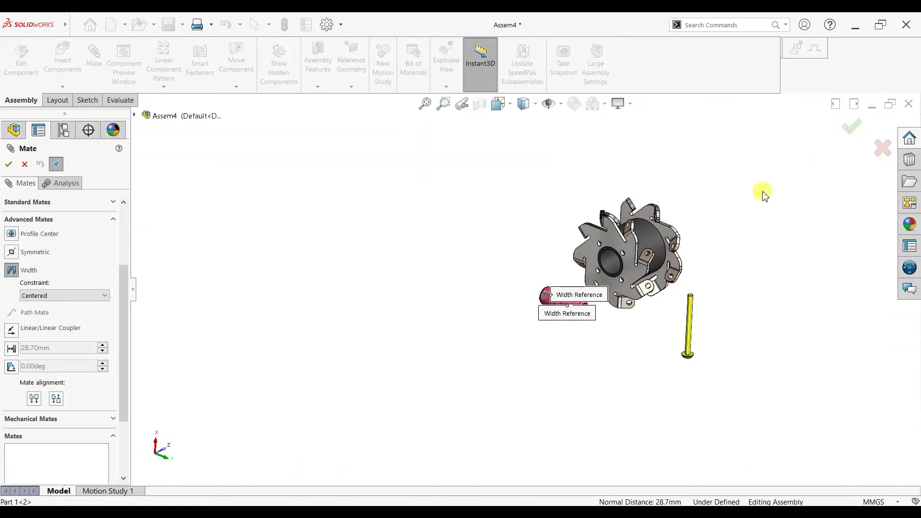
scroll(617, 264, "down", 3)
scroll(570, 253, "down", 3)
left_click(587, 248)
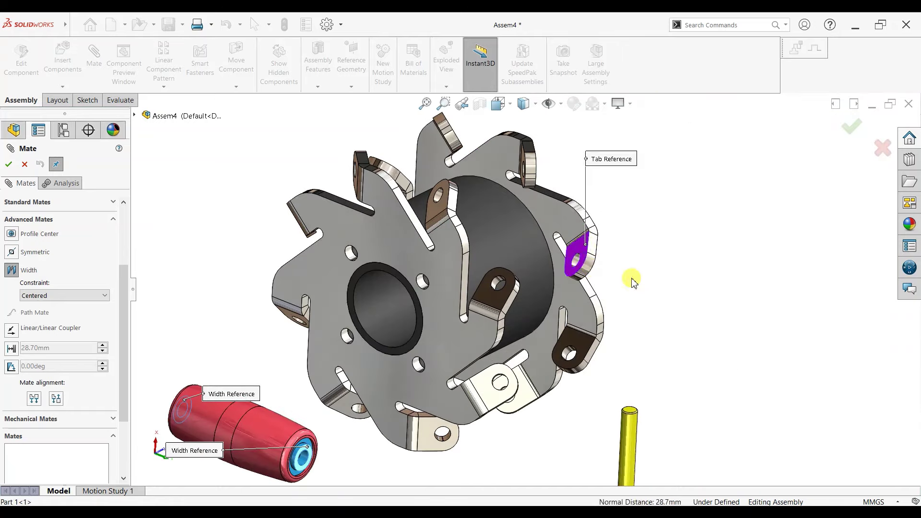
middle_click_drag(632, 278, 489, 232)
left_click(448, 215)
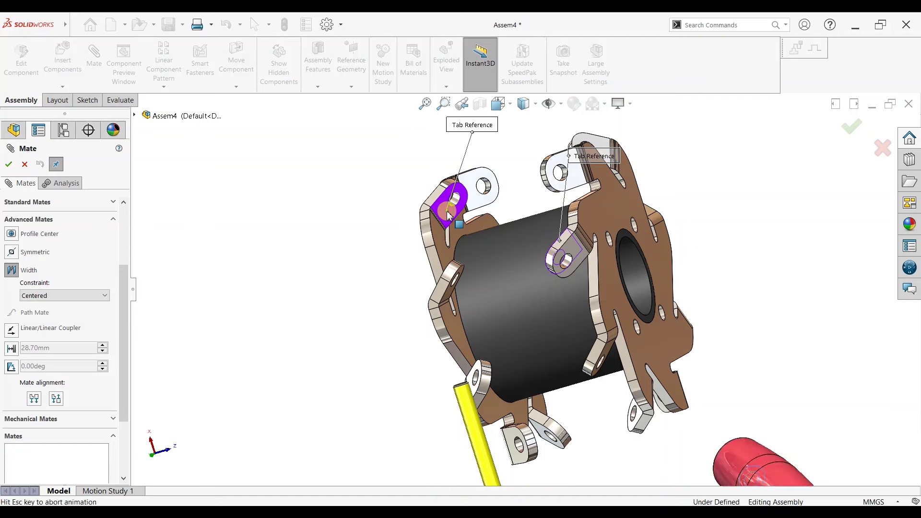
scroll(523, 288, "up", 2)
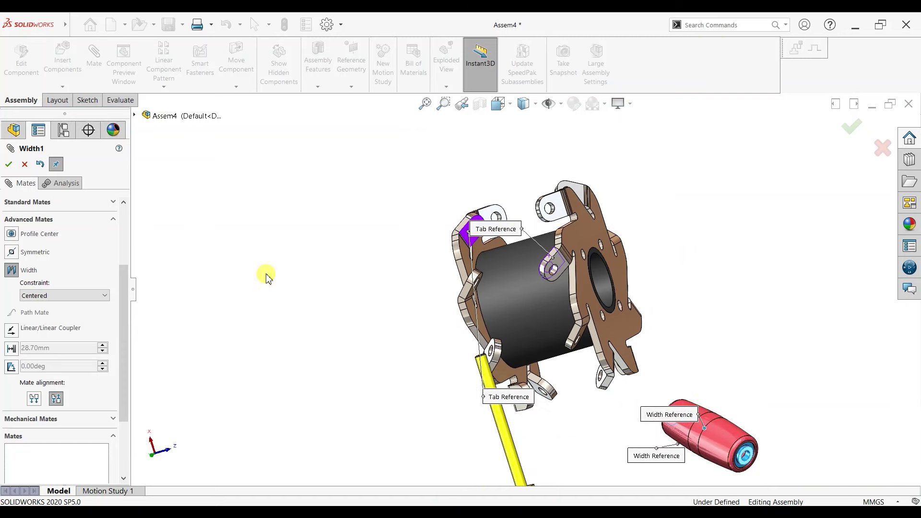
left_click(8, 164)
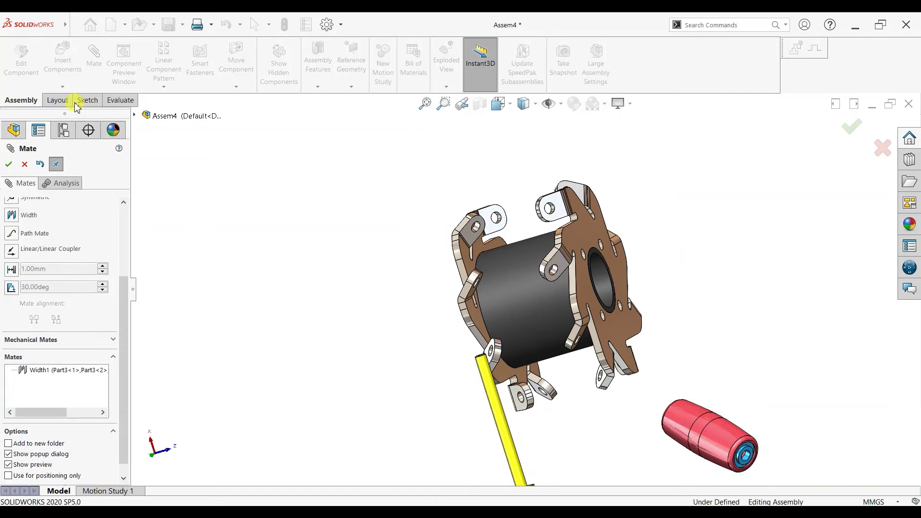
Step: Select the roller end face and a hub tab hole, then clear those mate selections
scroll(81, 267, "up", 3)
scroll(764, 452, "down", 3)
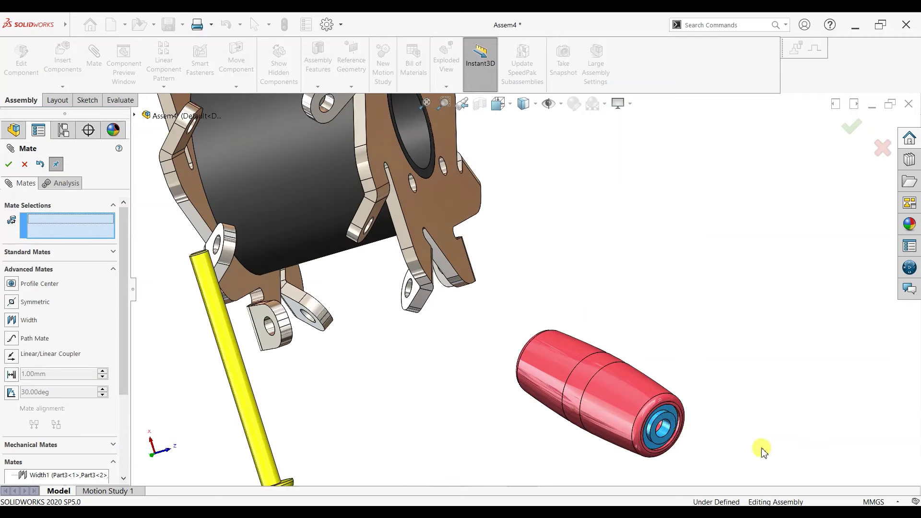
left_click(665, 436)
scroll(412, 174, "down", 3)
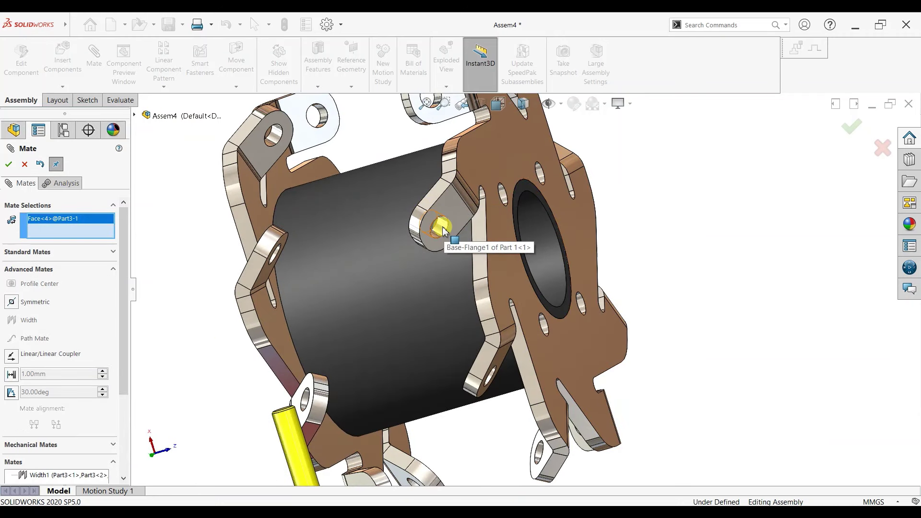
left_click(441, 227)
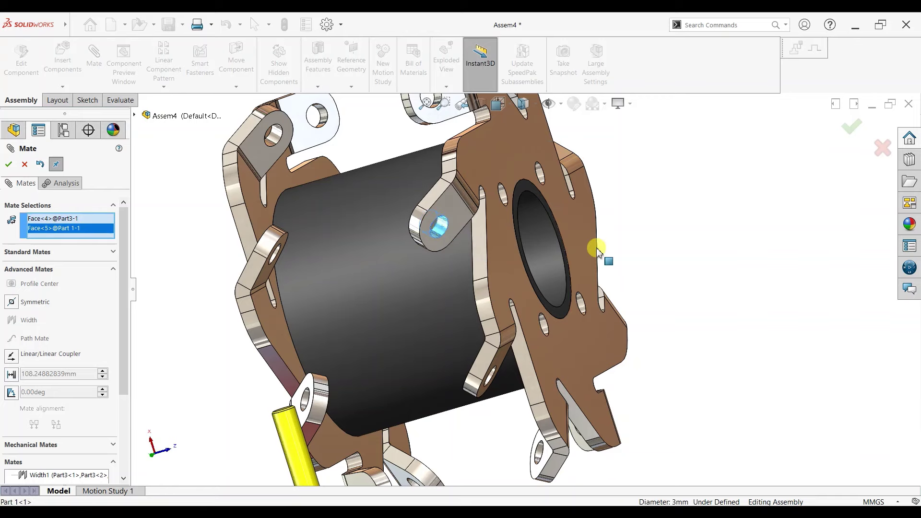
scroll(597, 250, "up", 4)
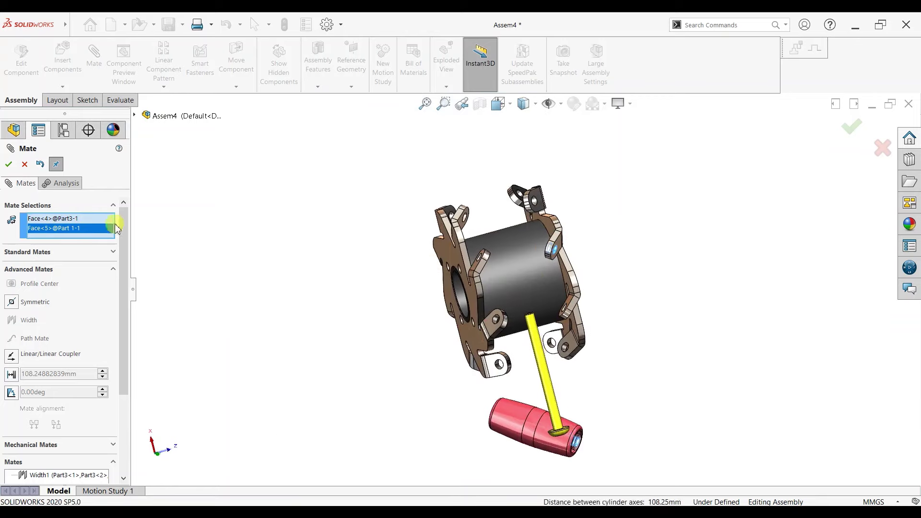
right_click(82, 230)
left_click(84, 233)
Step: Drag the red roller up to the upper right beside the hub
right_click_drag(344, 377, 618, 461)
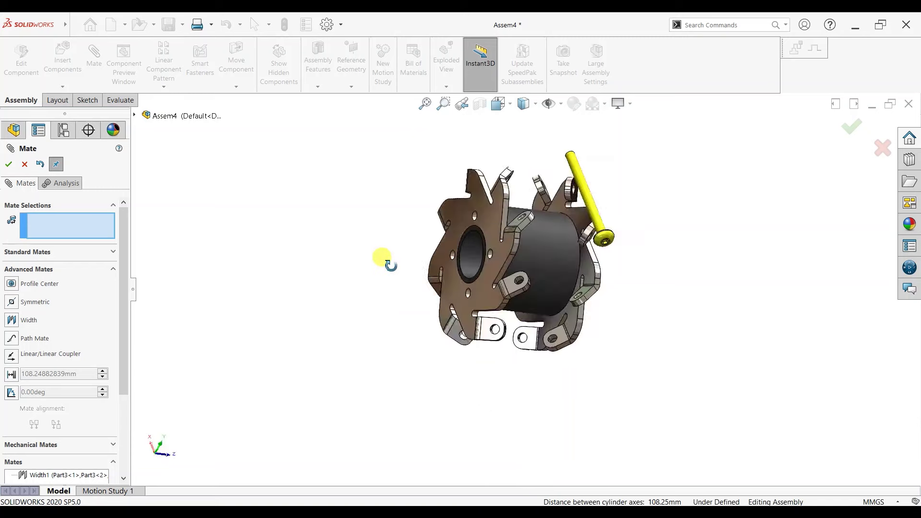
scroll(618, 461, "down", 3)
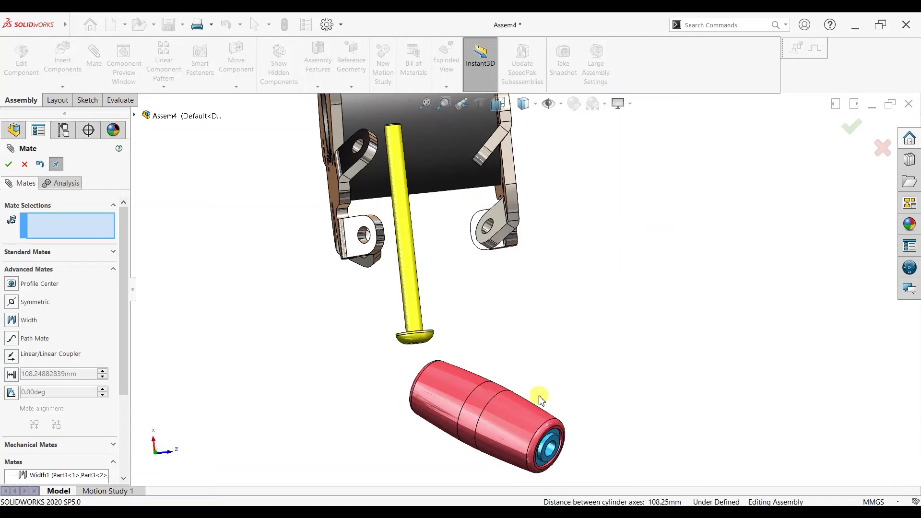
left_click_drag(529, 295, 586, 119)
scroll(585, 156, "up", 3)
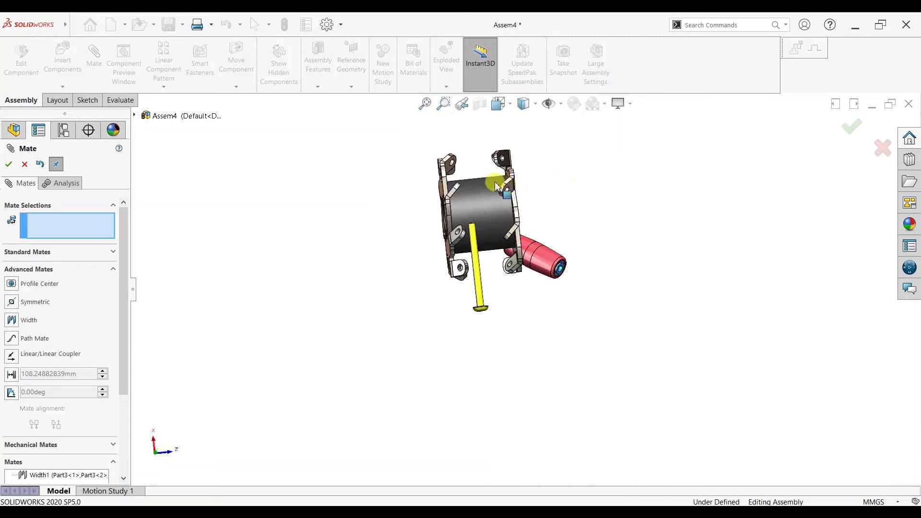
scroll(588, 335, "down", 2)
left_click_drag(586, 335, 613, 144)
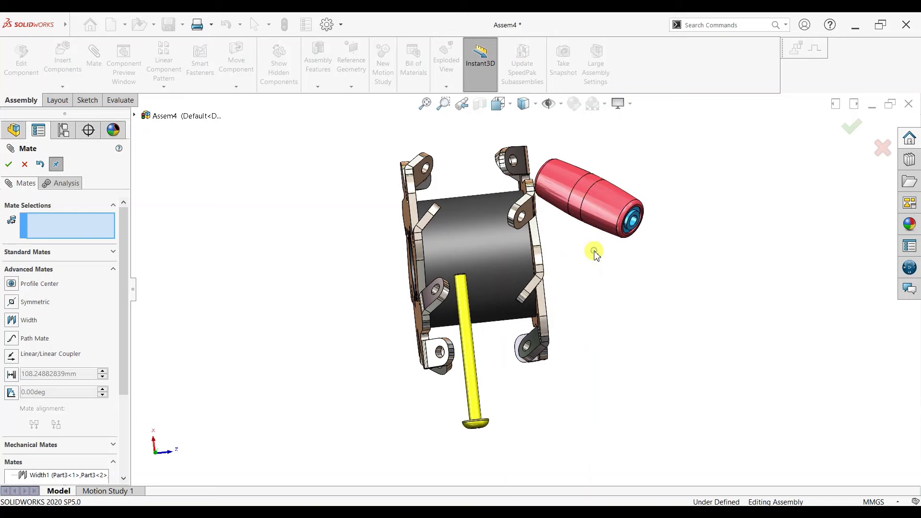
middle_click_drag(592, 251, 578, 266)
scroll(576, 205, "down", 2)
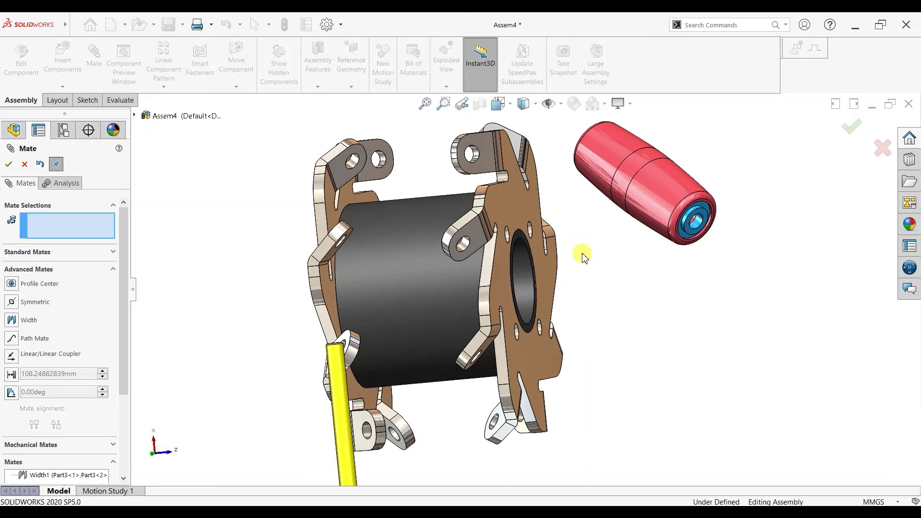
Step: Pick the roller end face and another tab hole, then cancel and undo the mate
left_click(698, 225)
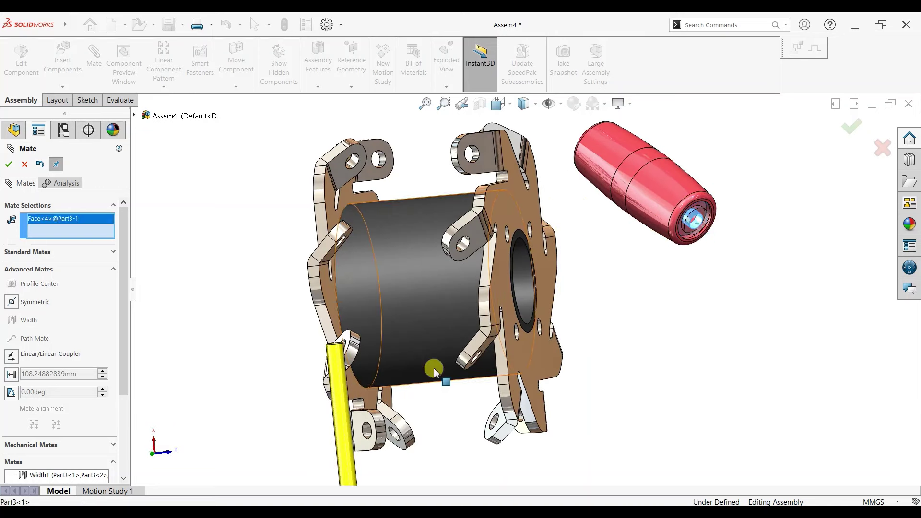
scroll(479, 336, "down", 1)
scroll(475, 317, "down", 1)
left_click(462, 312)
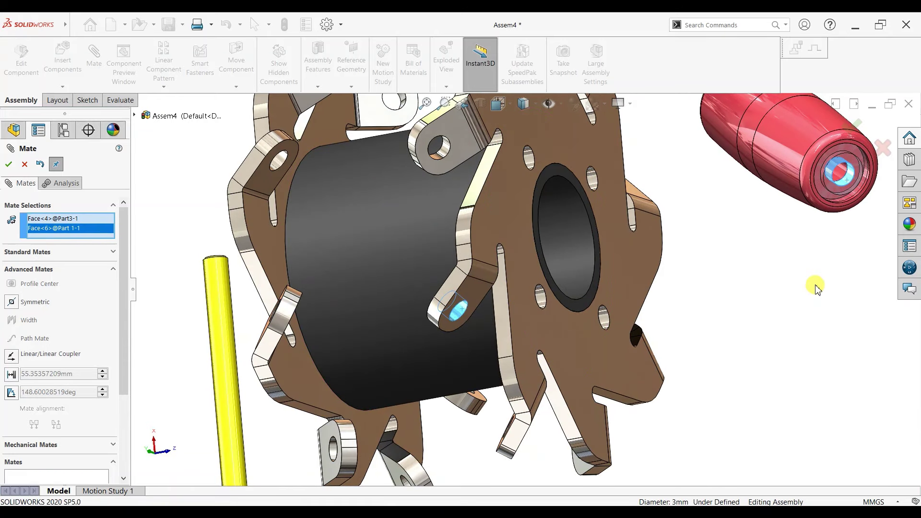
key("Escape")
key("ctrl+z")
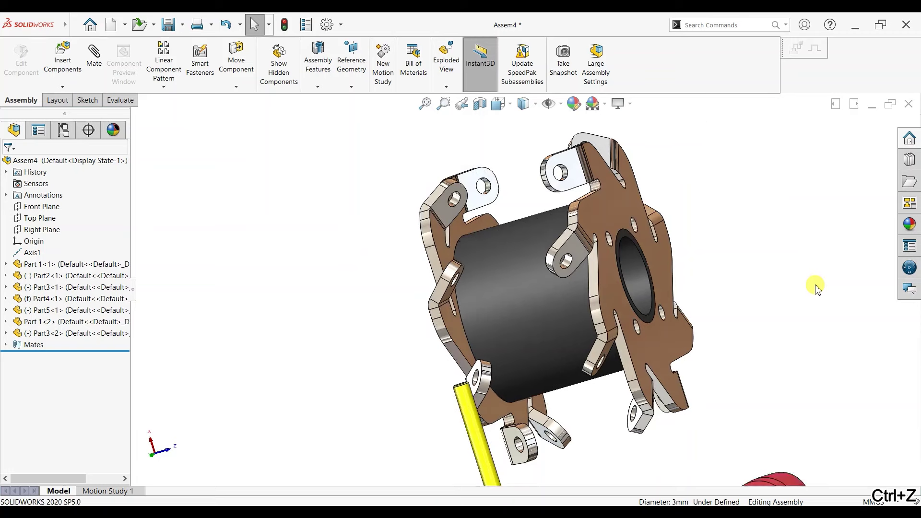
Step: Undo to free the blue washer, then mate it flipped and coincident with the roller's end face
key("ctrl+z")
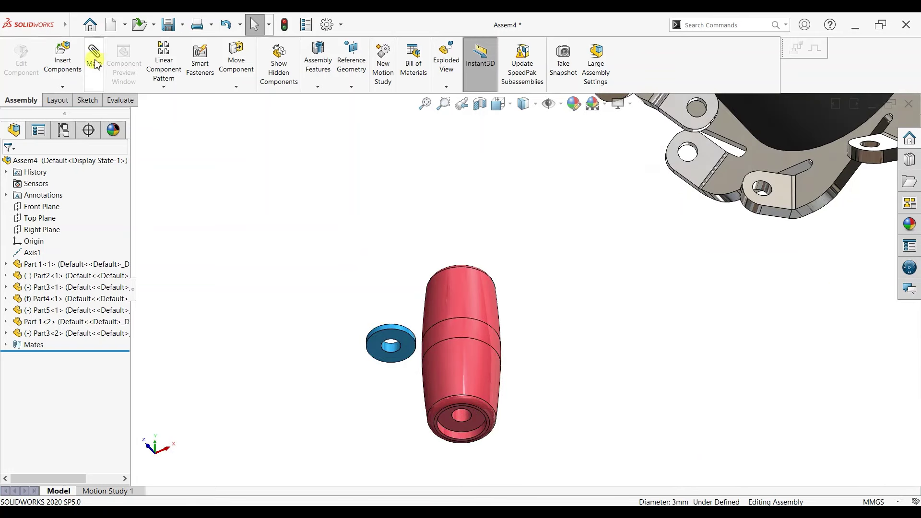
left_click(382, 359)
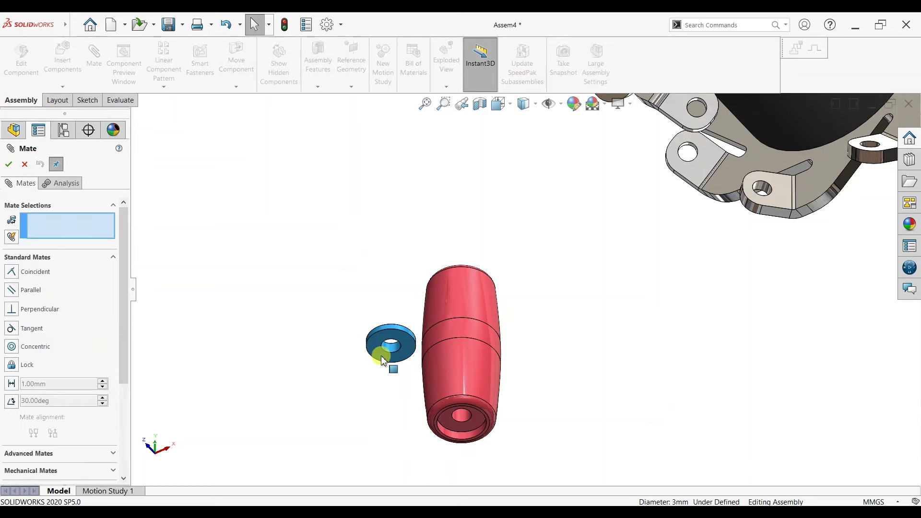
left_click(475, 426)
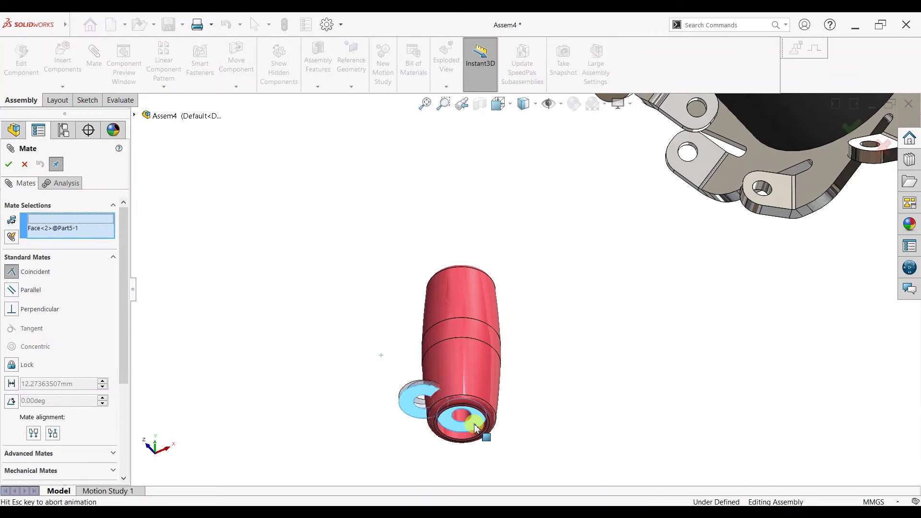
left_click(604, 441)
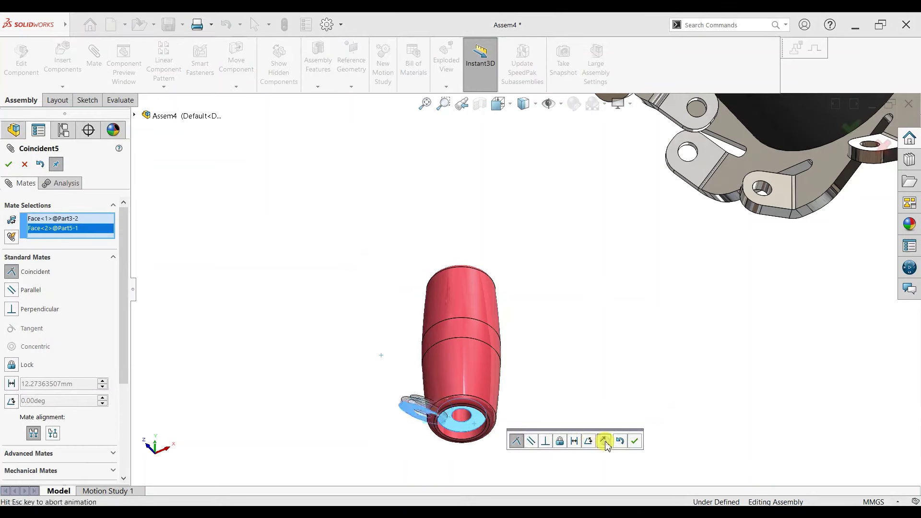
left_click(636, 441)
Step: Make the bushing concentric with the roller's end bore, then select a bushing face
left_click(401, 444)
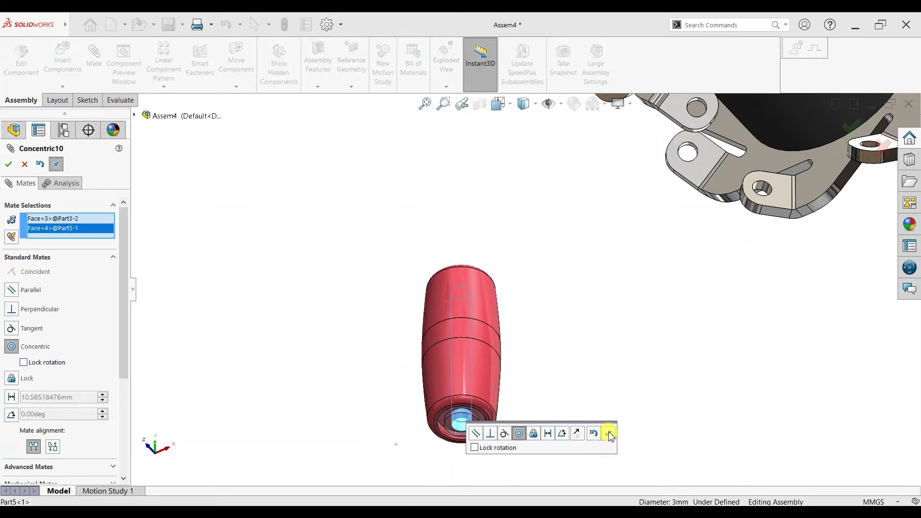
left_click(609, 435)
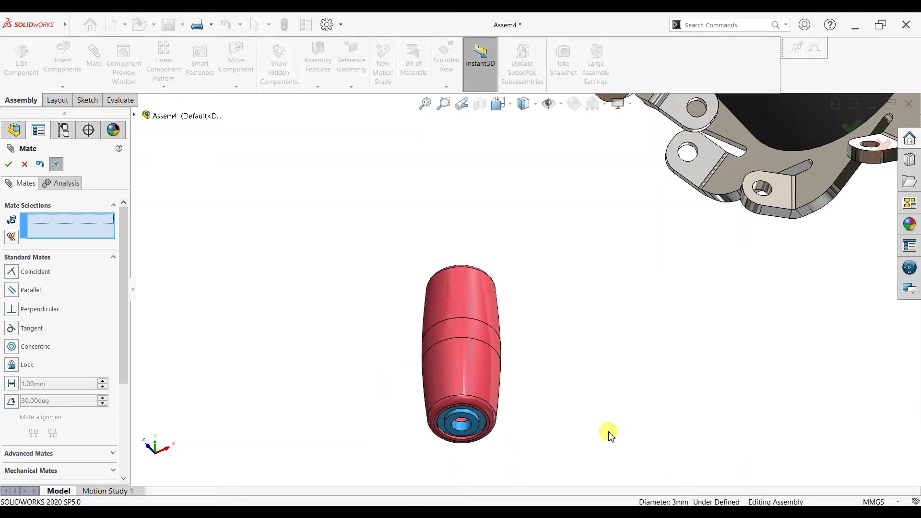
left_click(512, 409)
scroll(518, 365, "up", 3)
Step: Mate the bushing concentric with the hub bracket tab hole
mouse_move(619, 327)
middle_mouse_down()
mouse_move(647, 179)
mouse_move(576, 189)
mouse_move(657, 164)
mouse_move(627, 230)
middle_mouse_up()
scroll(598, 235, "down", 5)
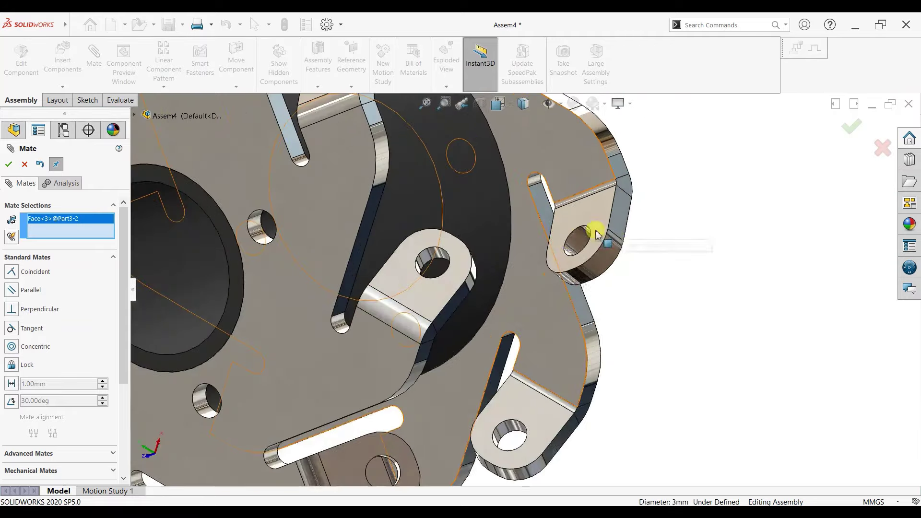
left_click(573, 246)
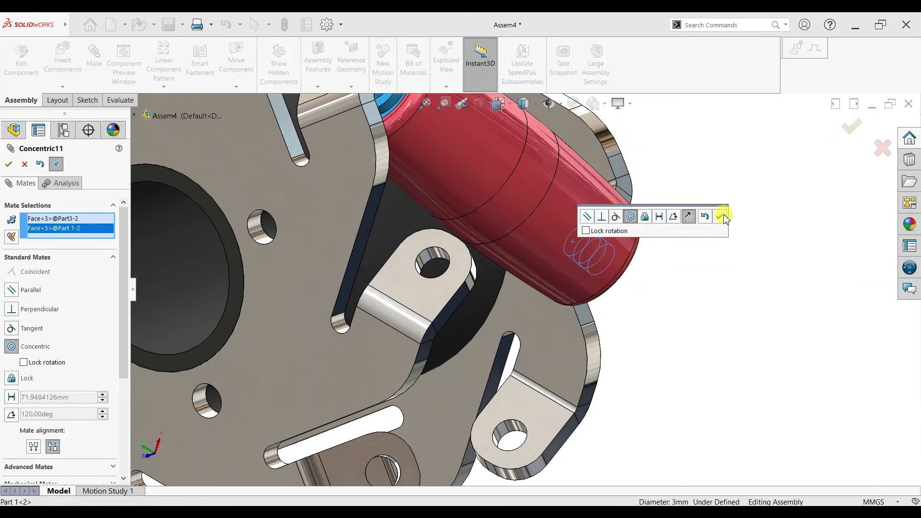
left_click(720, 219)
Step: Seat the opposite bushing end face coincident against the bracket tab and close Mate
mouse_move(448, 152)
middle_mouse_down()
mouse_move(376, 135)
mouse_move(374, 124)
middle_mouse_up()
left_click(440, 149)
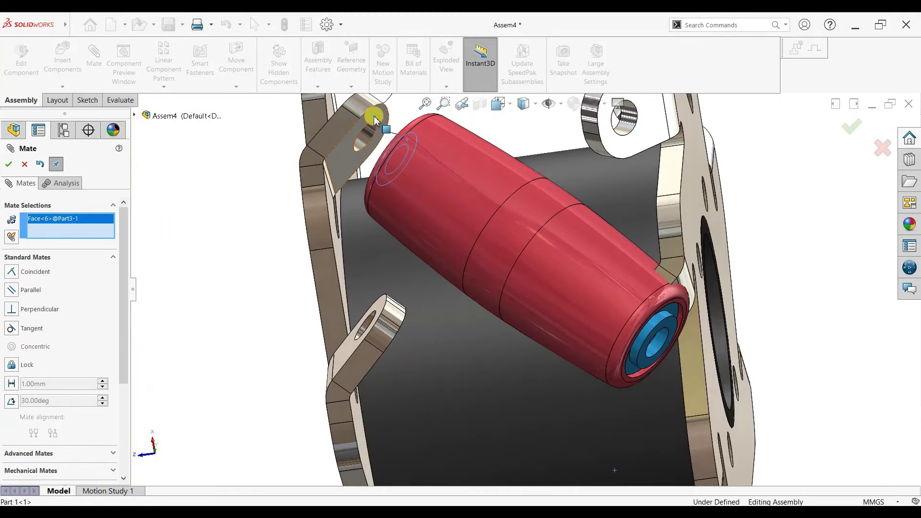
left_click(373, 119)
left_click(363, 111)
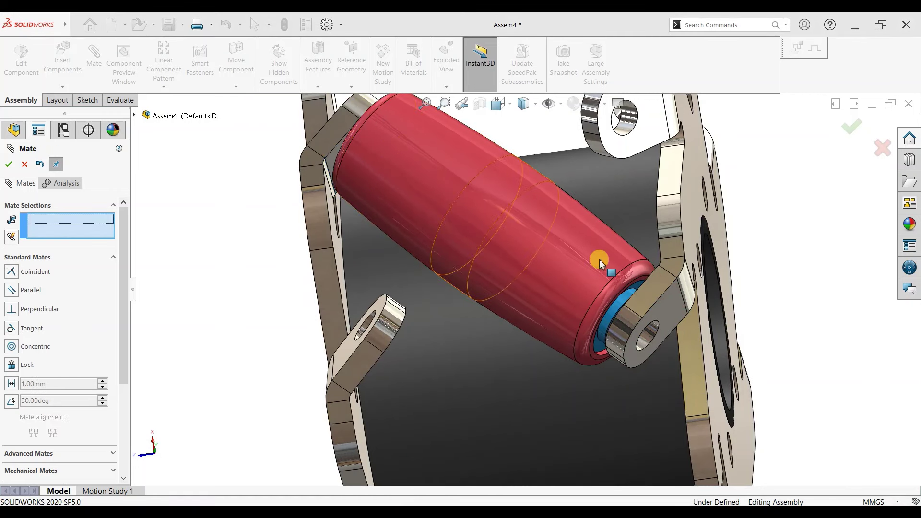
left_click(11, 165)
scroll(656, 345, "down", 3)
scroll(619, 250, "down", 2)
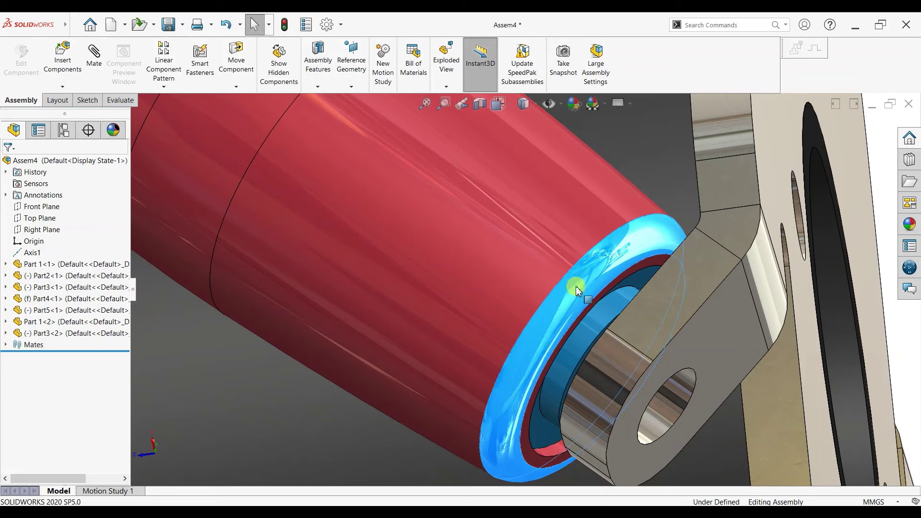
scroll(600, 232, "up", 1)
scroll(664, 288, "up", 3)
scroll(705, 232, "up", 3)
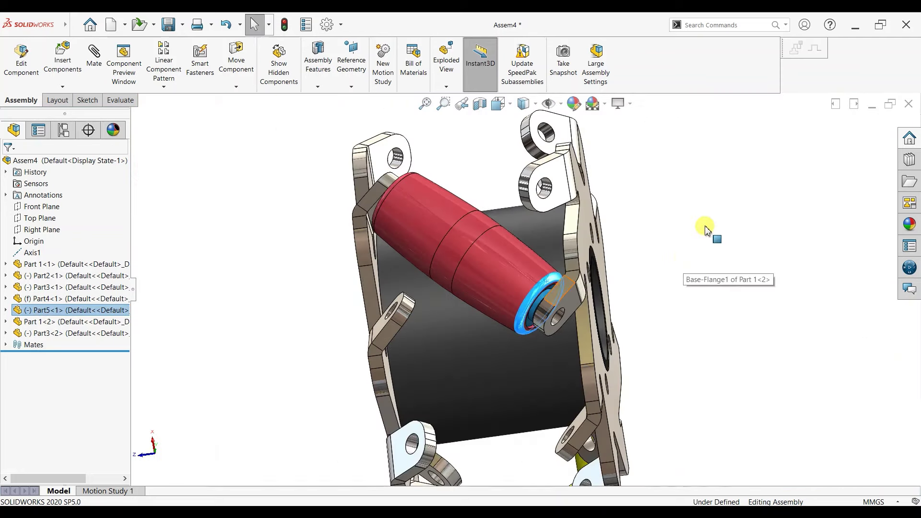
scroll(691, 287, "up", 1)
middle_click_drag(691, 286, 701, 286)
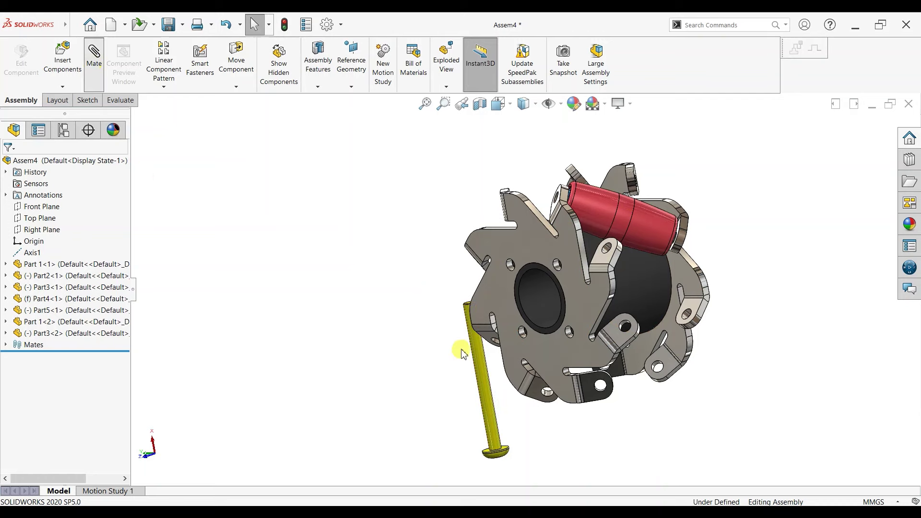
Step: Mate the yellow pin concentric with the bracket tab hole, with alignment flipped
left_click(488, 384)
scroll(552, 197, "down", 2)
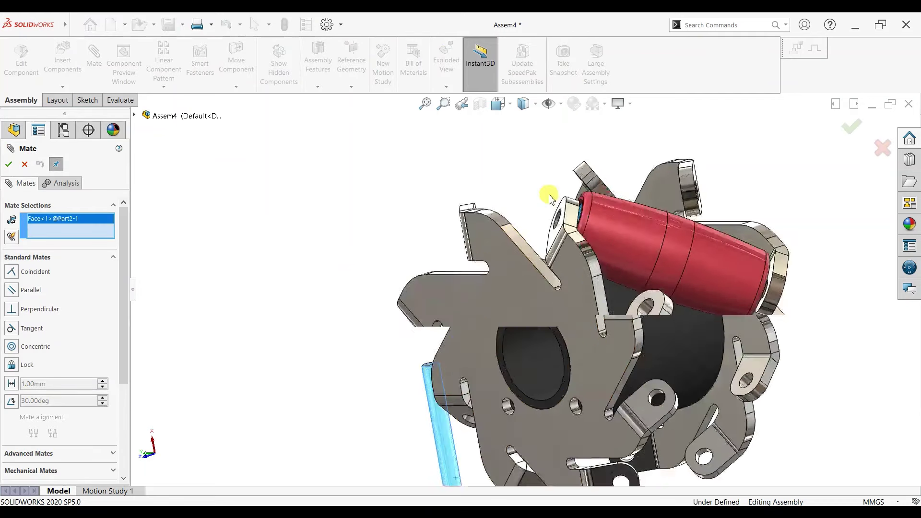
scroll(562, 242, "down", 3)
left_click(558, 247)
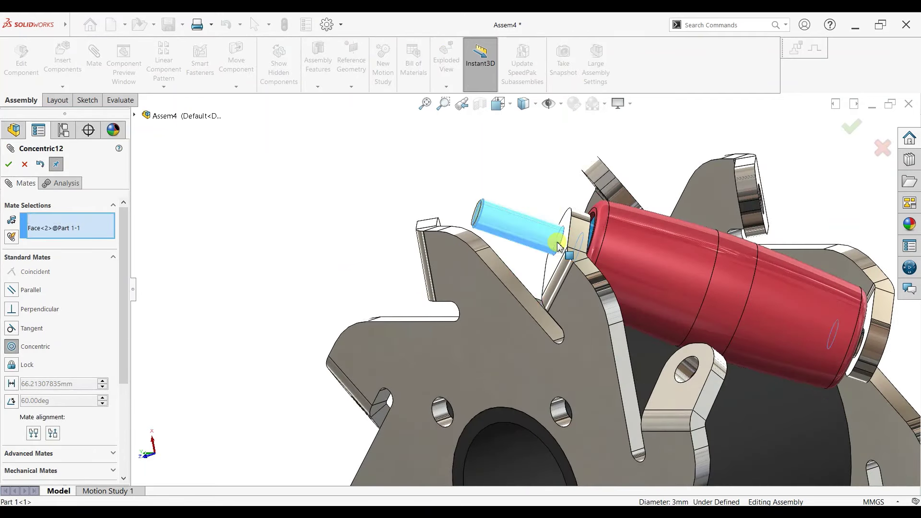
left_click(673, 218)
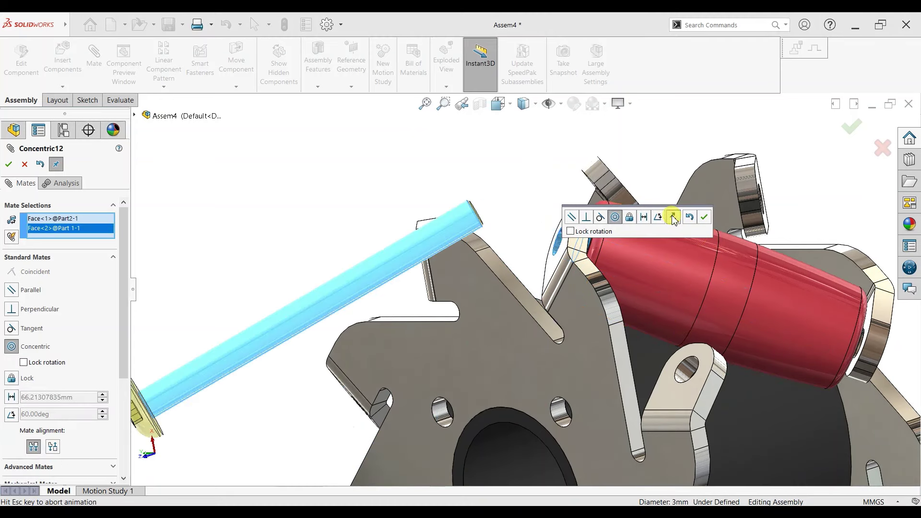
left_click(704, 217)
Step: Seat the pin head's underside coincident against the bracket tab and exit Mate
scroll(353, 214, "up", 3)
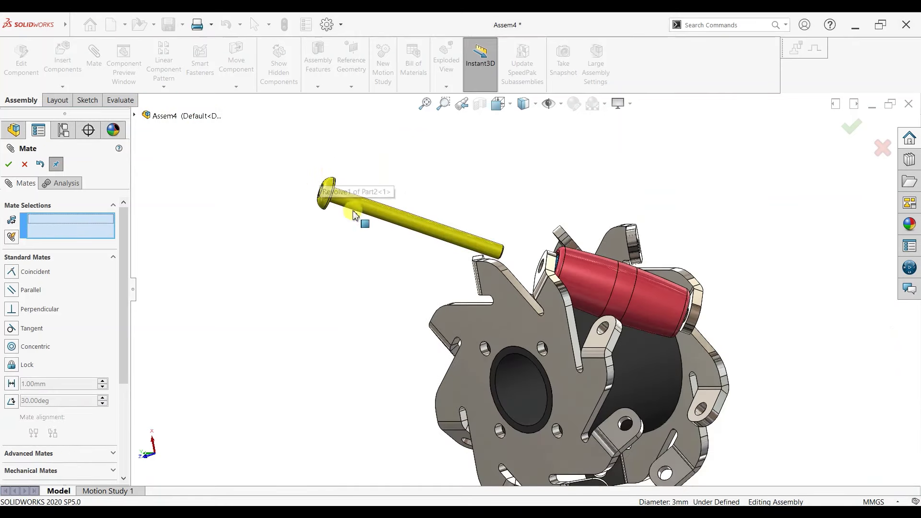
mouse_move(353, 208)
middle_mouse_down()
mouse_move(356, 183)
mouse_move(527, 264)
middle_mouse_up()
left_click(356, 190)
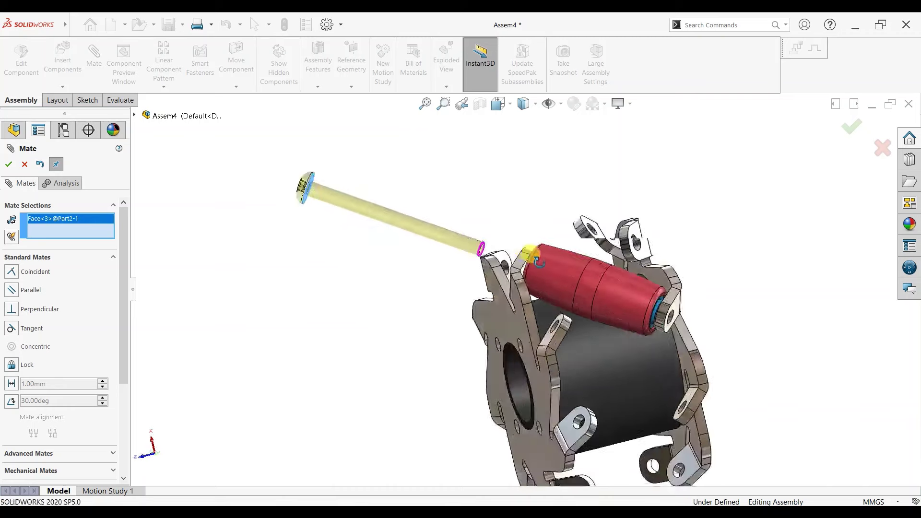
left_click(523, 273)
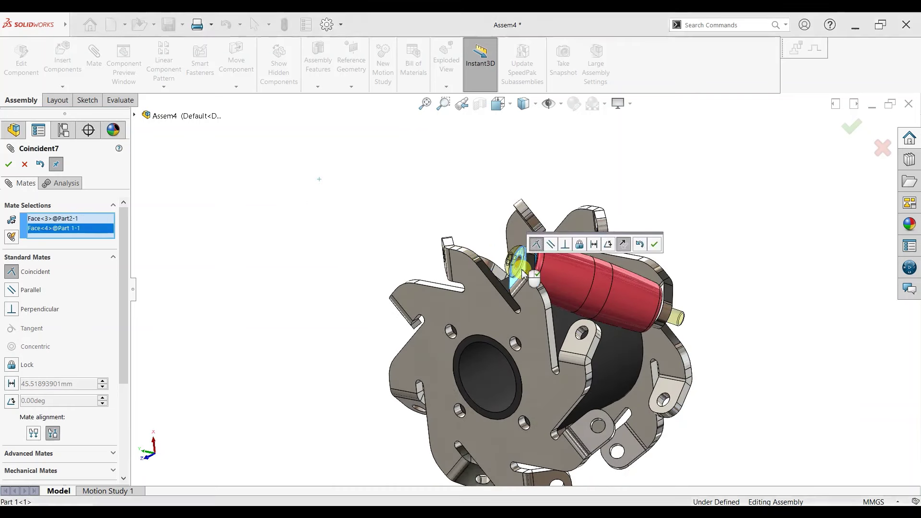
left_click(653, 246)
scroll(717, 379, "up", 2)
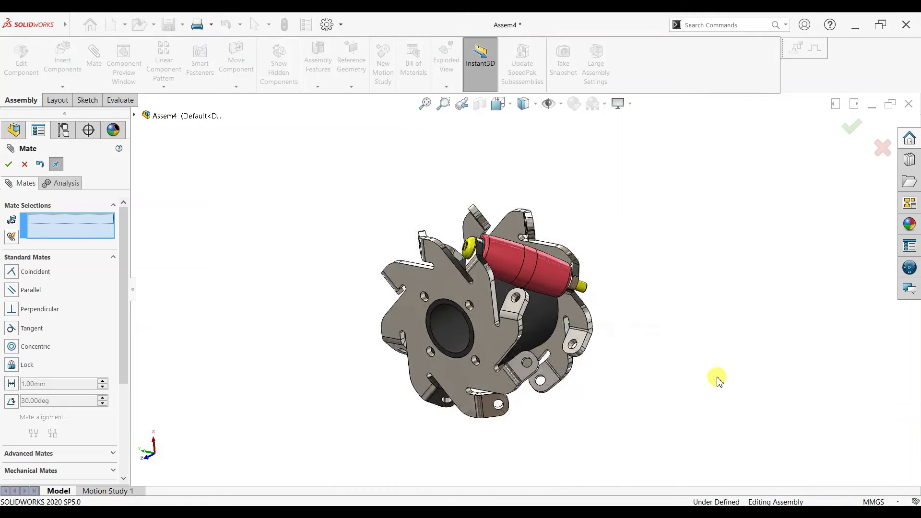
key("Escape")
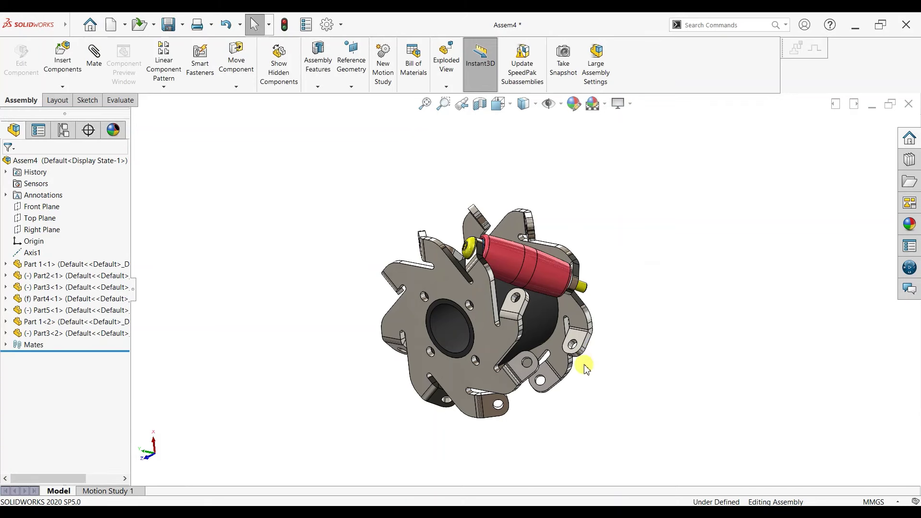
Step: Insert the nut part and place it beside the yellow pin's protruding end
mouse_move(582, 364)
middle_mouse_down()
mouse_move(366, 382)
mouse_move(313, 339)
mouse_move(360, 339)
mouse_move(364, 353)
middle_mouse_up()
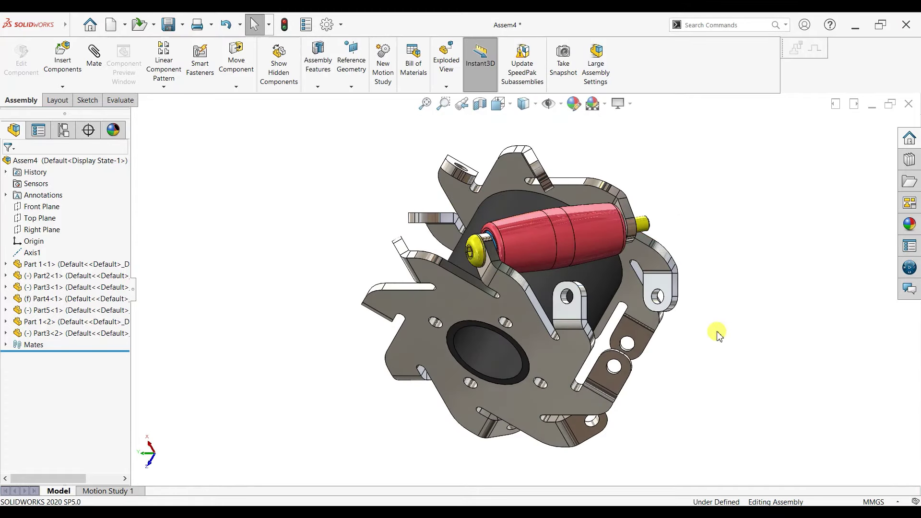
mouse_move(715, 330)
middle_mouse_down()
mouse_move(718, 294)
mouse_move(703, 264)
mouse_move(573, 281)
mouse_move(564, 296)
mouse_move(721, 292)
mouse_move(693, 313)
middle_mouse_up()
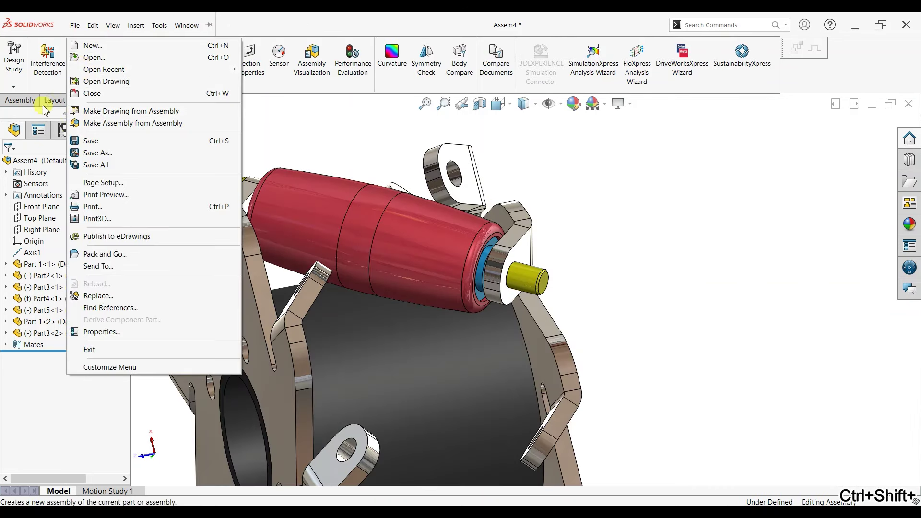
left_click(10, 105)
left_click(70, 64)
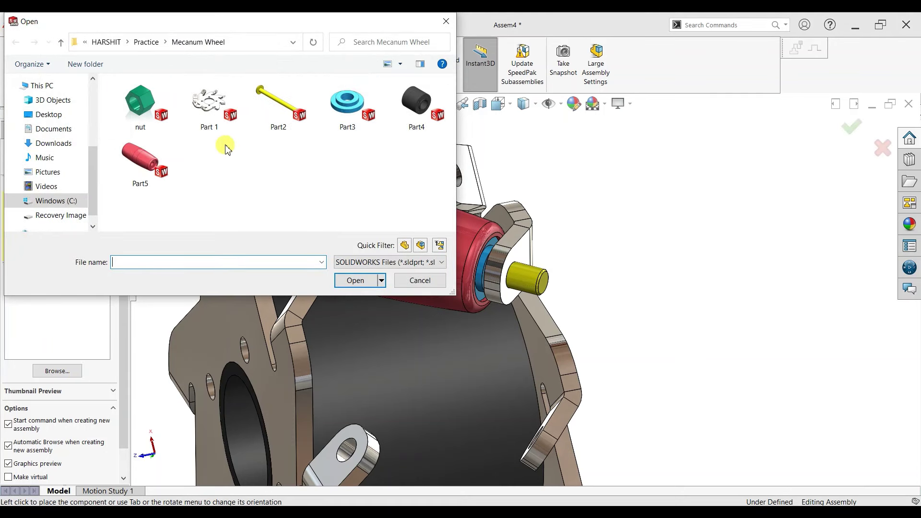
left_click(132, 114)
left_click(355, 281)
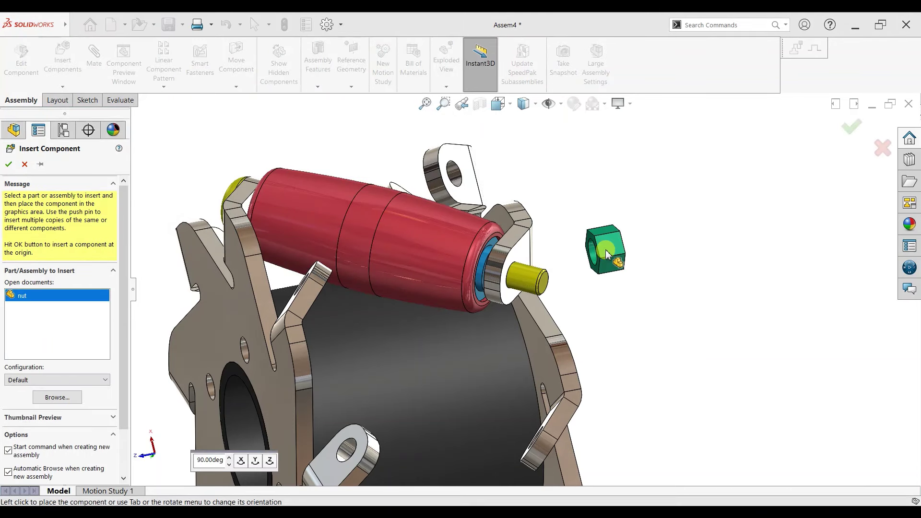
left_click(602, 249)
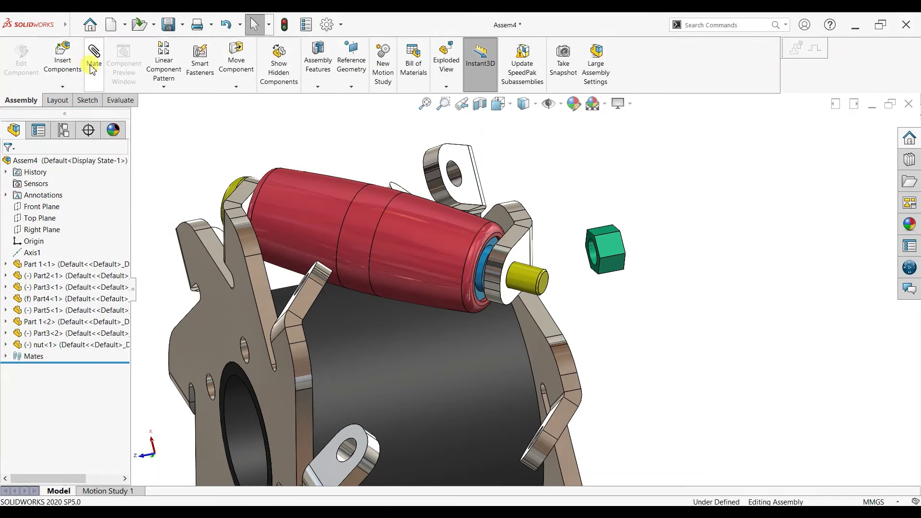
Step: Mate the green nut's bore concentric with the yellow pin
key("m")
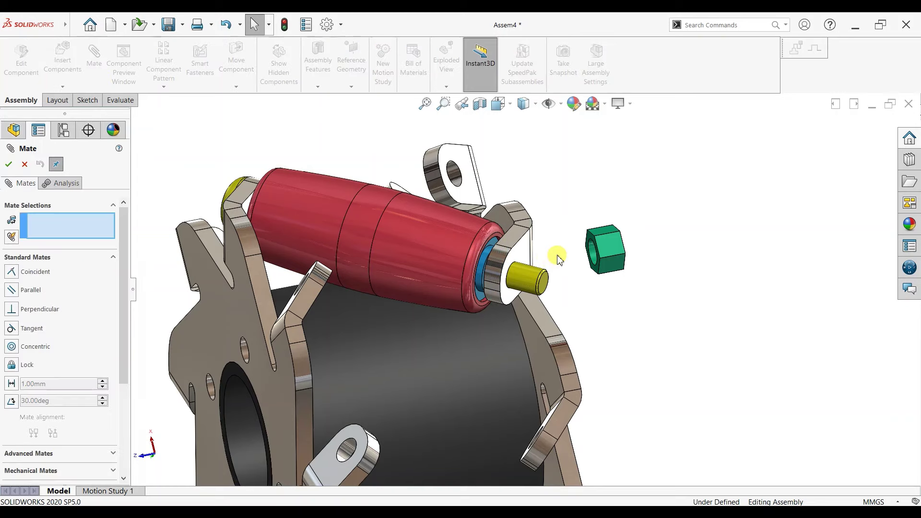
scroll(571, 263, "down", 3)
left_click(624, 250)
left_click(475, 286)
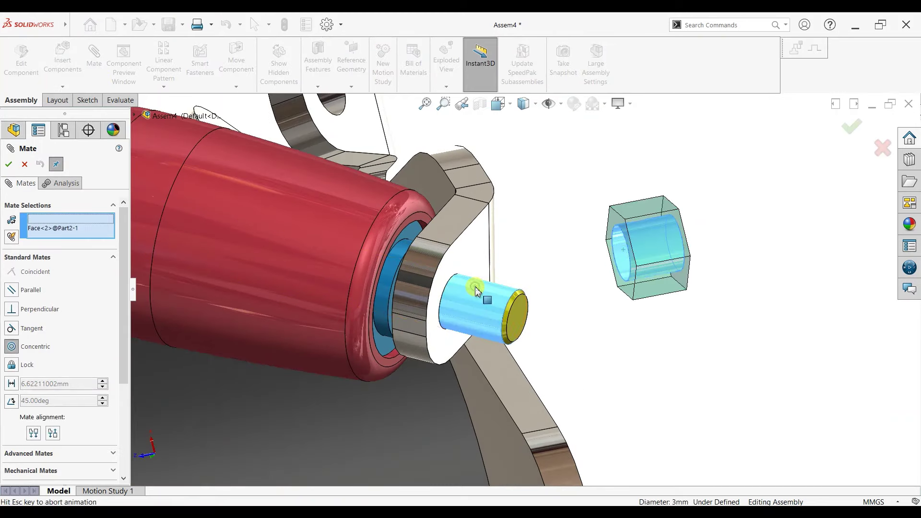
left_click(654, 325)
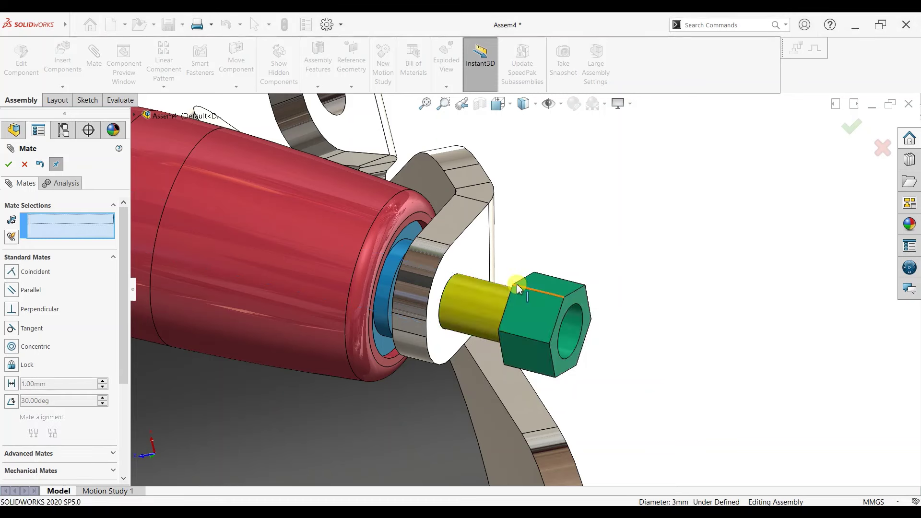
Step: Seat the nut coincident against the bracket face and close Mate
mouse_move(552, 297)
middle_mouse_down()
mouse_move(513, 284)
mouse_move(516, 261)
mouse_move(504, 264)
middle_mouse_up()
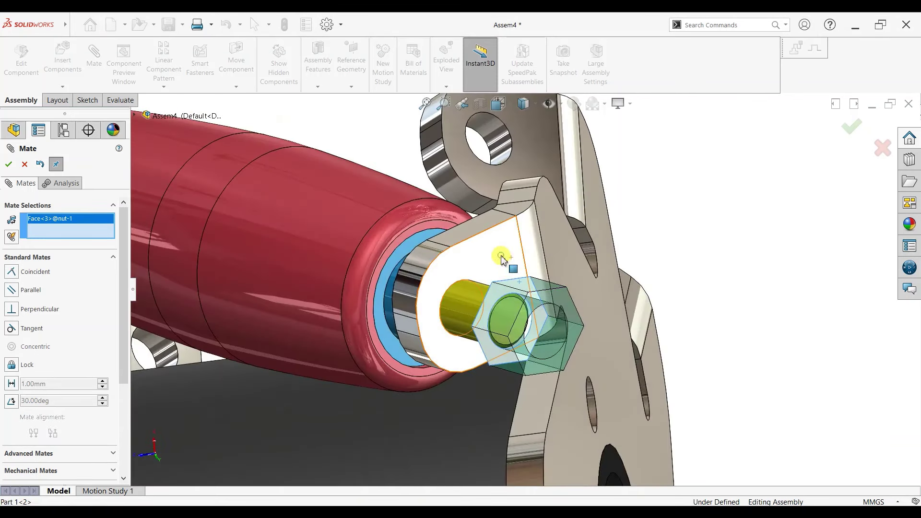
left_click(501, 257)
left_click(633, 231)
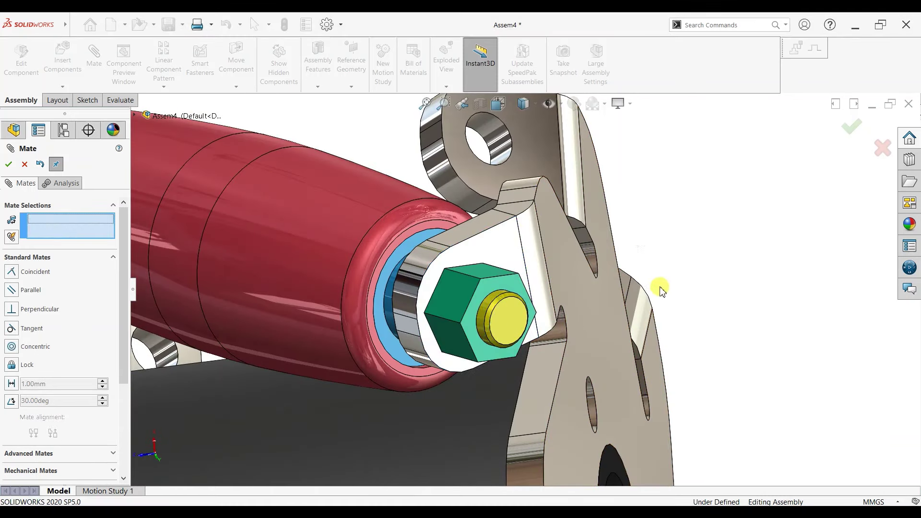
mouse_move(660, 286)
middle_mouse_down()
mouse_move(549, 336)
mouse_move(592, 274)
mouse_move(610, 307)
middle_mouse_up()
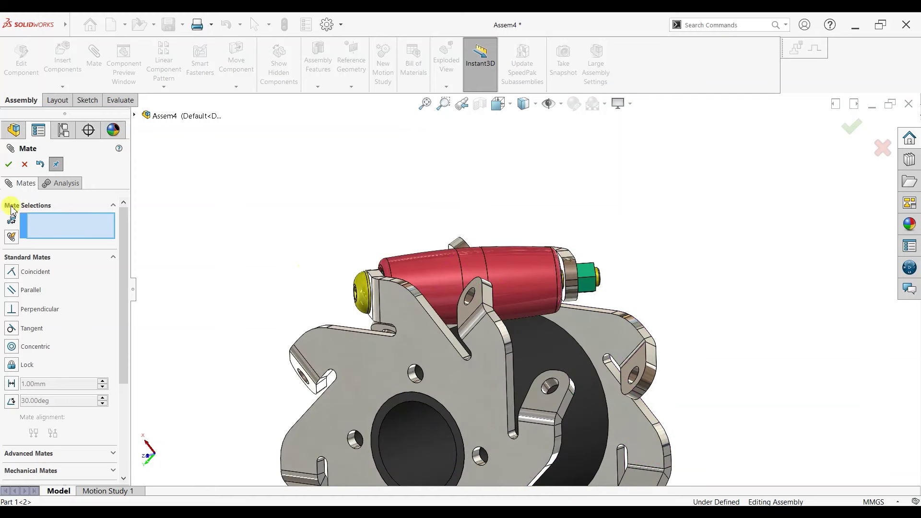
left_click(8, 165)
Step: Insert the nut and Part2 pin together and place both beside the hub
key("f")
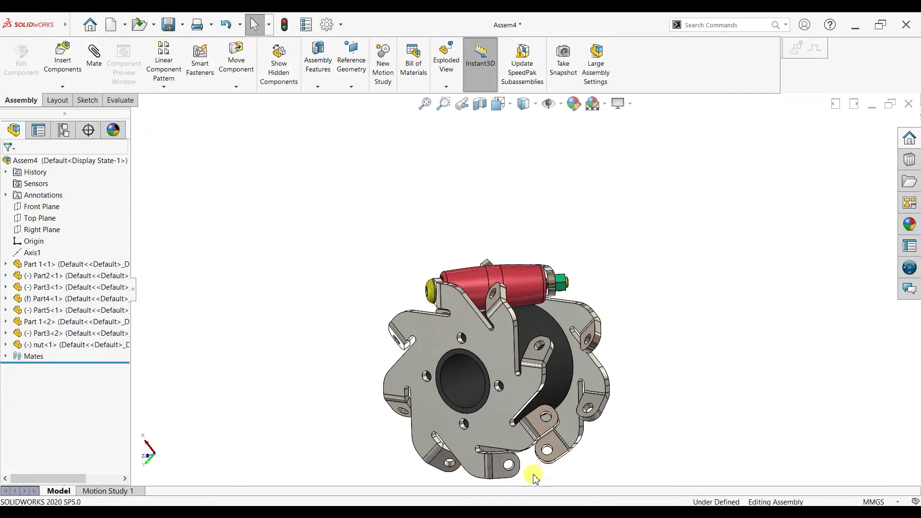
scroll(534, 478, "down", 2)
left_click(77, 72)
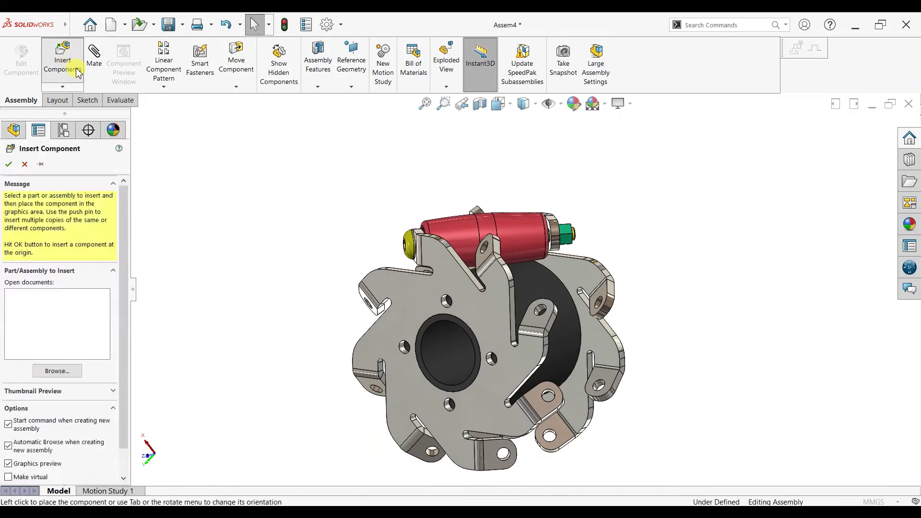
left_click(274, 115)
left_click(140, 115, "ctrl")
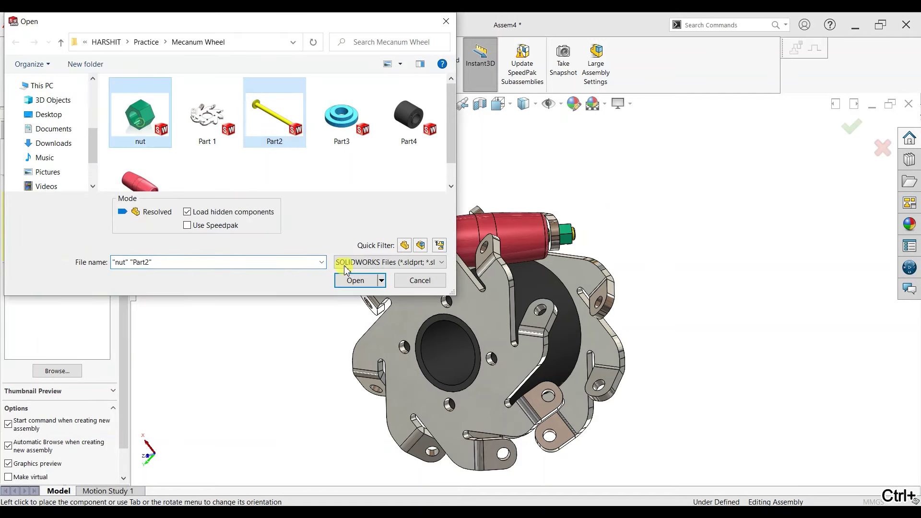
left_click(359, 280)
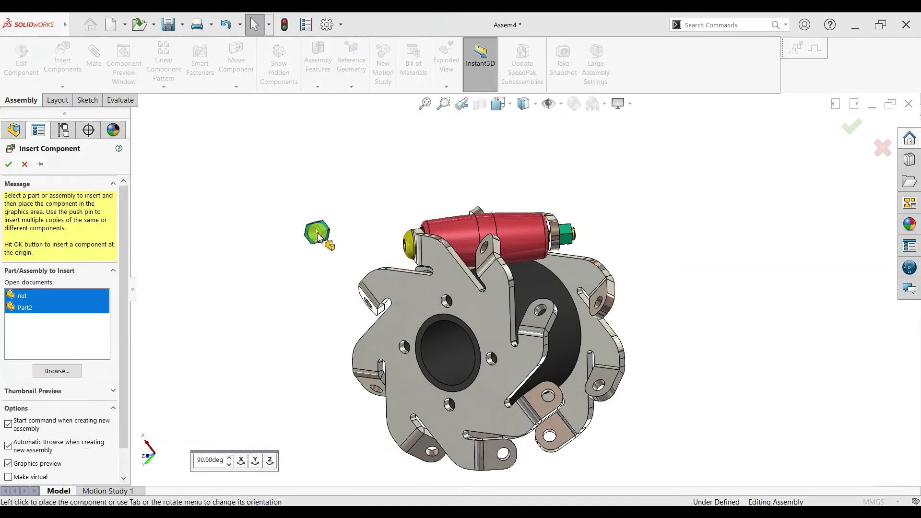
left_click(317, 223)
left_click(342, 194)
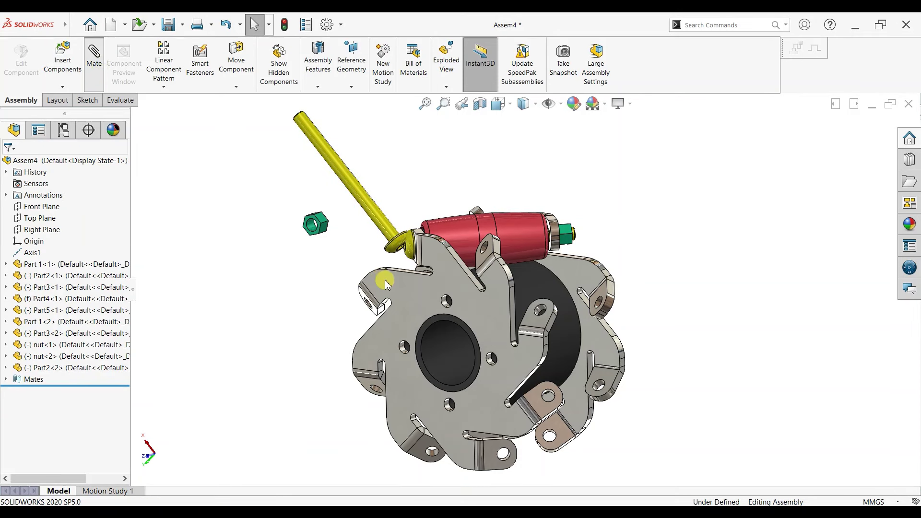
Step: Mate the second yellow pin concentric with the hub plate hole
left_click(368, 209)
scroll(397, 338, "down", 3)
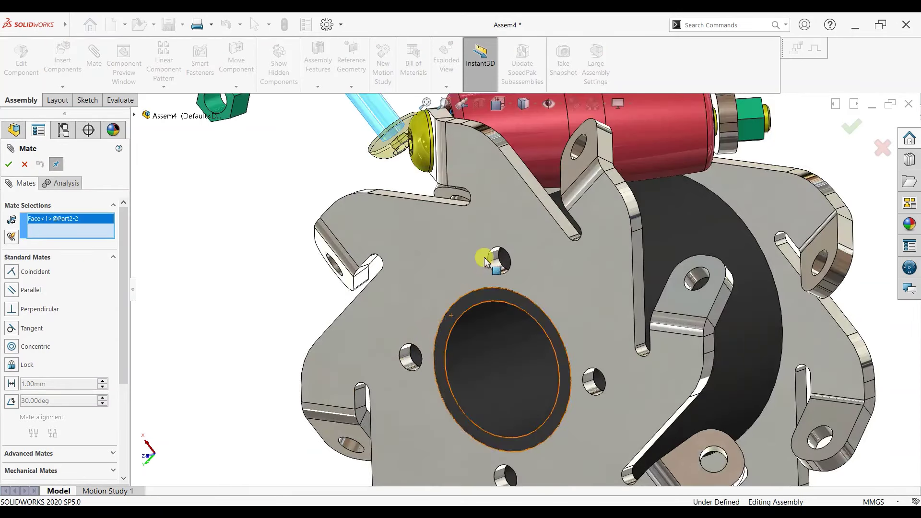
left_click(496, 264)
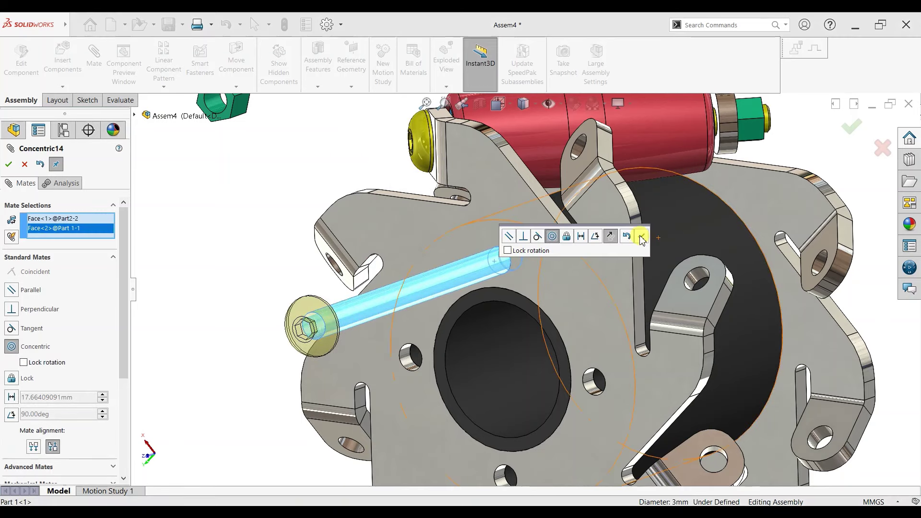
left_click(641, 236)
Step: Seat the second pin's head underside coincident against the hub plate face
middle_click_drag(526, 273, 436, 312)
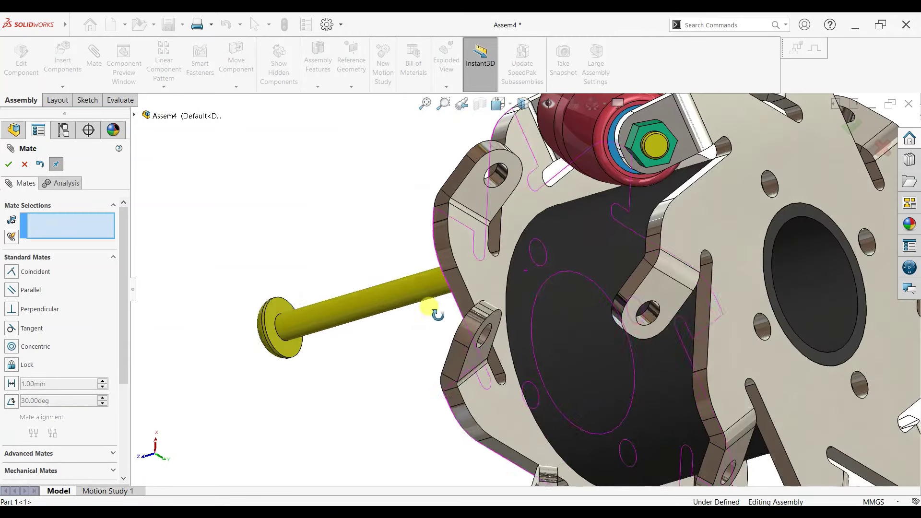
left_click(283, 316)
middle_click_drag(463, 274, 520, 255)
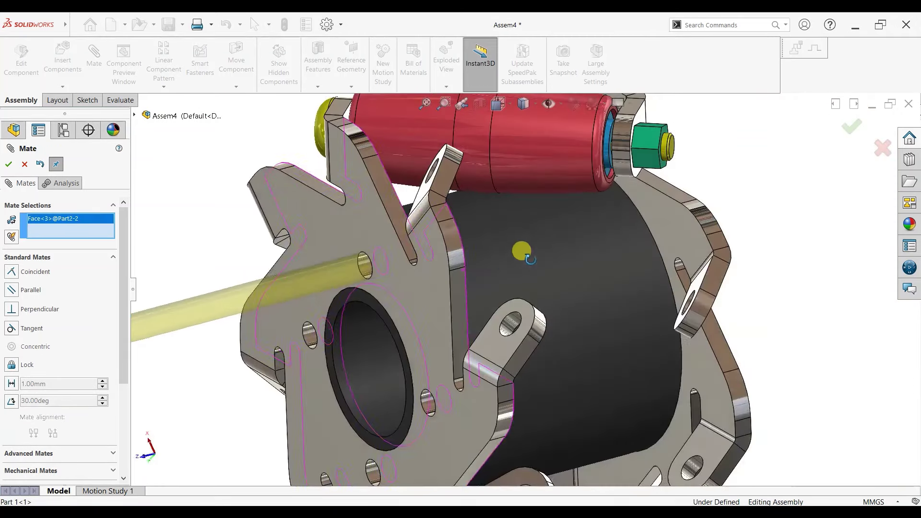
left_click(366, 249)
left_click(353, 218)
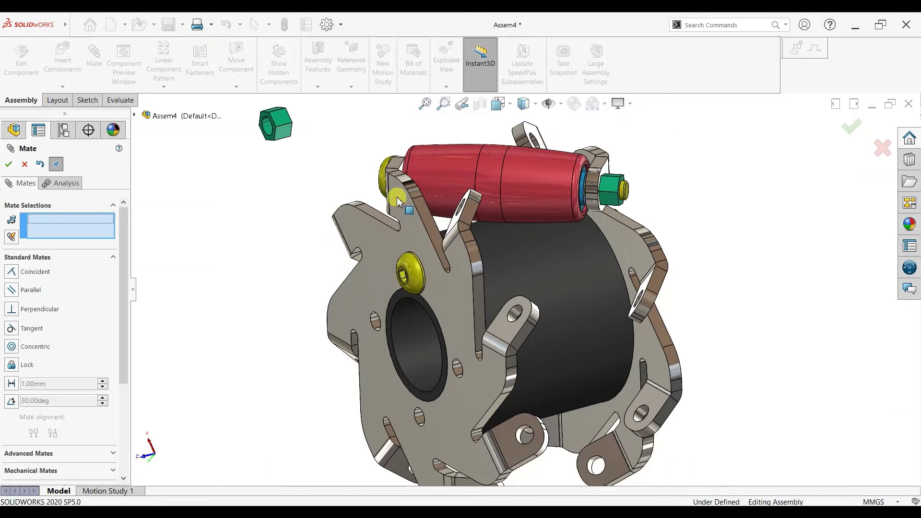
Step: Close the mate tool and bring the loose second nut into view
middle_click_drag(514, 191, 595, 206)
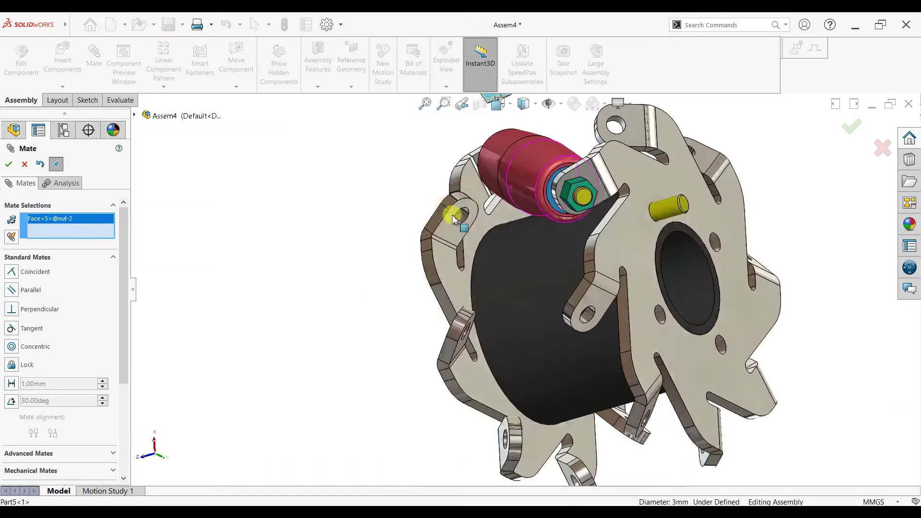
left_click(661, 212)
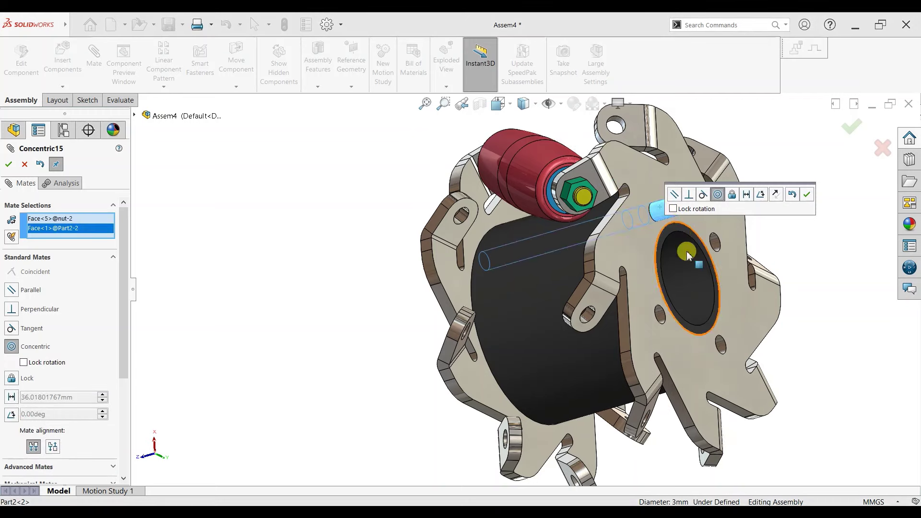
middle_click_drag(661, 211, 736, 288)
key("Return")
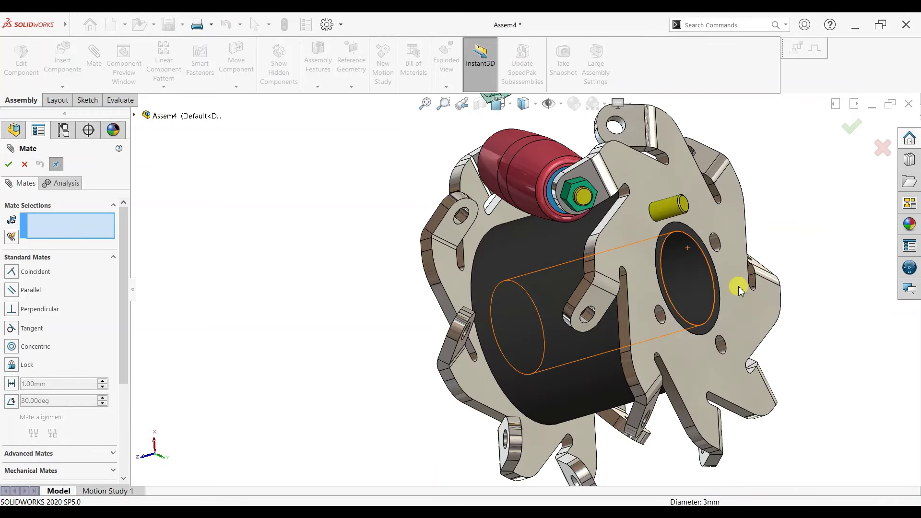
key("Return")
mouse_move(518, 175)
middle_mouse_down()
mouse_move(531, 160)
mouse_move(477, 140)
middle_mouse_up()
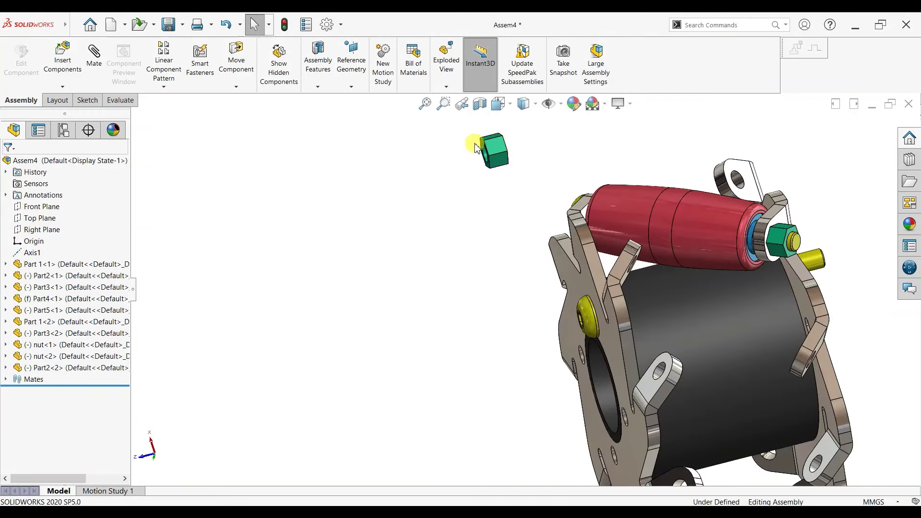
Step: Mate the second nut's face coincident with the hub plate face
scroll(516, 165, "down", 3)
scroll(493, 148, "down", 3)
left_click(475, 151)
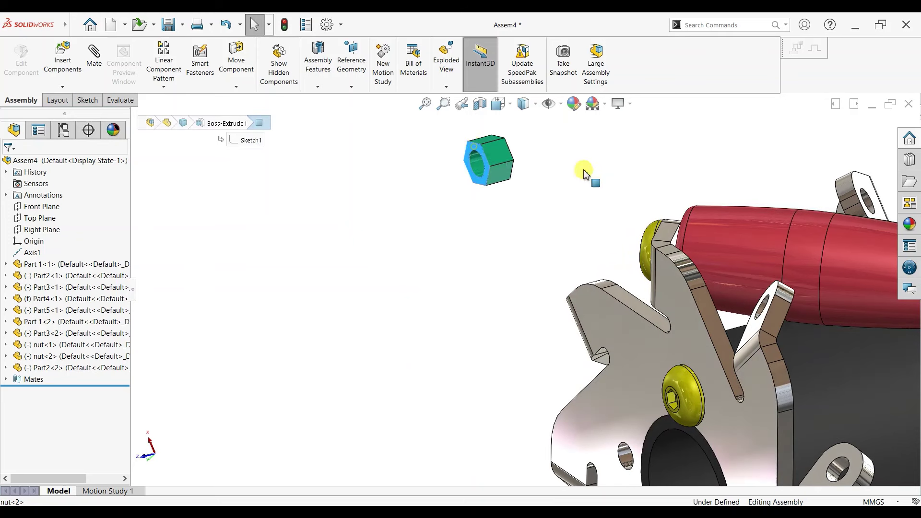
scroll(755, 283, "up", 3)
middle_click_drag(755, 283, 692, 298)
scroll(674, 312, "down", 5)
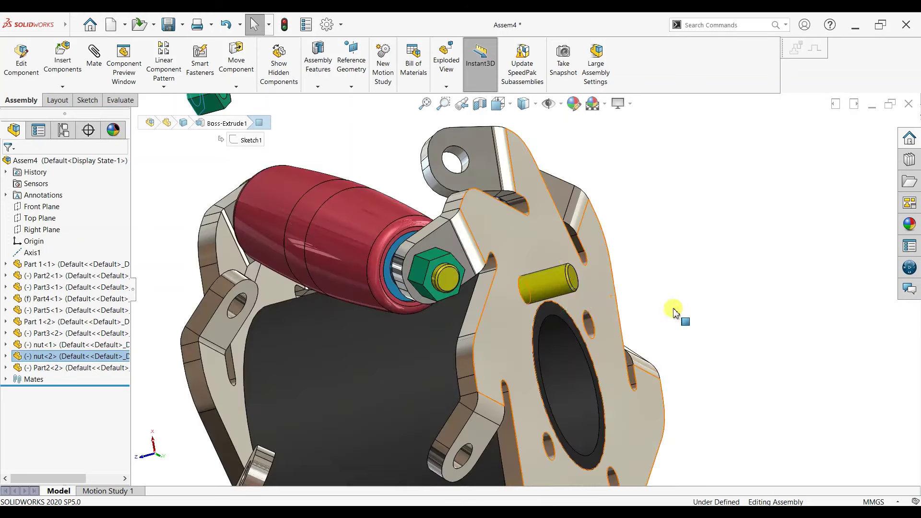
left_click(532, 257)
left_click(98, 62)
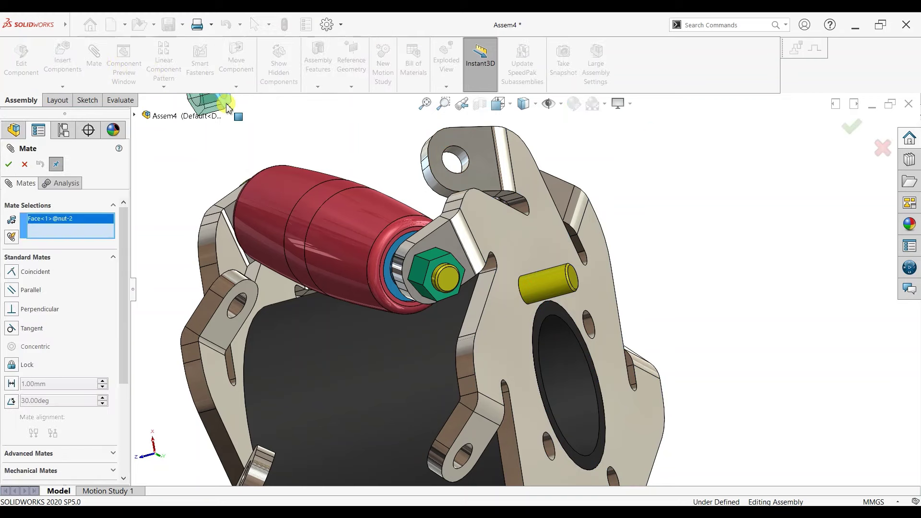
left_click(526, 250)
left_click(526, 250)
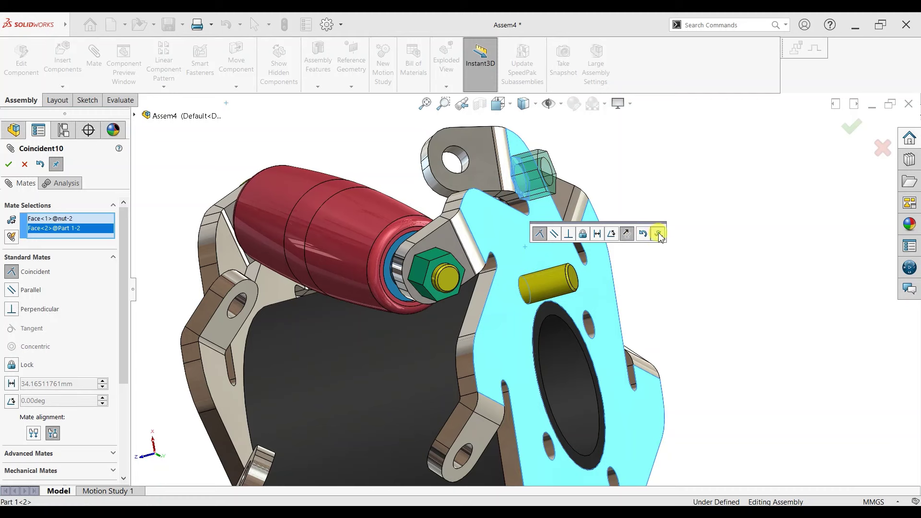
left_click(659, 236)
Step: Centre the nut's bore concentric on the second pin and close Mate
left_click(548, 173)
left_click(555, 276)
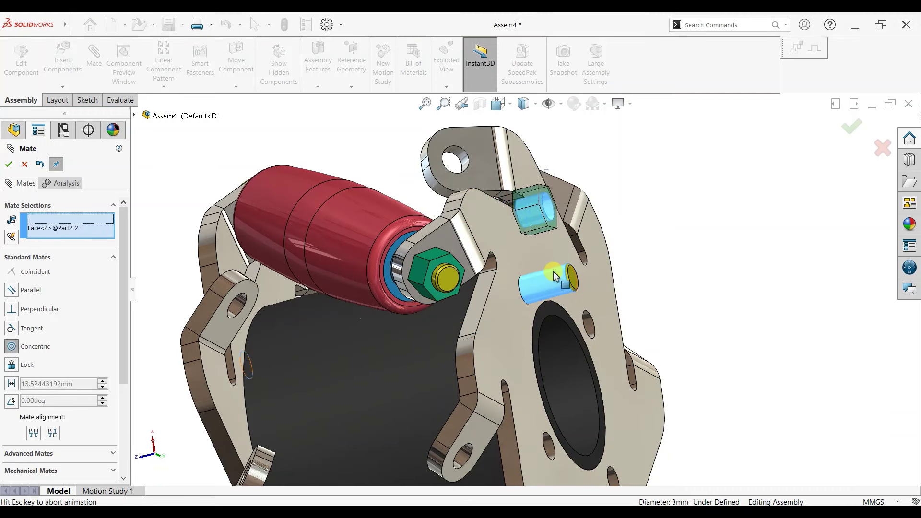
left_click(701, 256)
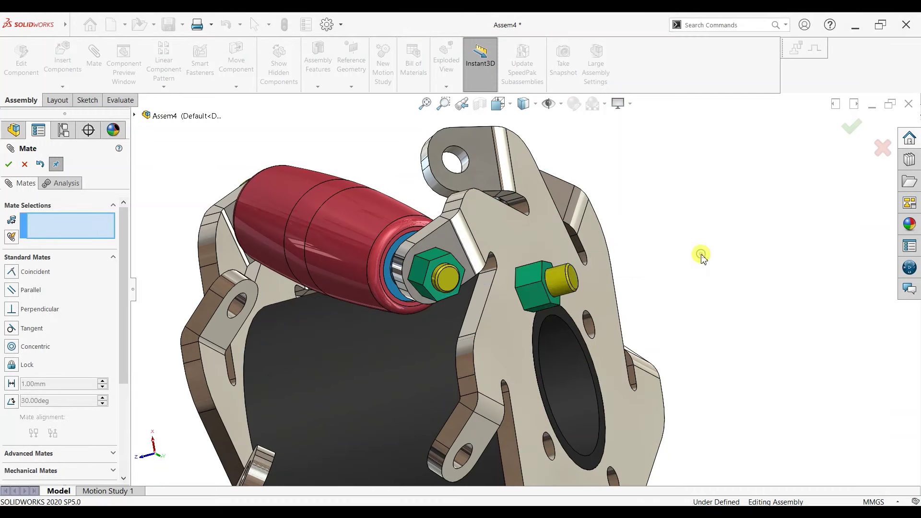
mouse_move(683, 281)
middle_mouse_down()
mouse_move(617, 261)
mouse_move(693, 232)
middle_mouse_up()
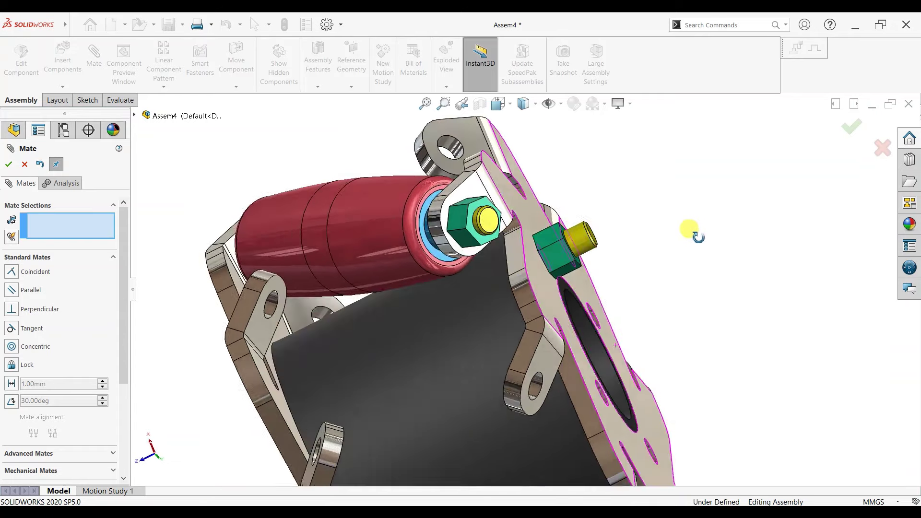
left_click(9, 165)
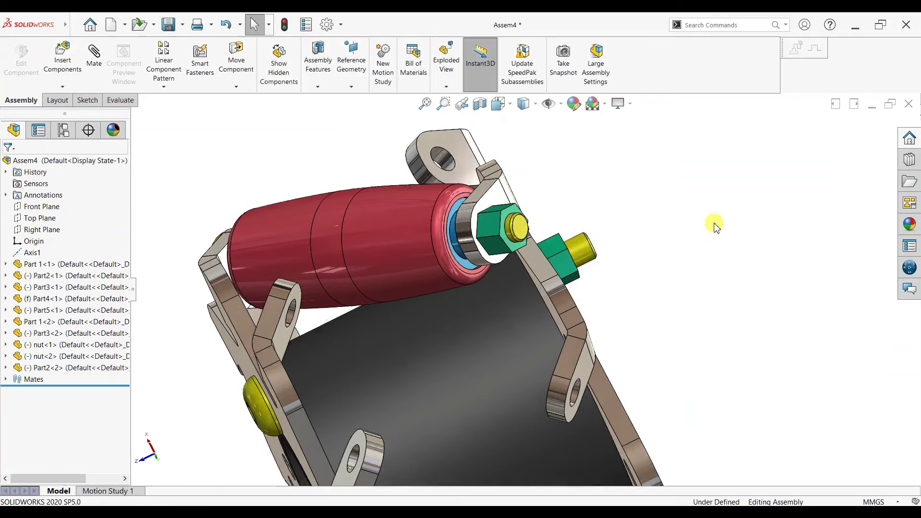
scroll(647, 272, "up", 2)
middle_click_drag(613, 286, 675, 249)
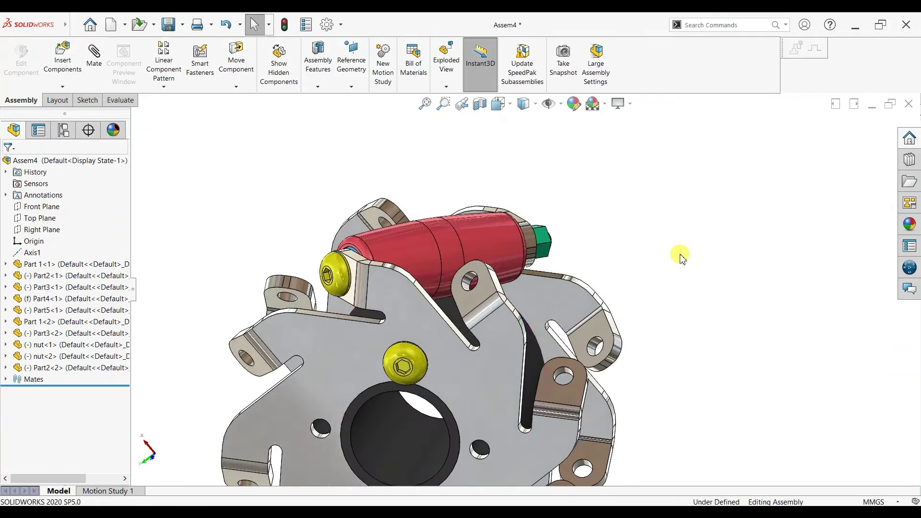
key("space")
left_click(408, 269)
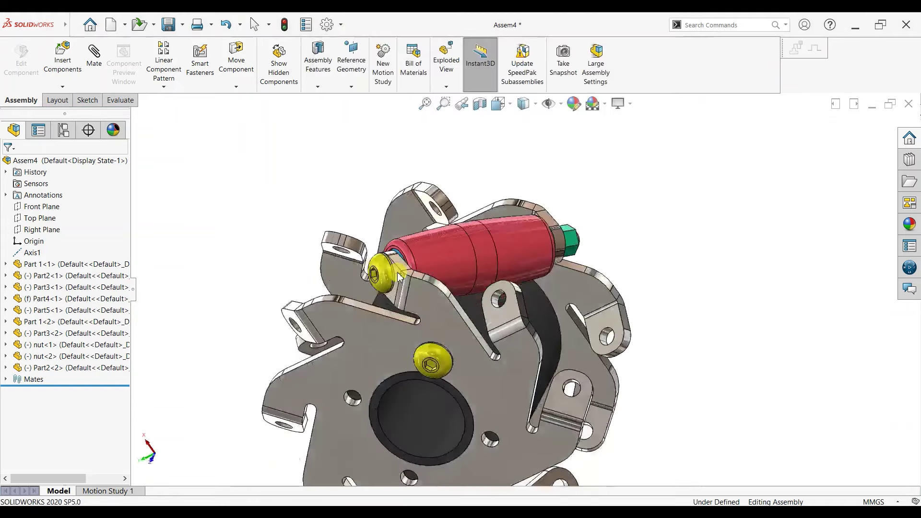
mouse_move(691, 318)
middle_mouse_down()
mouse_move(678, 206)
mouse_move(678, 263)
middle_mouse_up()
scroll(742, 249, "down", 2)
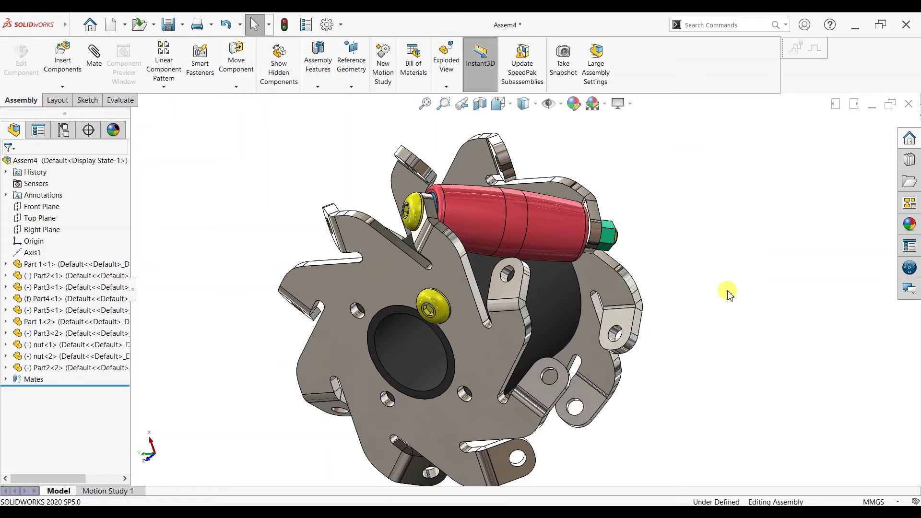
left_click(164, 87)
Step: Start a Circular Component Pattern using the hub's centre hole edge as the axis
left_click(174, 110)
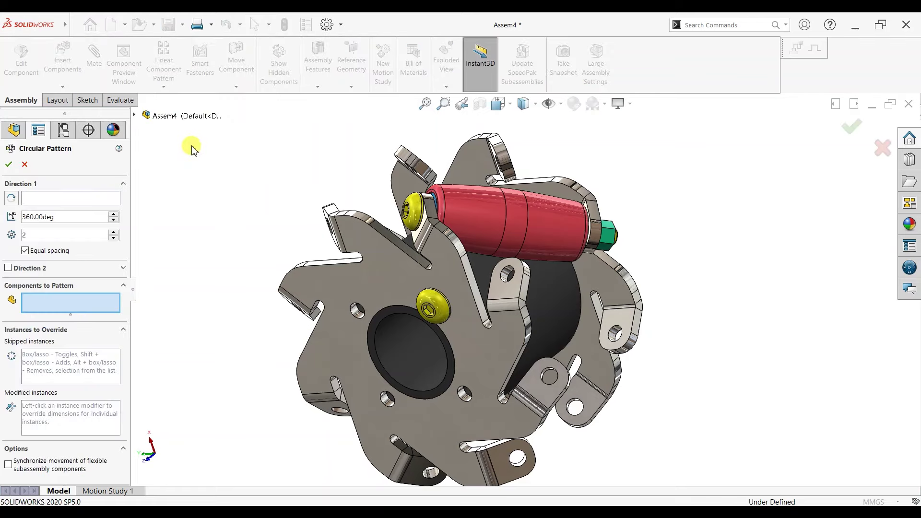
left_click(35, 199)
left_click(378, 312)
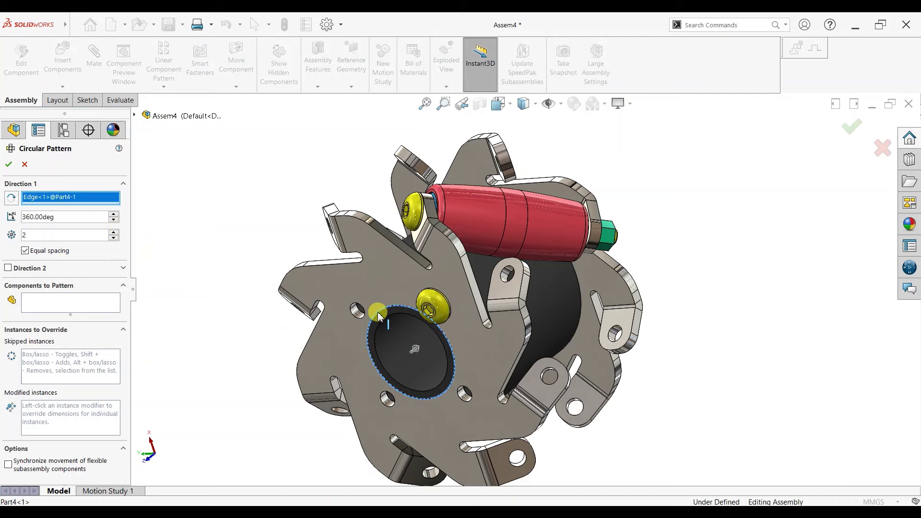
left_click(80, 308)
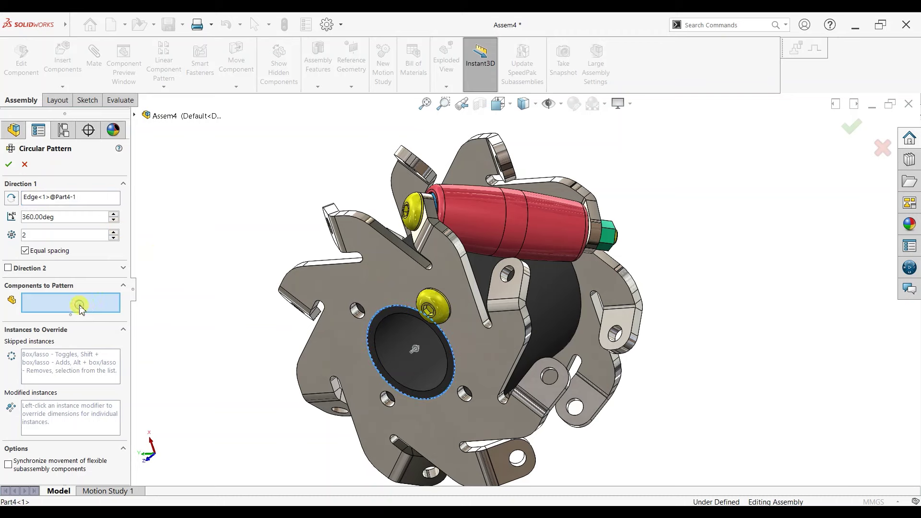
Step: Add both yellow pins, the near spacer and the red roller to the pattern
left_click(429, 307)
left_click(411, 211)
scroll(462, 205, "down", 2)
scroll(432, 213, "down", 3)
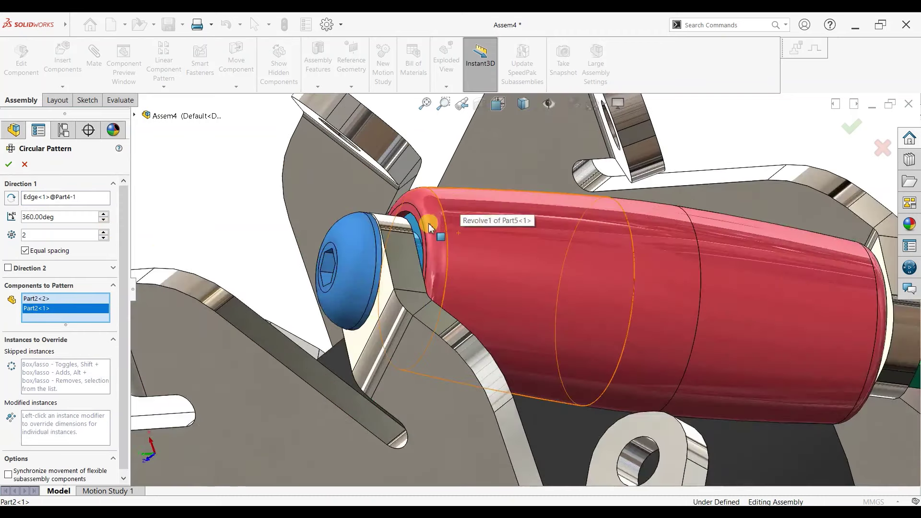
left_click(411, 212)
left_click(530, 218)
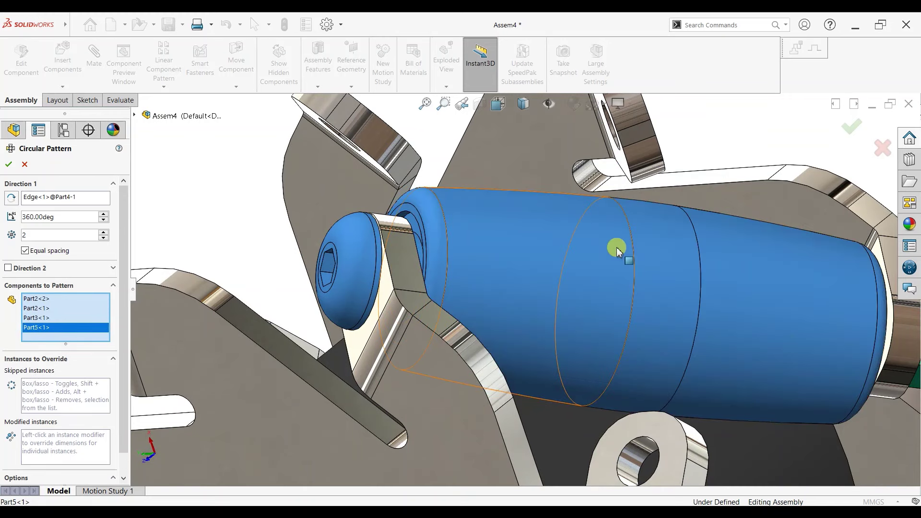
scroll(612, 287, "up", 3)
Step: Add the far-end spacer, both green nuts and the remaining yellow pin to the pattern
mouse_move(789, 312)
middle_mouse_down()
mouse_move(736, 298)
mouse_move(734, 308)
middle_mouse_up()
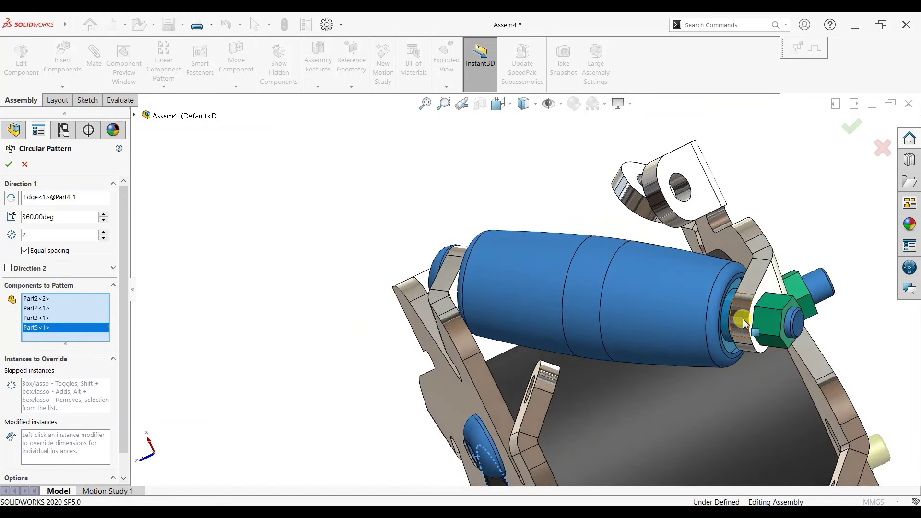
scroll(691, 341, "down", 3)
left_click(678, 341)
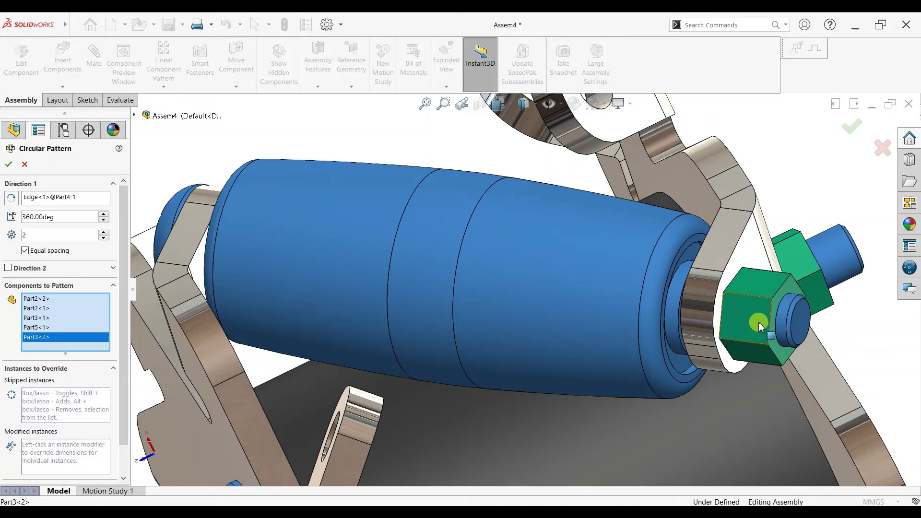
left_click(786, 323)
left_click(810, 277)
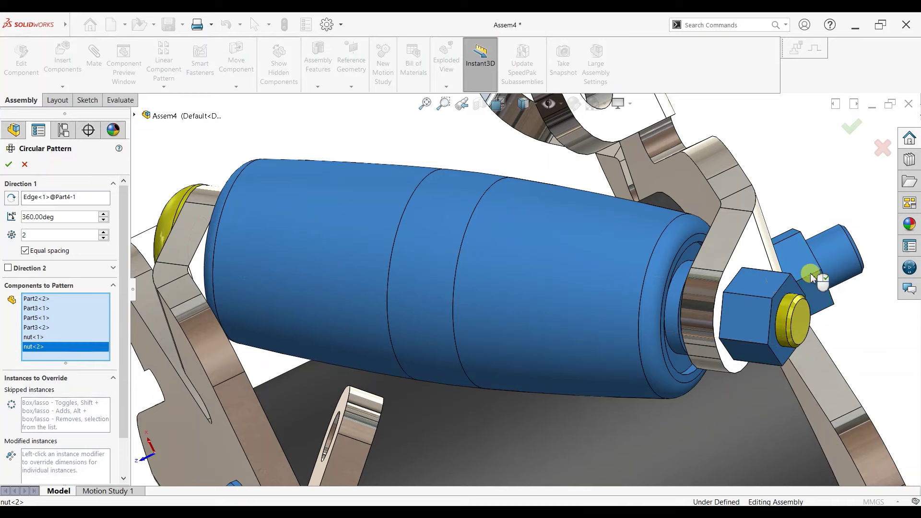
left_click(786, 329)
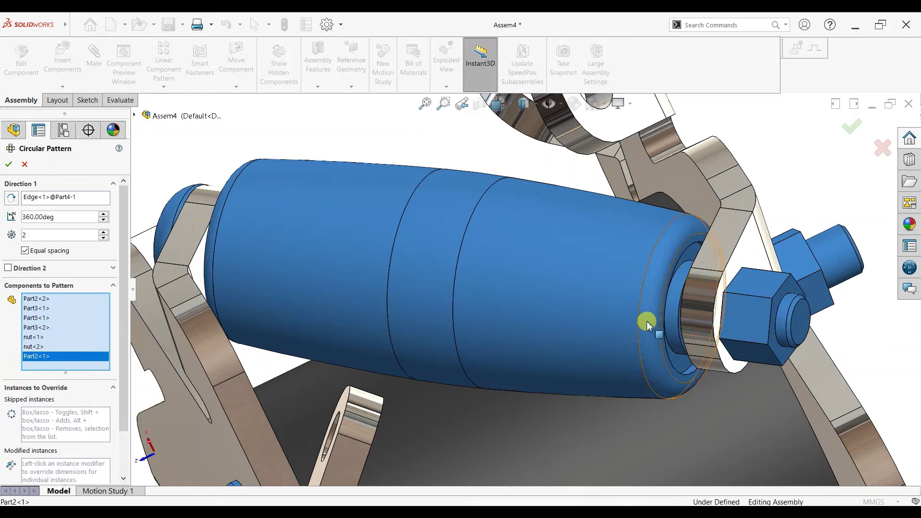
scroll(645, 323, "up", 5)
middle_click_drag(590, 350, 643, 348)
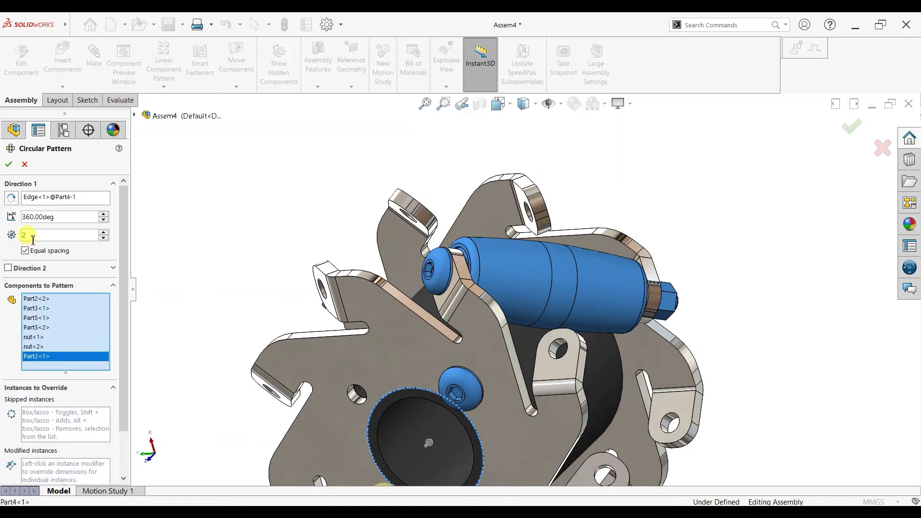
scroll(153, 274, "up", 2)
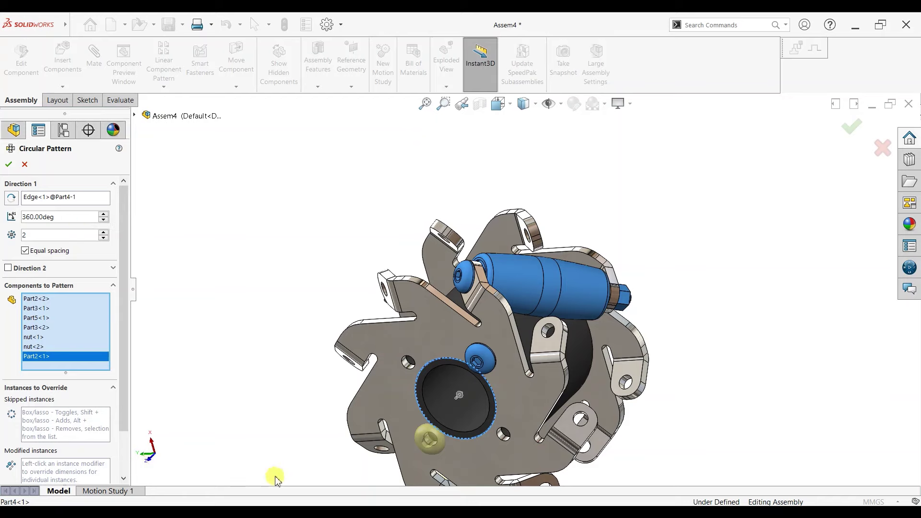
Step: Set the circular pattern to 8 instances around 360 degrees
key("super+e")
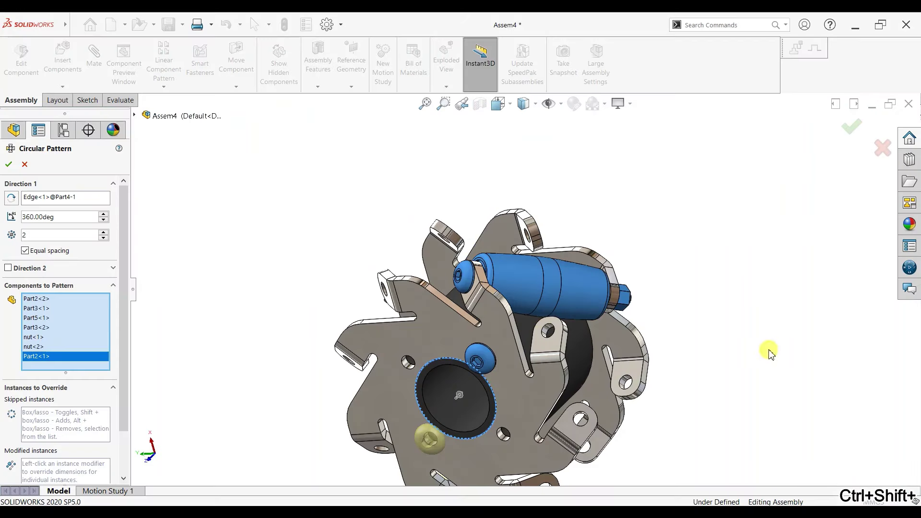
left_click(104, 232)
left_click(104, 232)
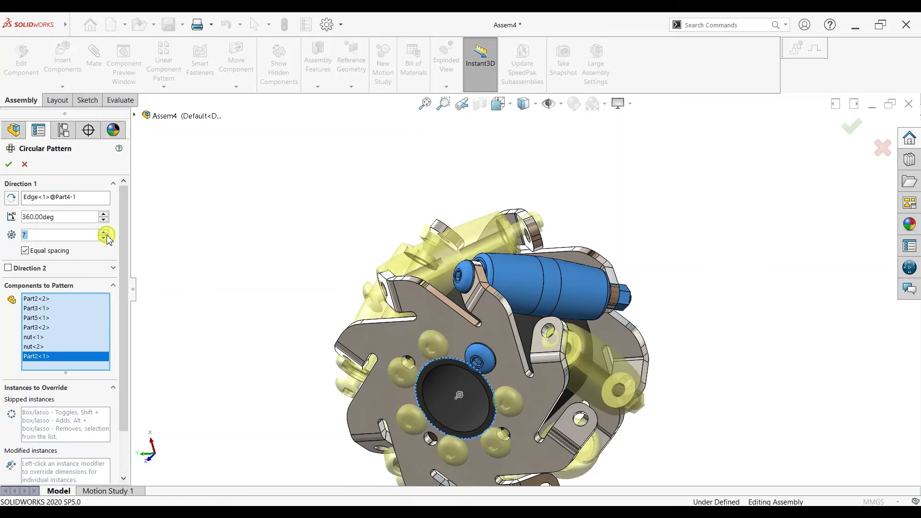
left_click(104, 232)
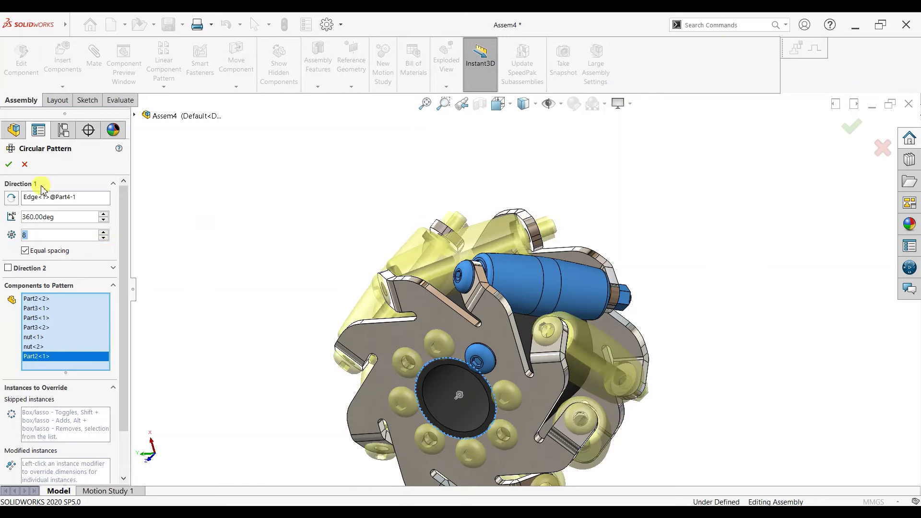
Step: Confirm the eight-roller pattern, inspect the wheel, and play Motion Study 1 from the start
key("Return")
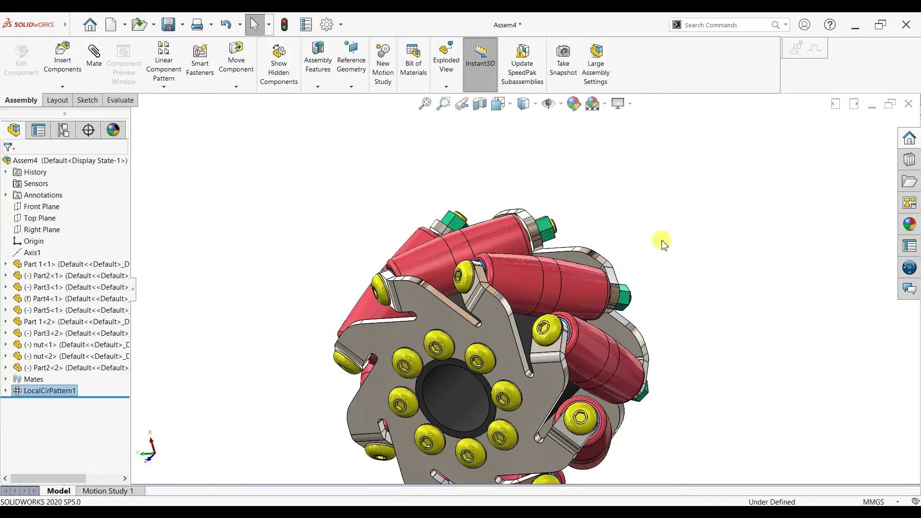
mouse_move(690, 277)
middle_mouse_down()
mouse_move(752, 164)
mouse_move(654, 196)
mouse_move(671, 212)
mouse_move(600, 240)
mouse_move(610, 243)
mouse_move(619, 293)
mouse_move(748, 225)
middle_mouse_up()
key("f")
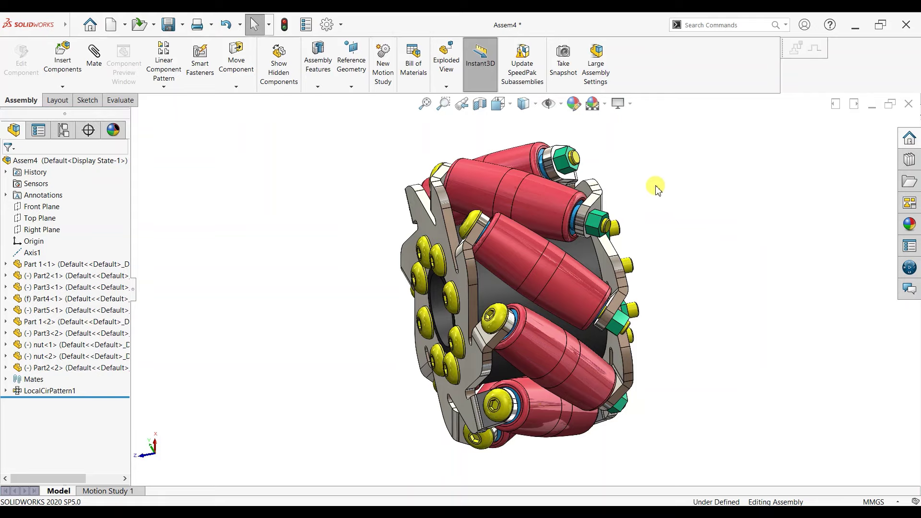
mouse_move(656, 188)
middle_mouse_down()
mouse_move(695, 274)
mouse_move(636, 358)
mouse_move(705, 290)
middle_mouse_up()
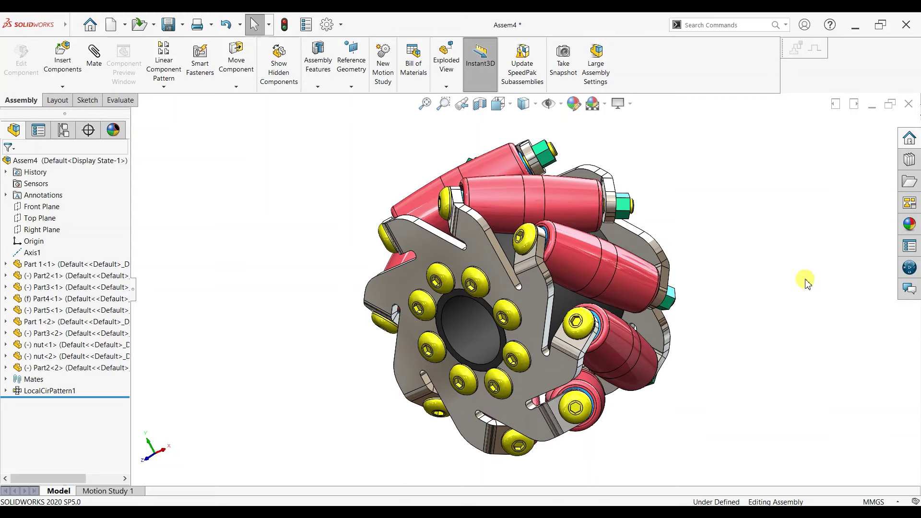
left_click(108, 491)
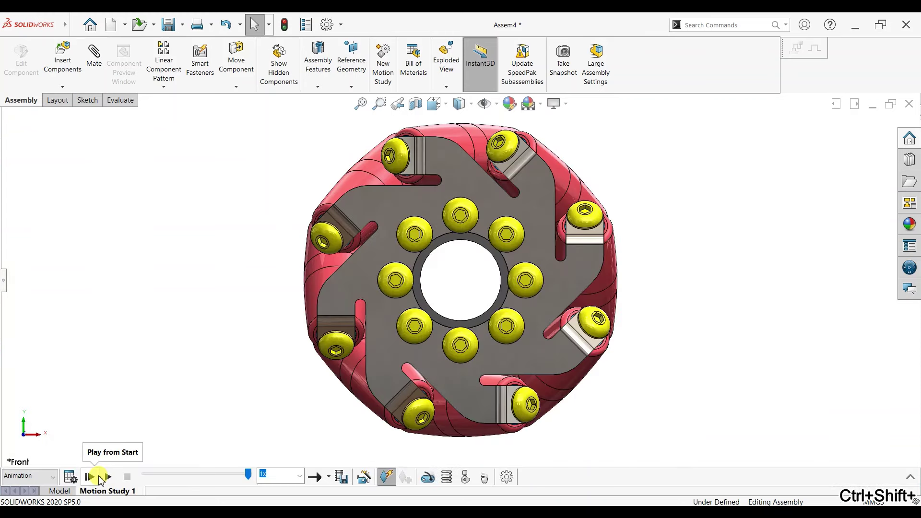
left_click(104, 478)
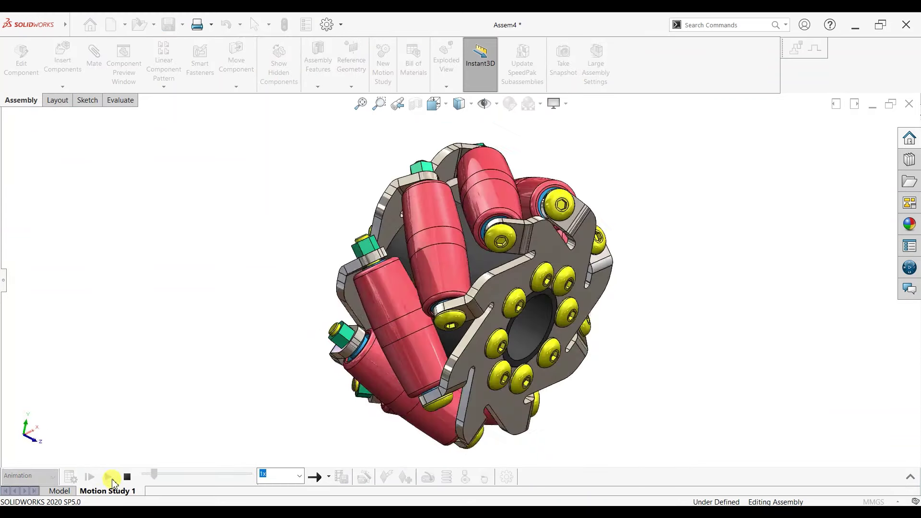